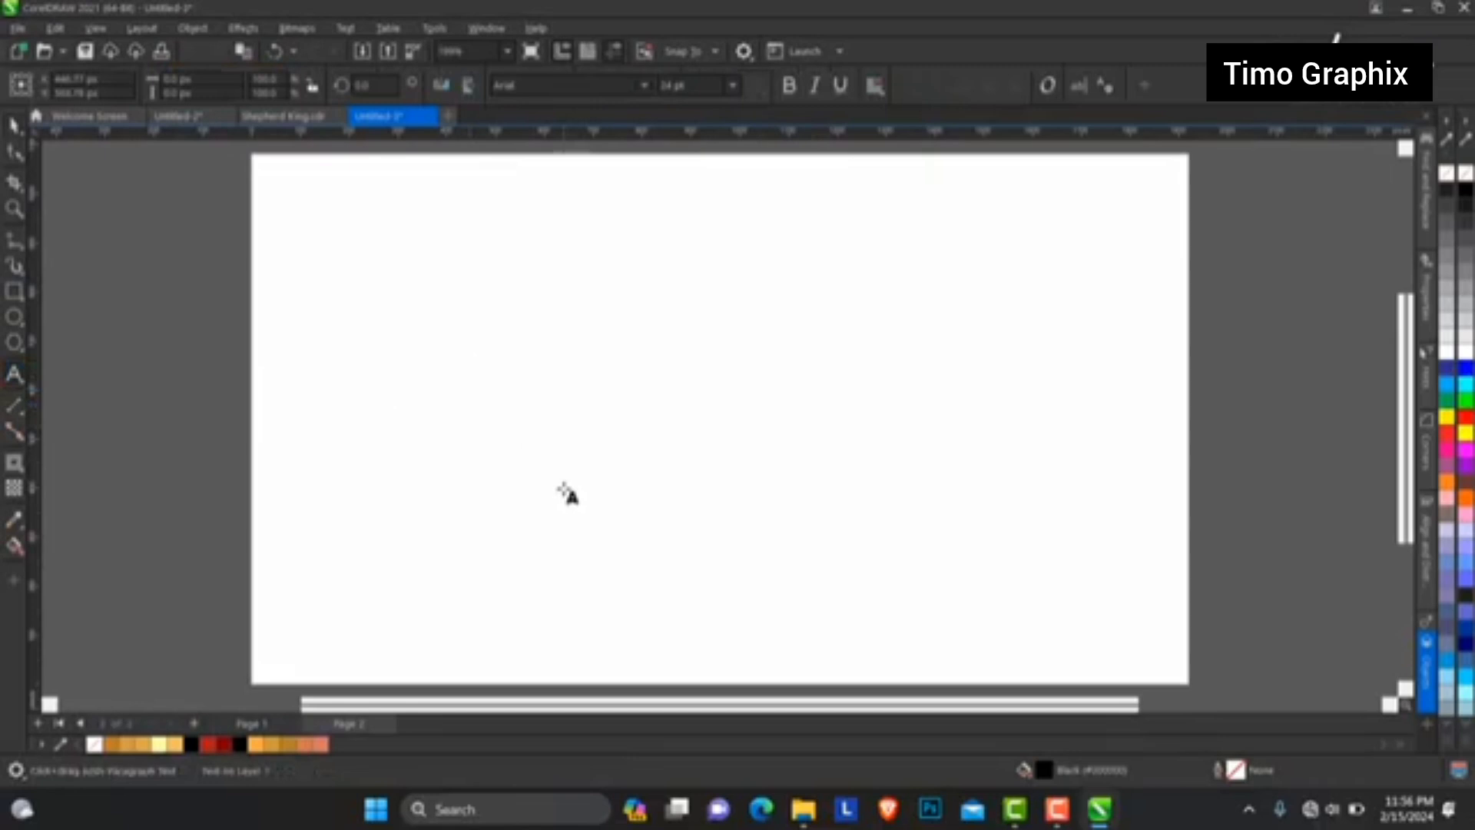
Add the text "king" on the blank page and change its case so that it reads "King".
text(kin)
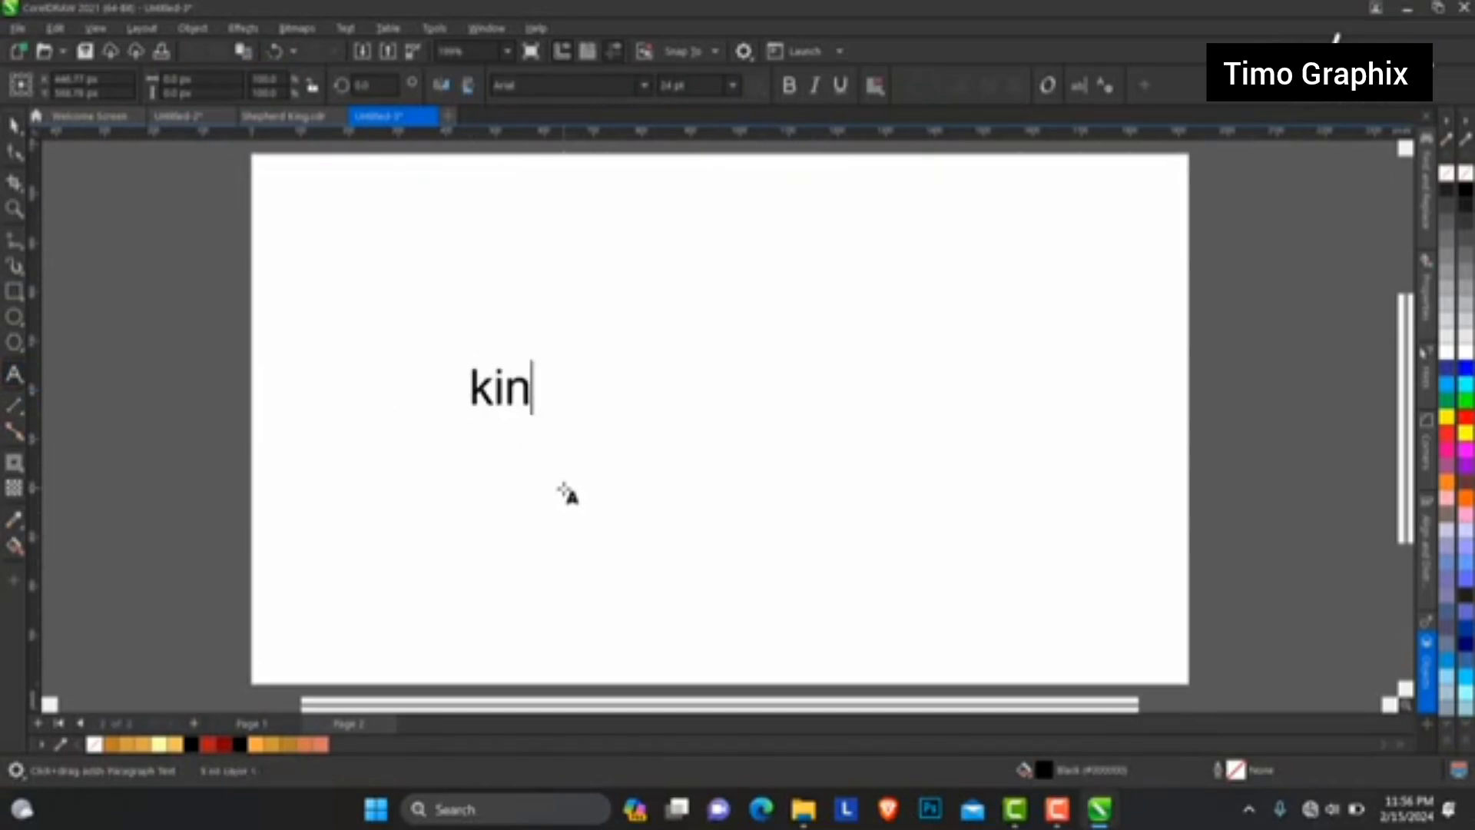
text(g)
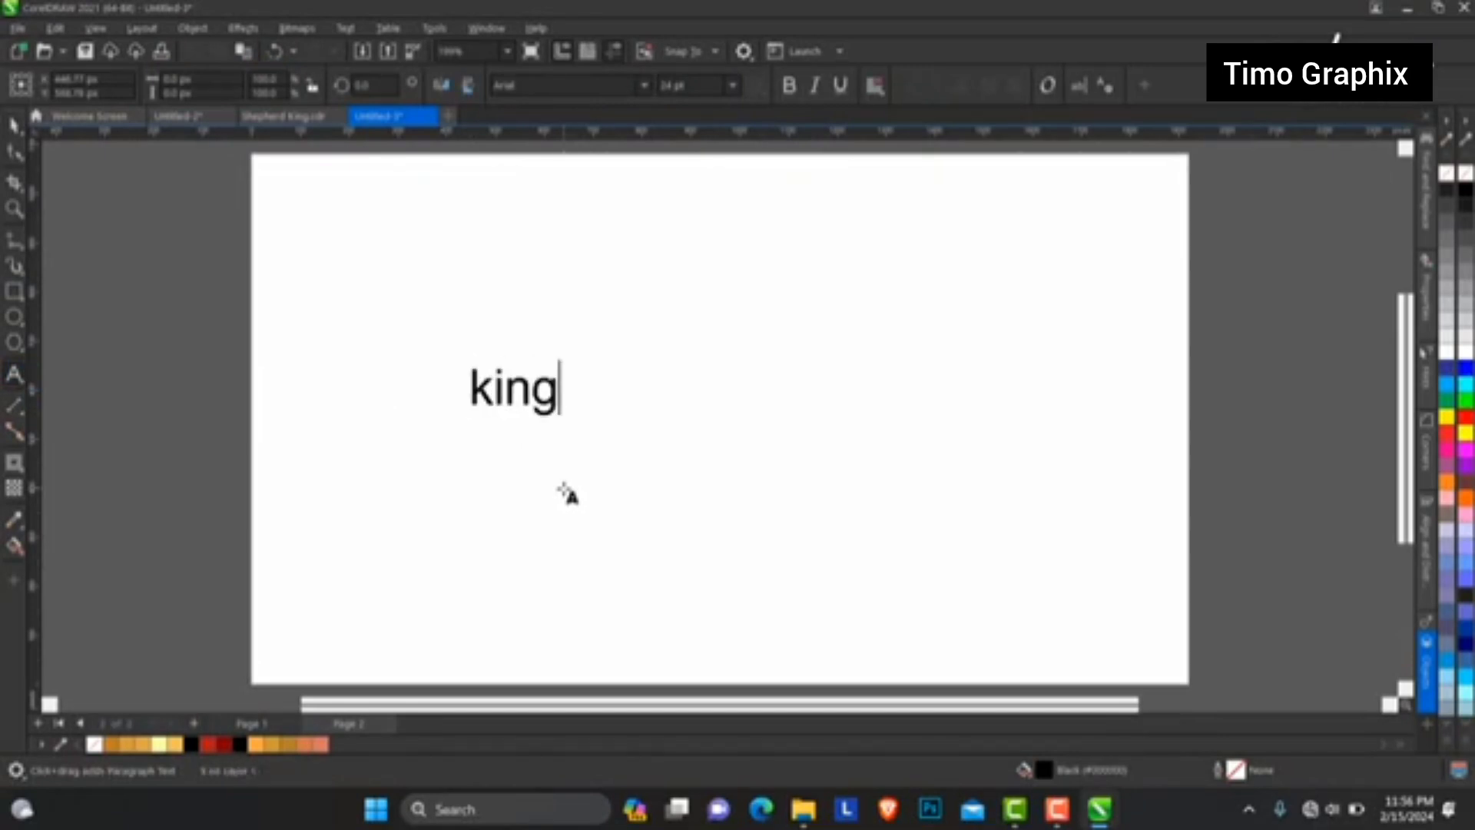
click(13, 125)
click(346, 28)
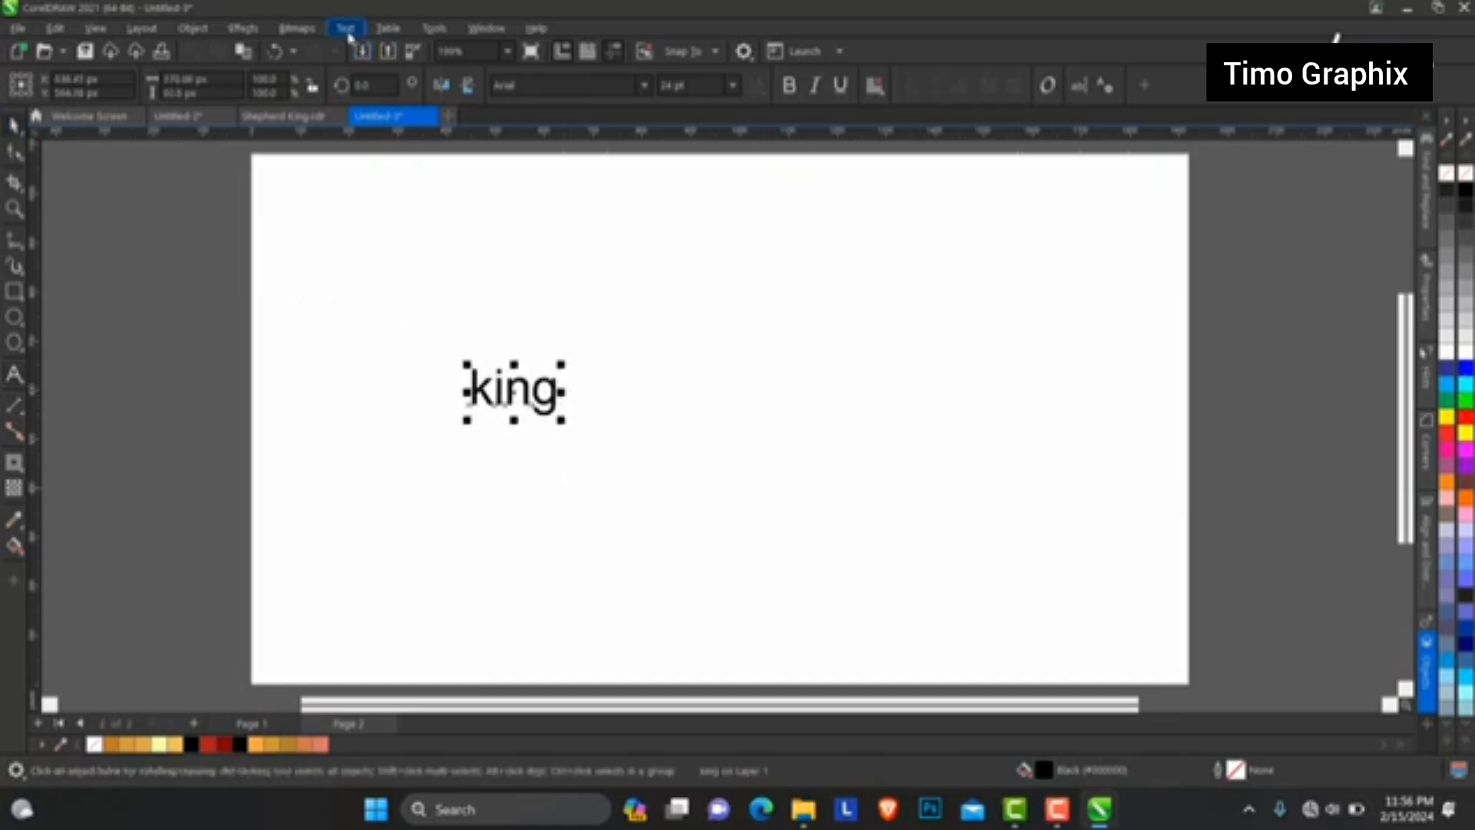
click(425, 402)
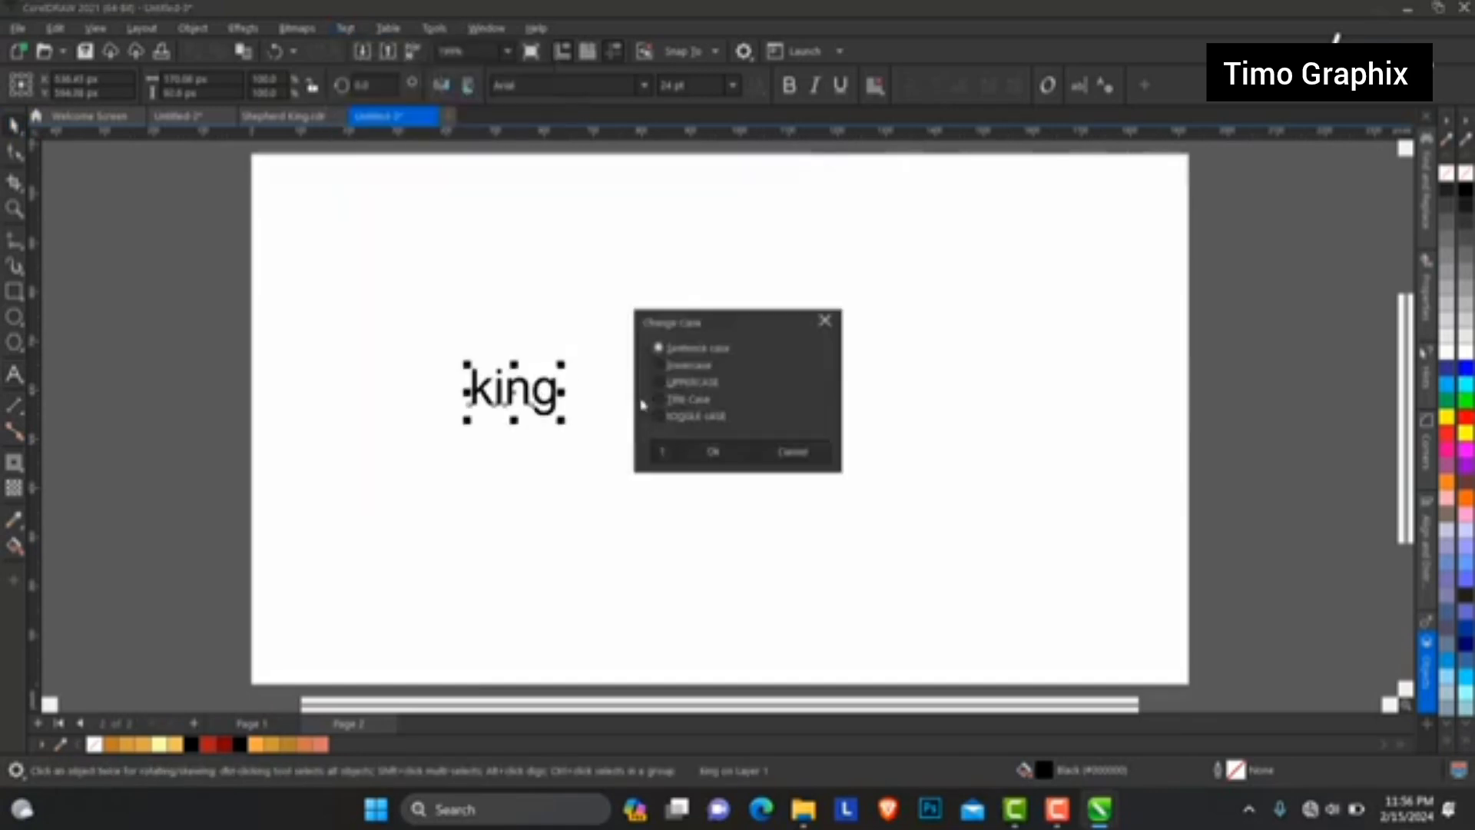
click(712, 383)
click(729, 448)
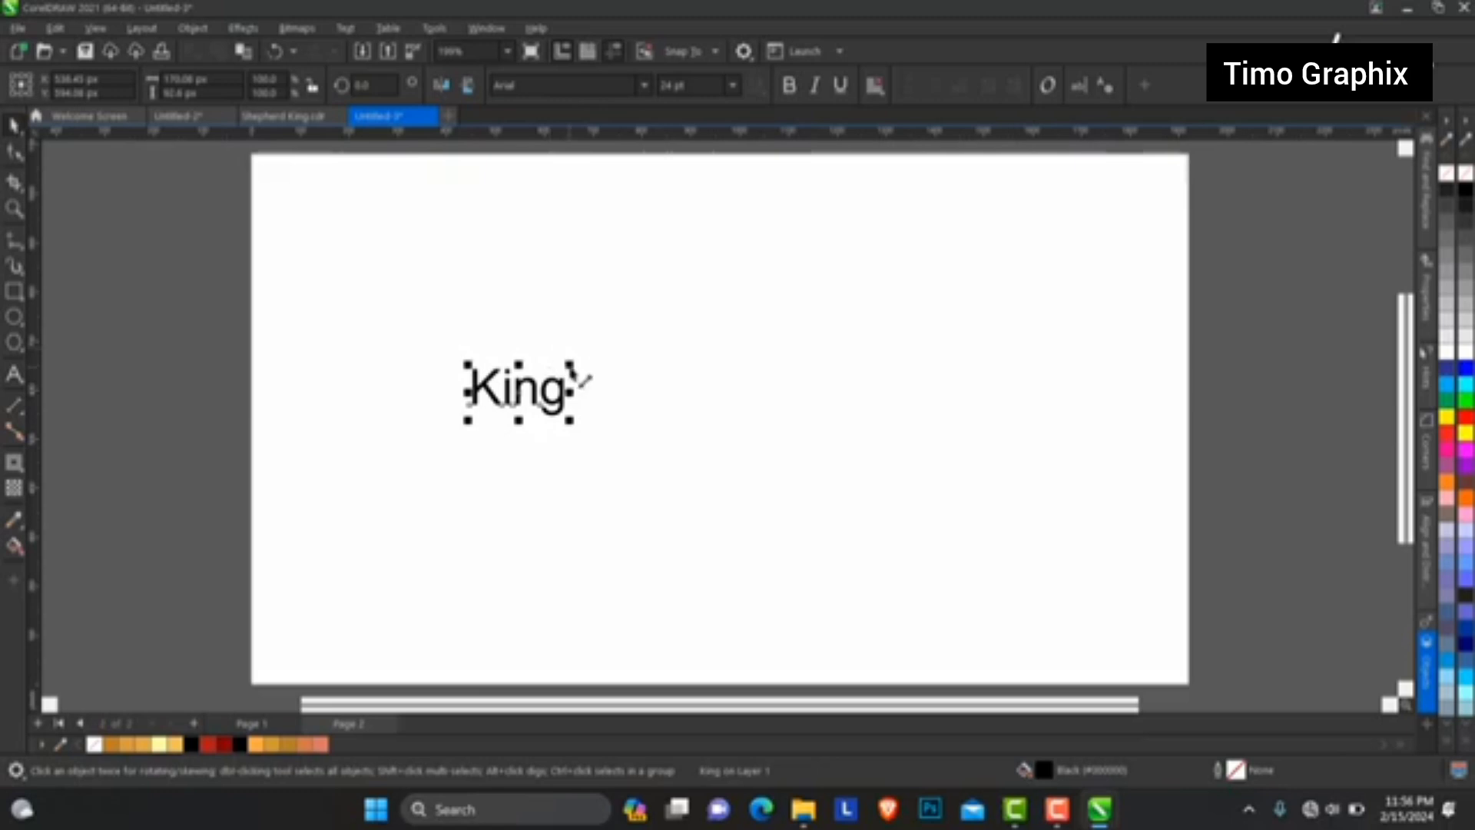
Enlarge the word "King", move it toward the middle of the page and set its font to San Louis.
drag(572, 367, 826, 236)
drag(685, 284, 750, 393)
click(645, 86)
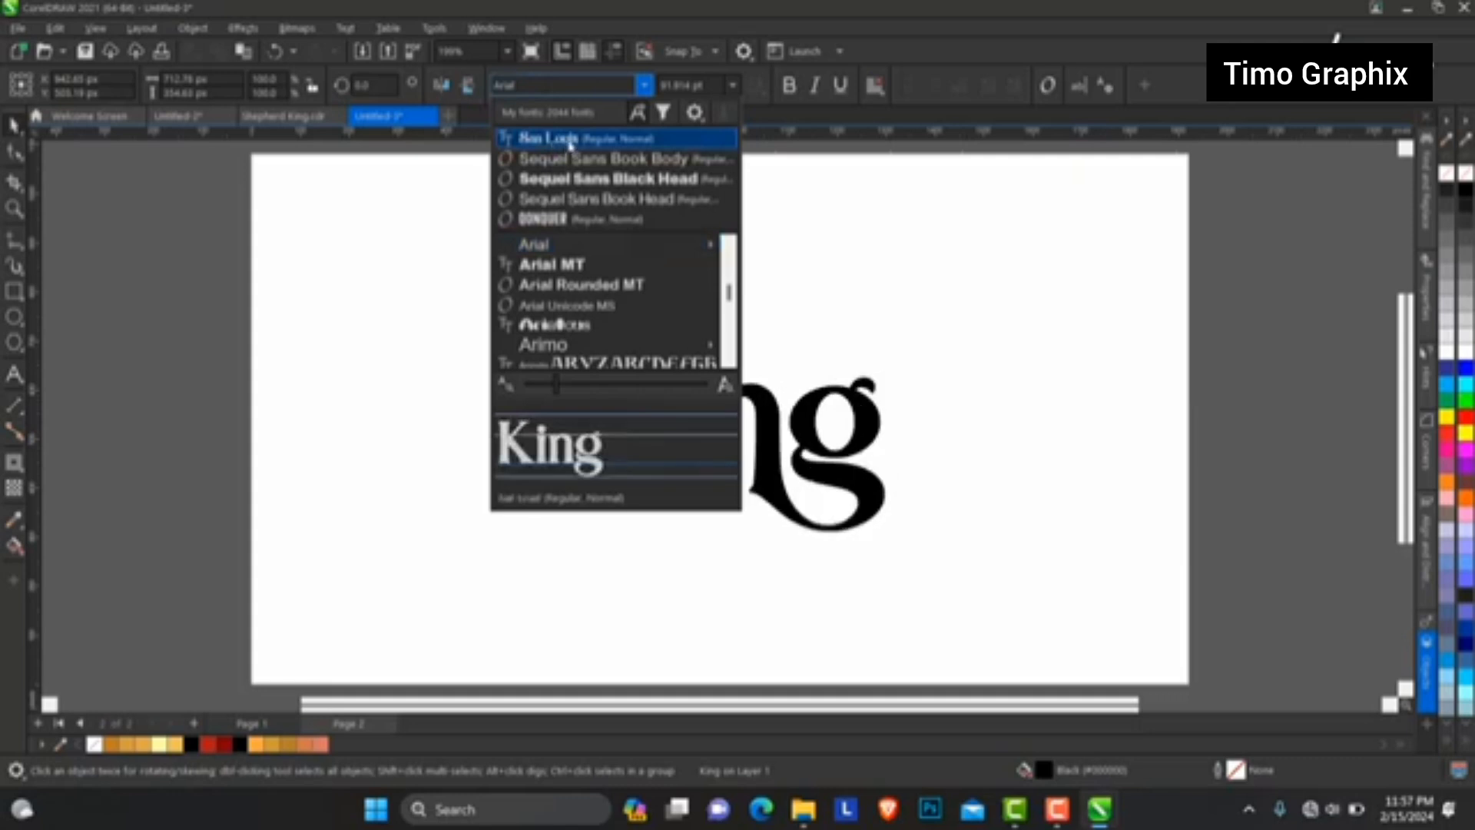
click(570, 142)
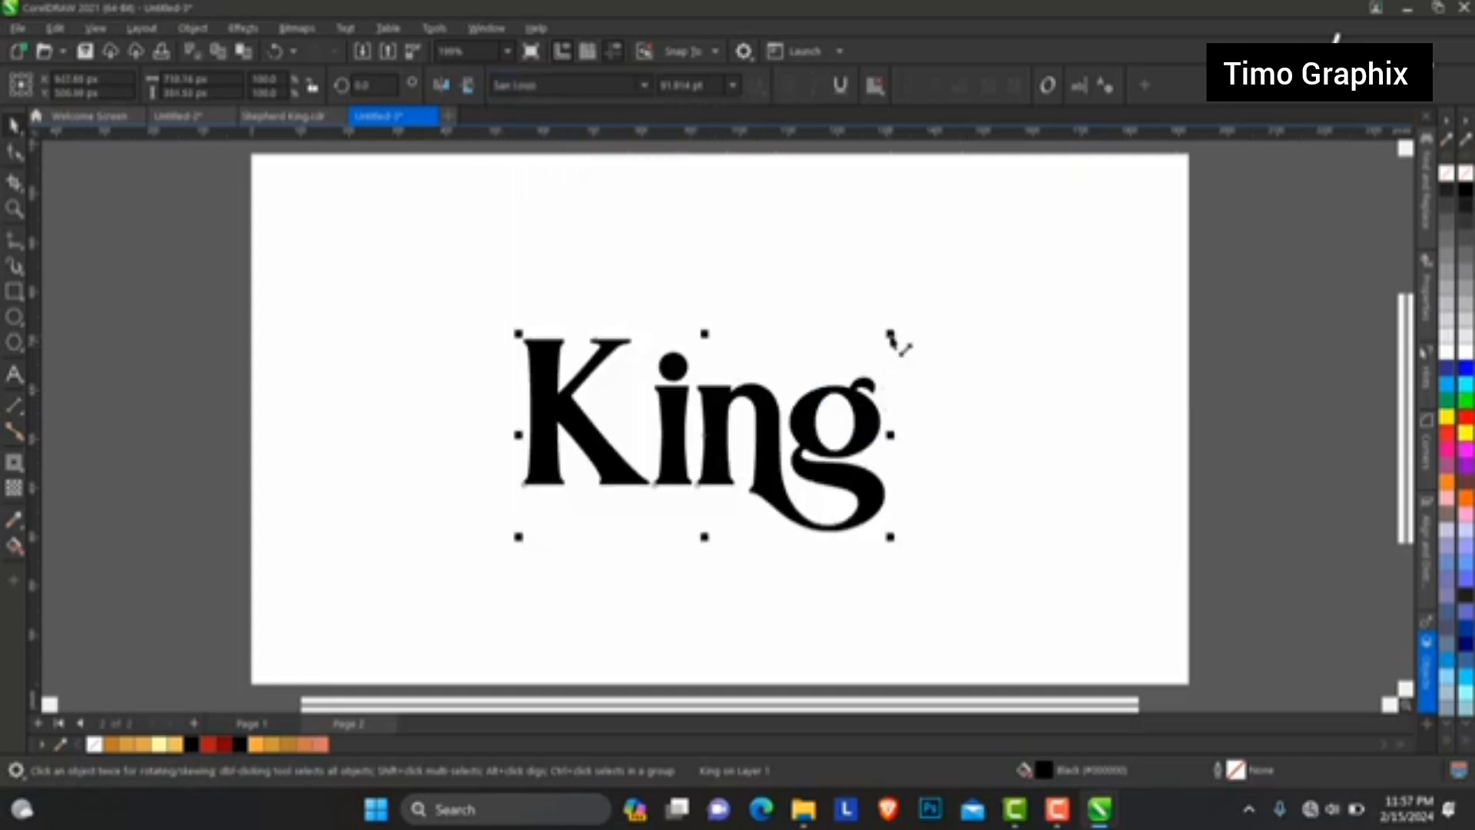
Scale the "King" text to about 1,067 px wide and reposition it around the page's centre.
drag(891, 334, 969, 291)
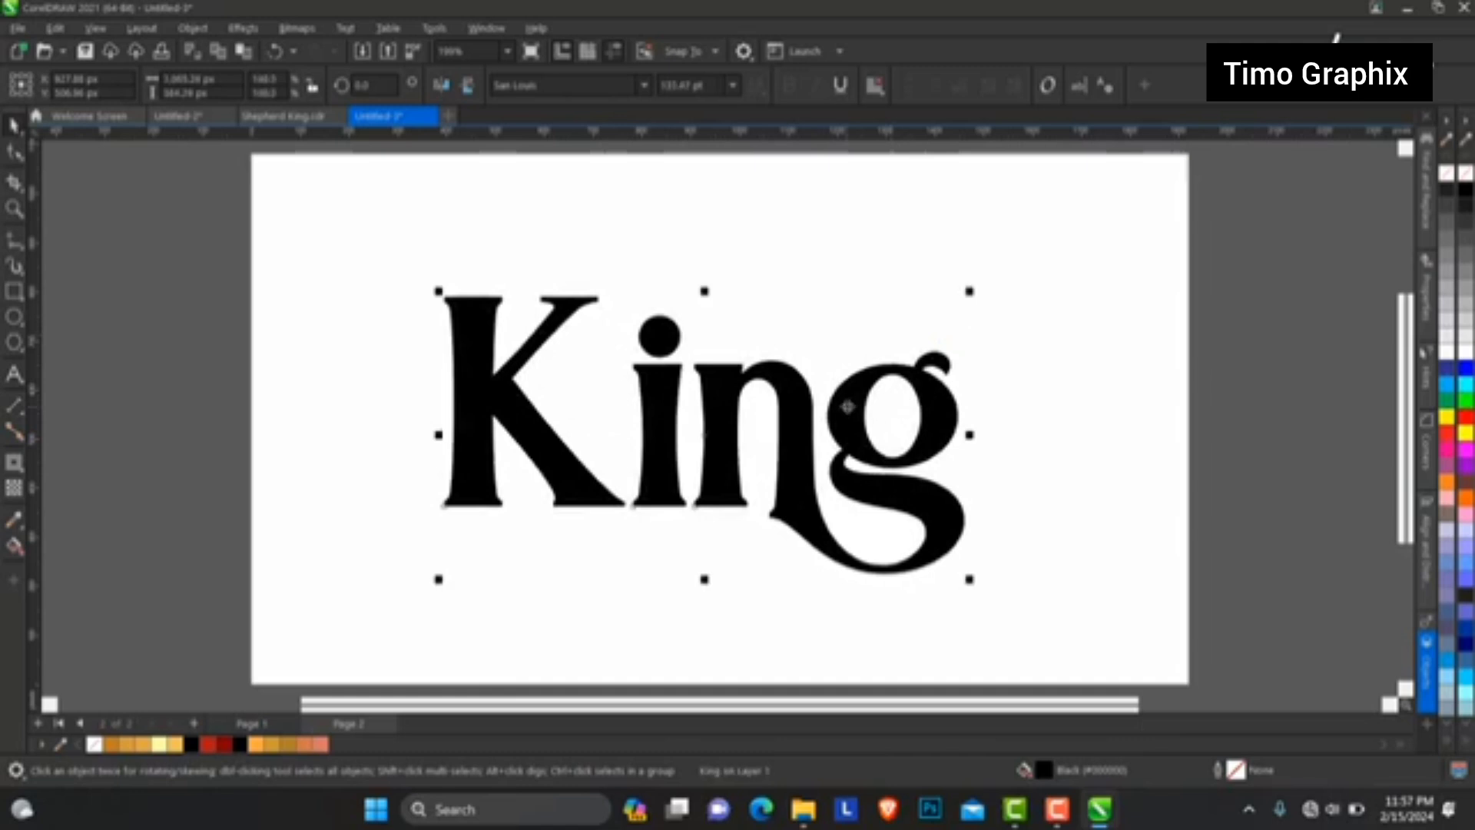
drag(847, 406, 841, 386)
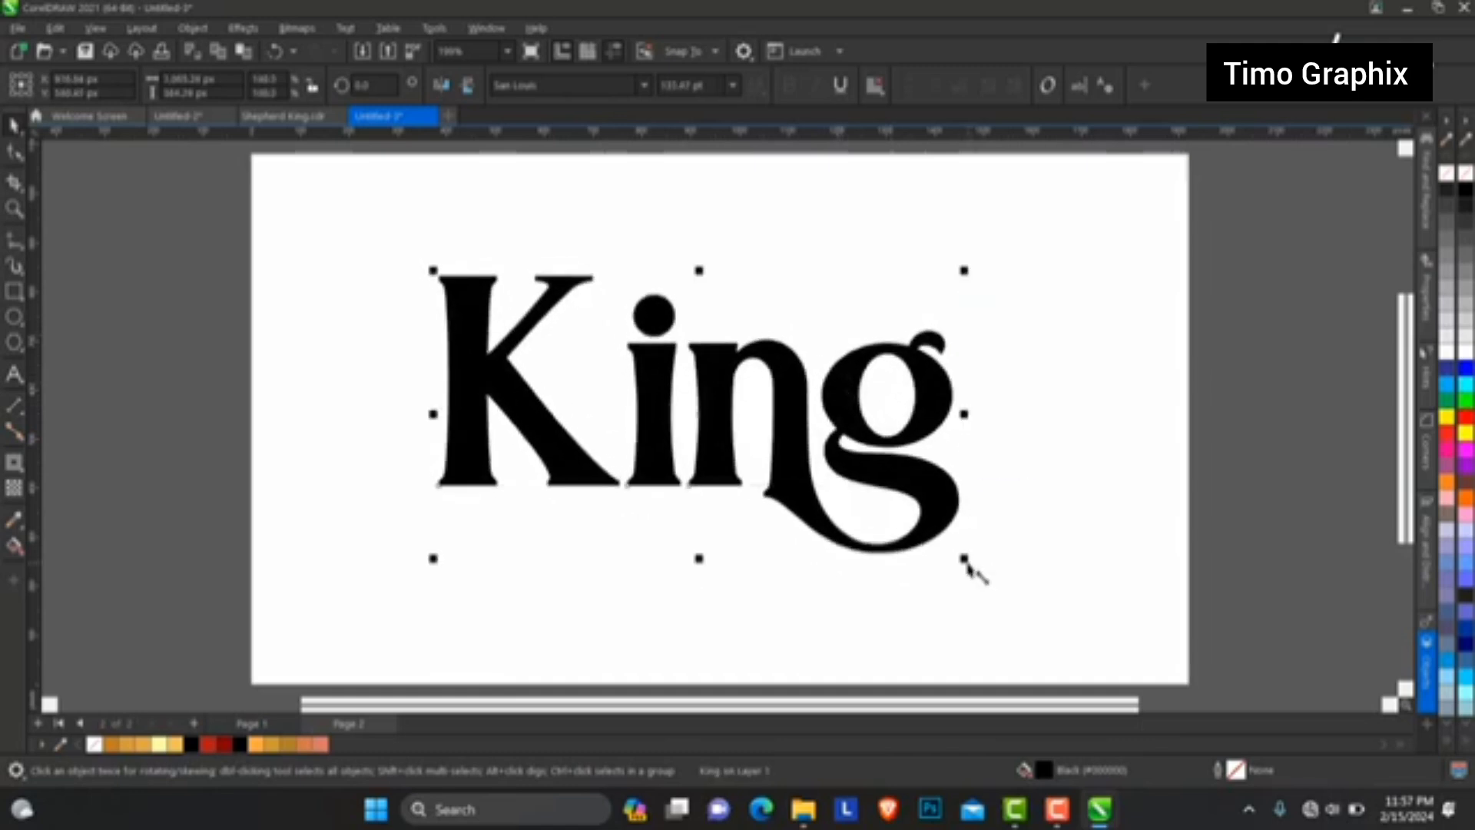
mouse_move(966, 564)
mouse_down()
mouse_move(987, 586)
mouse_move(982, 574)
mouse_up()
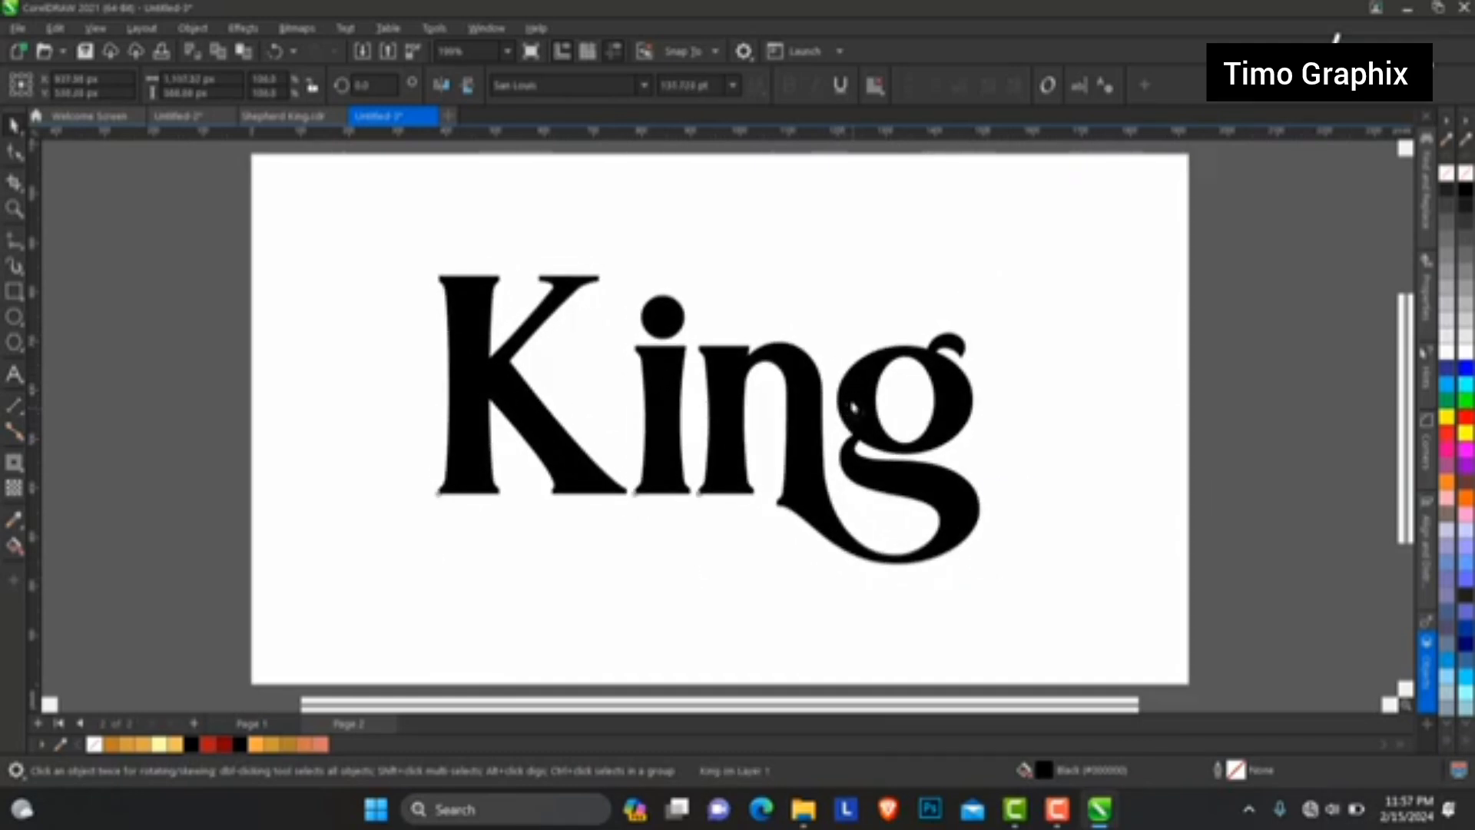
drag(851, 406, 843, 395)
drag(978, 557, 968, 550)
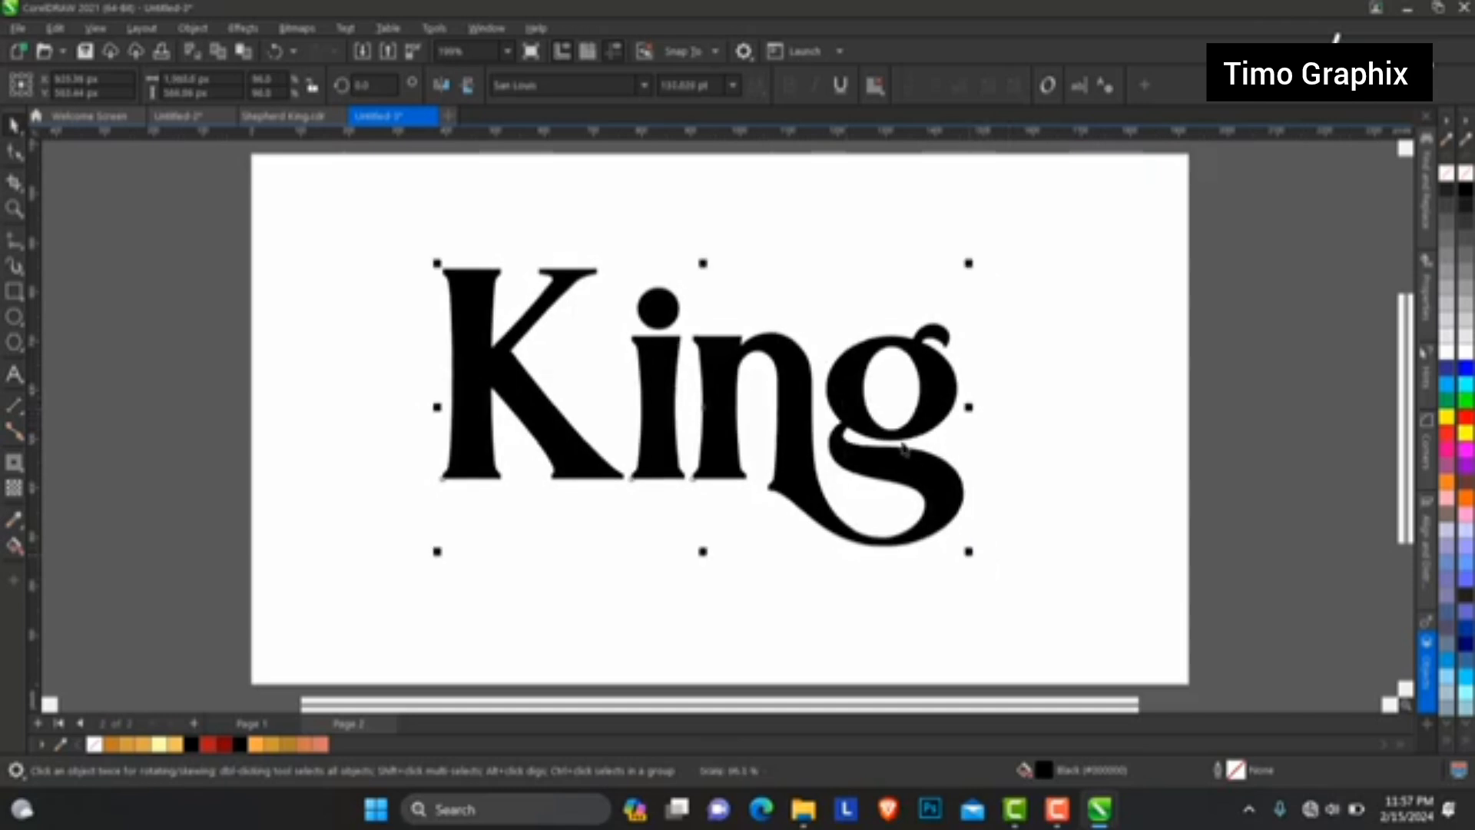
drag(836, 374, 848, 388)
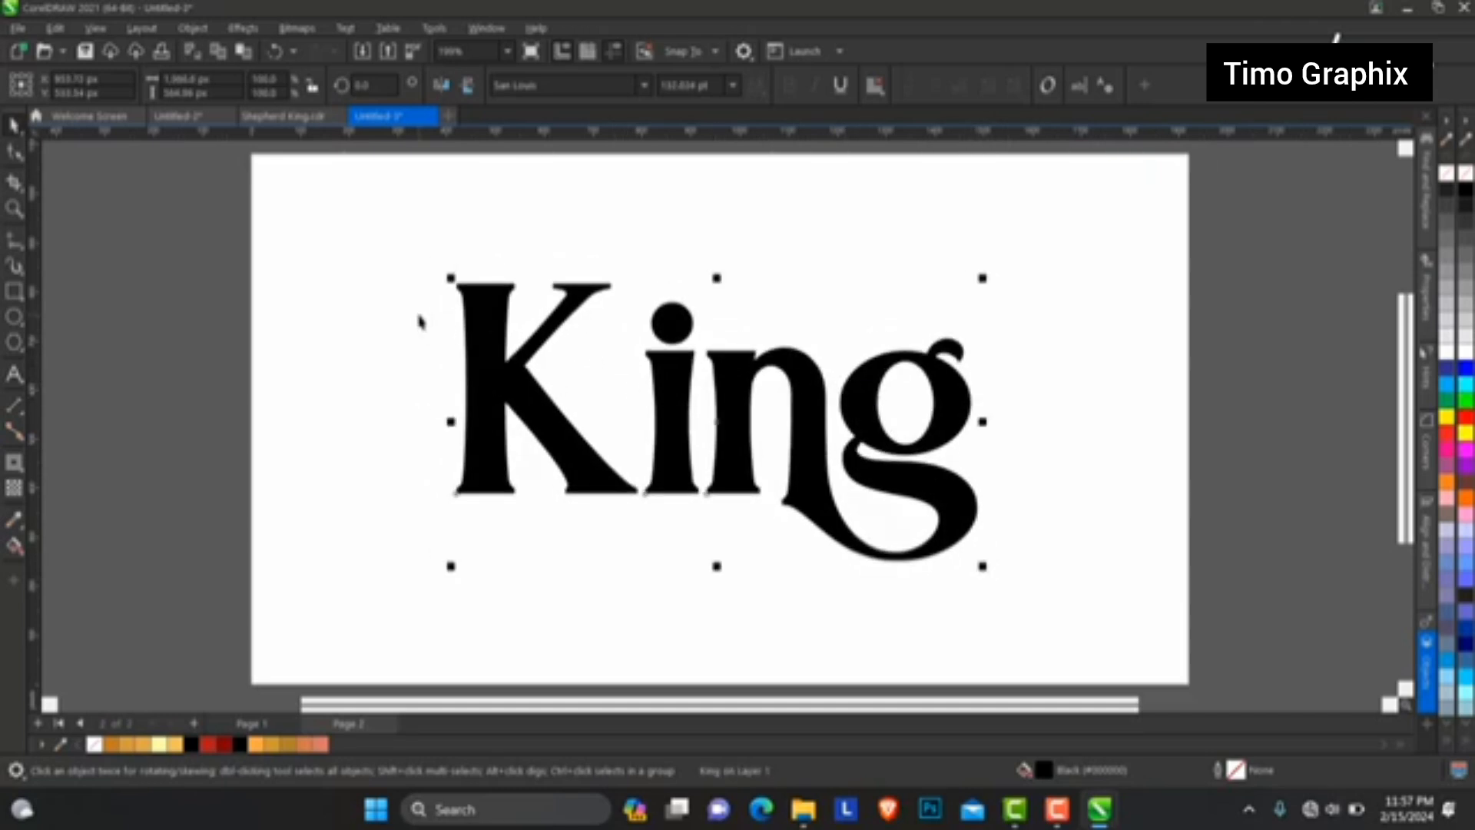
Give the "King" text a vertical linear fountain fill running from dark red at the base to brighter red at the top.
click(224, 744)
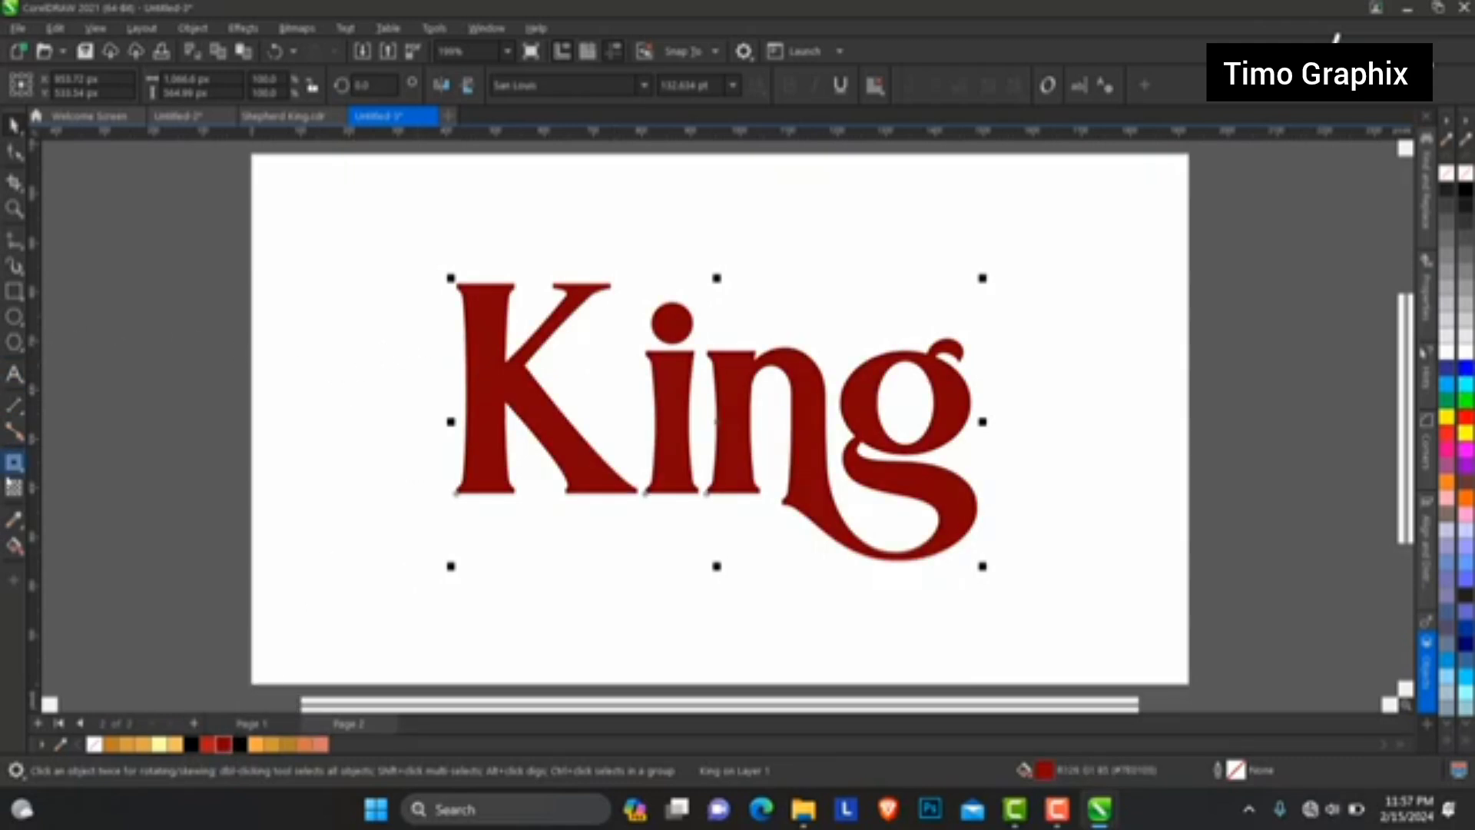
click(23, 556)
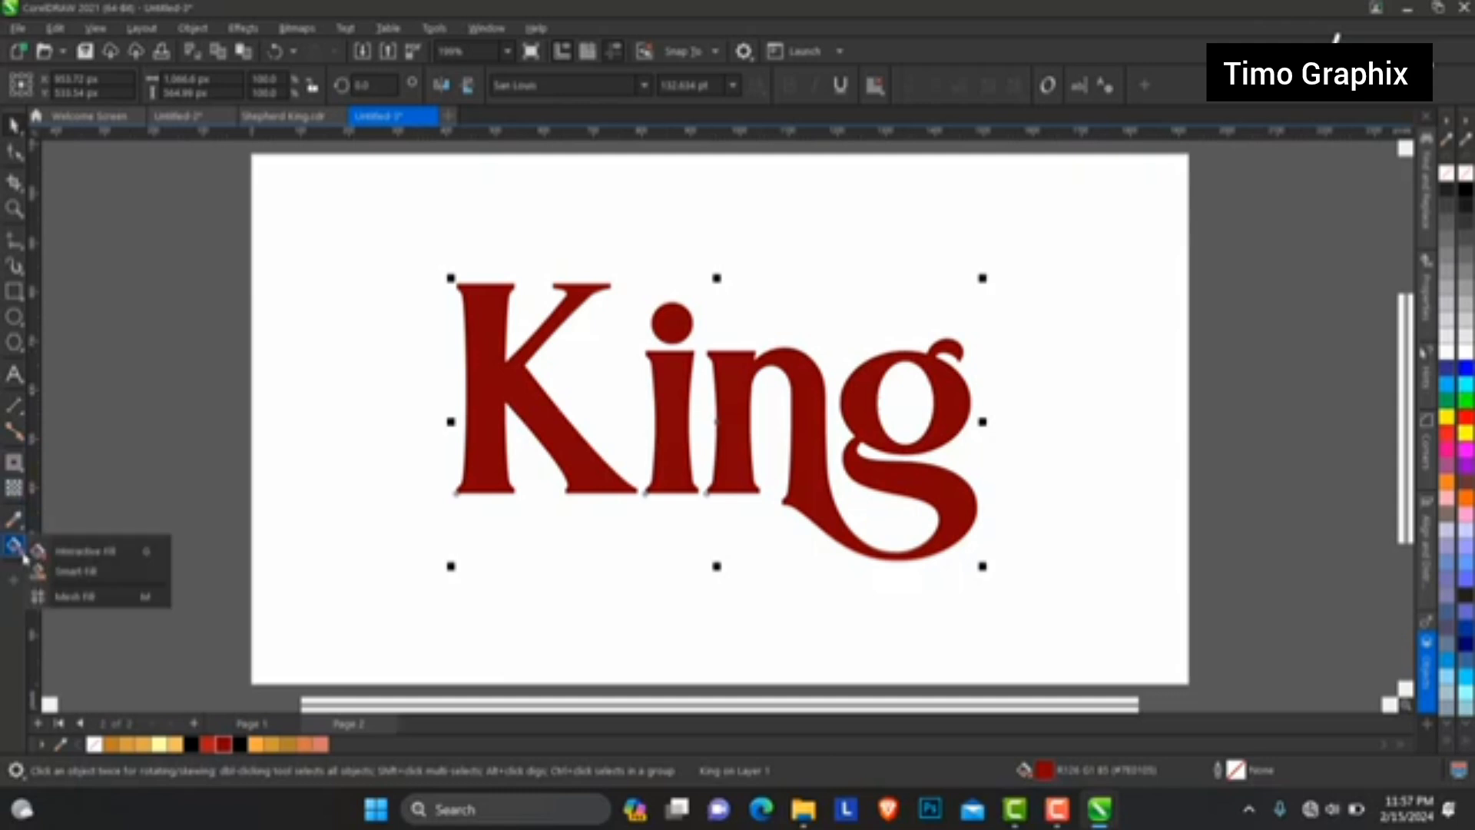
click(72, 552)
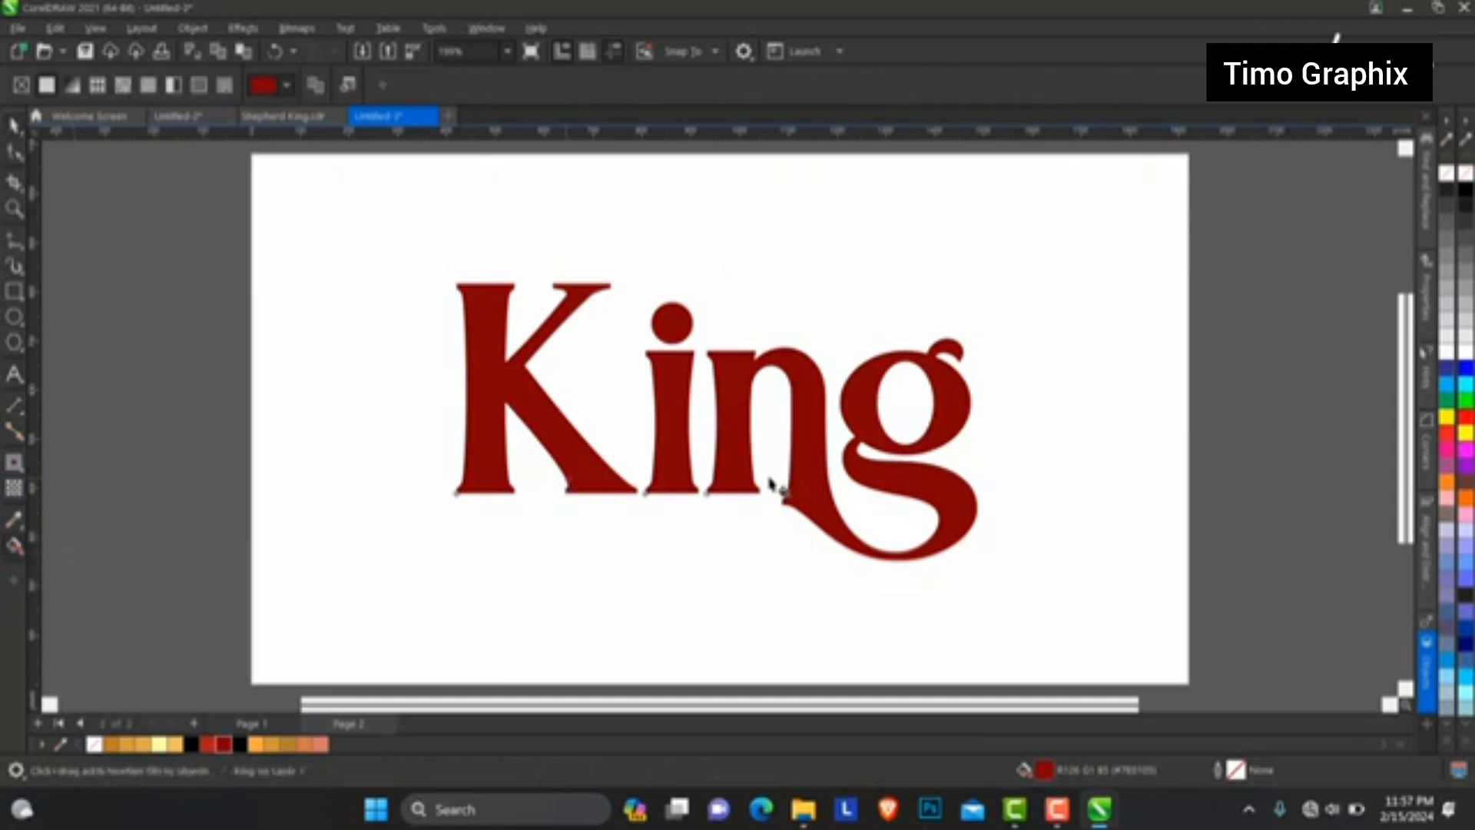
drag(728, 492, 728, 350)
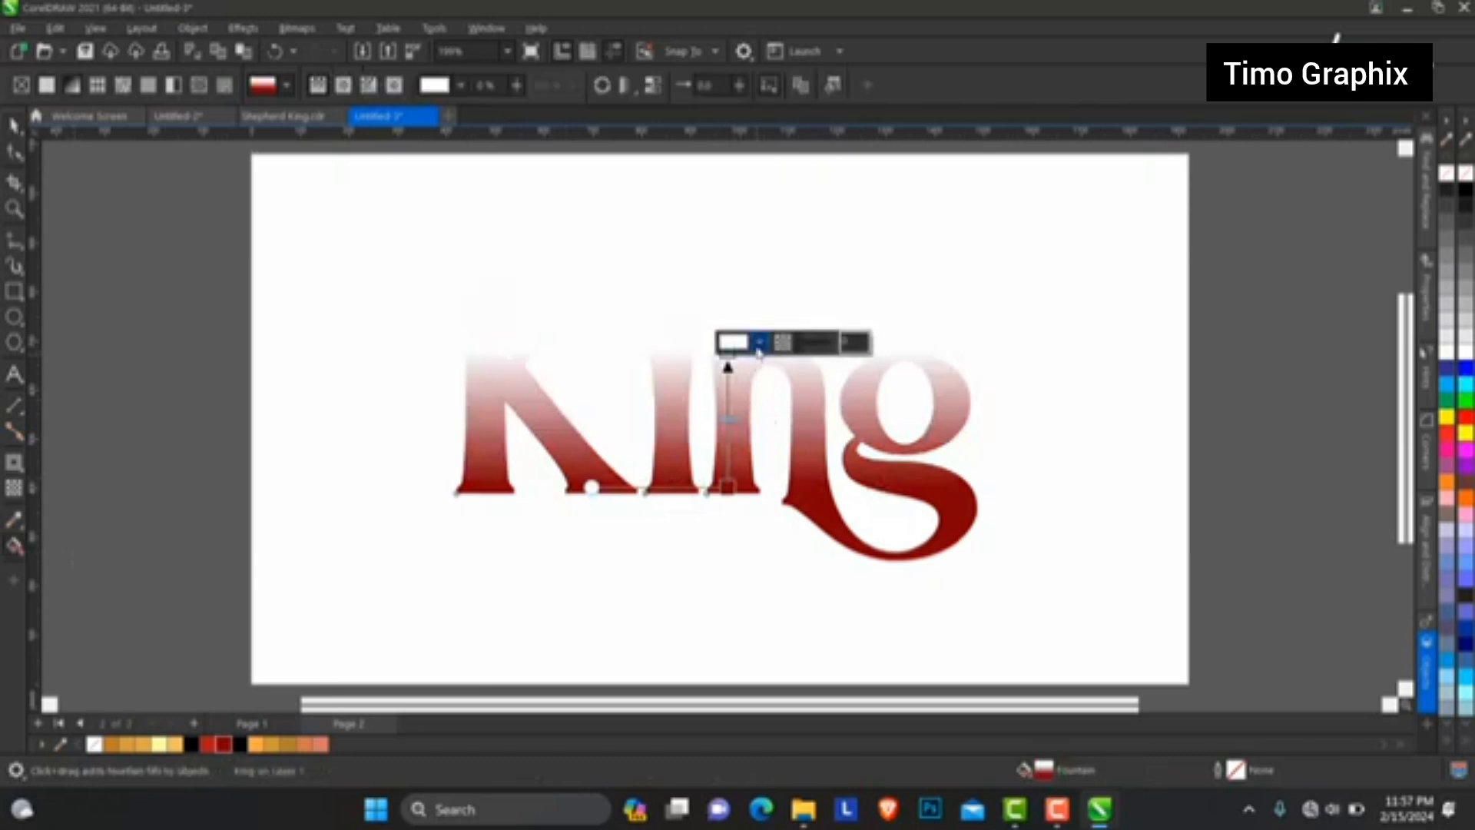
click(758, 344)
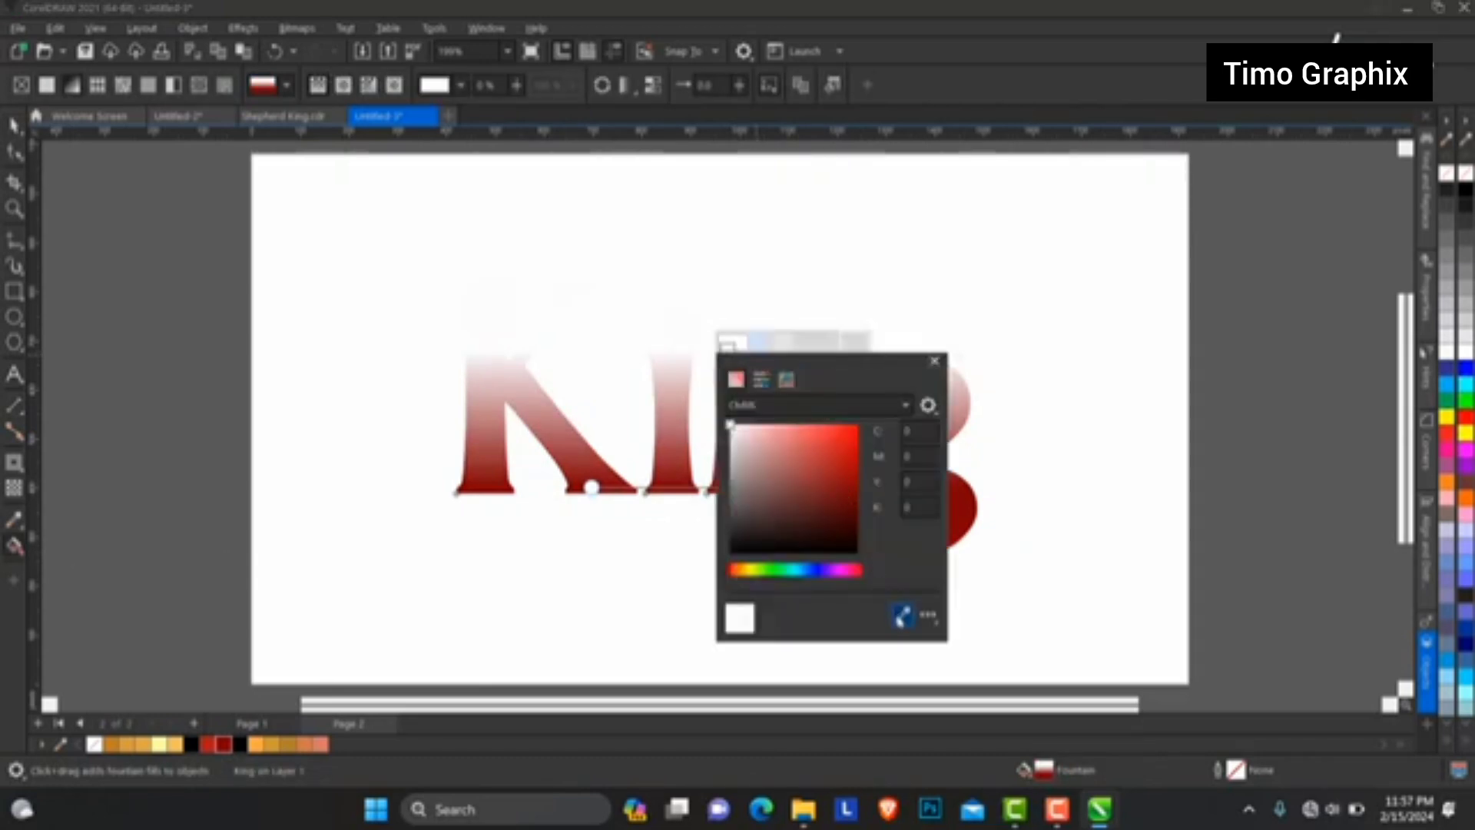
click(208, 743)
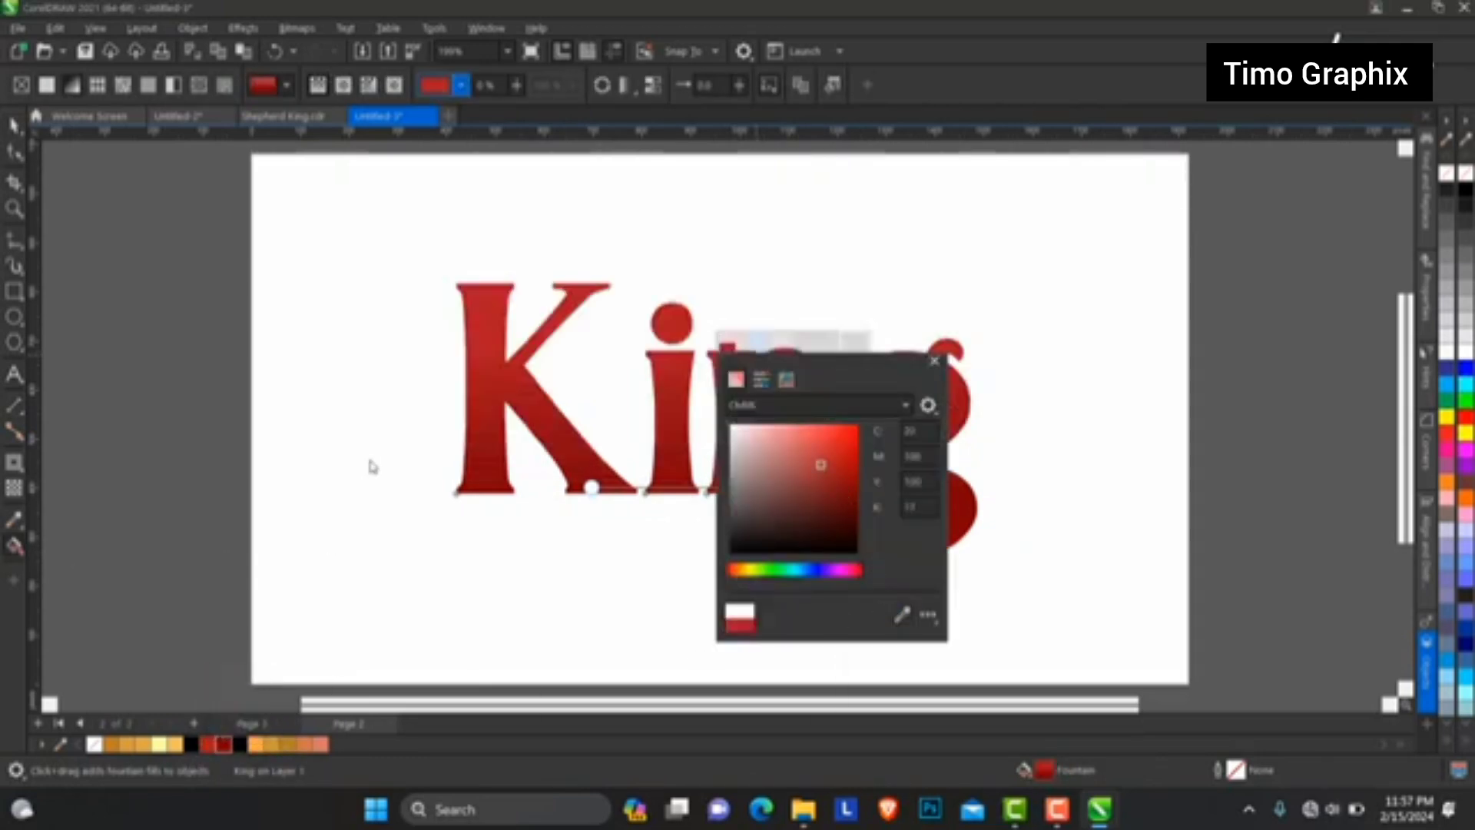
click(16, 125)
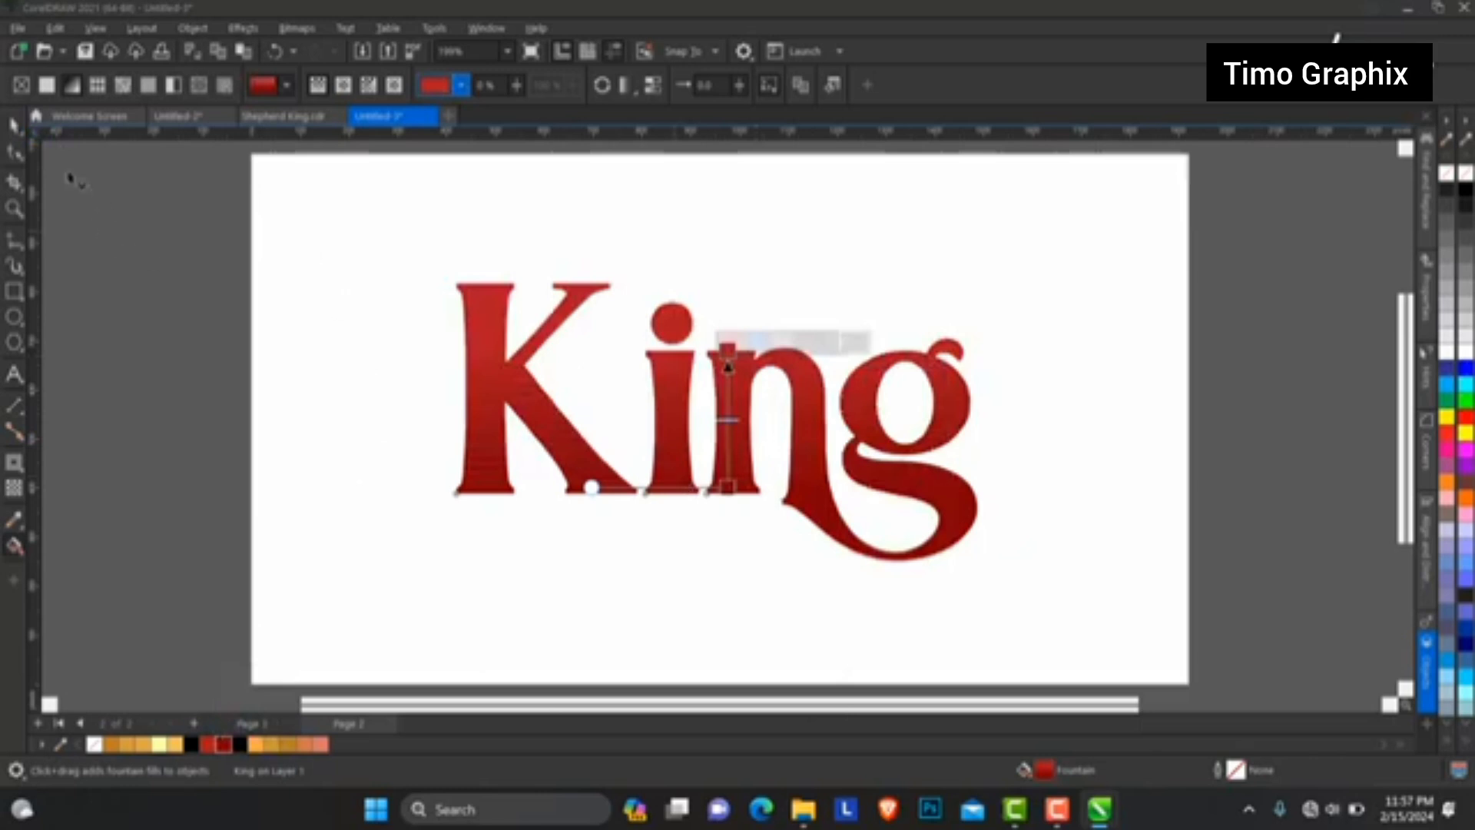
click(13, 125)
Enlarge the gradient-filled text to about 1,158 px wide and nudge it back to the page's centre.
click(900, 496)
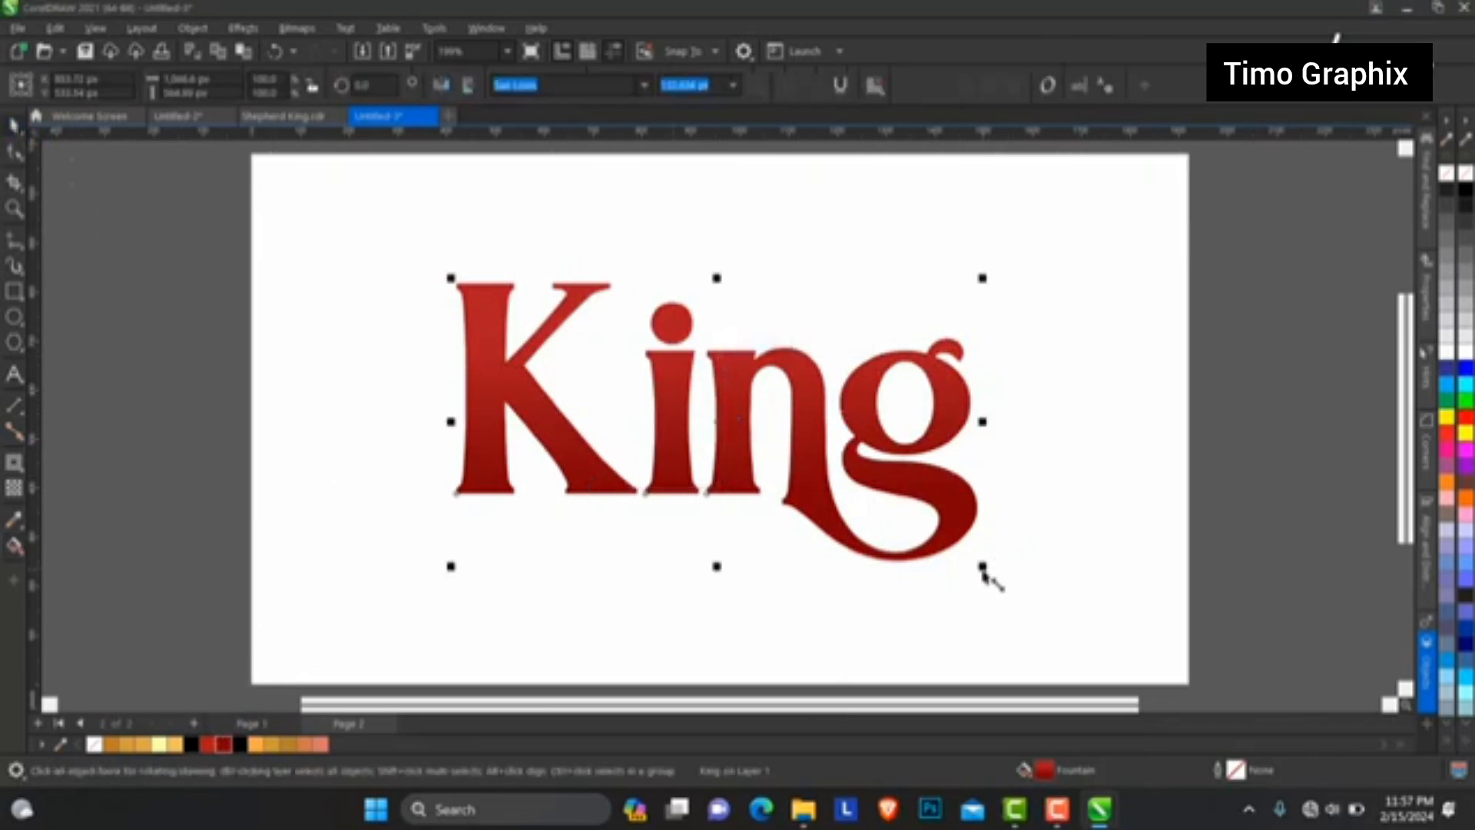
drag(984, 569, 1009, 604)
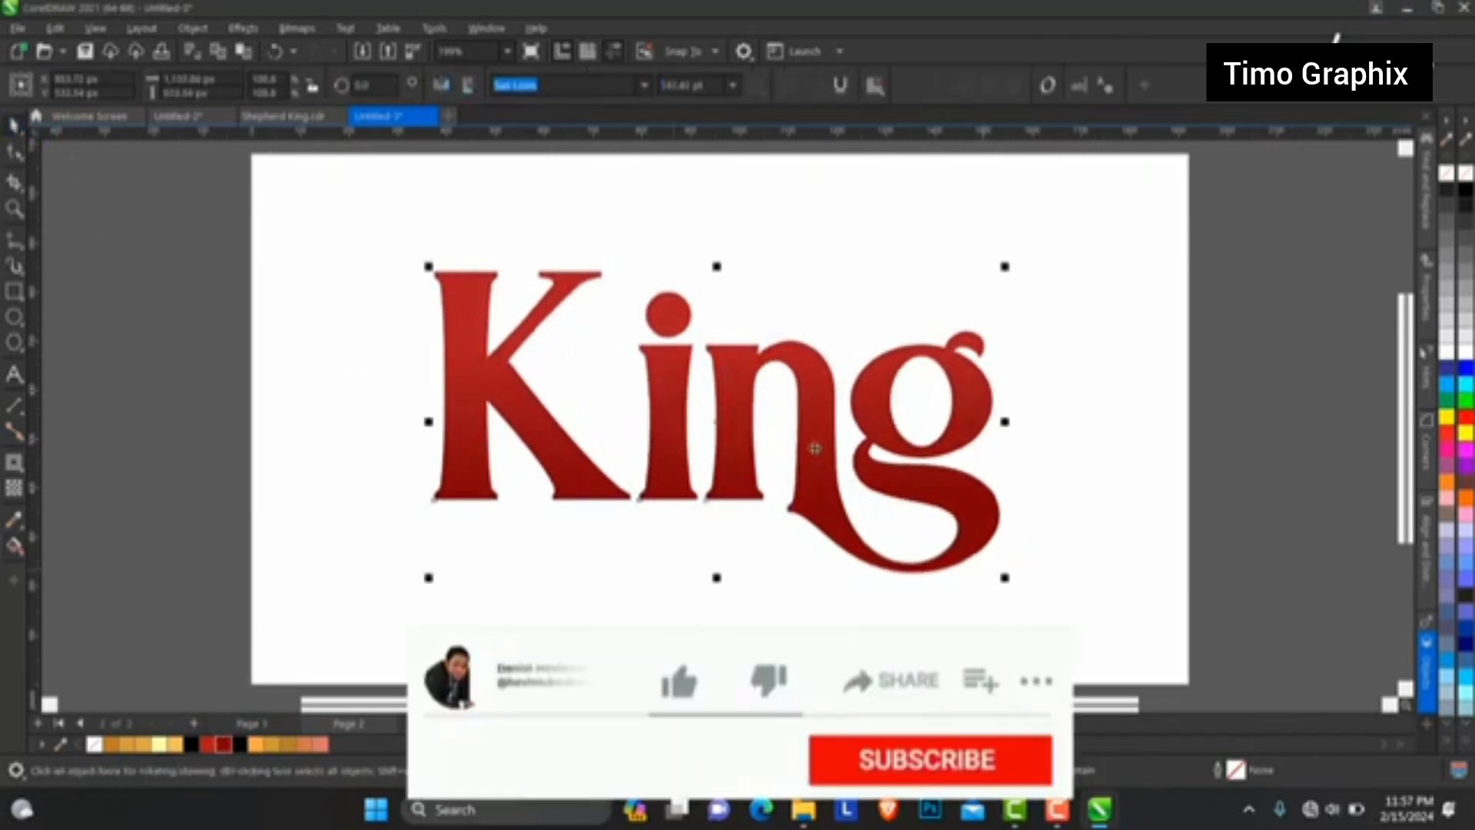
drag(801, 416, 805, 422)
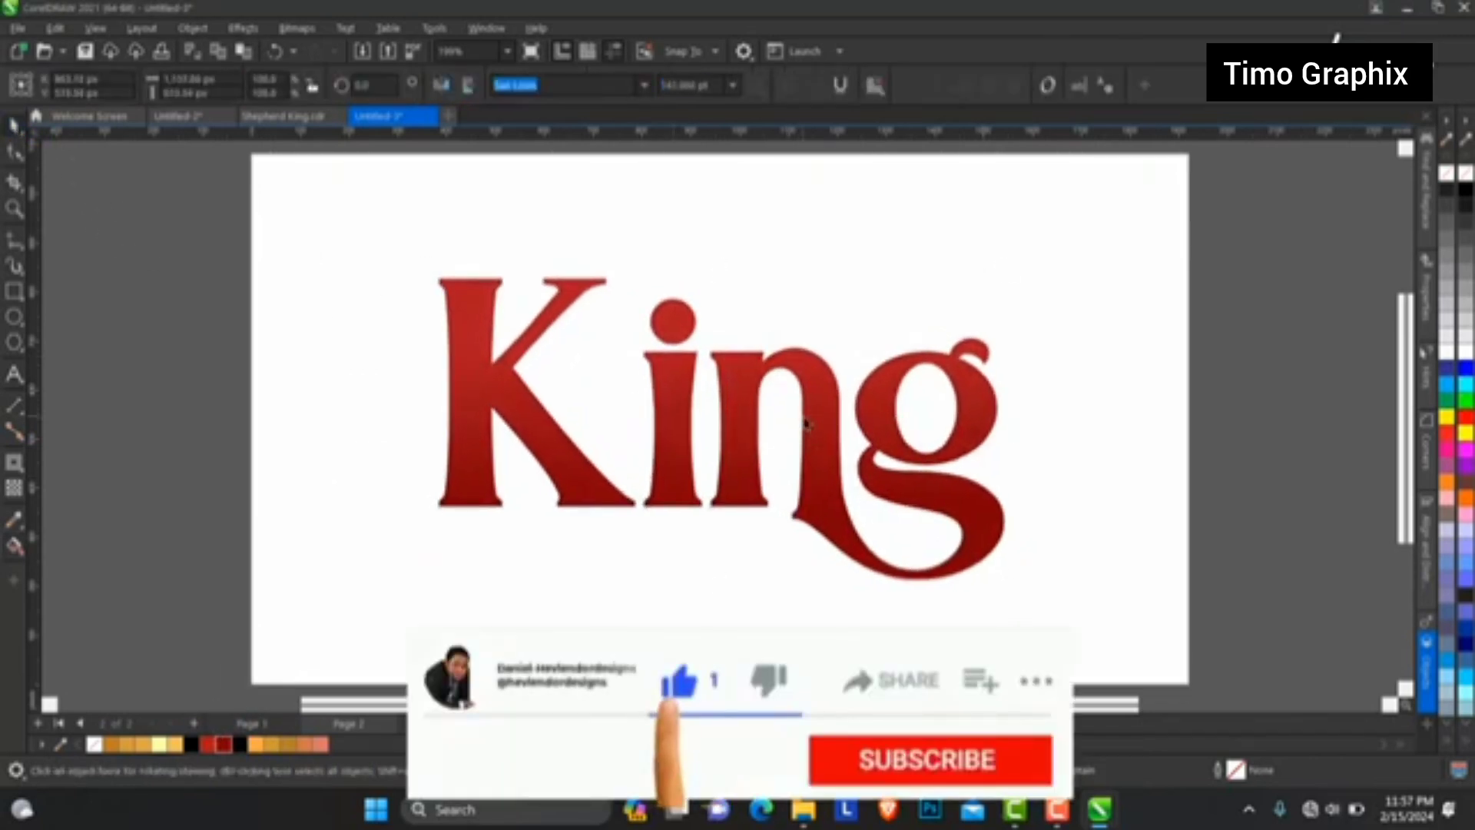
Apply an outside contour to the "King" text with the Contour tool.
click(24, 477)
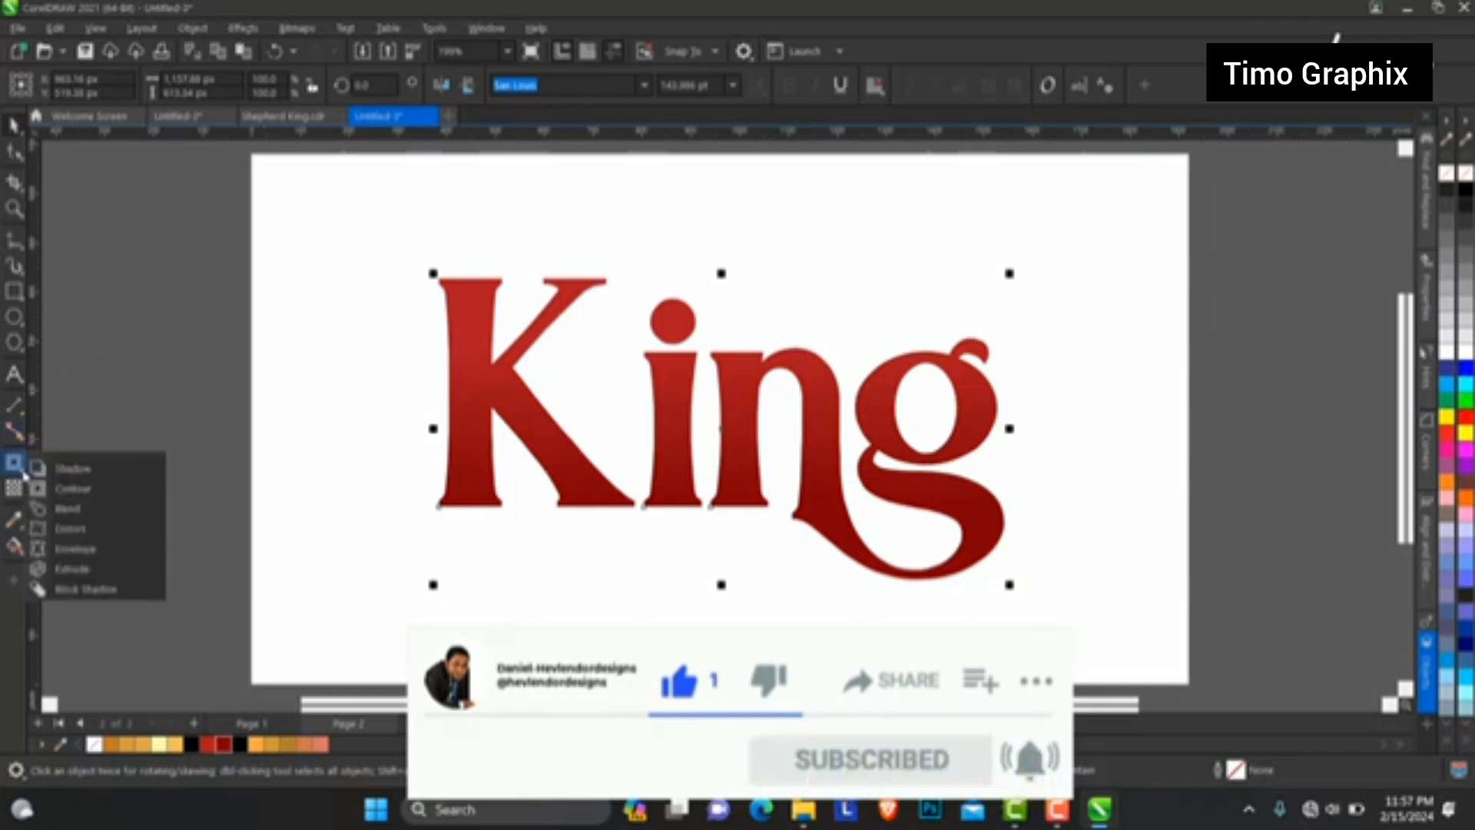
click(99, 494)
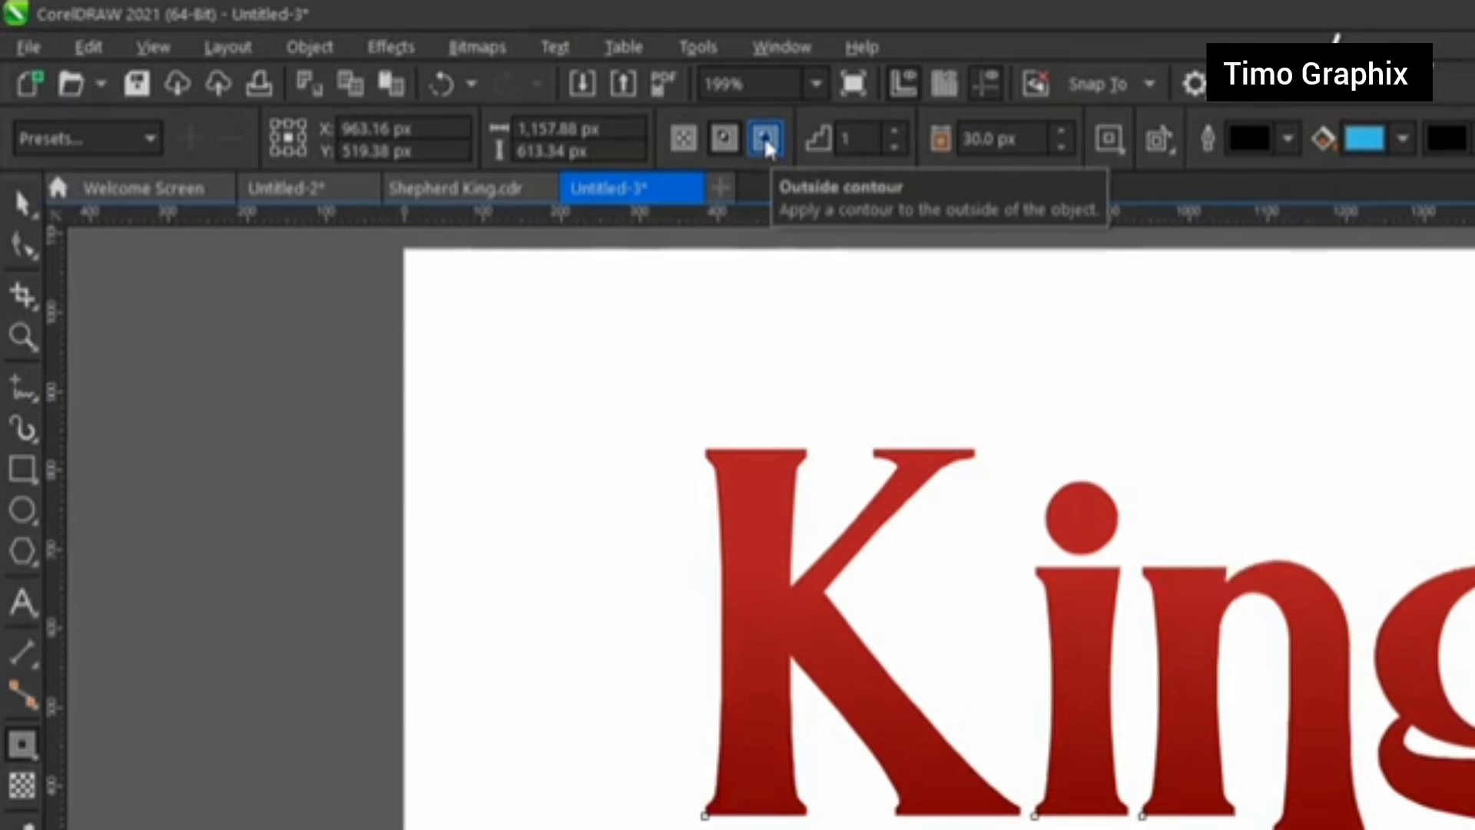
click(766, 142)
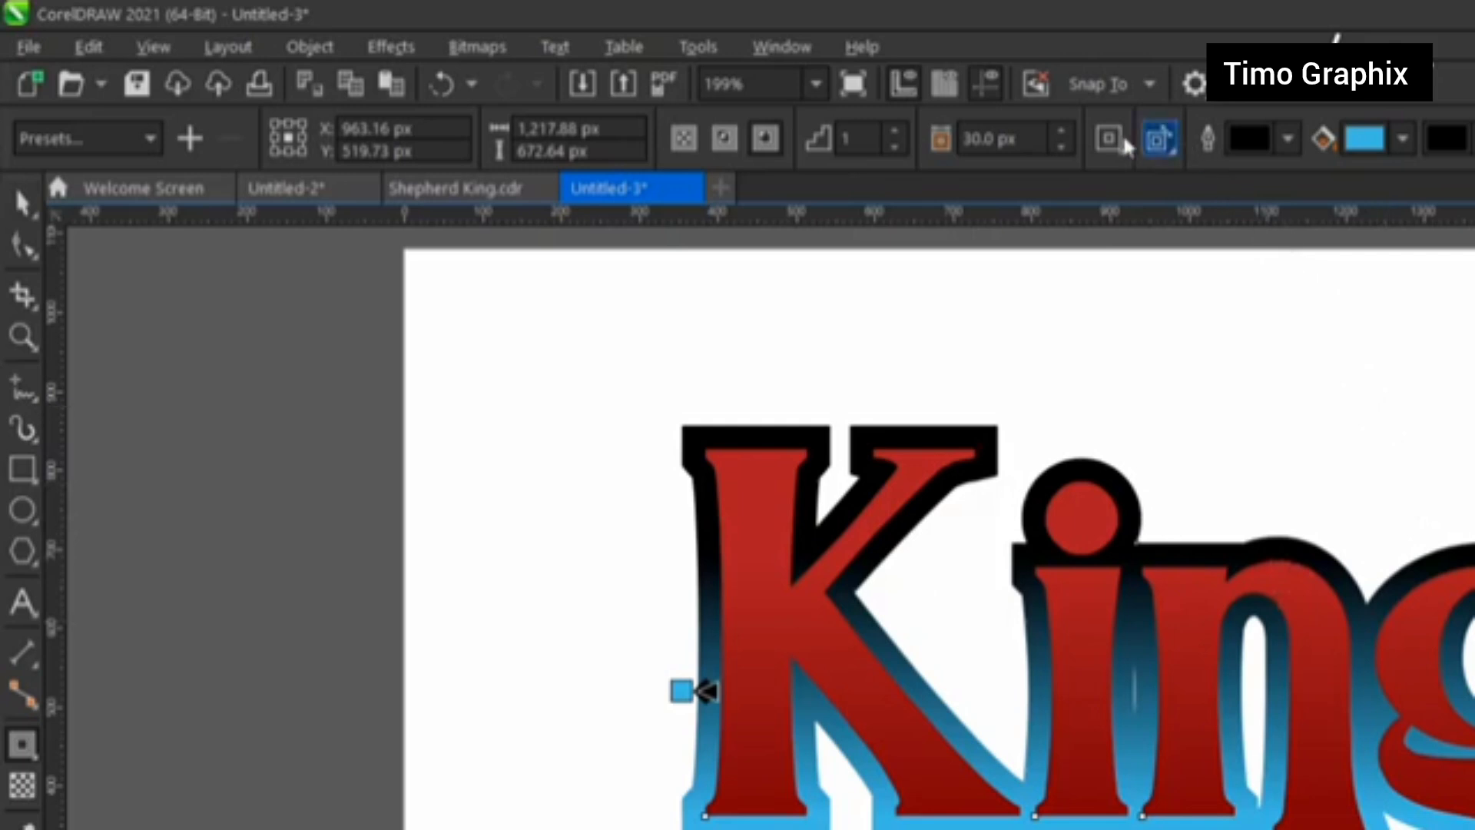
Try wider and narrower offsets for the text's outside contour, settling on a contour offset of 32 px.
click(1062, 135)
click(1063, 134)
click(1062, 134)
click(1062, 135)
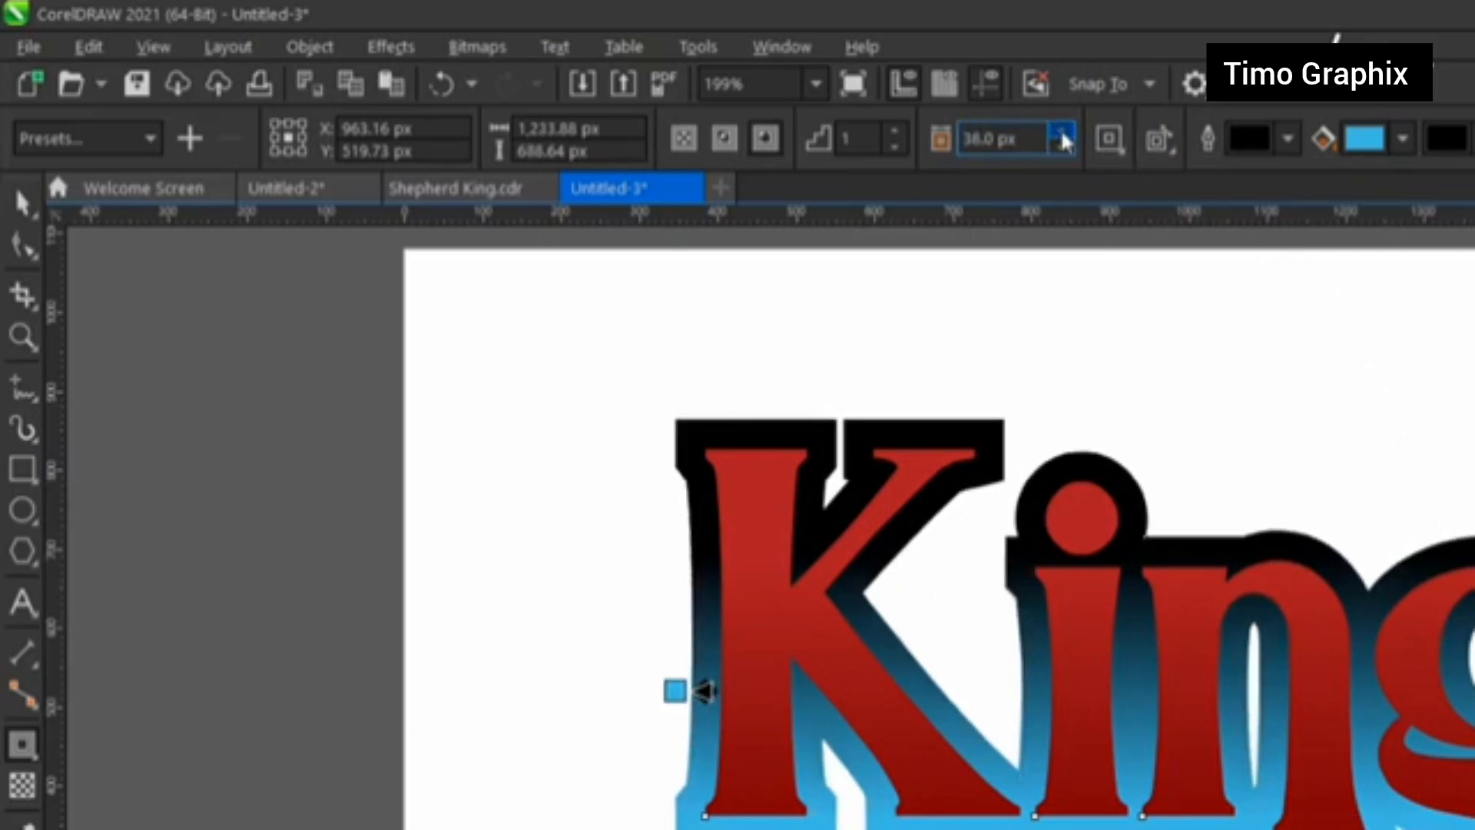
click(1062, 134)
click(1062, 135)
click(1063, 134)
click(1062, 134)
click(1062, 134)
click(1062, 134)
click(1062, 135)
click(1062, 134)
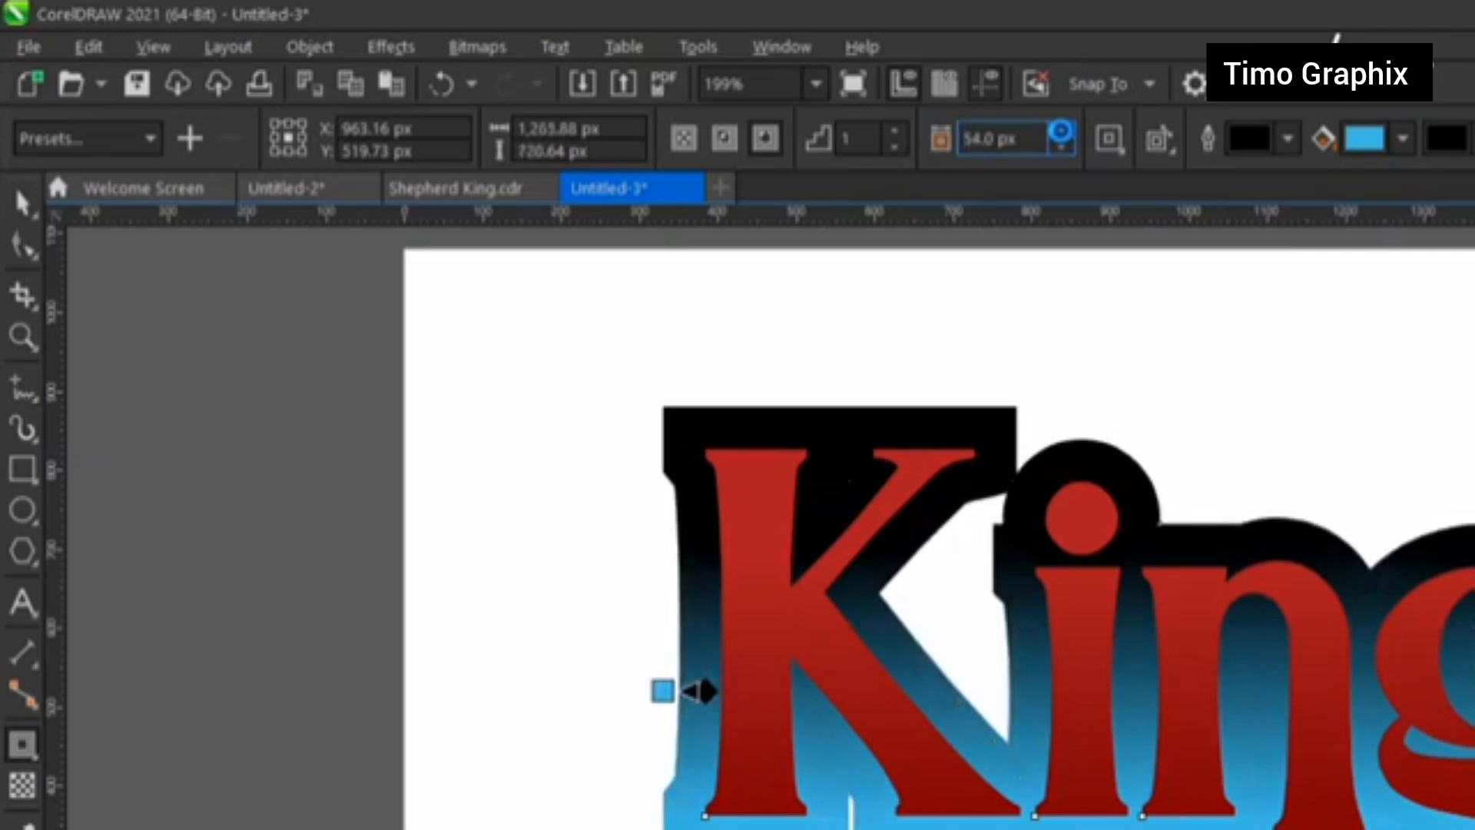
click(1063, 148)
click(1063, 147)
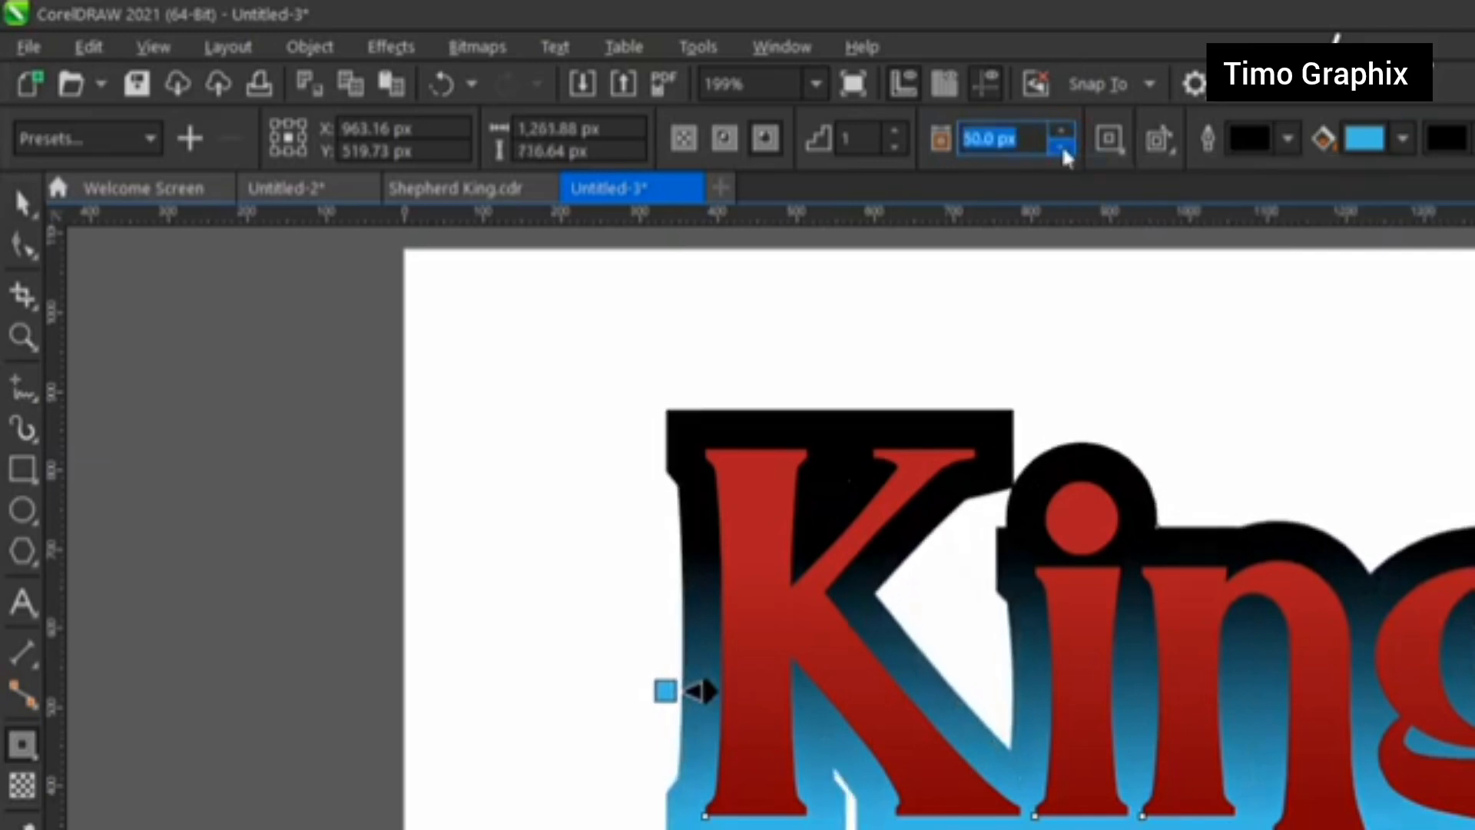
click(1063, 148)
click(1063, 148)
click(1063, 147)
click(1063, 147)
click(1063, 148)
click(1063, 148)
click(1063, 147)
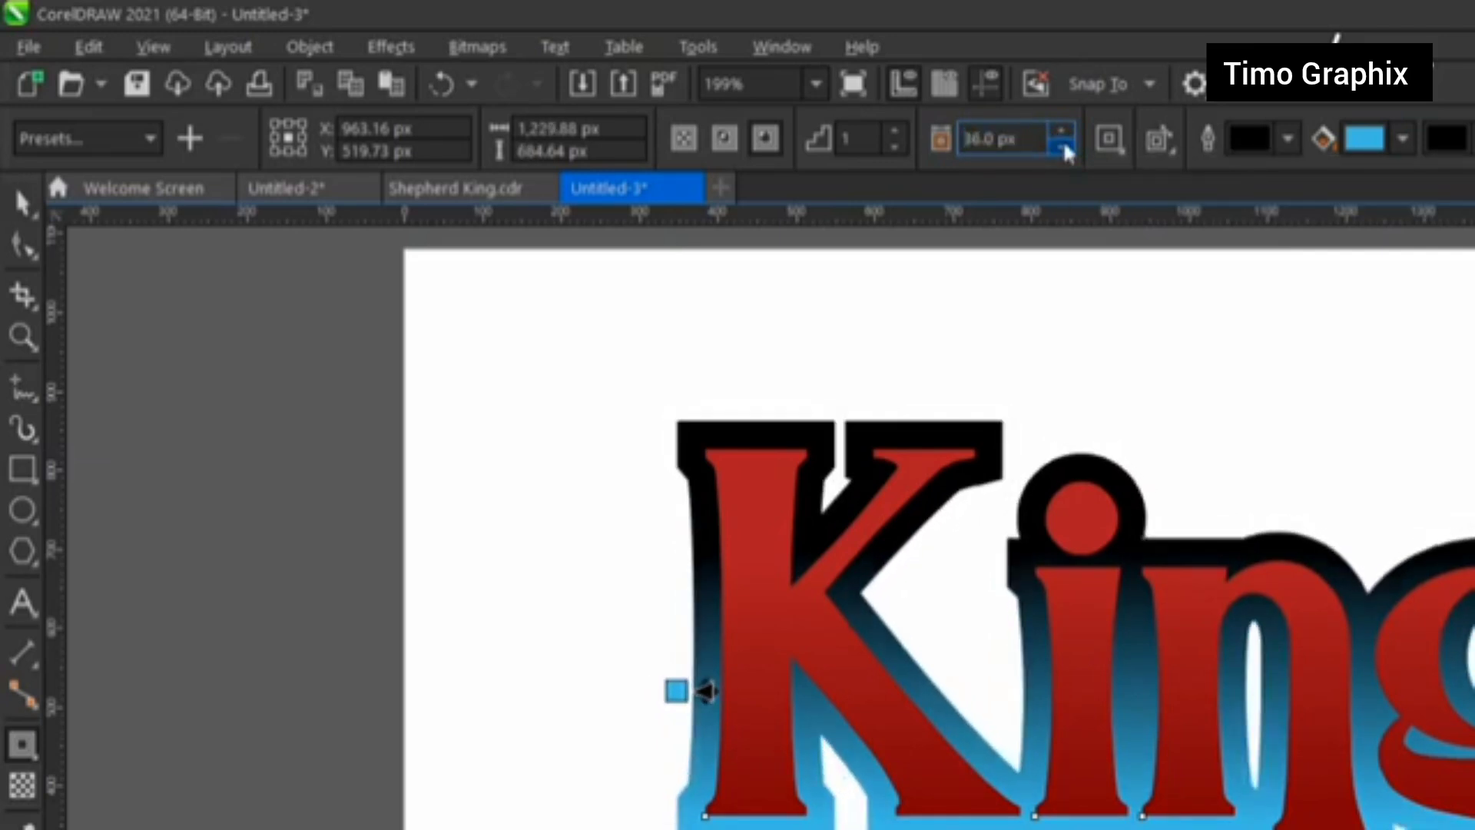
click(1064, 135)
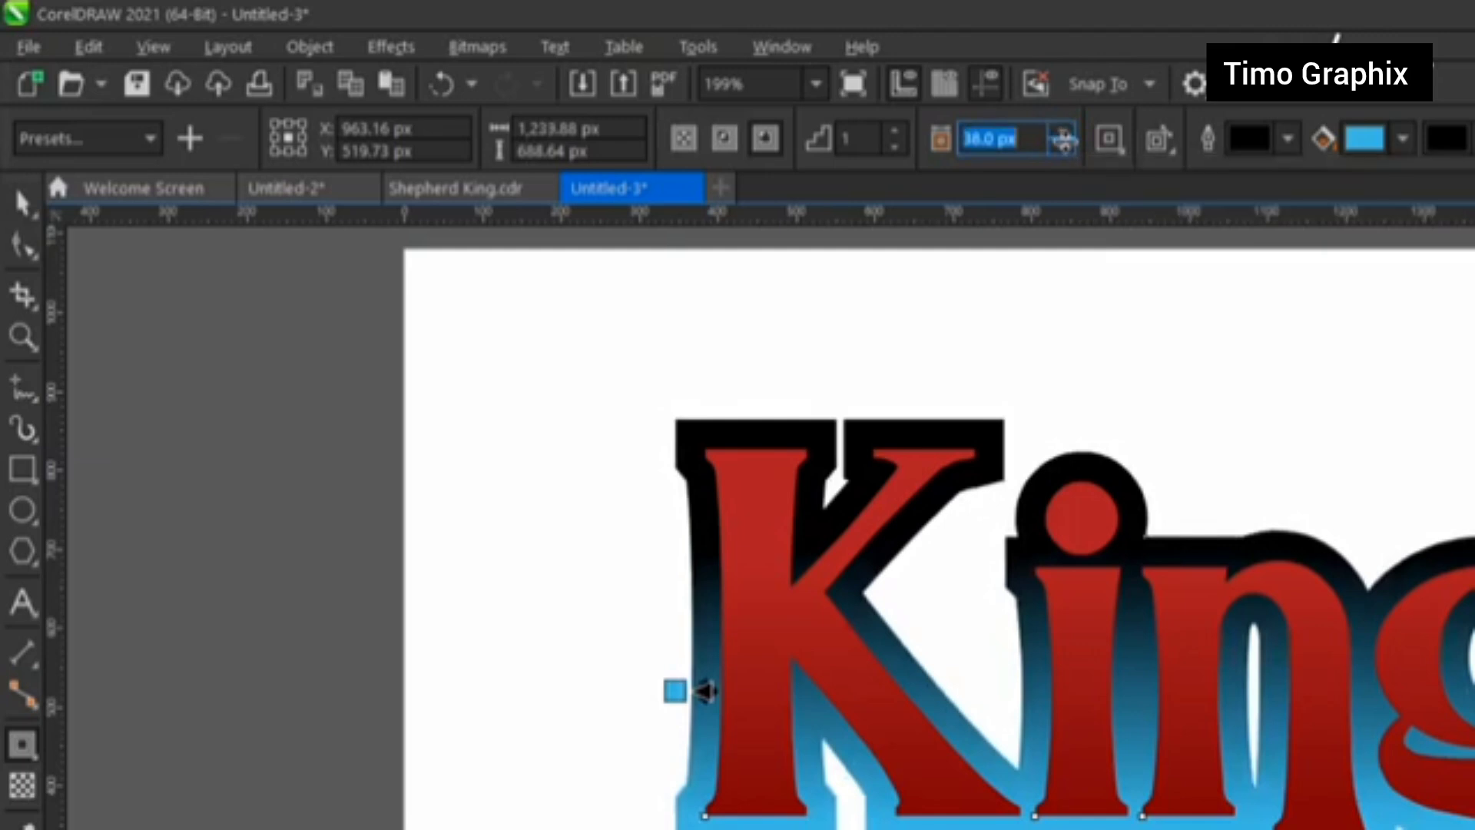
click(1063, 148)
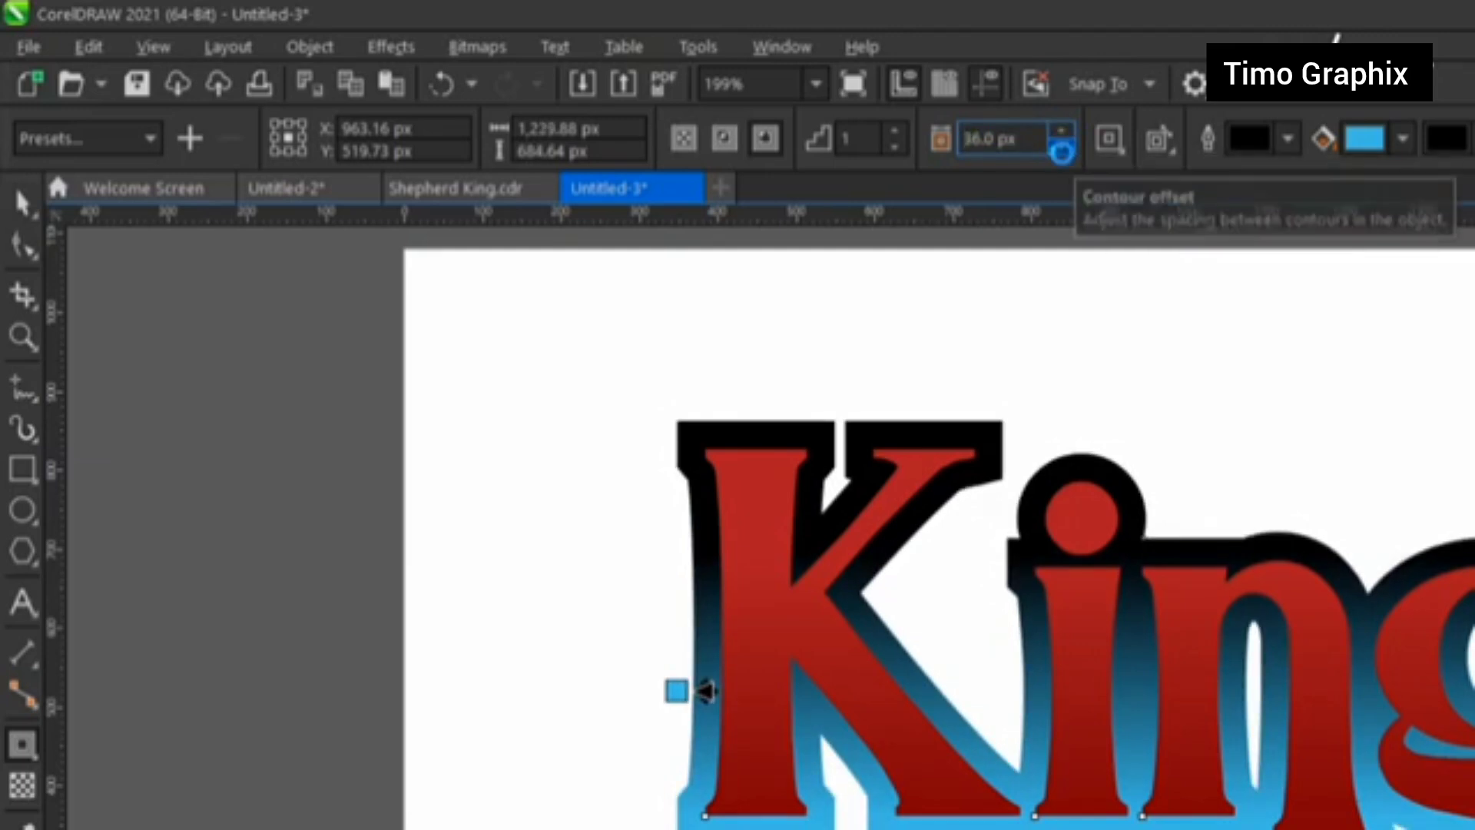
click(1063, 147)
click(1063, 147)
click(1063, 147)
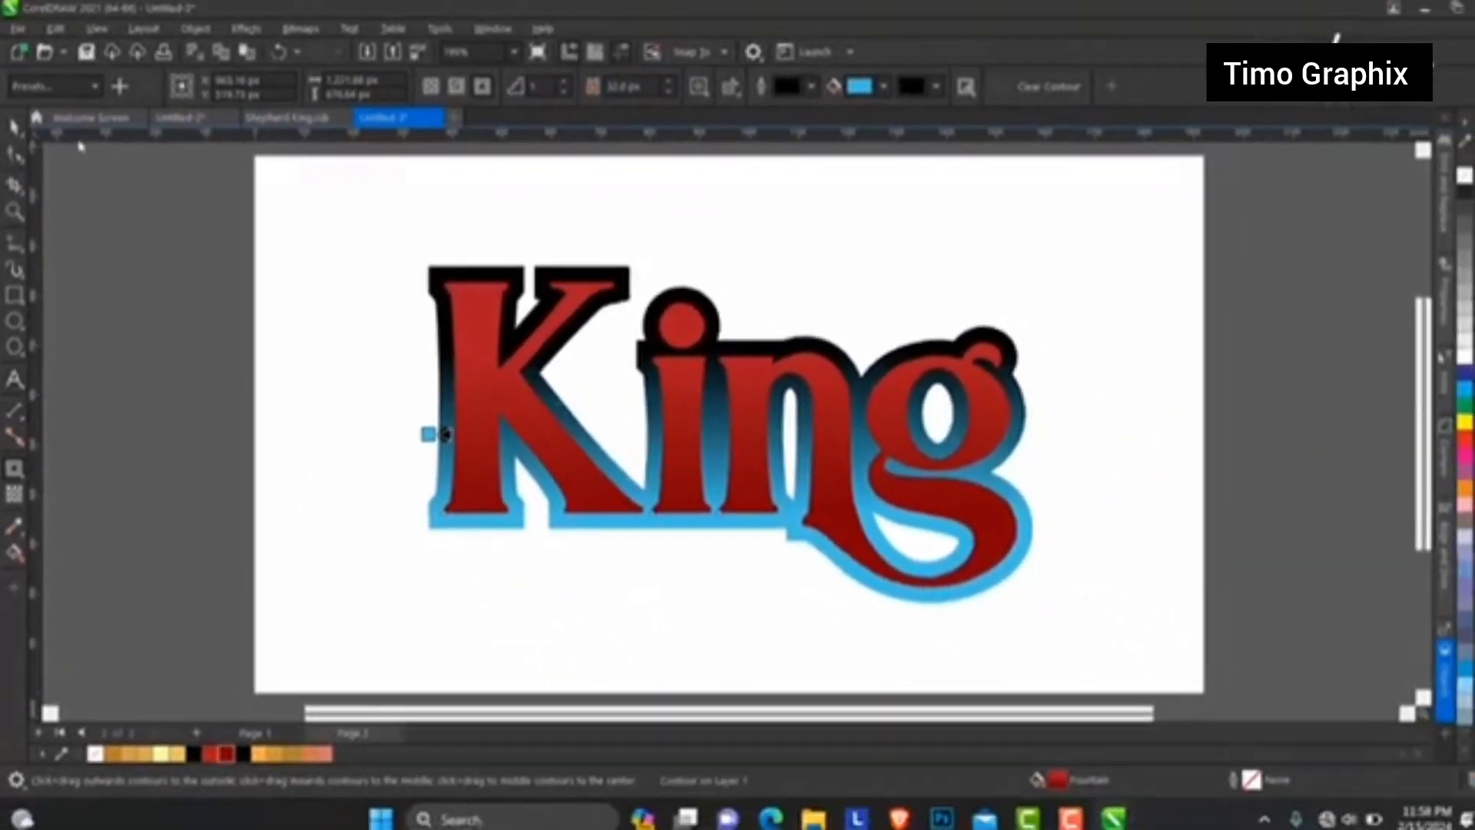
Break the contour apart to separate the outline shape from the "King" text.
click(14, 127)
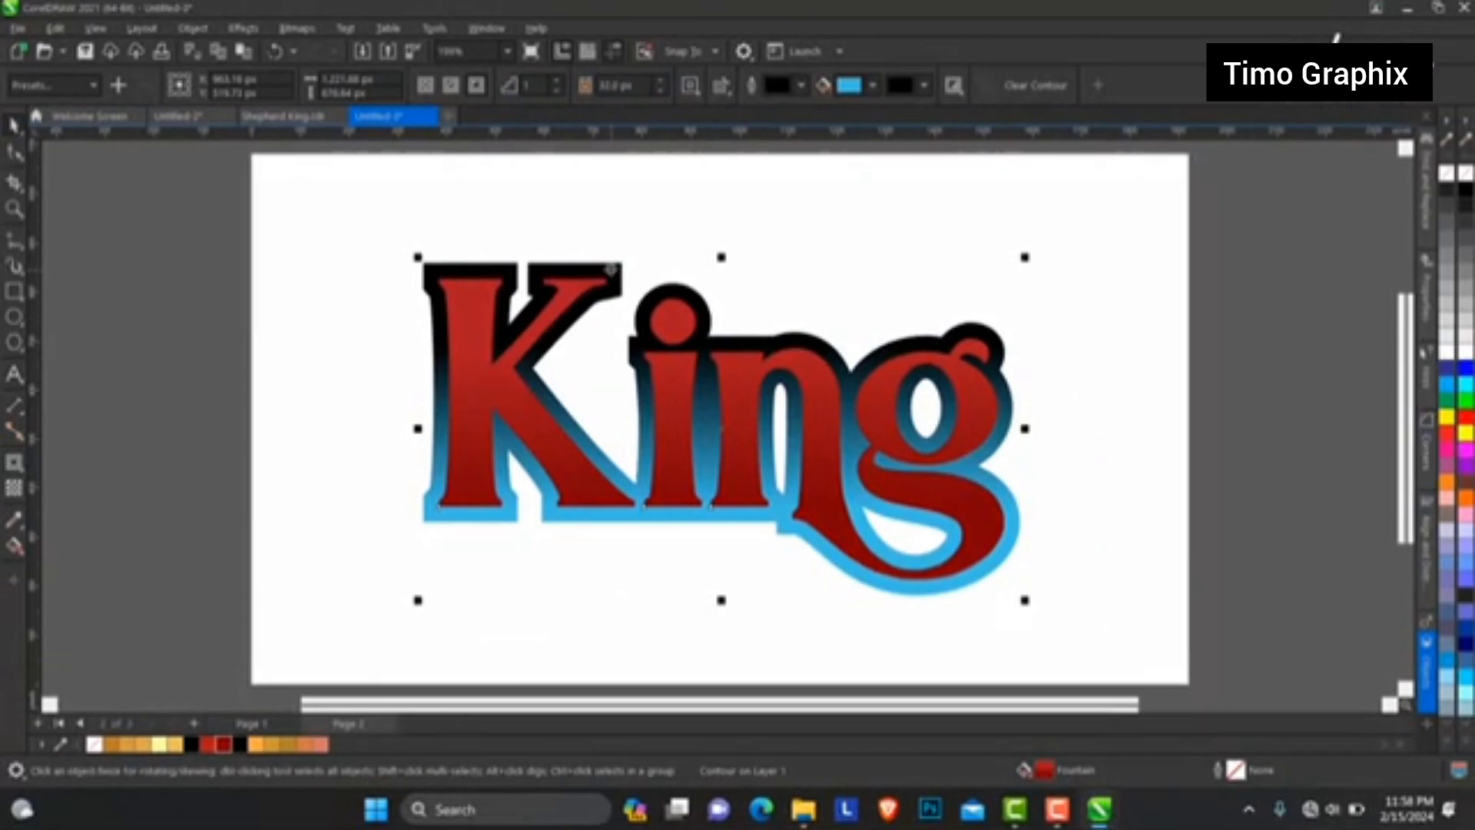
click(595, 283)
right_click(601, 272)
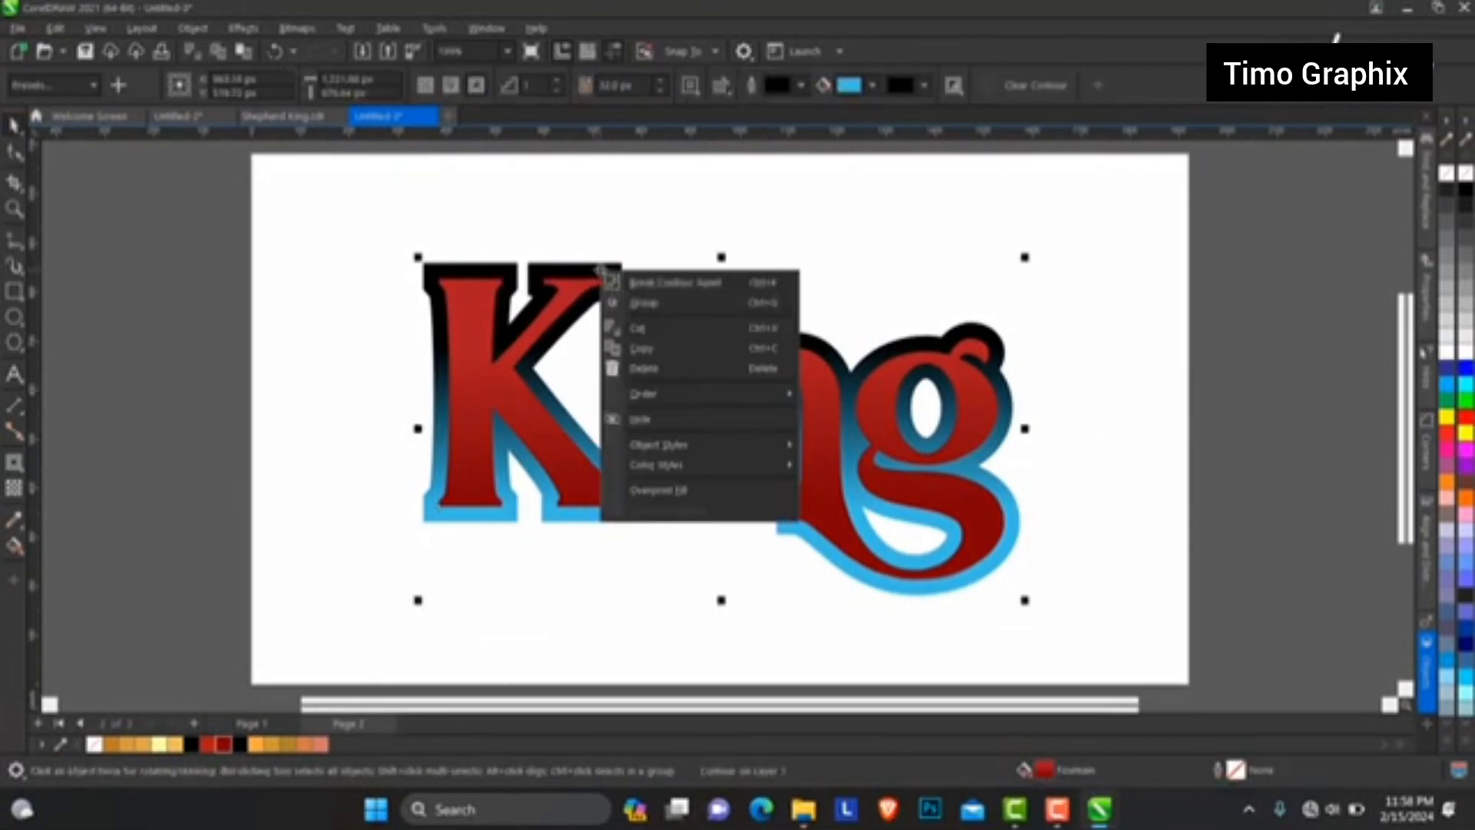
click(659, 284)
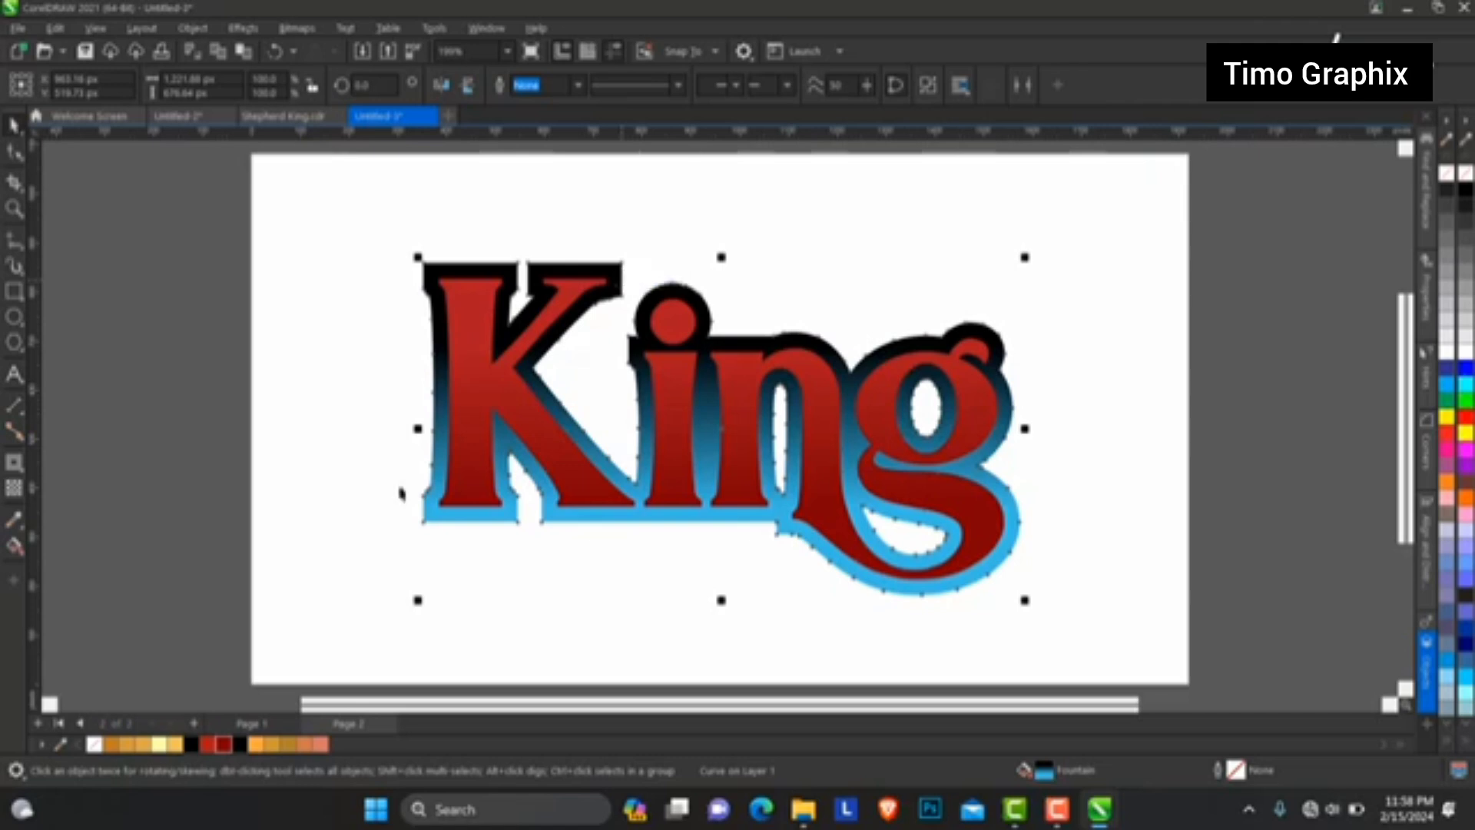
Fill the contour shape behind the "King" text with solid ochre, #BD7C28.
click(107, 744)
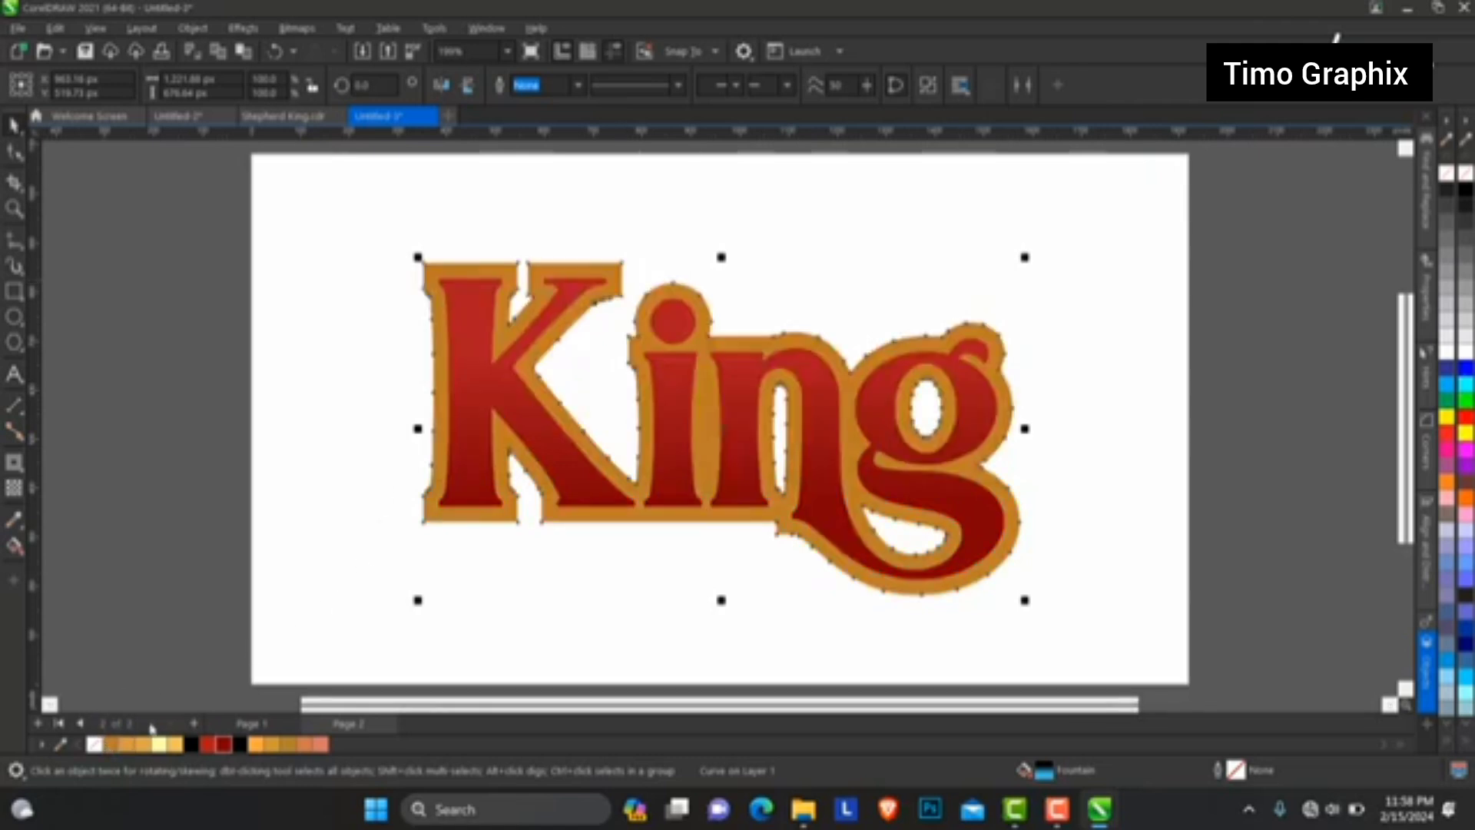
click(668, 334)
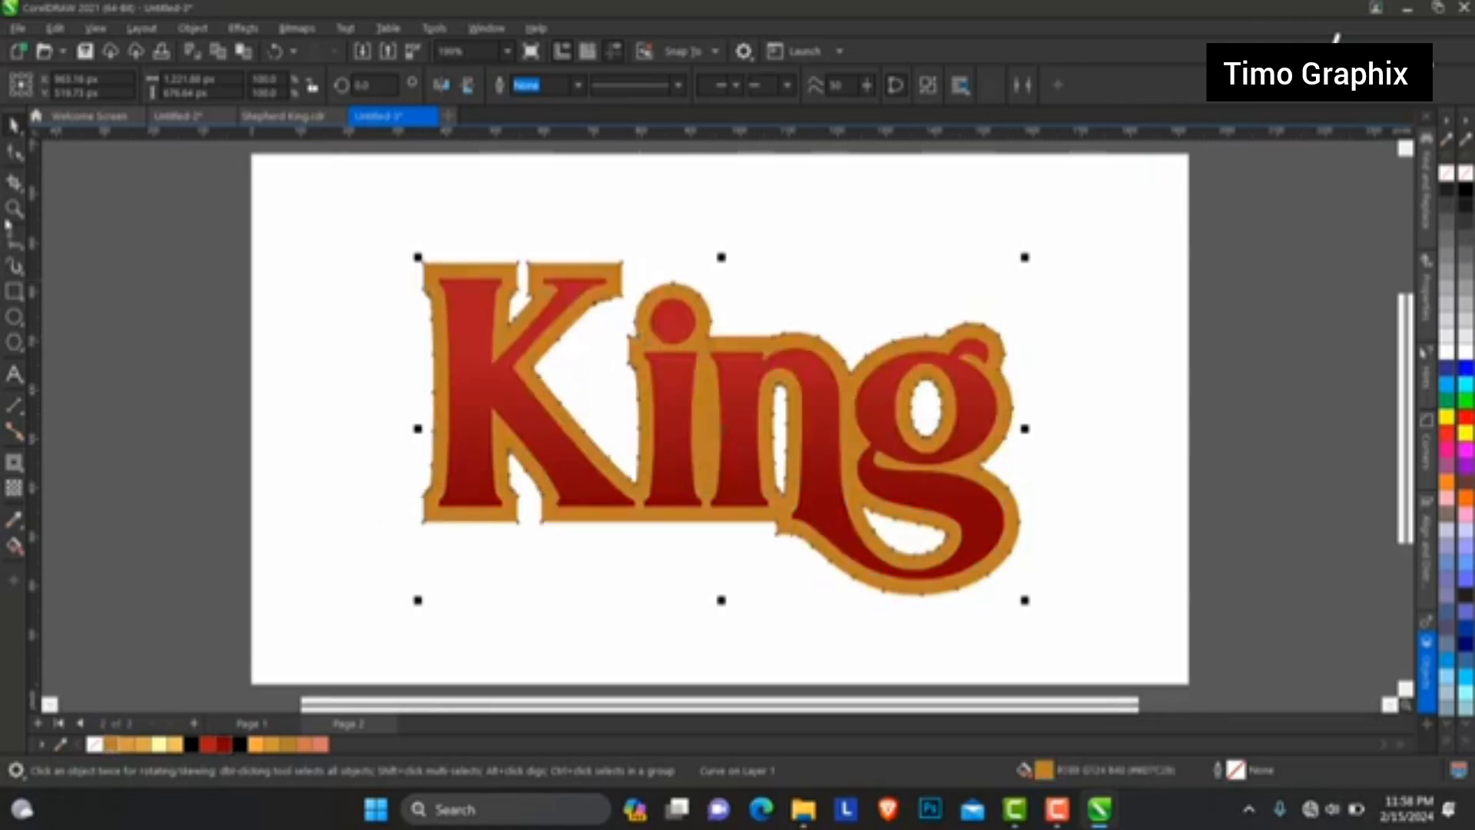
click(14, 207)
drag(413, 248, 1058, 613)
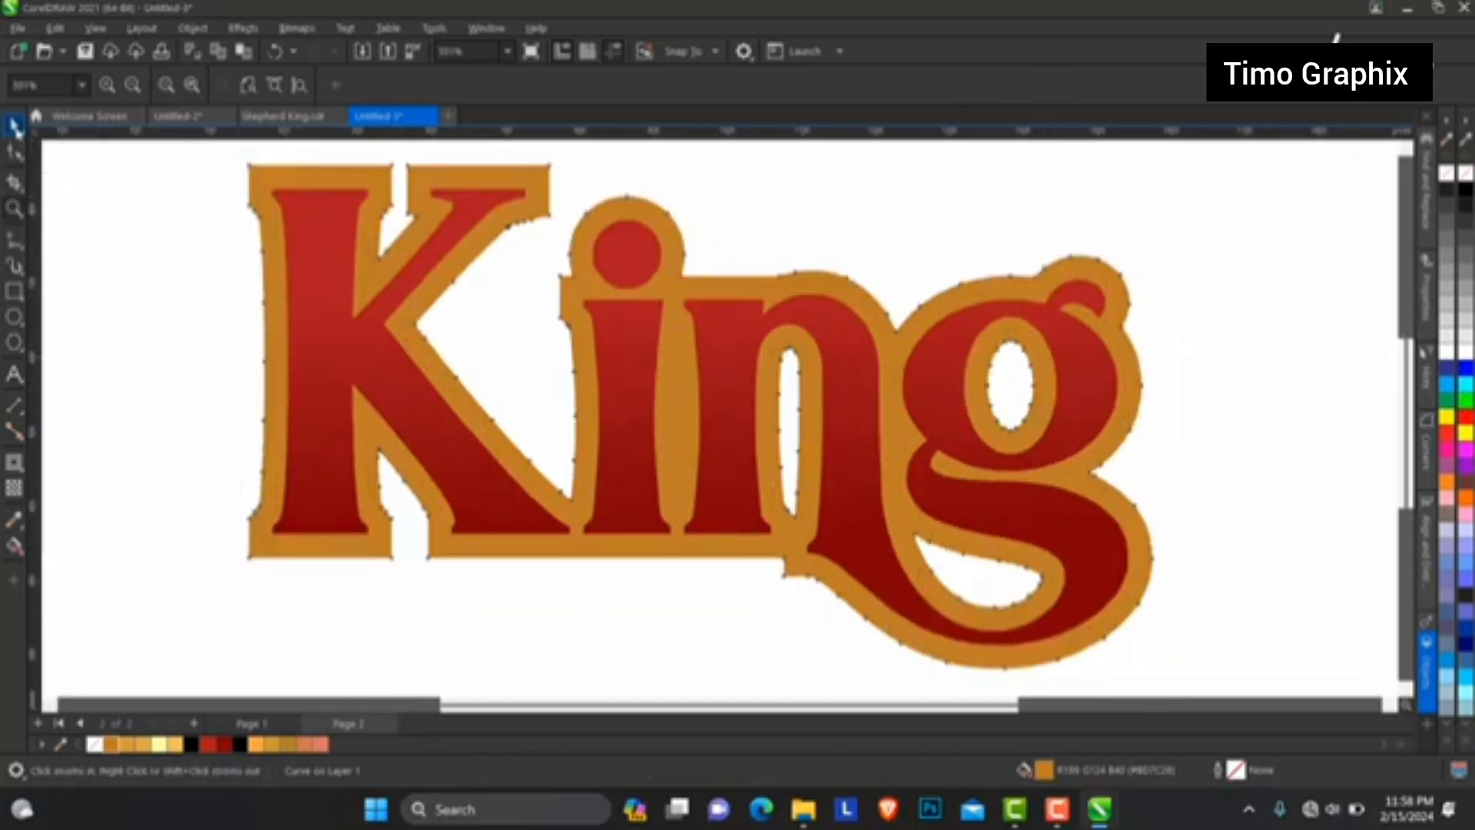
click(16, 125)
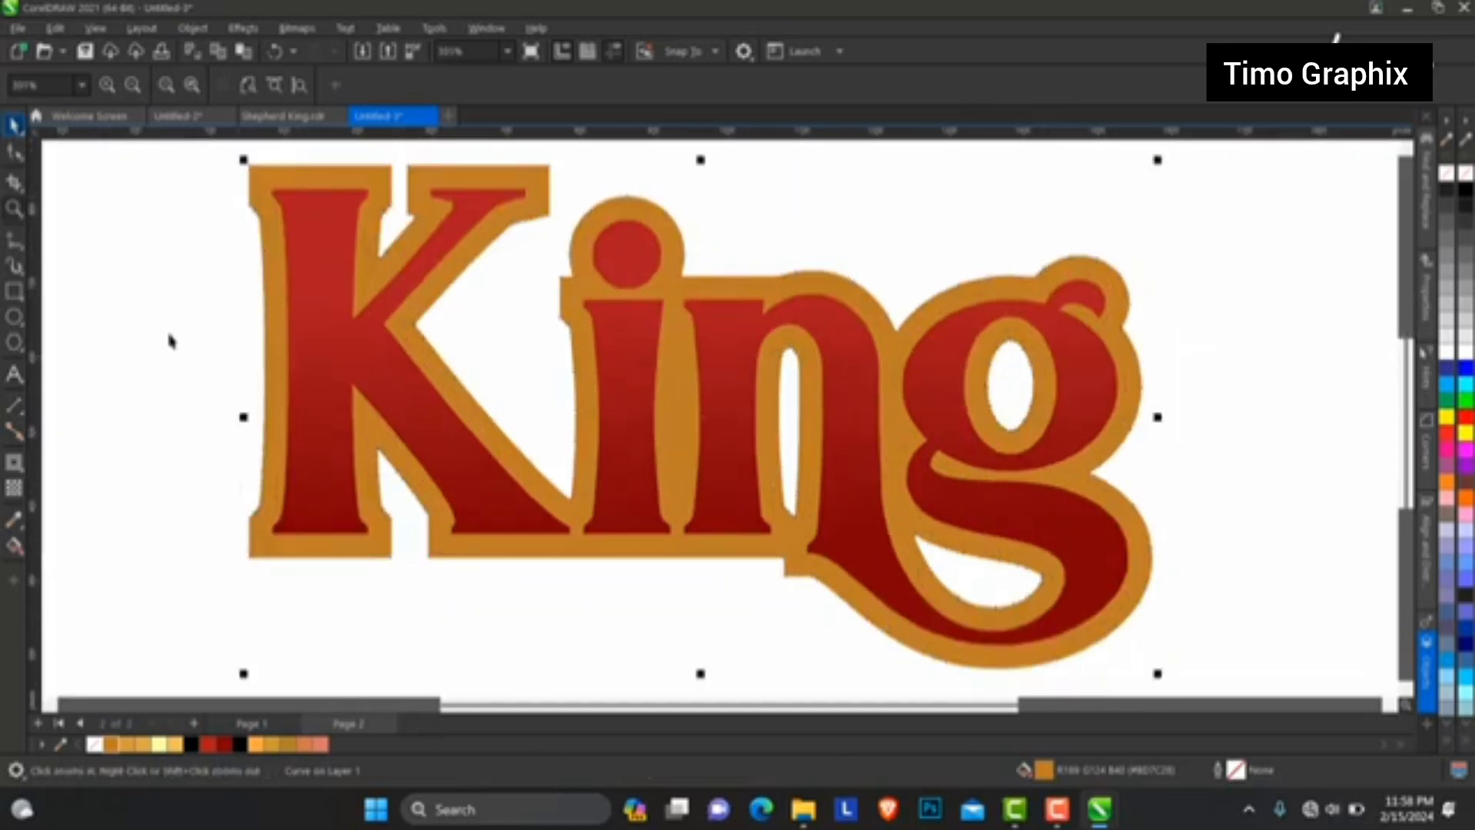
Apply a vertical linear gradient to the contour shape, running from ochre at its base to a sampled #D49B3F at its top.
click(21, 554)
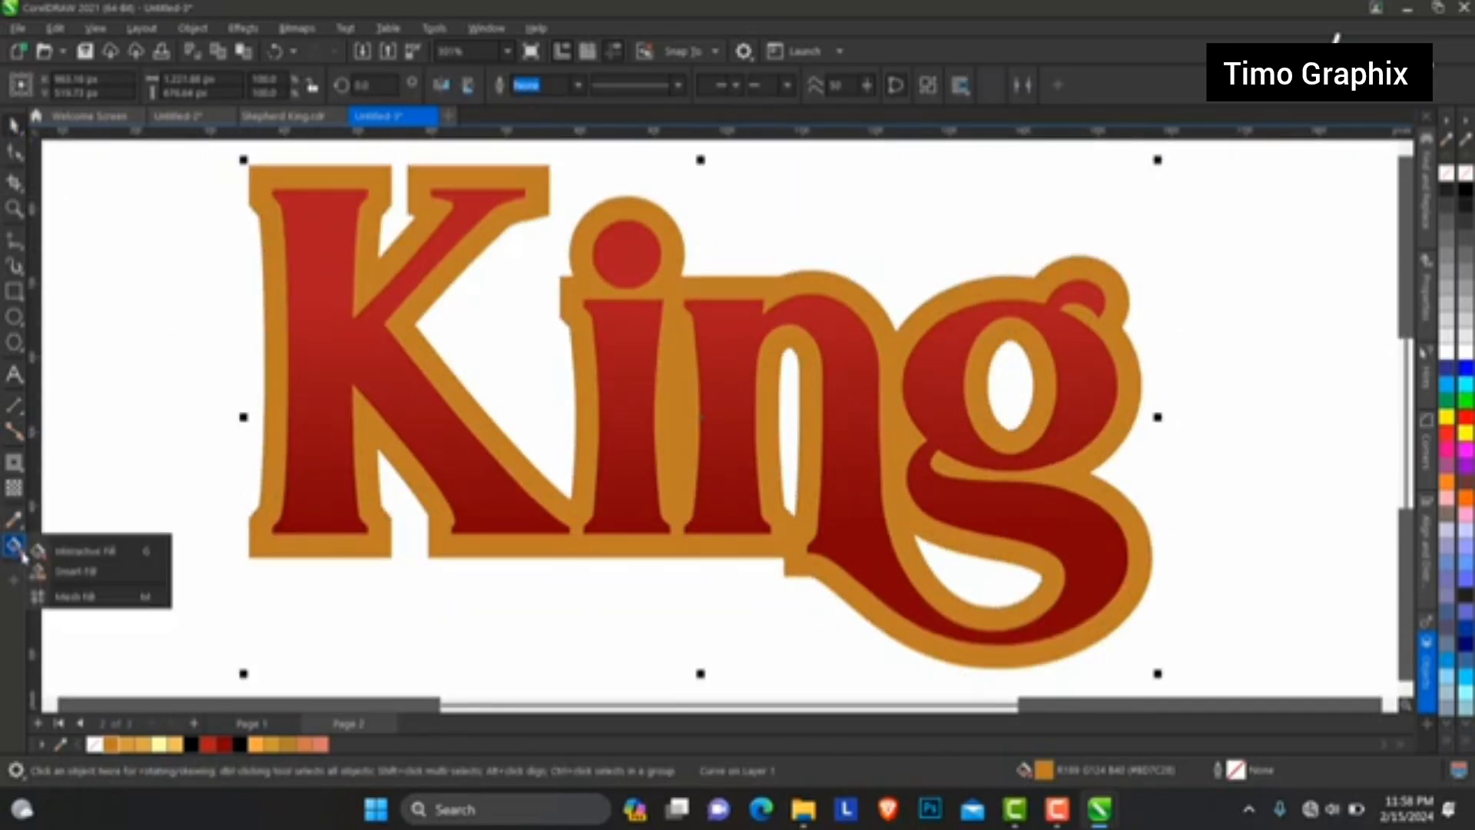
click(98, 553)
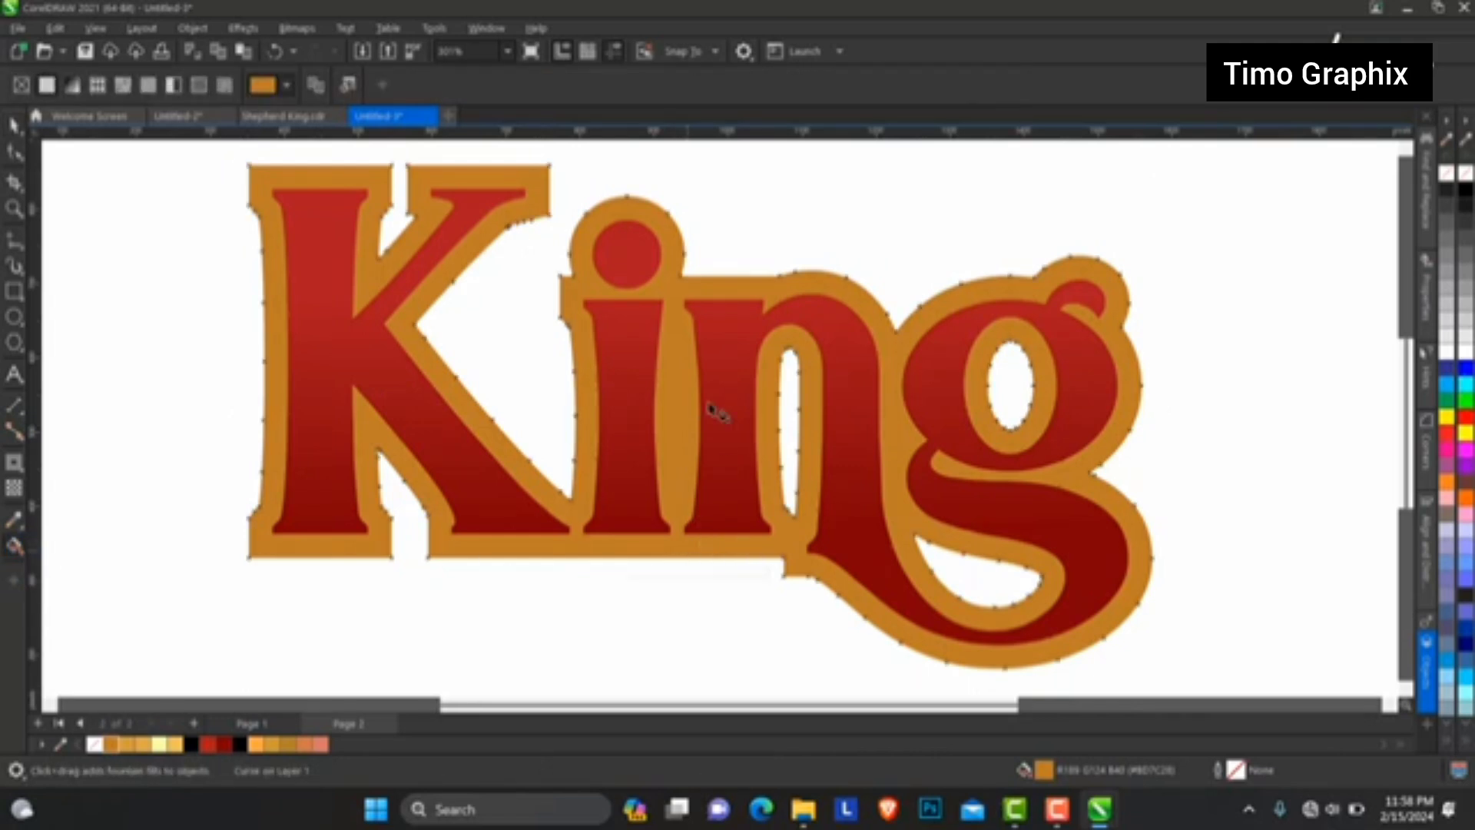
drag(709, 407, 695, 278)
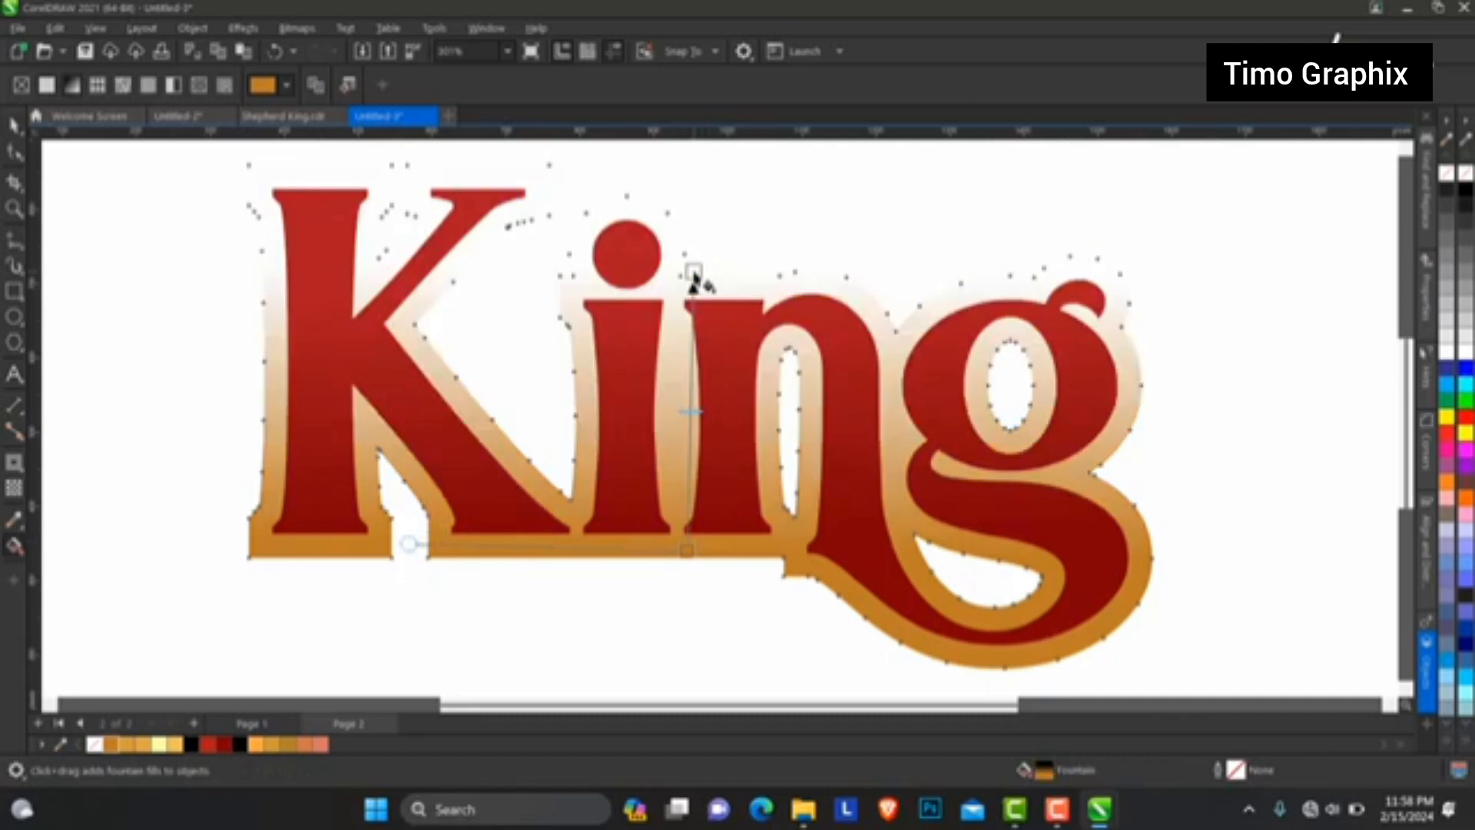
click(694, 281)
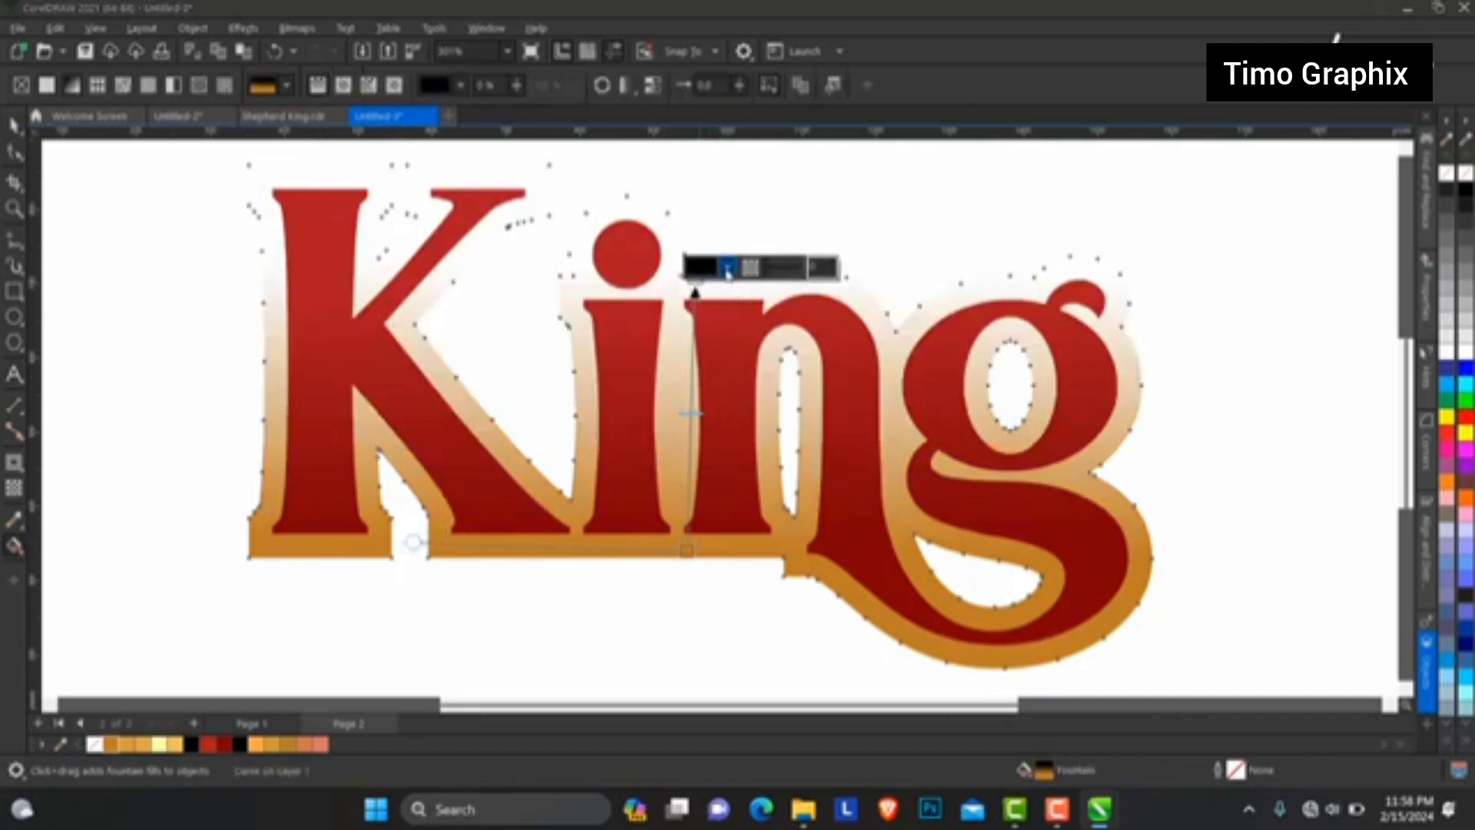
click(727, 269)
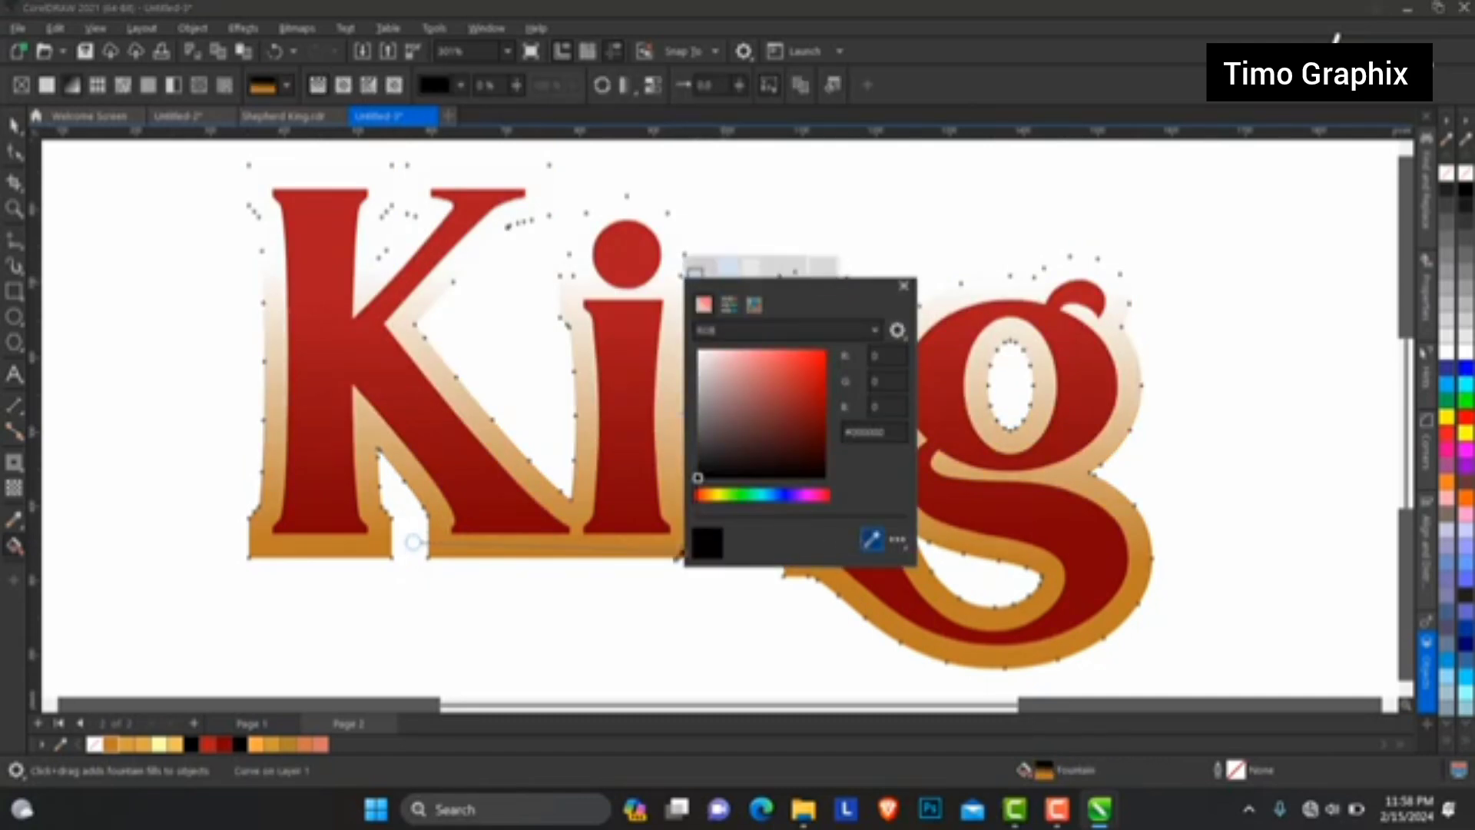
click(402, 548)
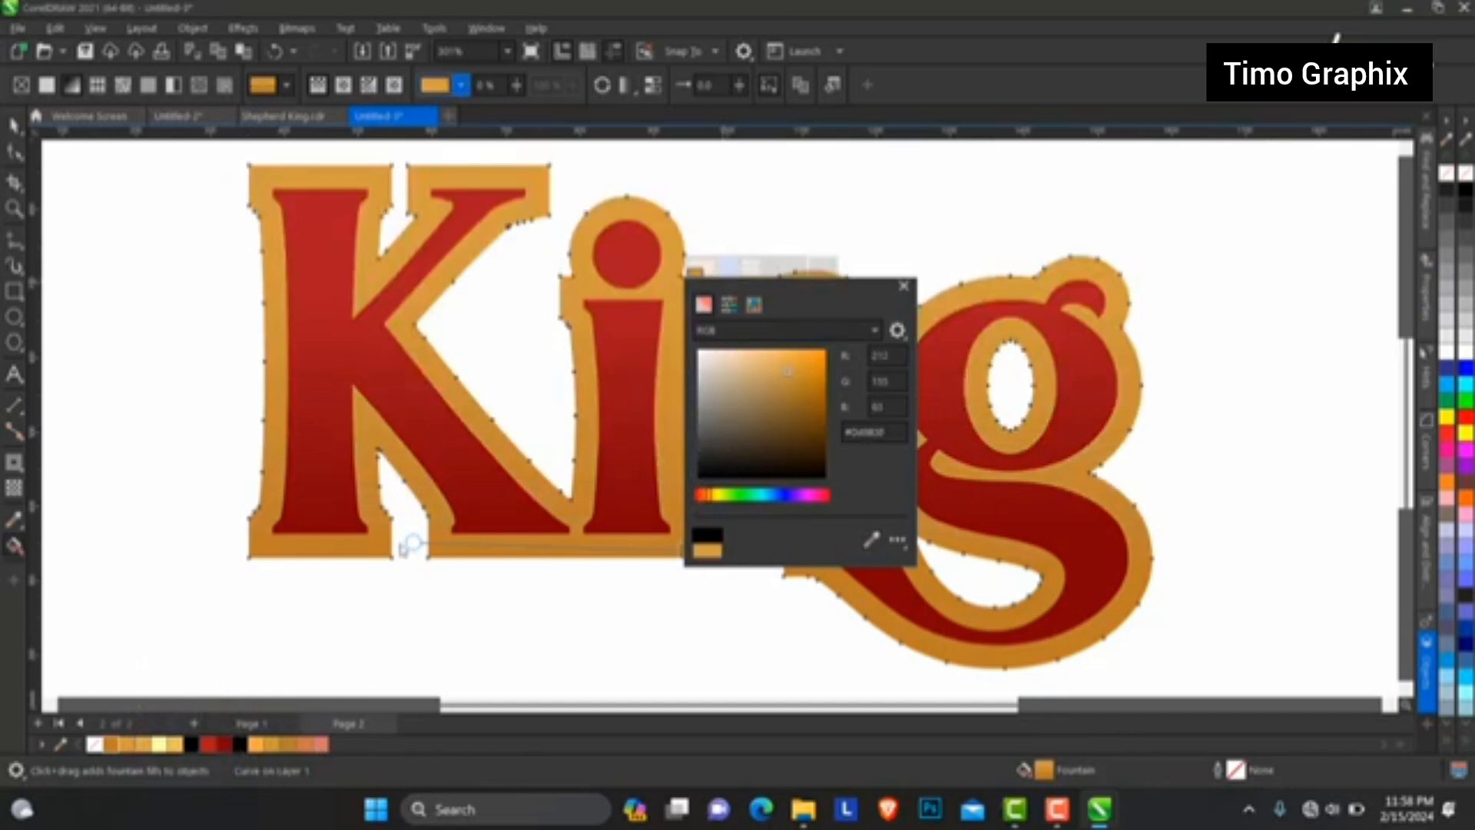
Give the contour shape a black outline, trying 4 px and settling on a width of 8 px.
click(13, 125)
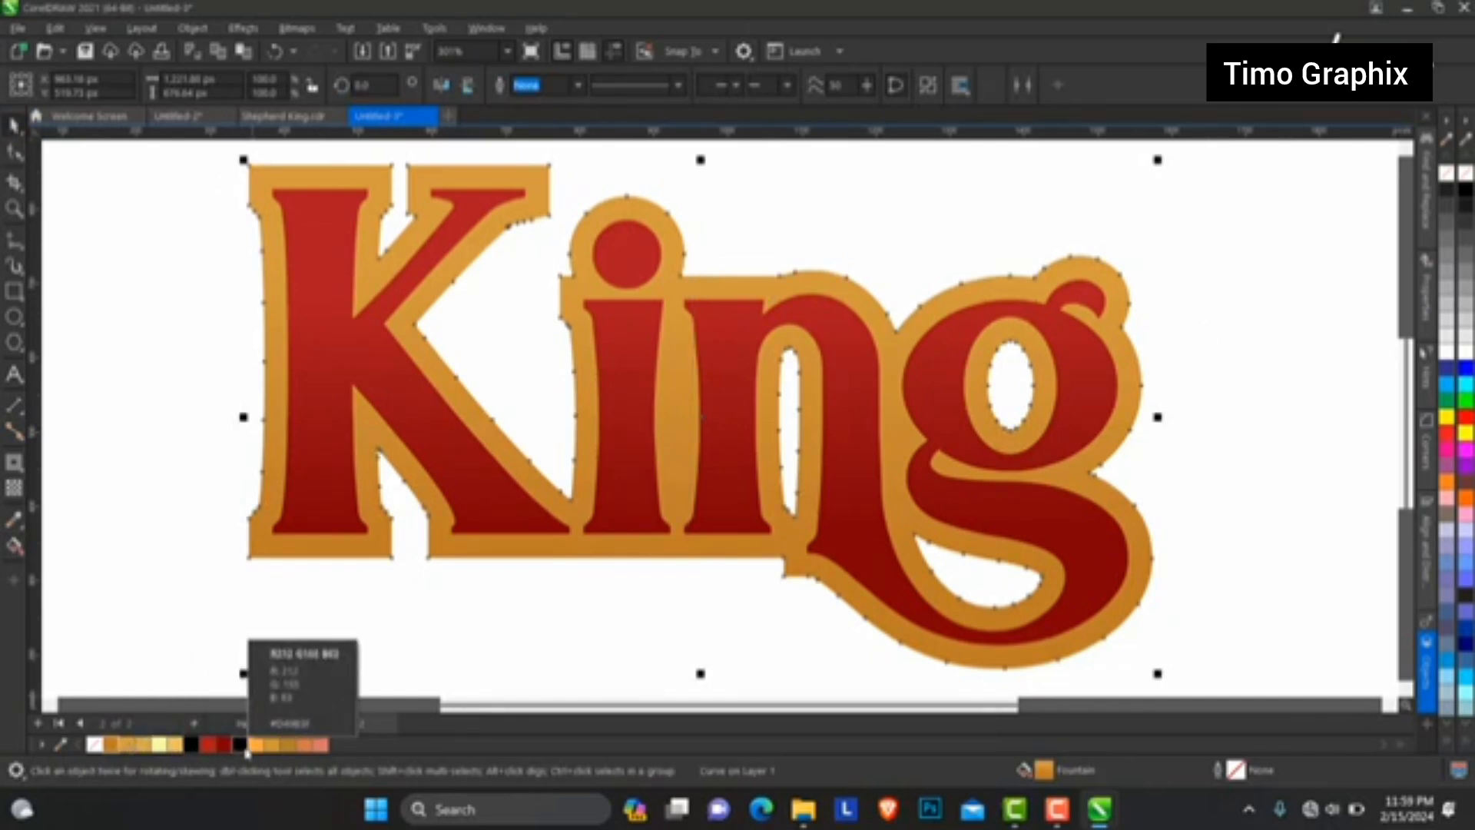
right_click(193, 745)
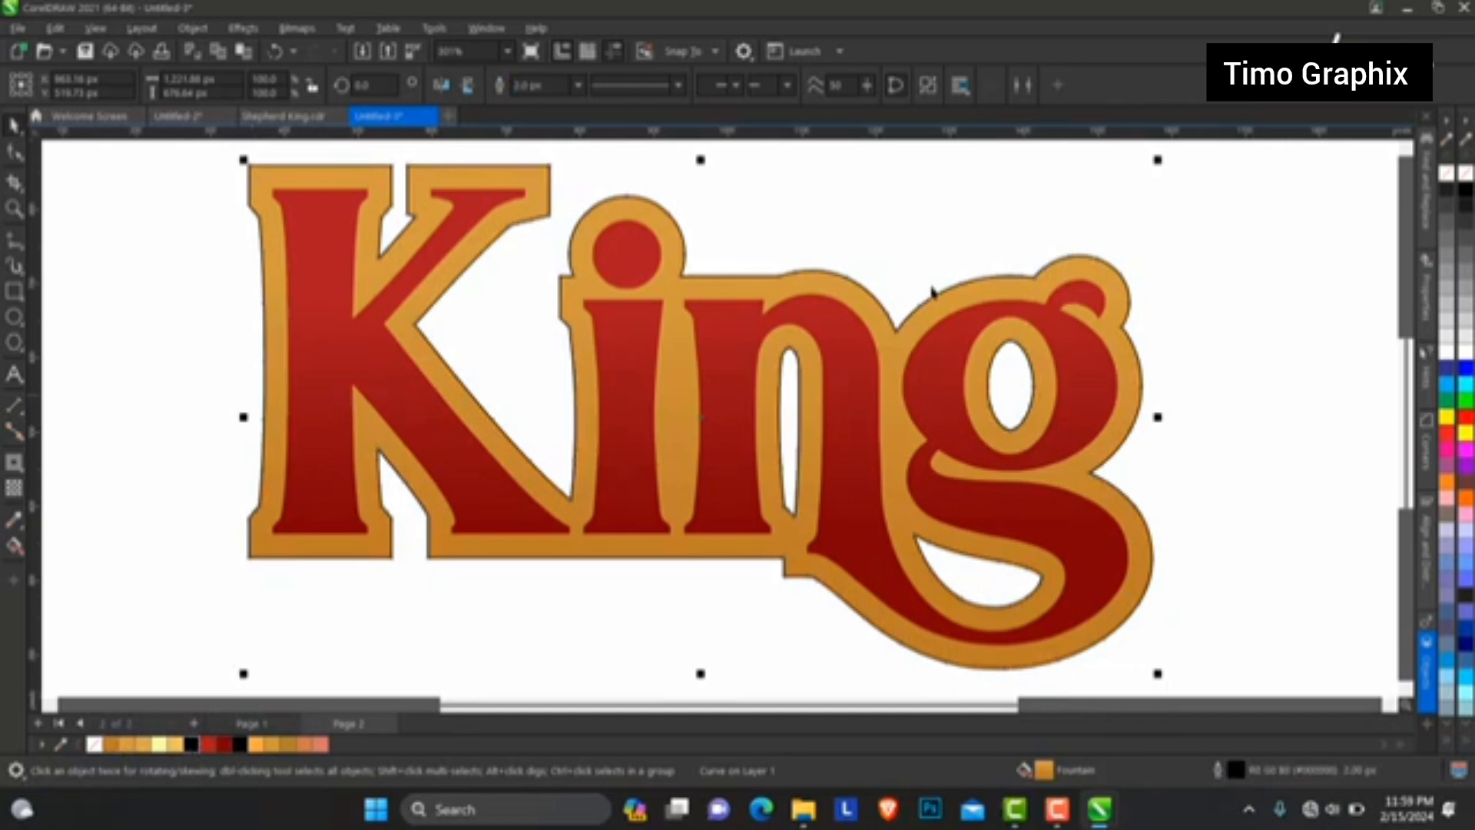
click(582, 87)
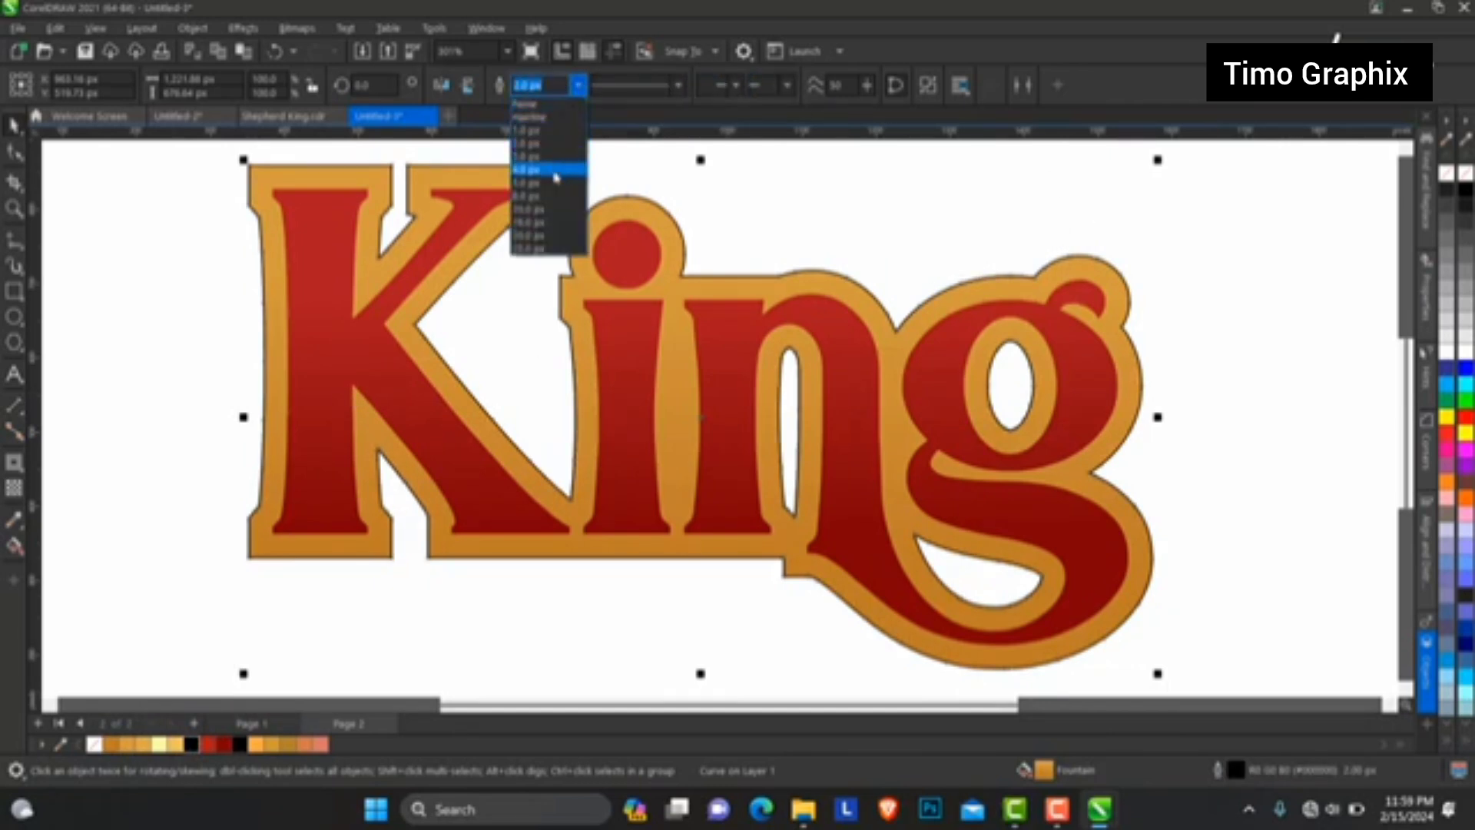
click(557, 171)
click(578, 86)
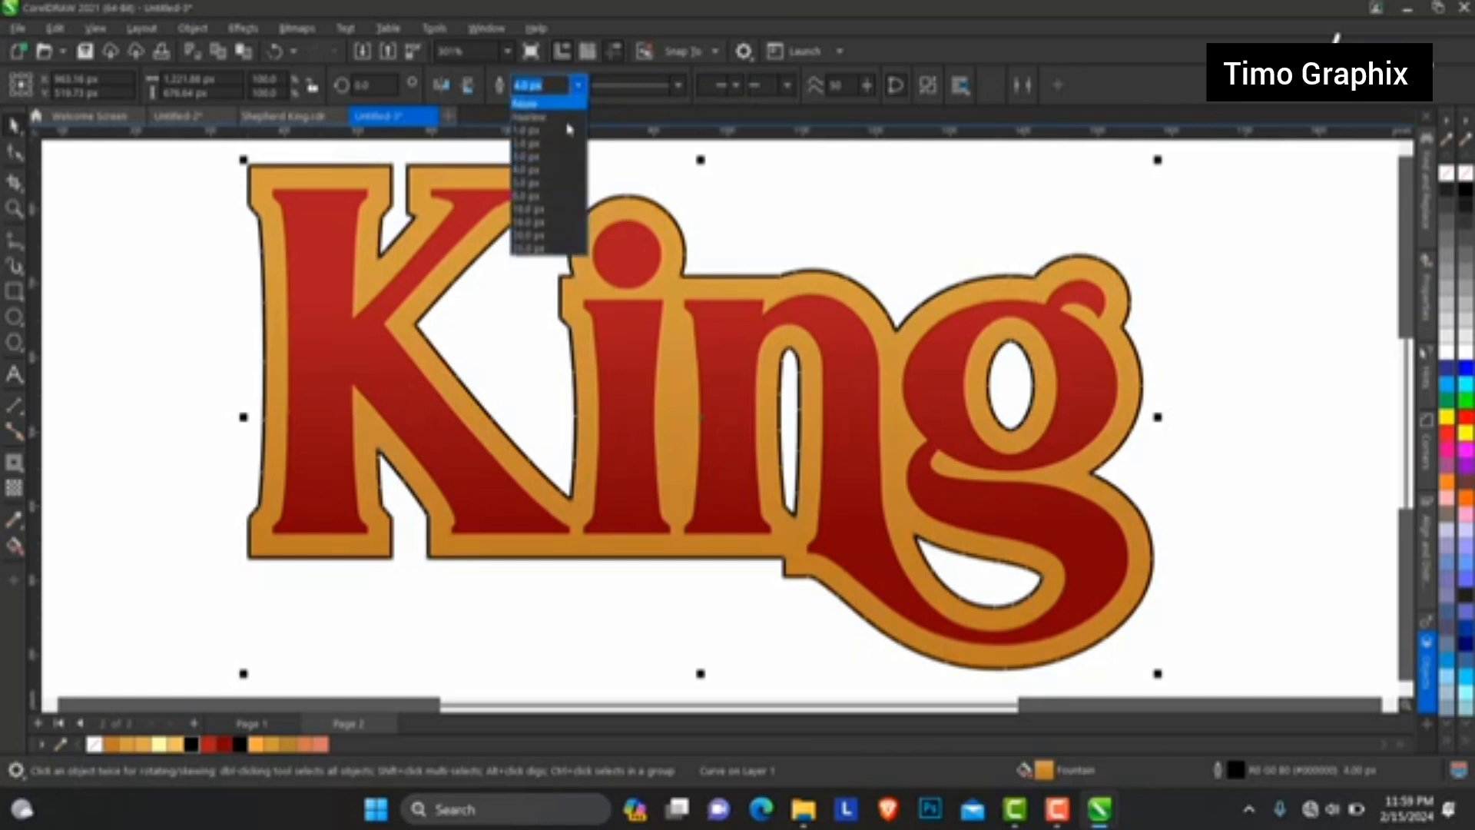
click(550, 193)
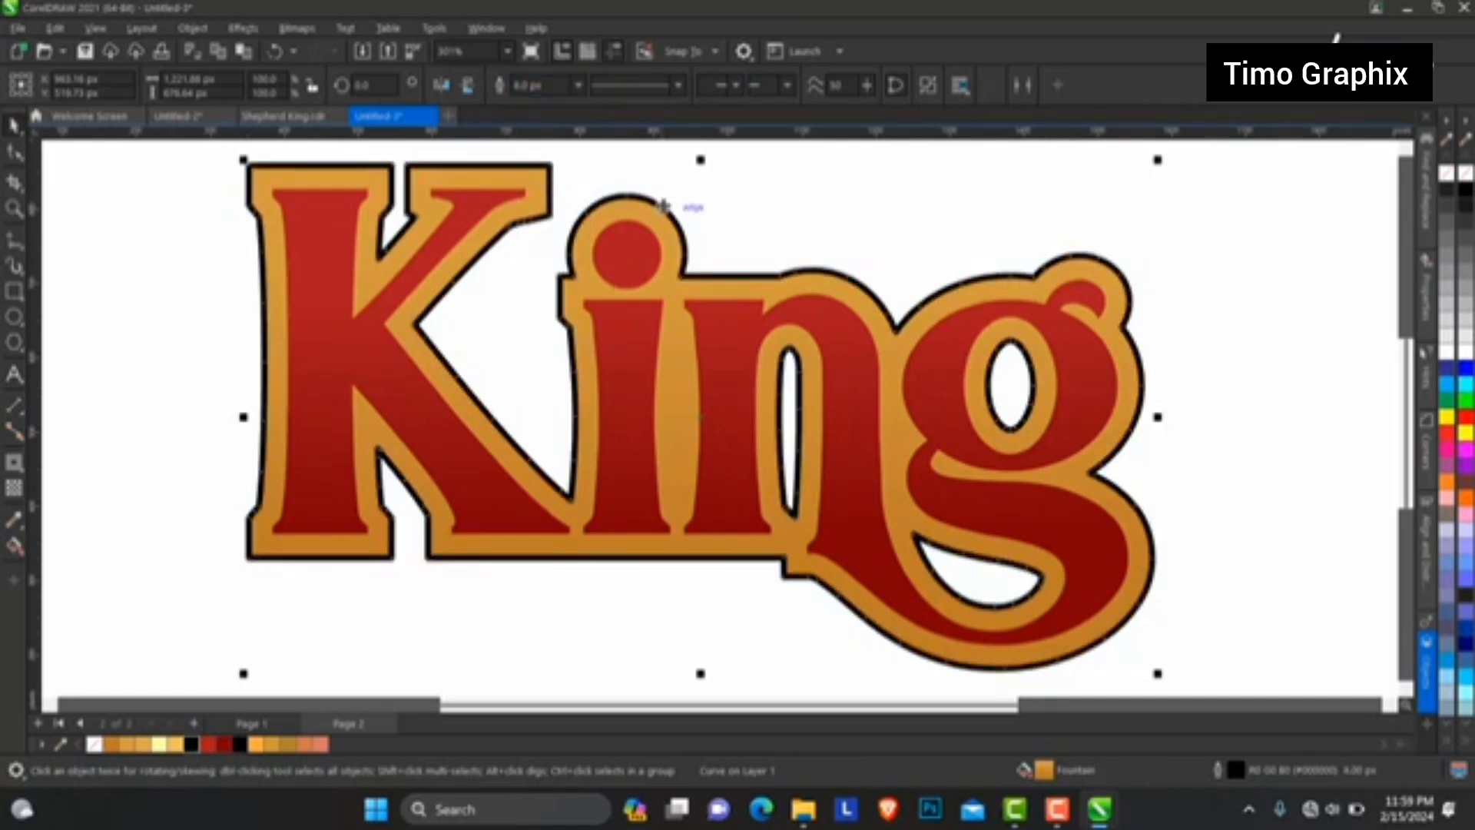
click(731, 194)
click(654, 203)
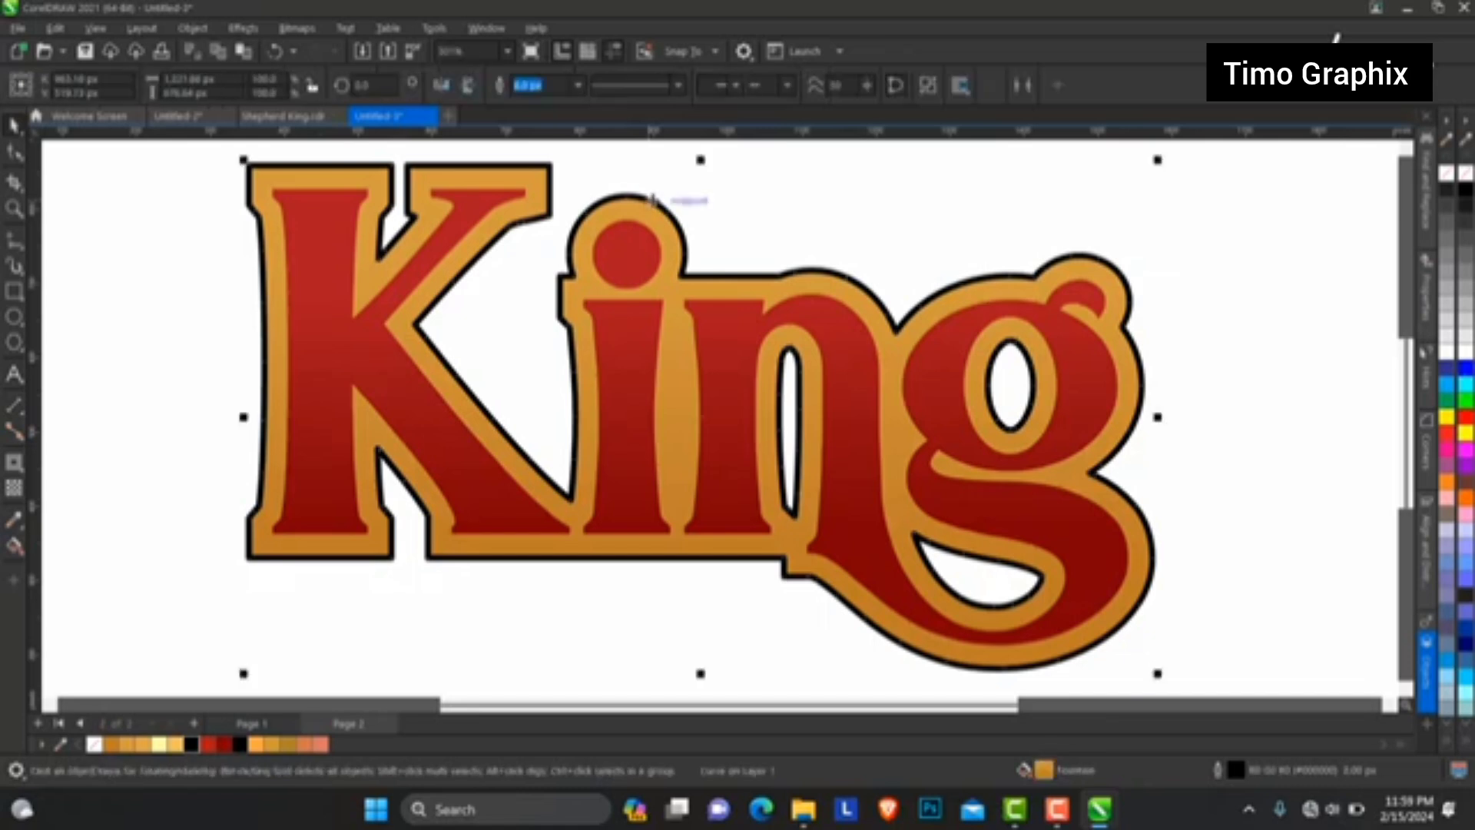
drag(655, 201, 458, 231)
key(ctrl+z)
key(ctrl+z)
right_click(636, 198)
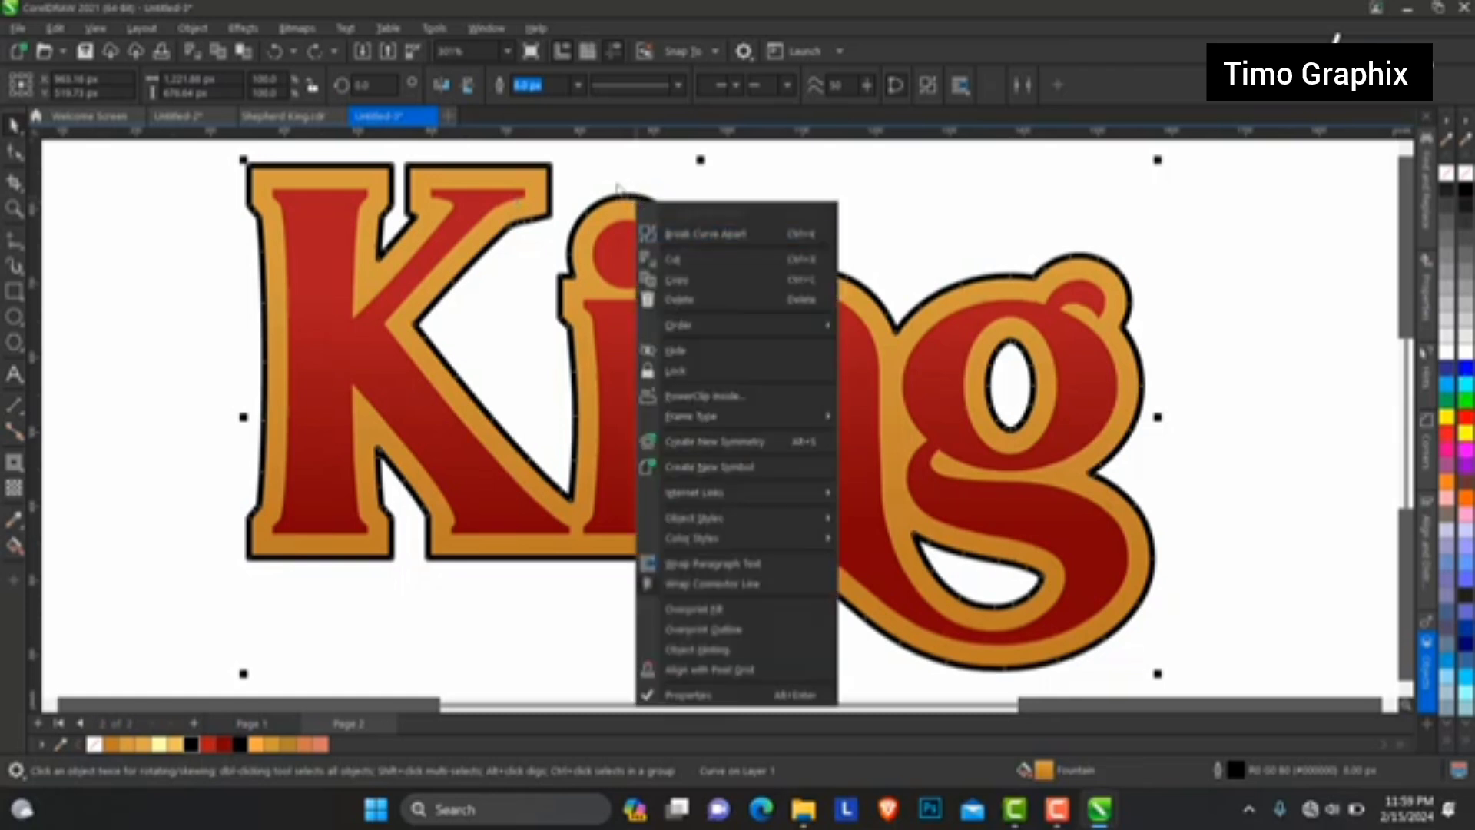
click(582, 175)
Convert the contour shape's black outline to a separate object.
click(639, 197)
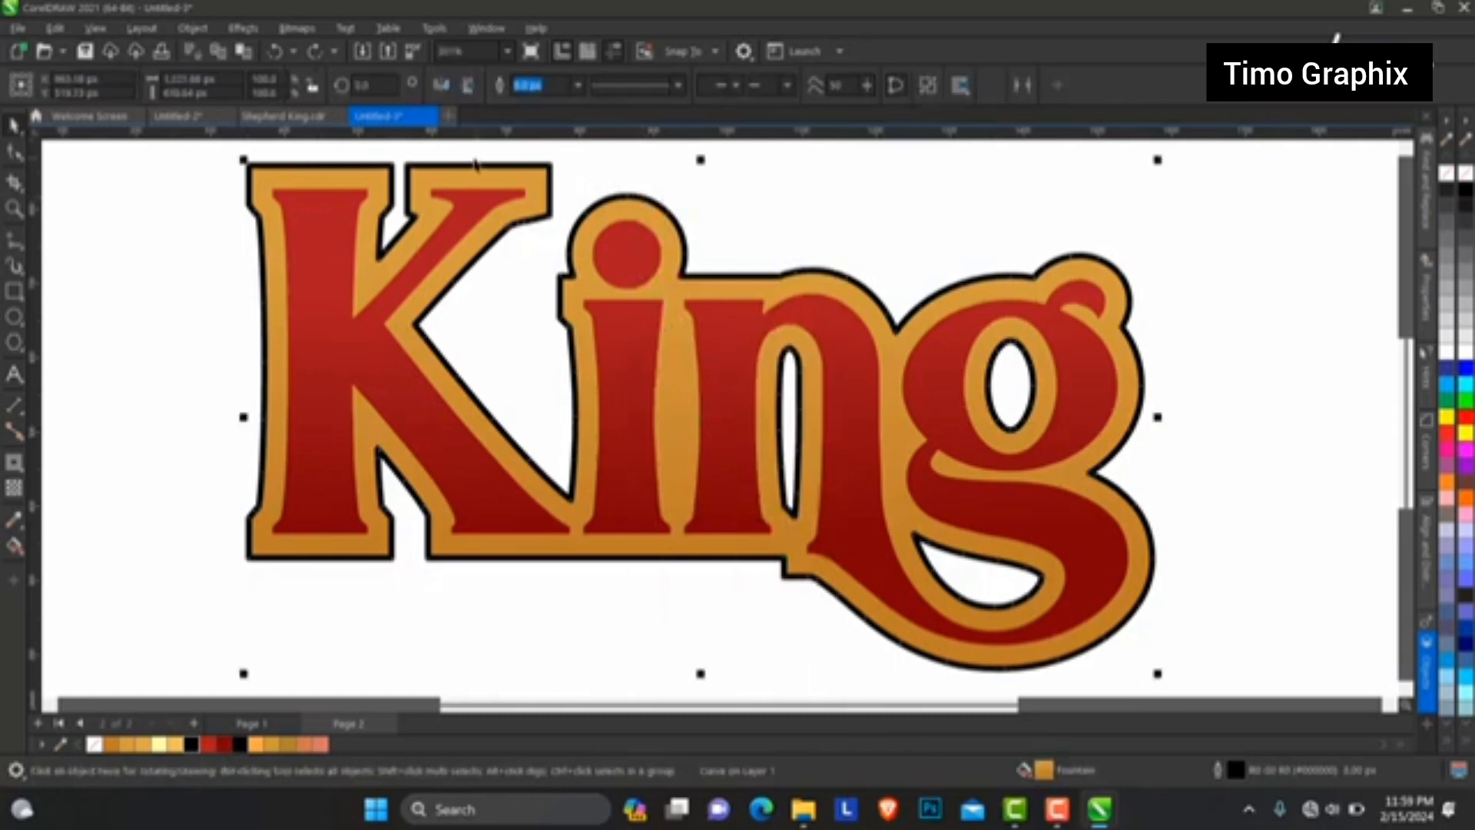
key(ctrl+shift+q)
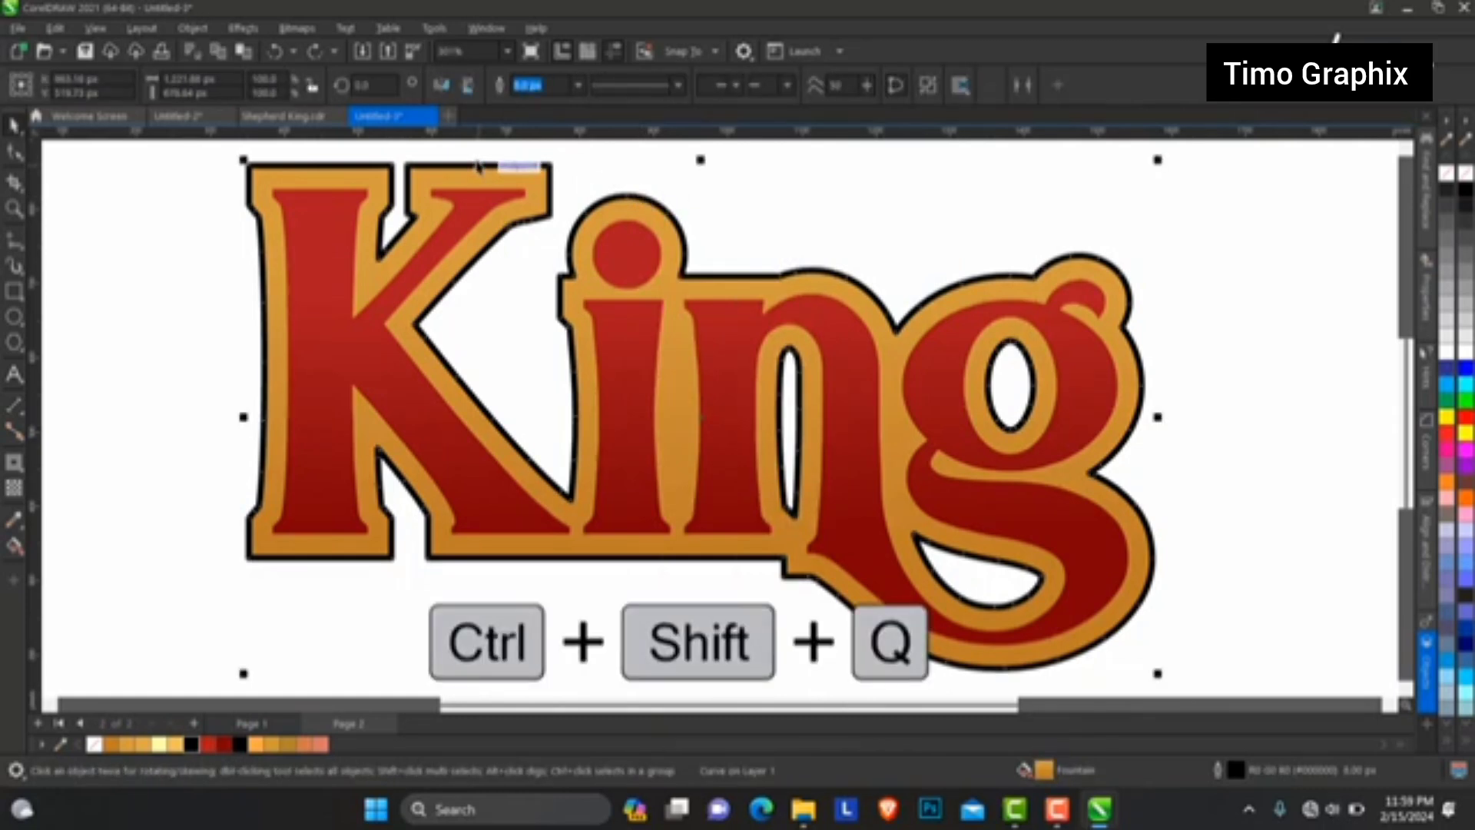
key(ctrl+shift+q)
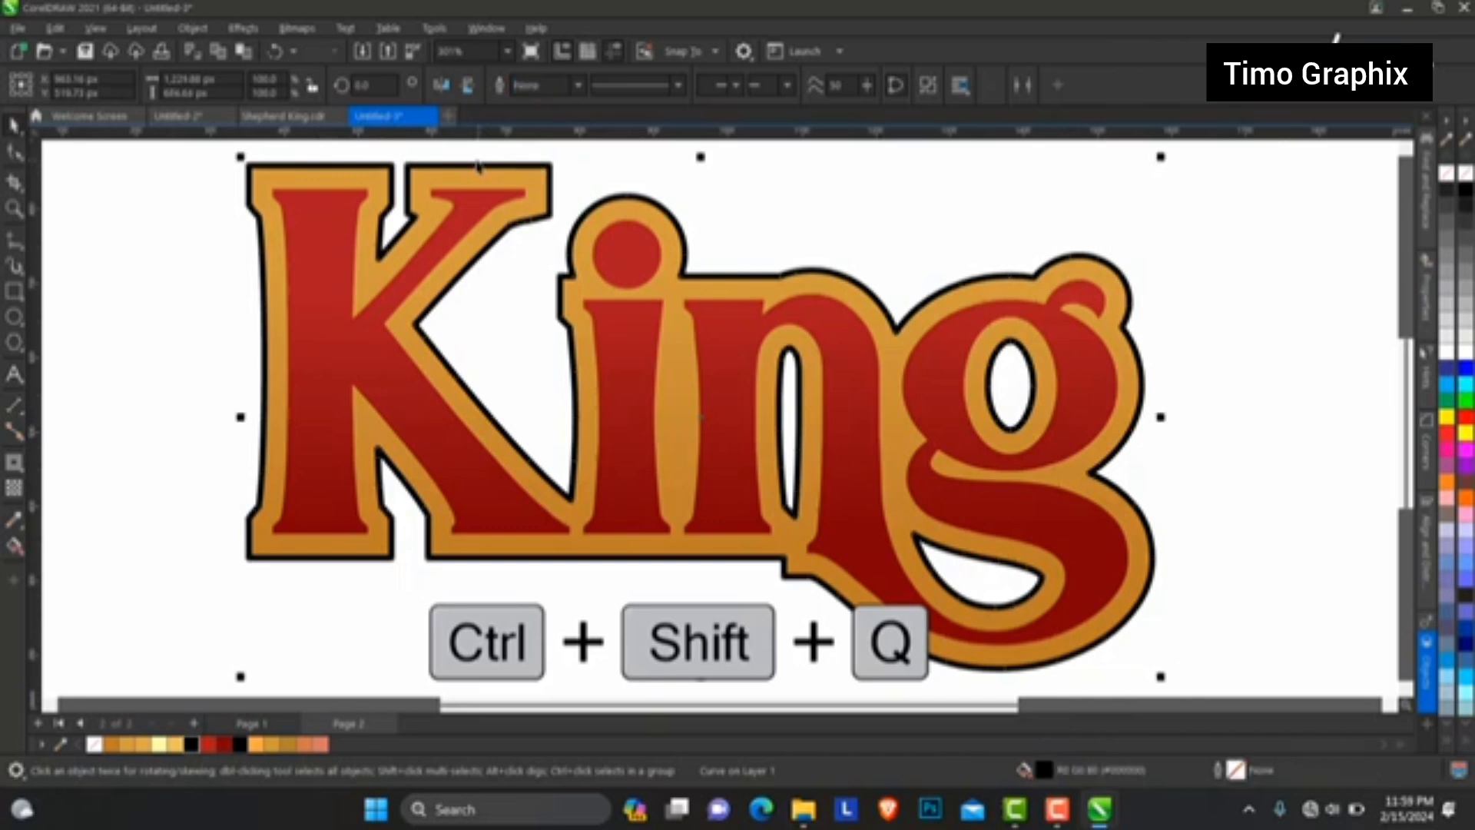
Try moving the black outline object diagonally down and left, away from the lettering, and undo the move.
click(246, 191)
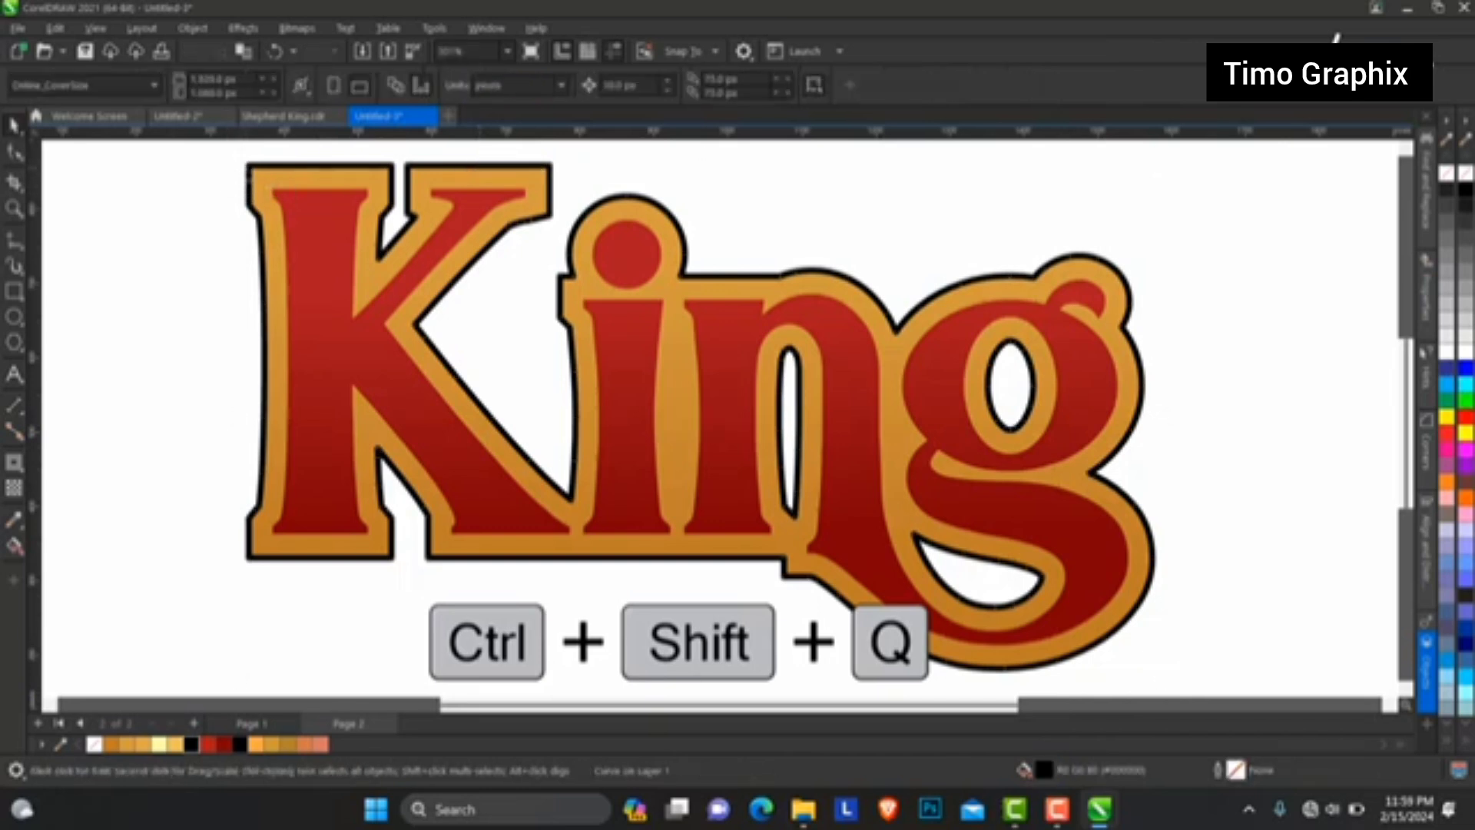
click(248, 166)
drag(248, 166, 217, 206)
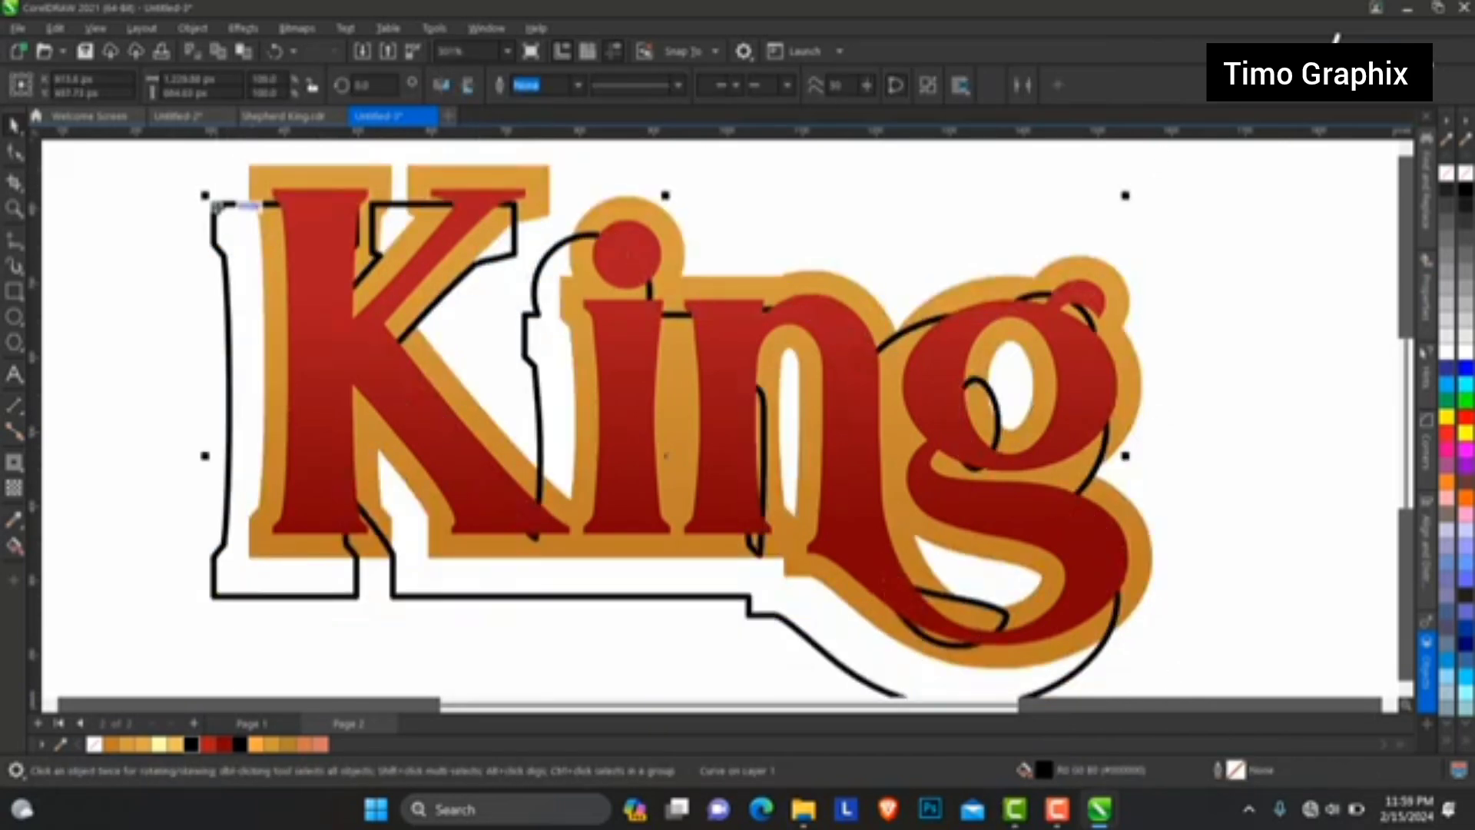
key(ctrl+z)
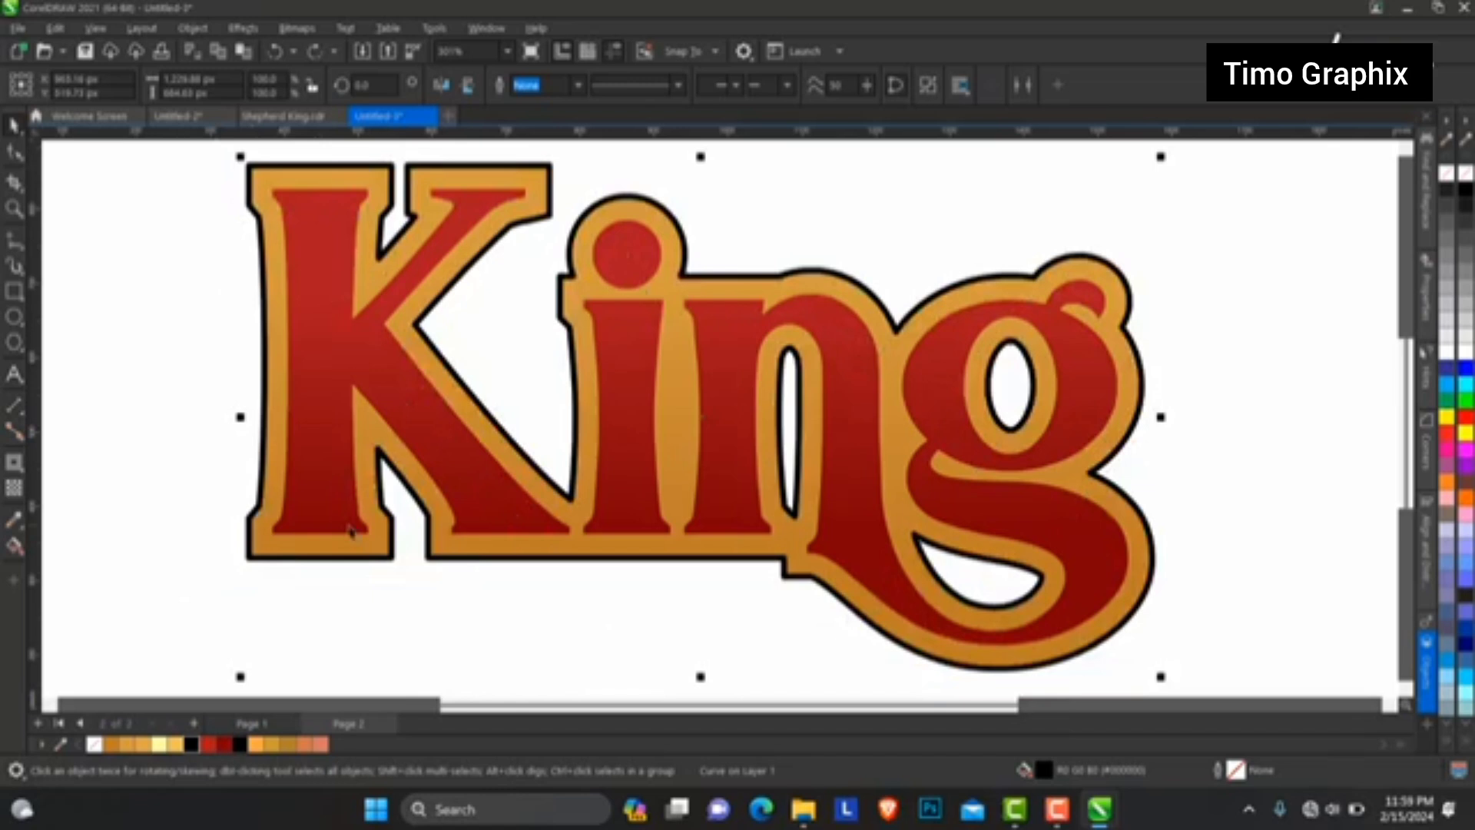
Fill the outline object with a diagonal linear gradient from #BD7C28 at lower left to a lighter golden orange at upper right.
click(128, 745)
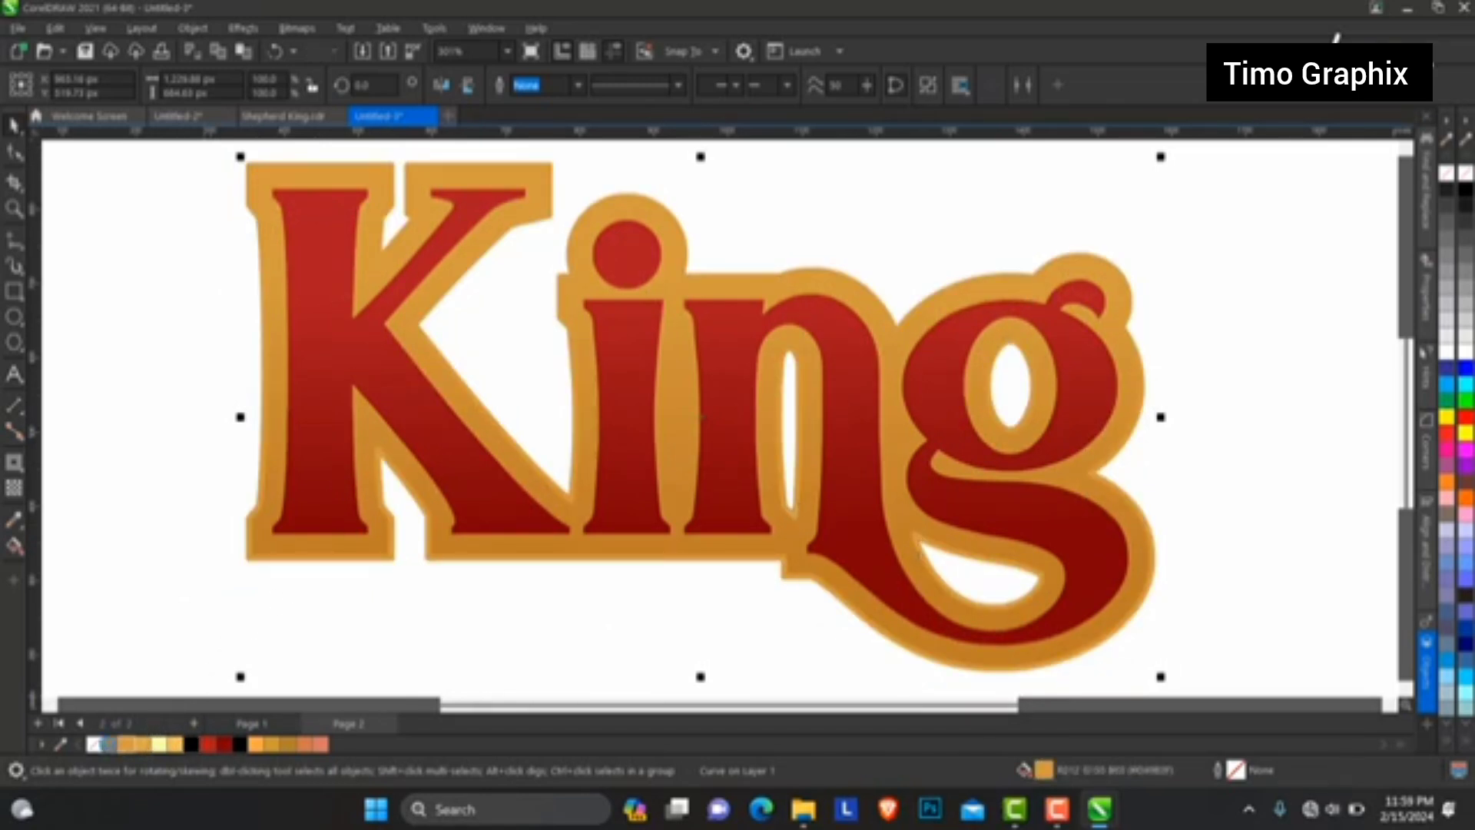
click(109, 744)
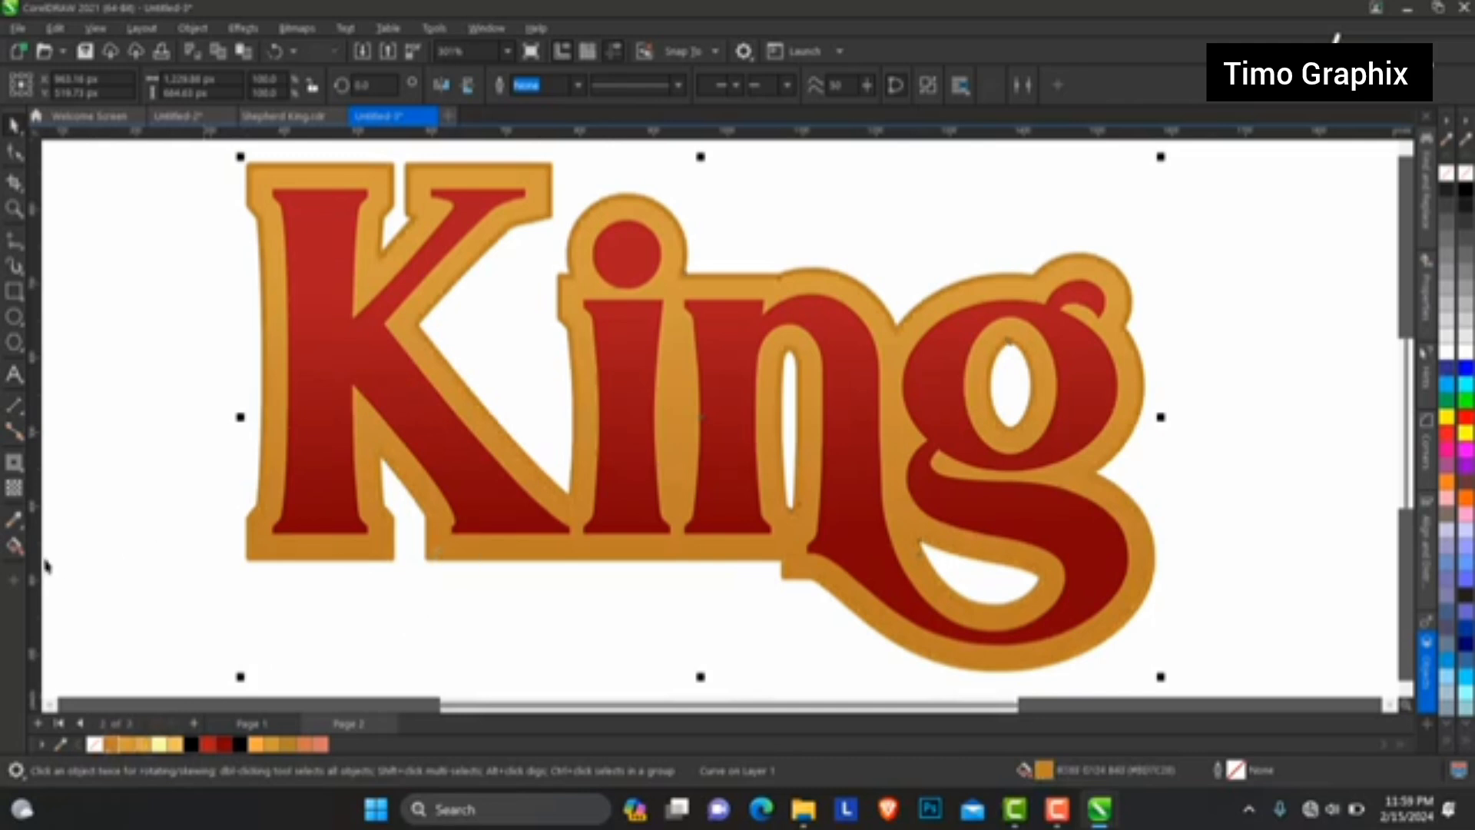
click(14, 547)
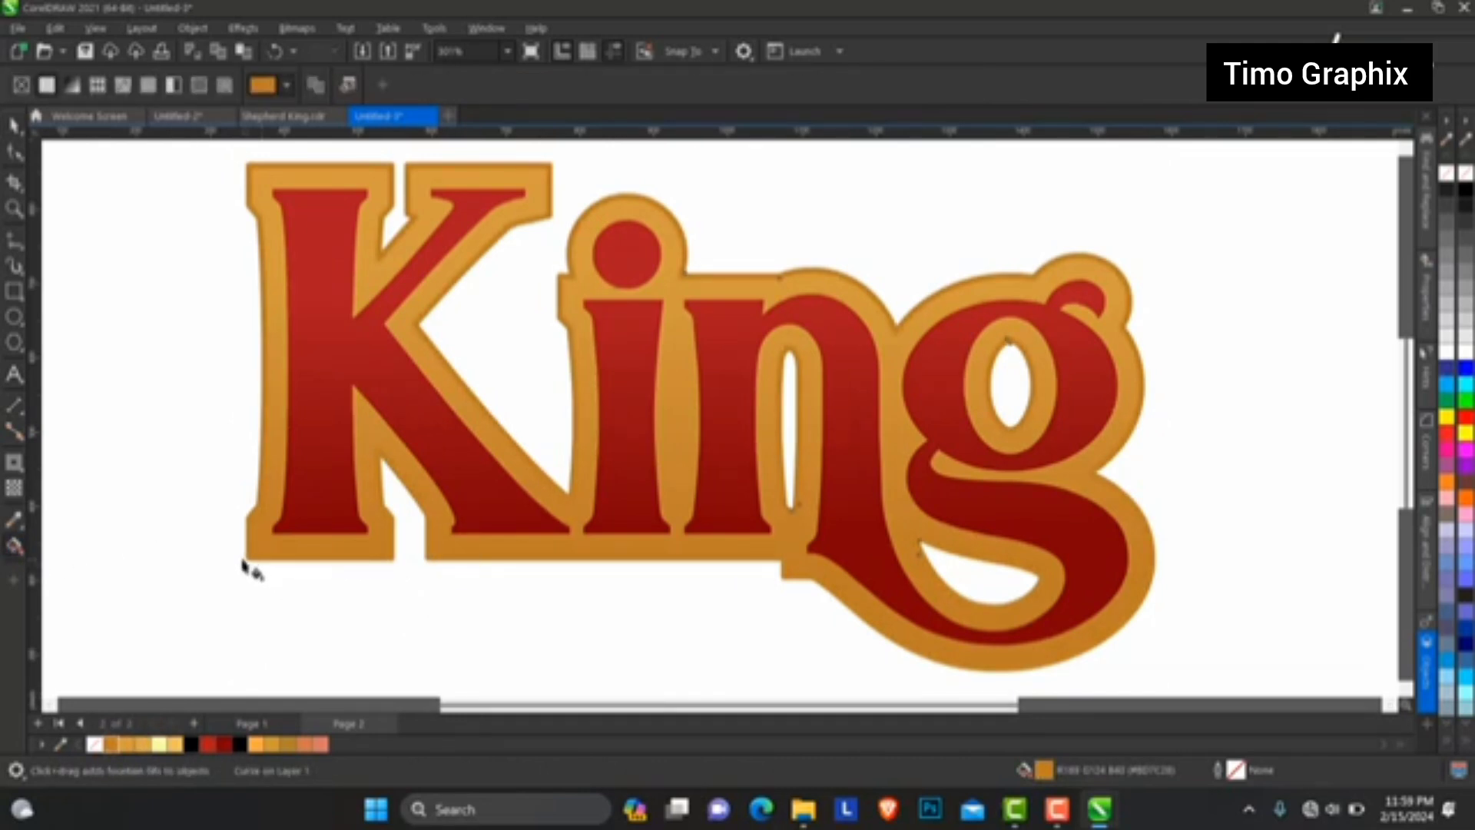
drag(244, 566, 806, 238)
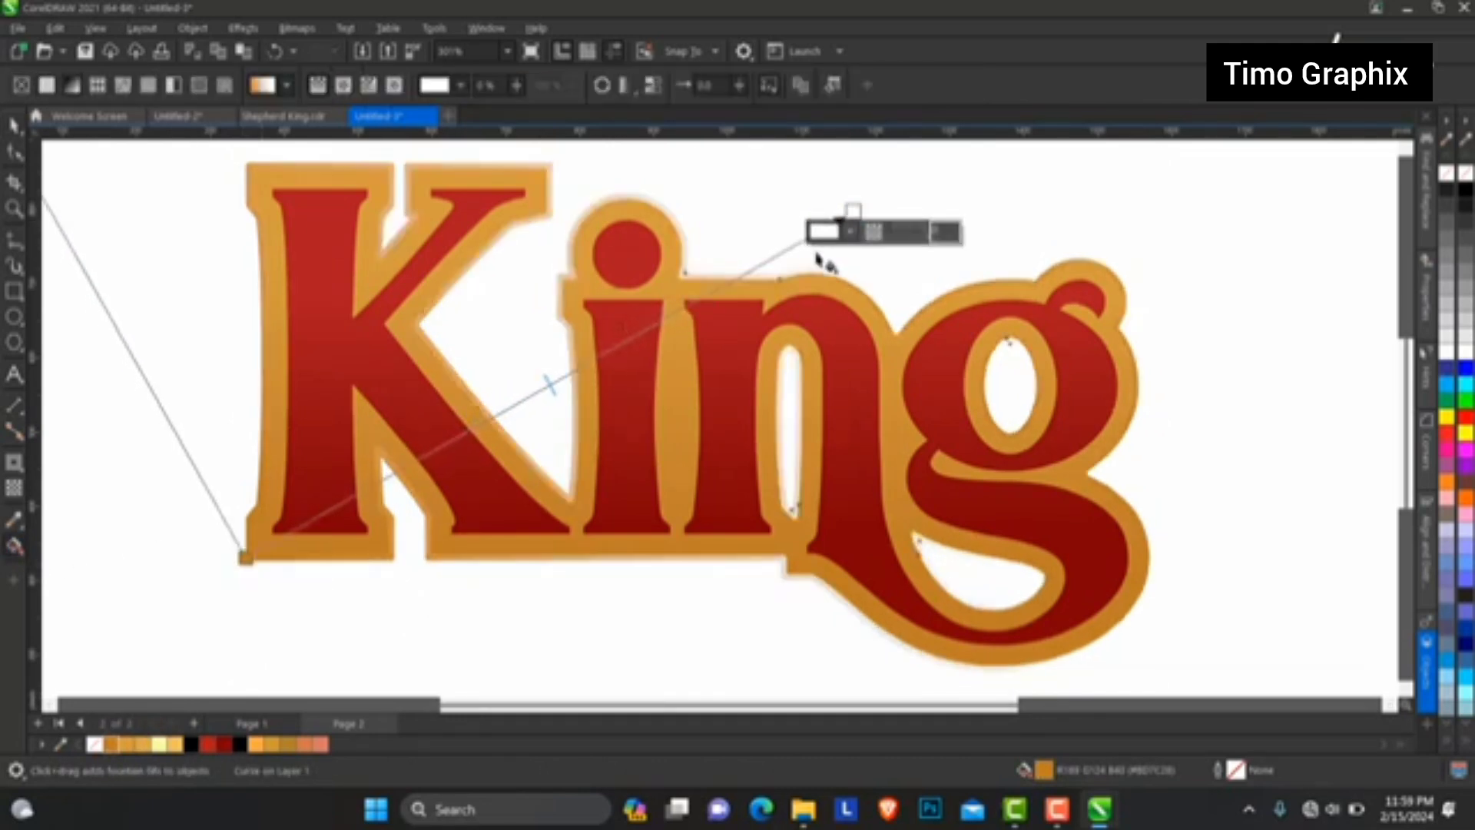
click(851, 232)
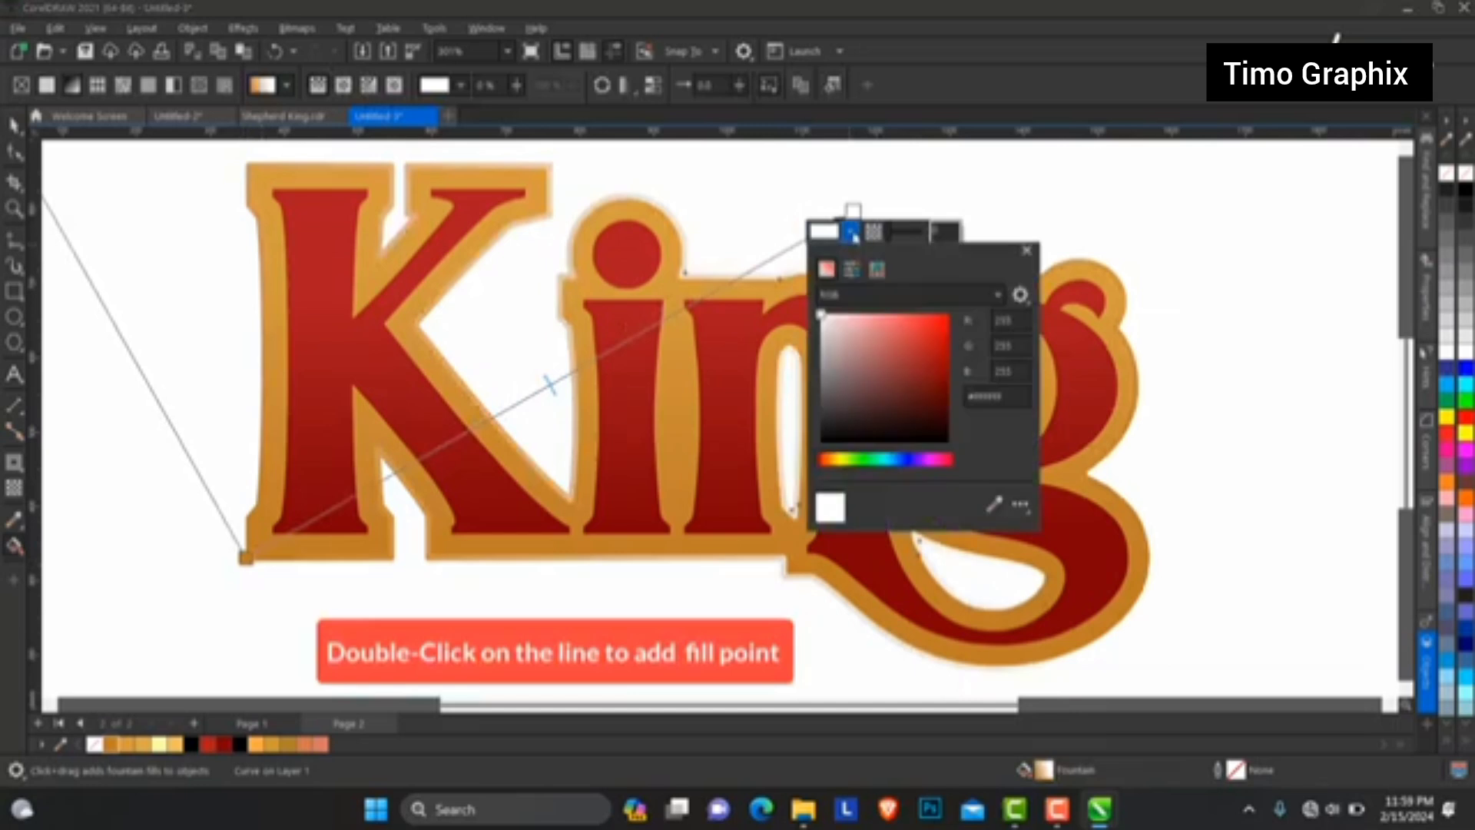
click(995, 507)
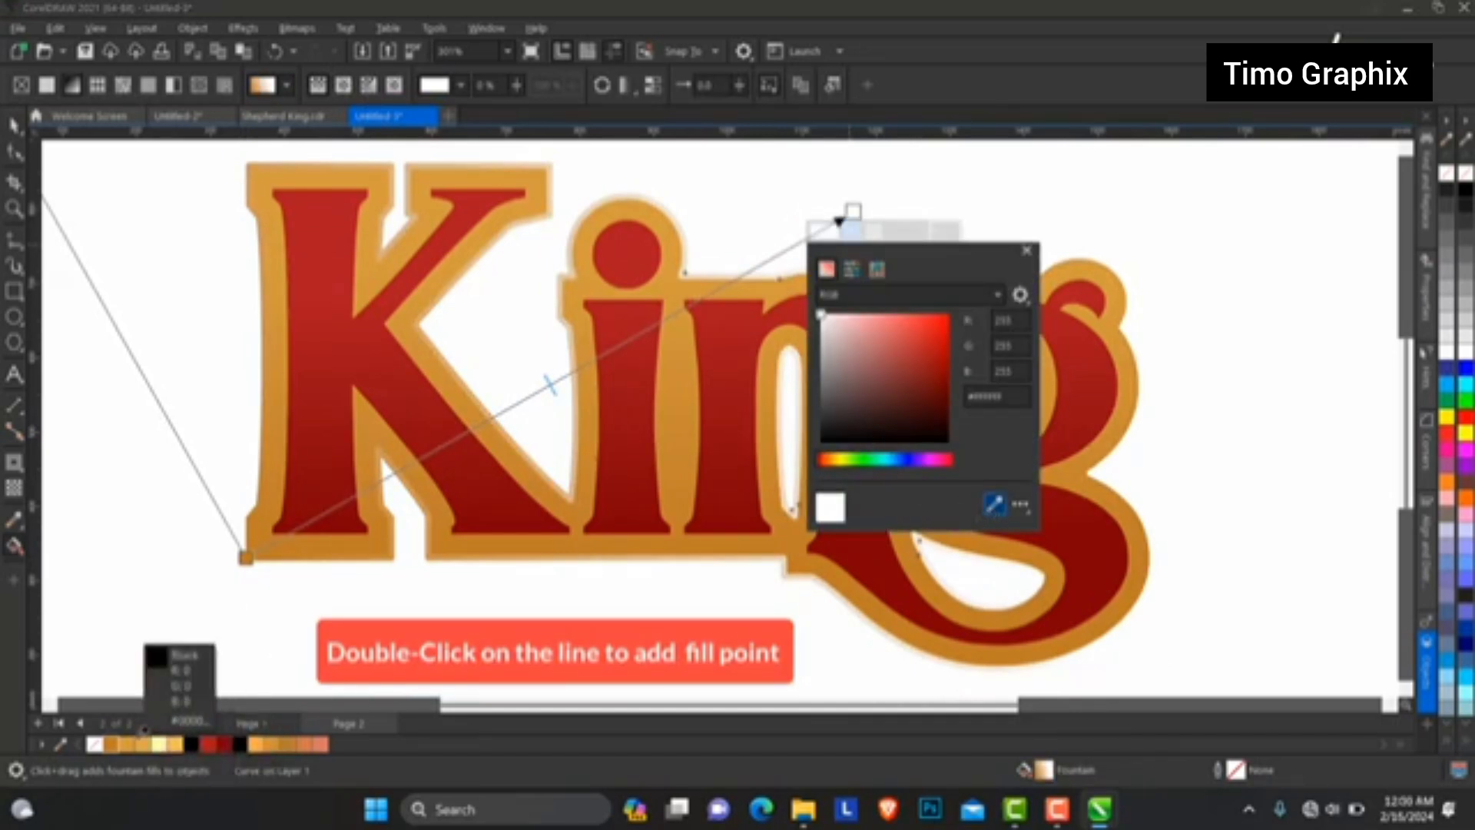
click(133, 739)
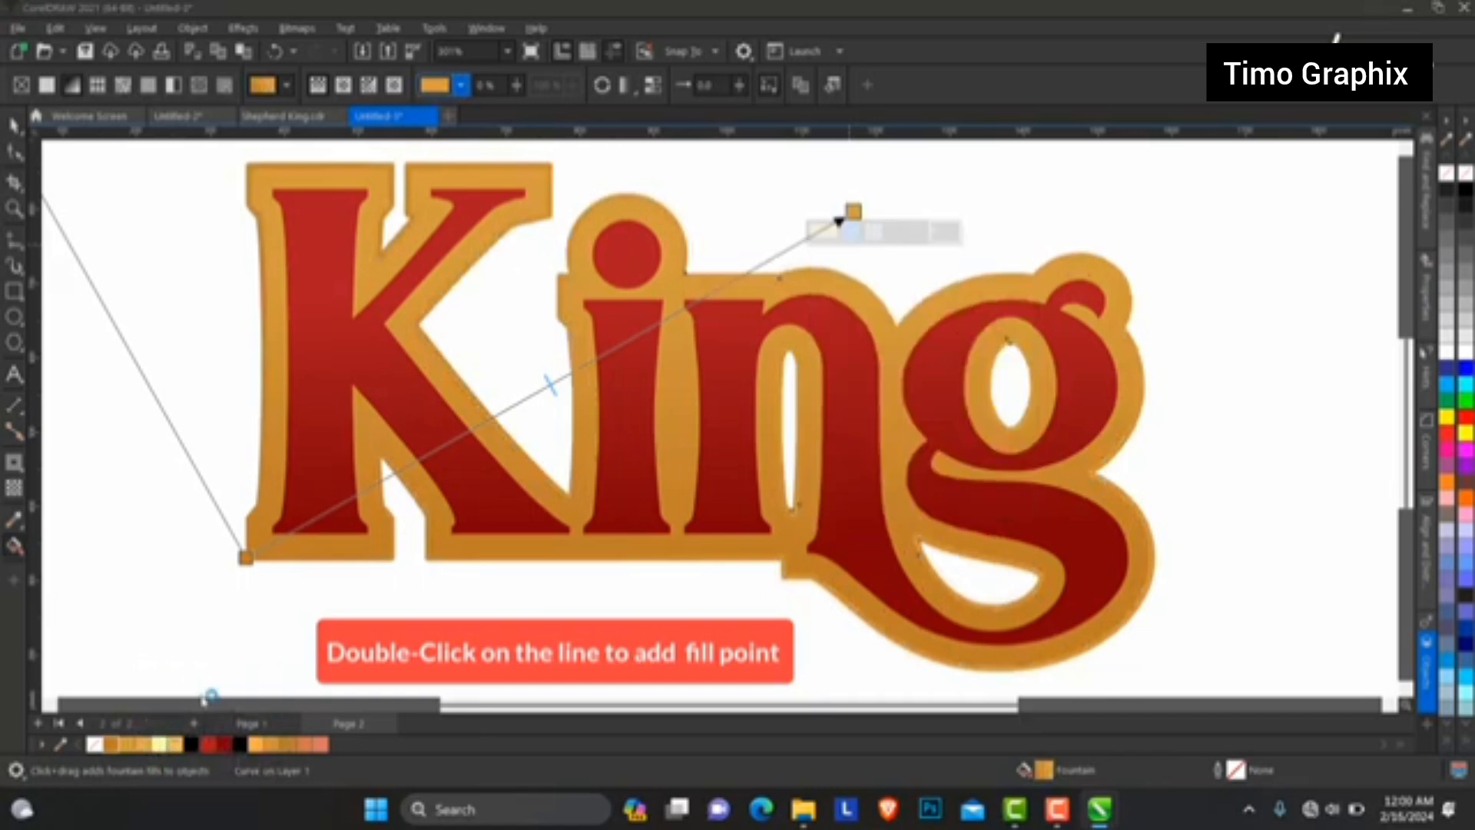
Add seven colour nodes along the outline object's diagonal gradient line, between its lower-left start and upper-right end.
double_click(362, 492)
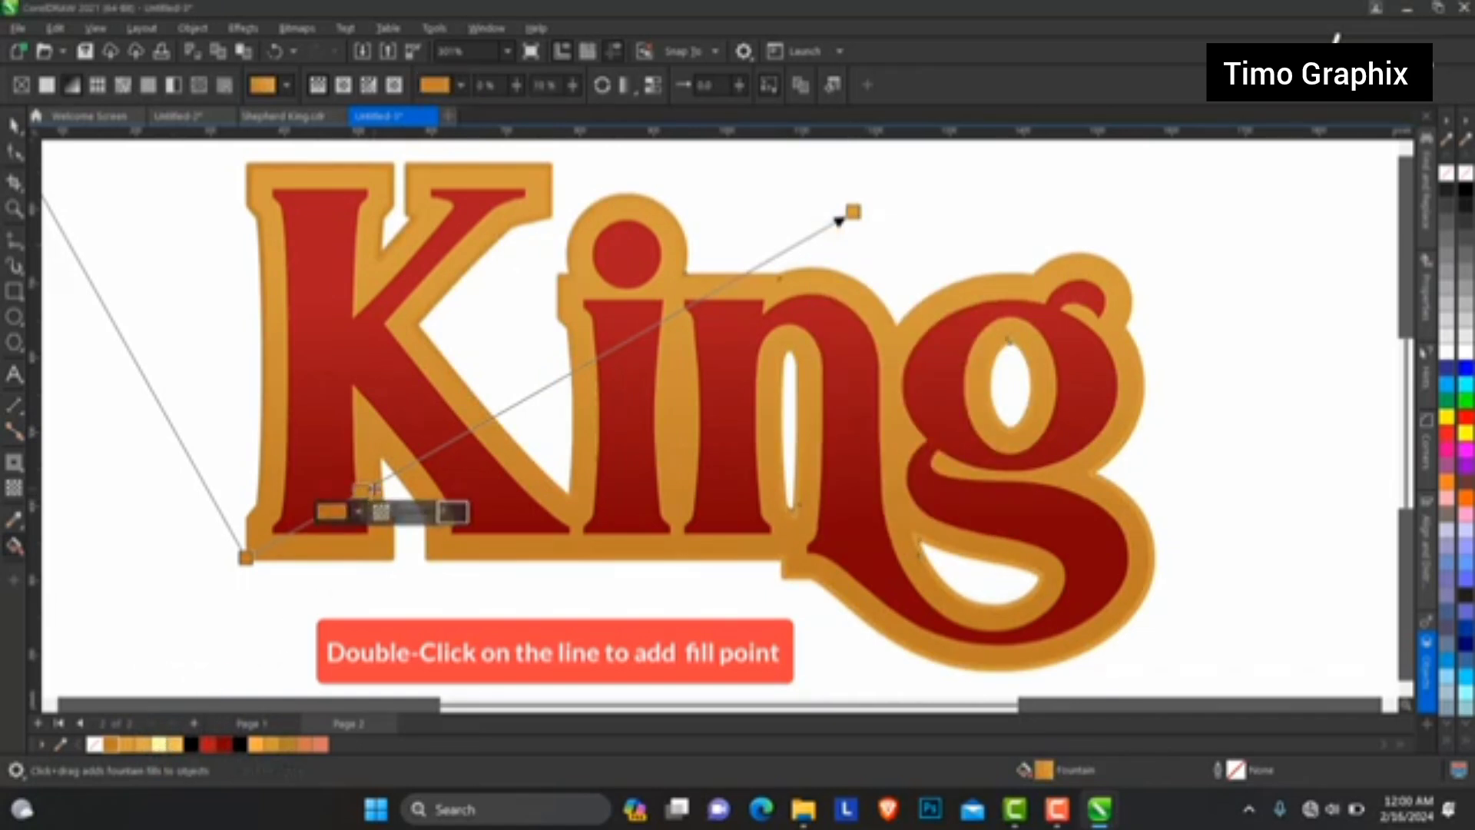
double_click(433, 452)
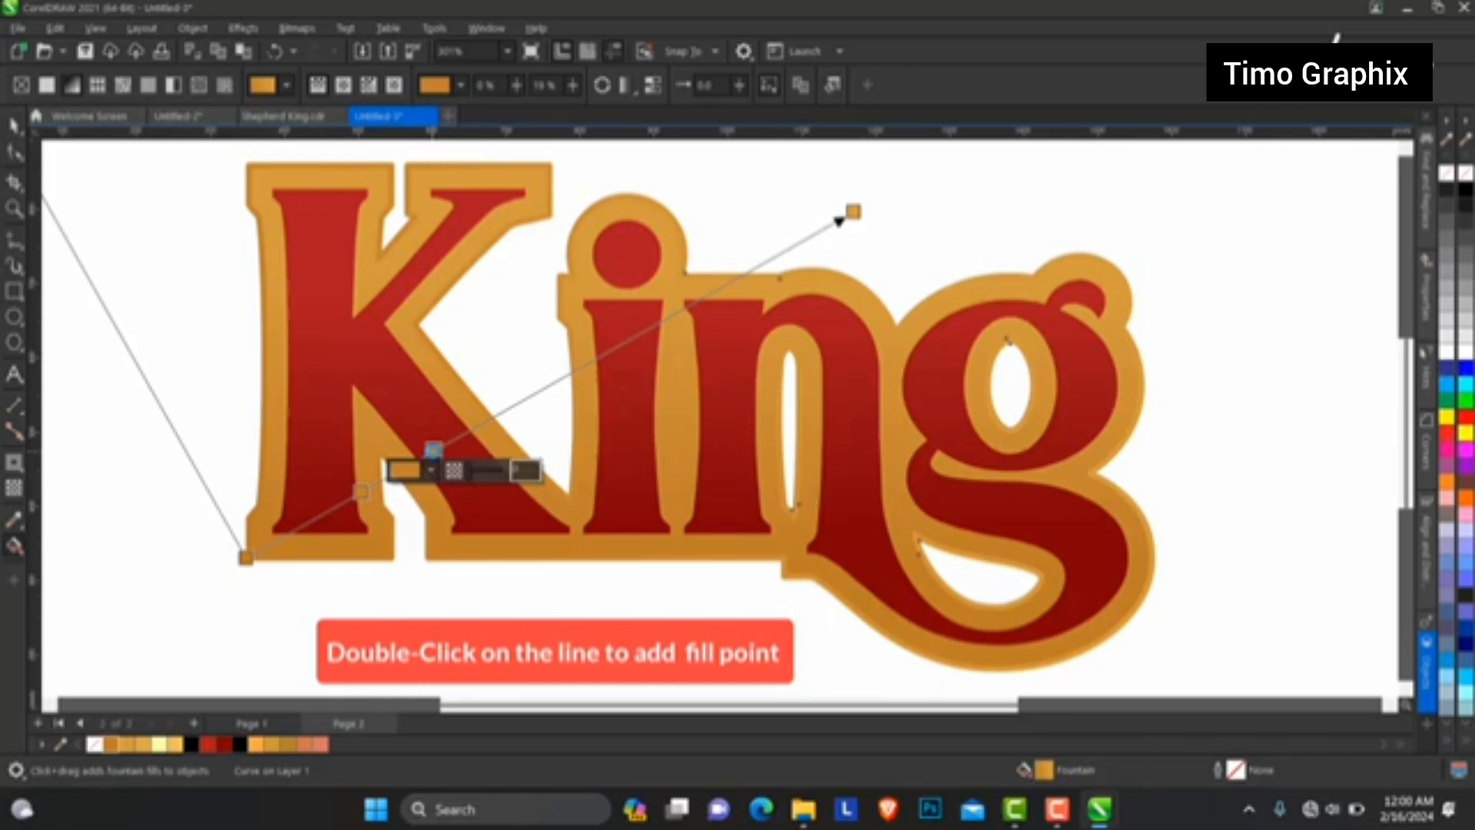
double_click(506, 407)
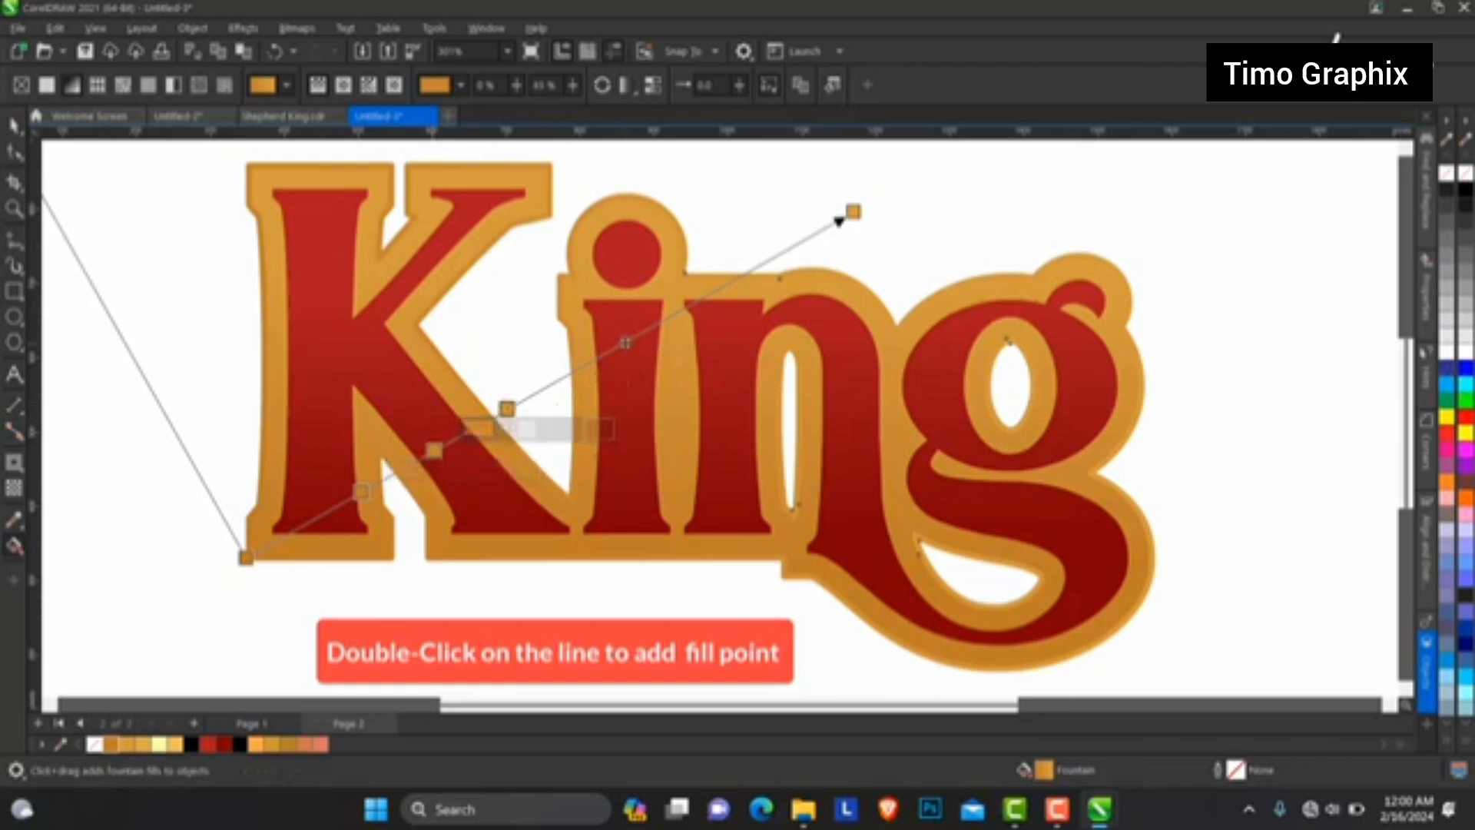
double_click(587, 362)
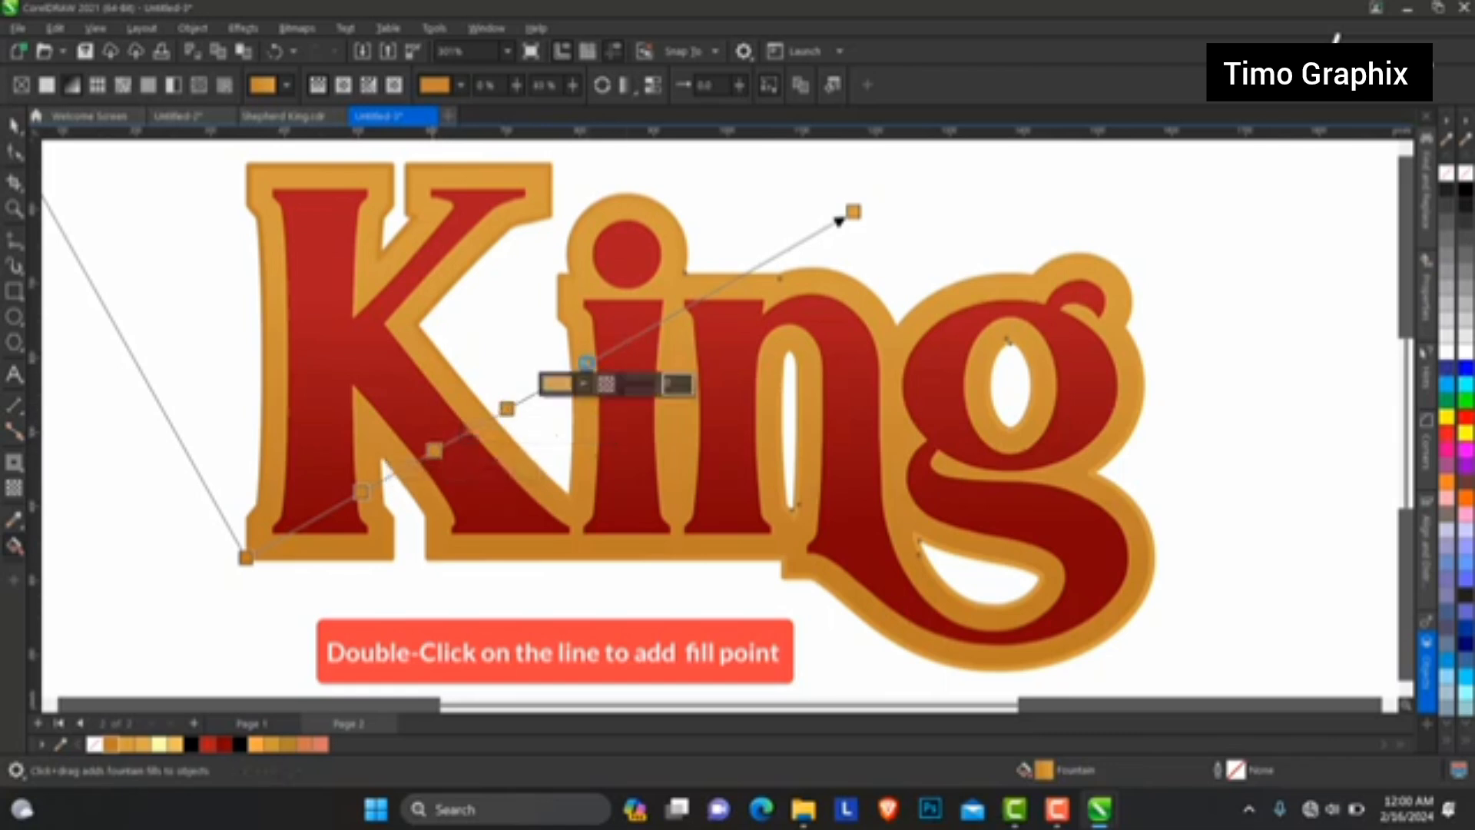
double_click(658, 323)
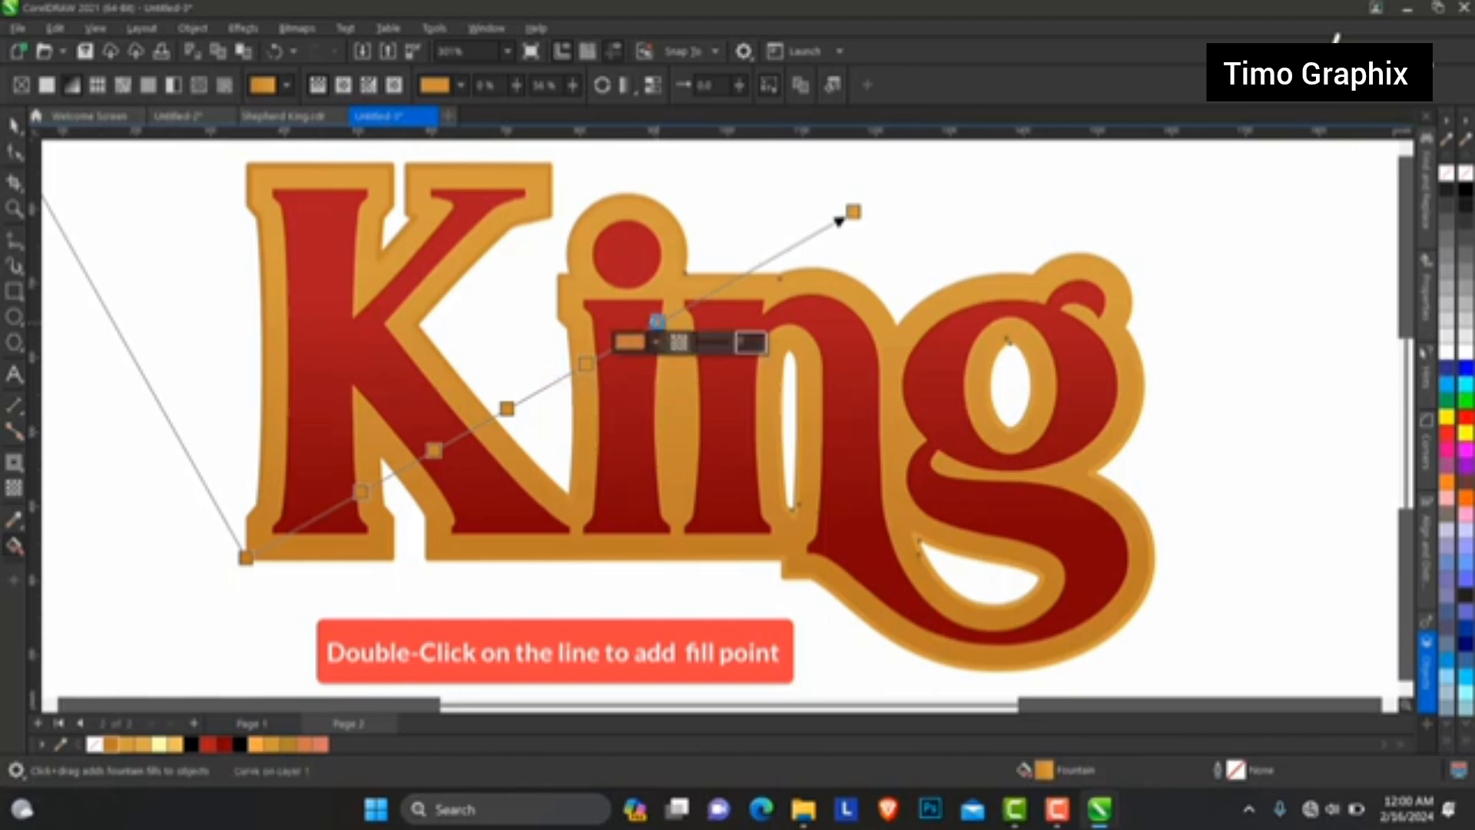
double_click(768, 261)
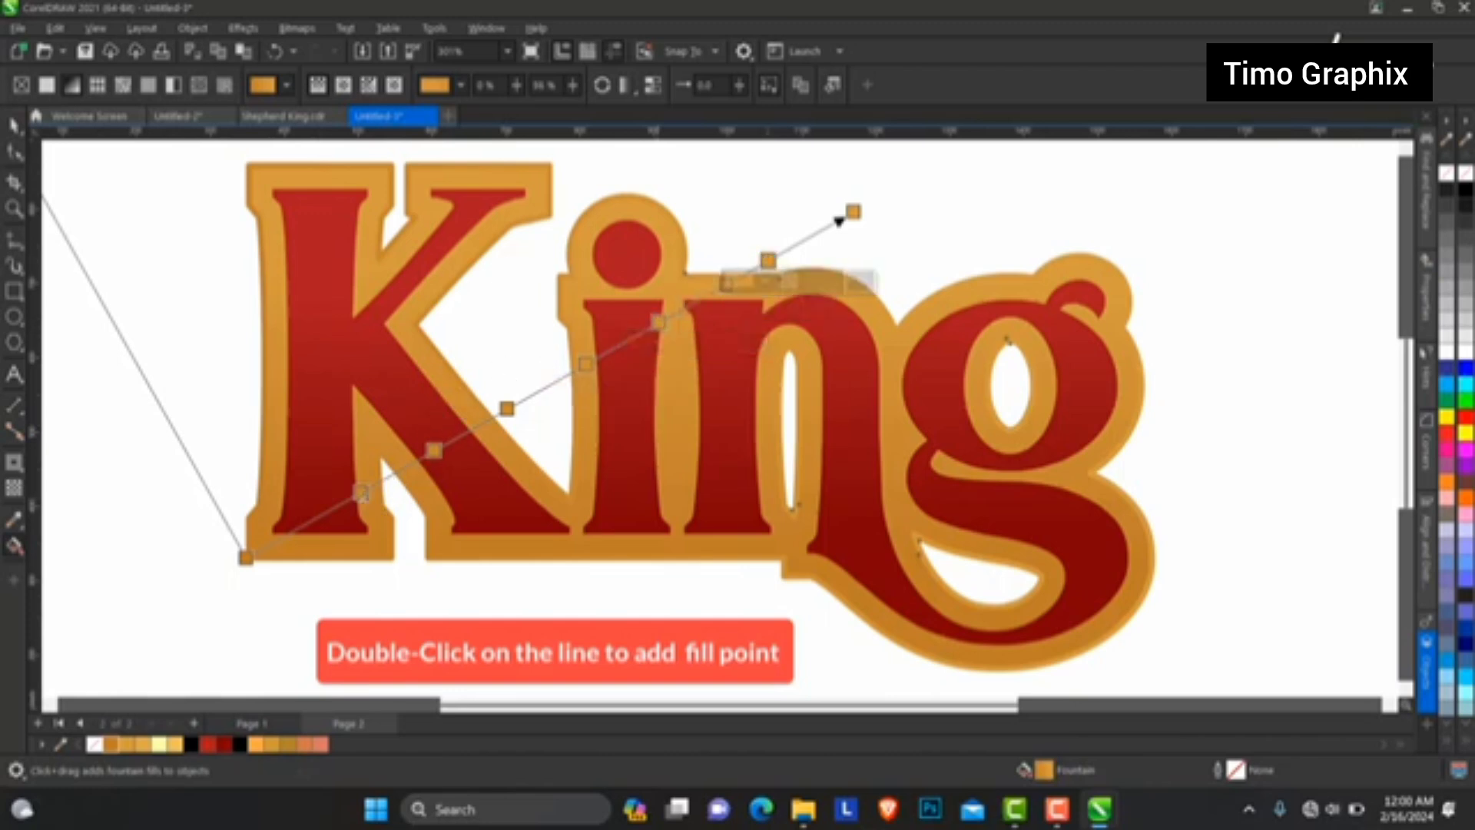
Colour the first added gradient node near the K's foot pale yellow (#FDFCA8) and shift it slightly up the line.
click(361, 490)
click(358, 513)
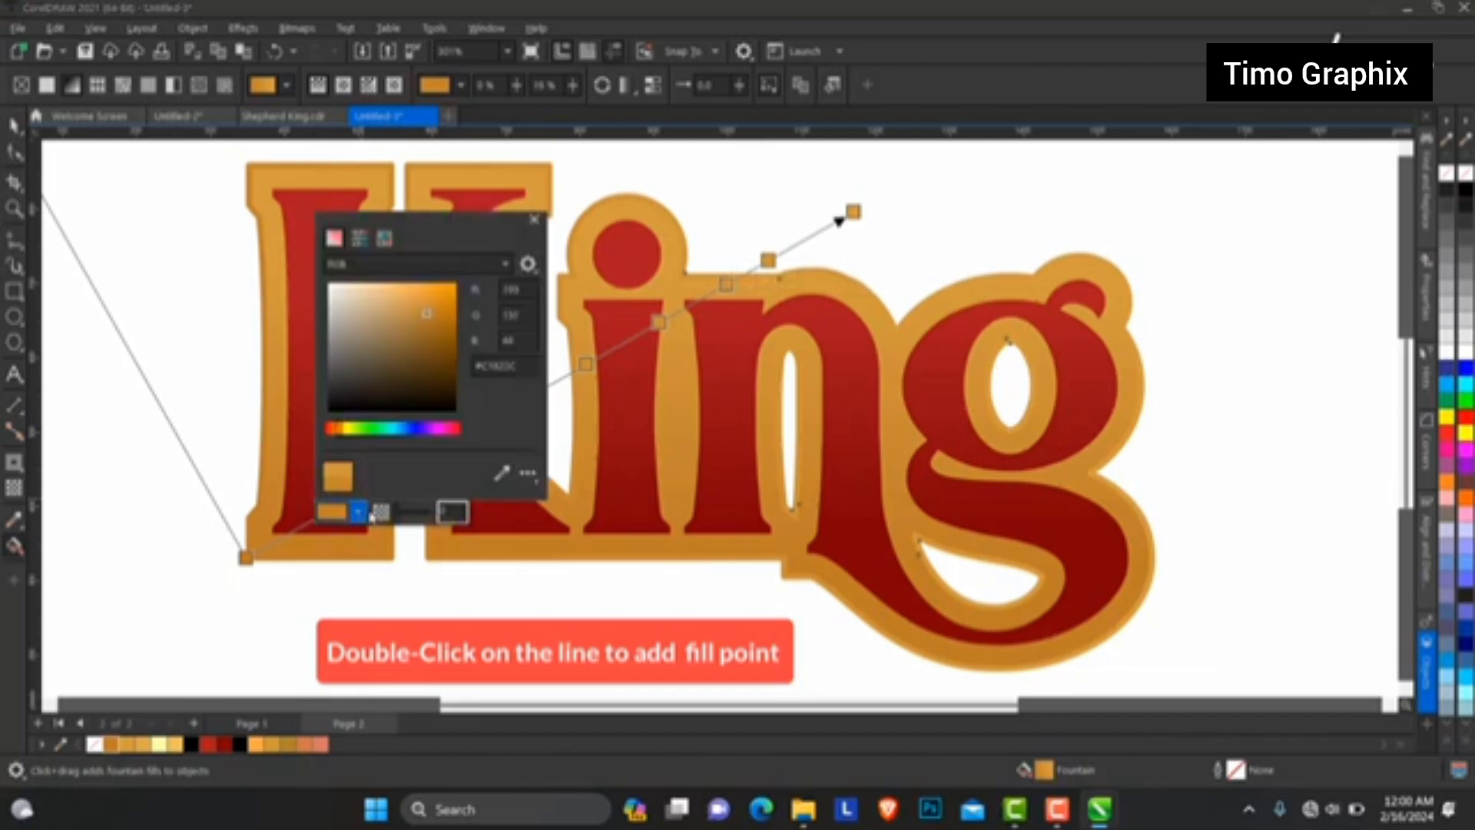
click(501, 472)
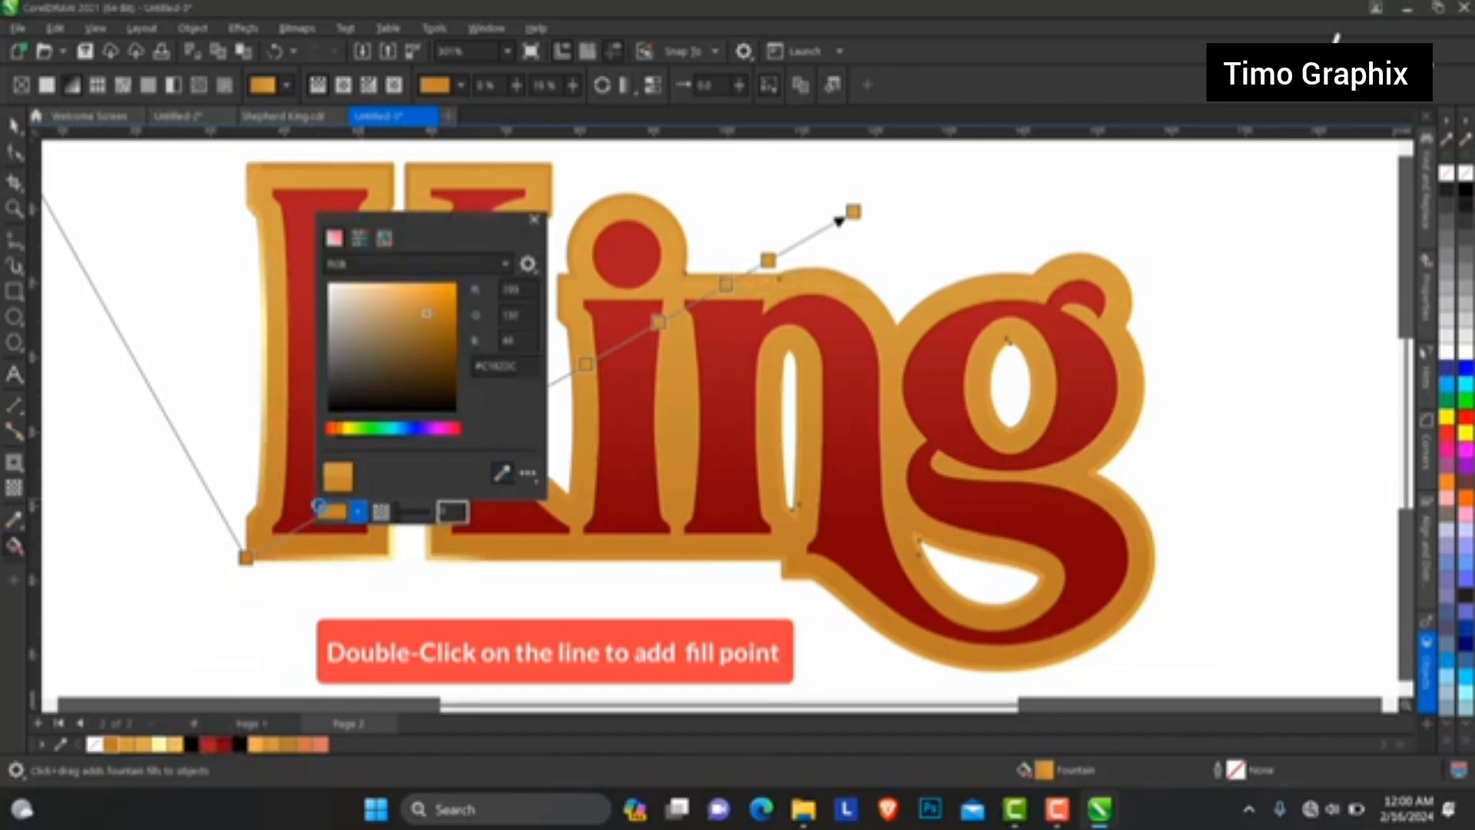
click(159, 742)
drag(424, 228, 911, 319)
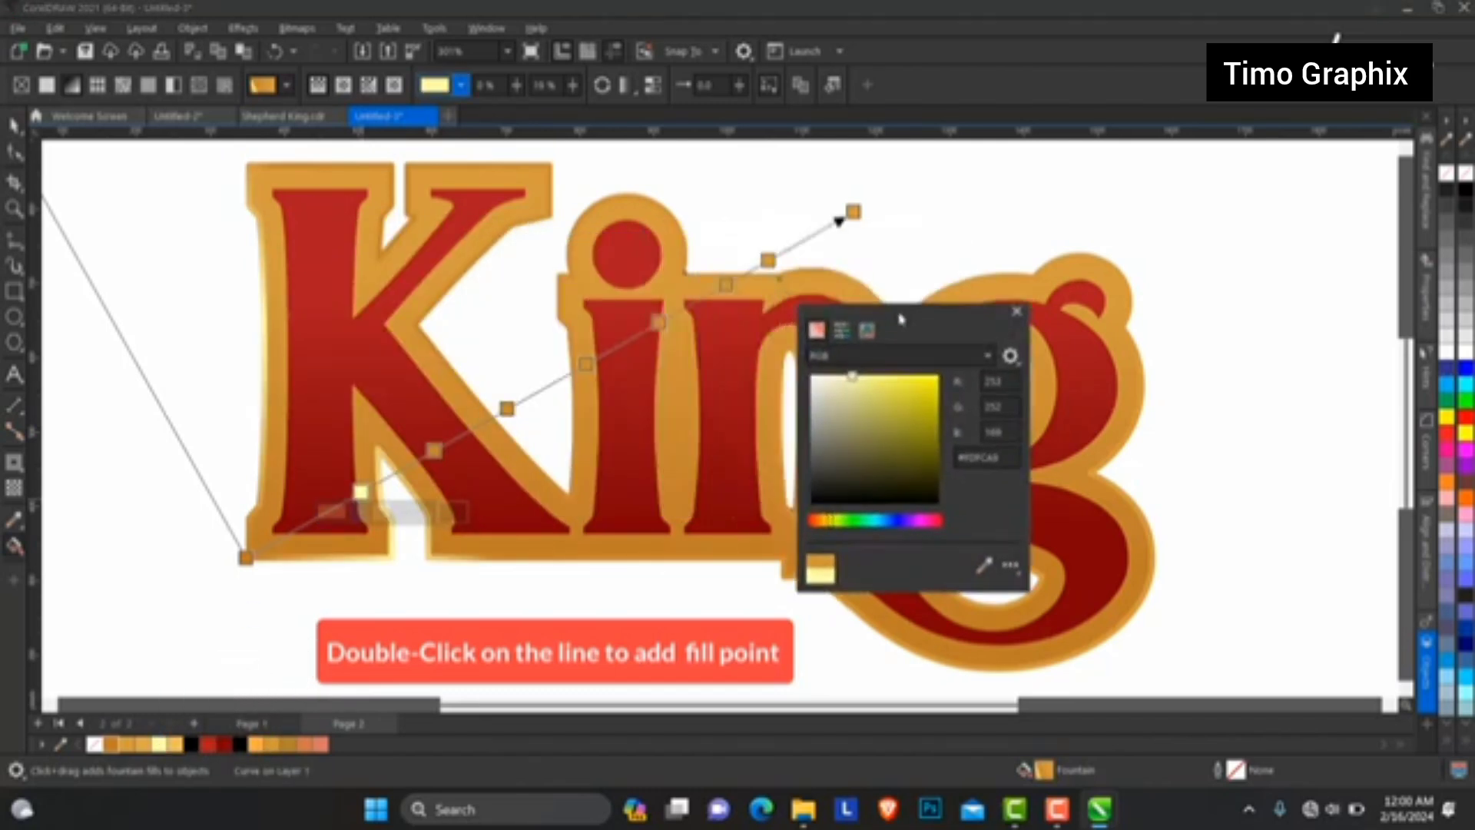
click(362, 496)
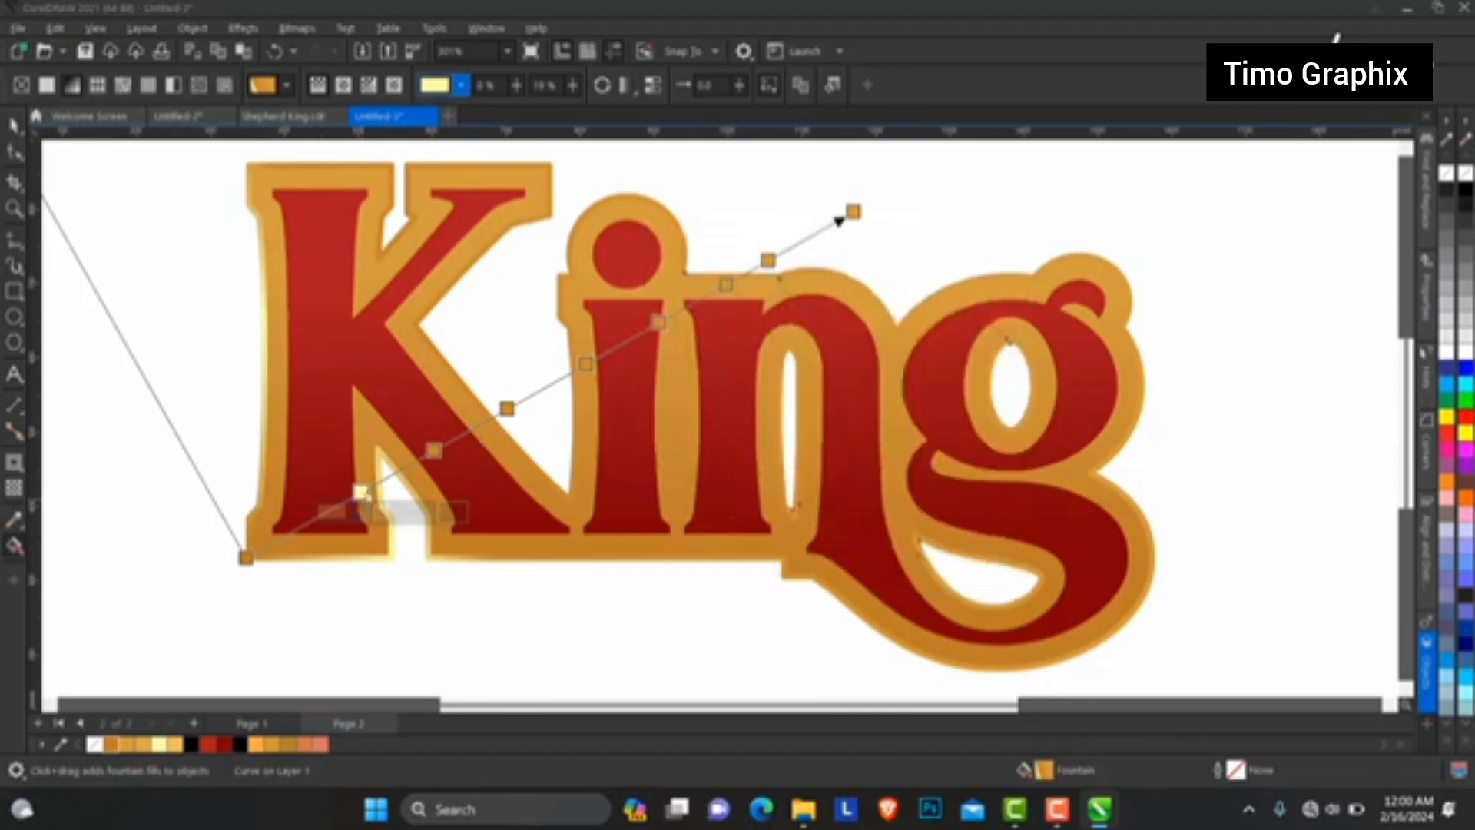
drag(361, 492, 384, 476)
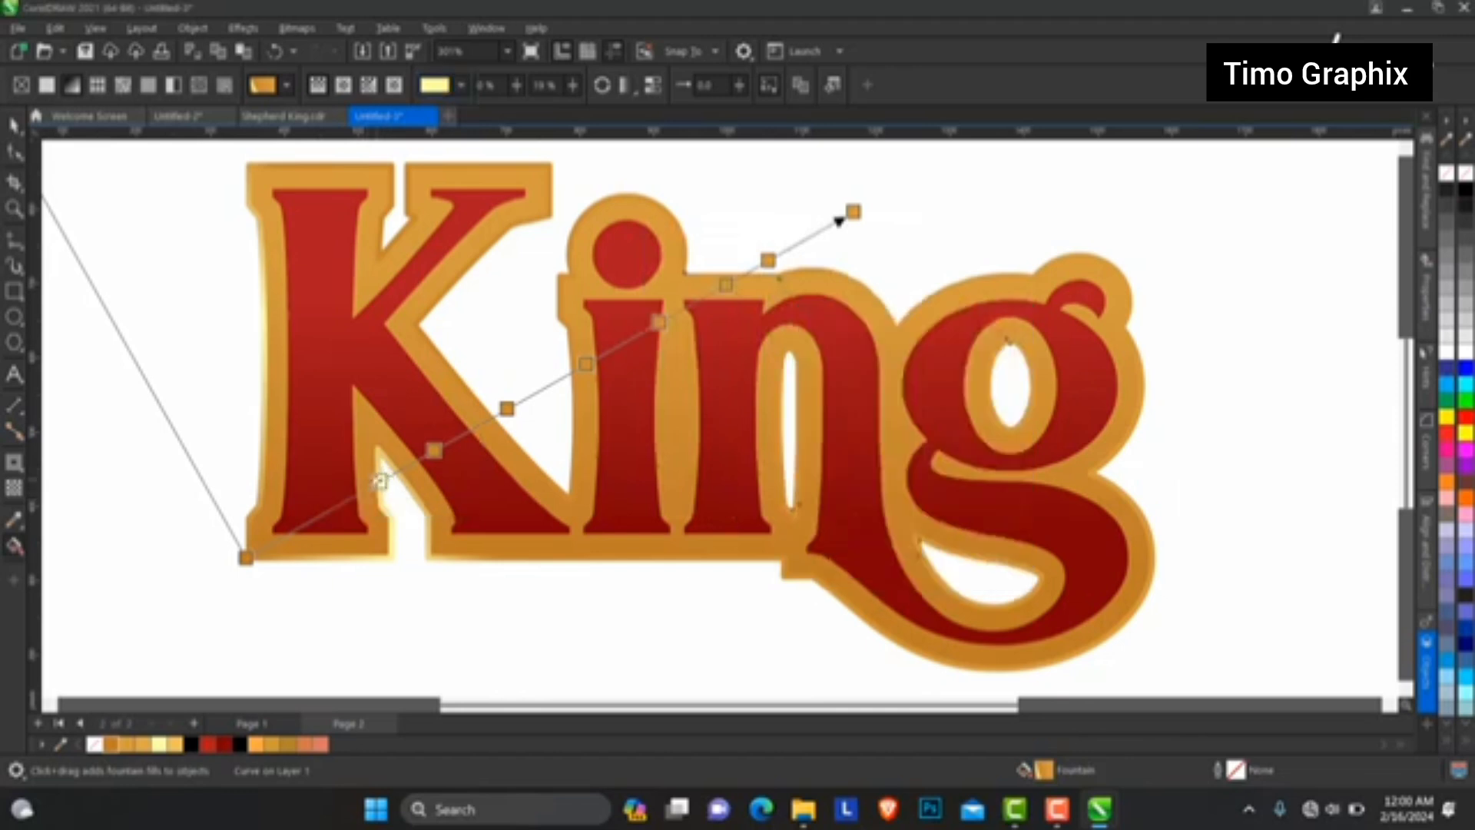
click(380, 480)
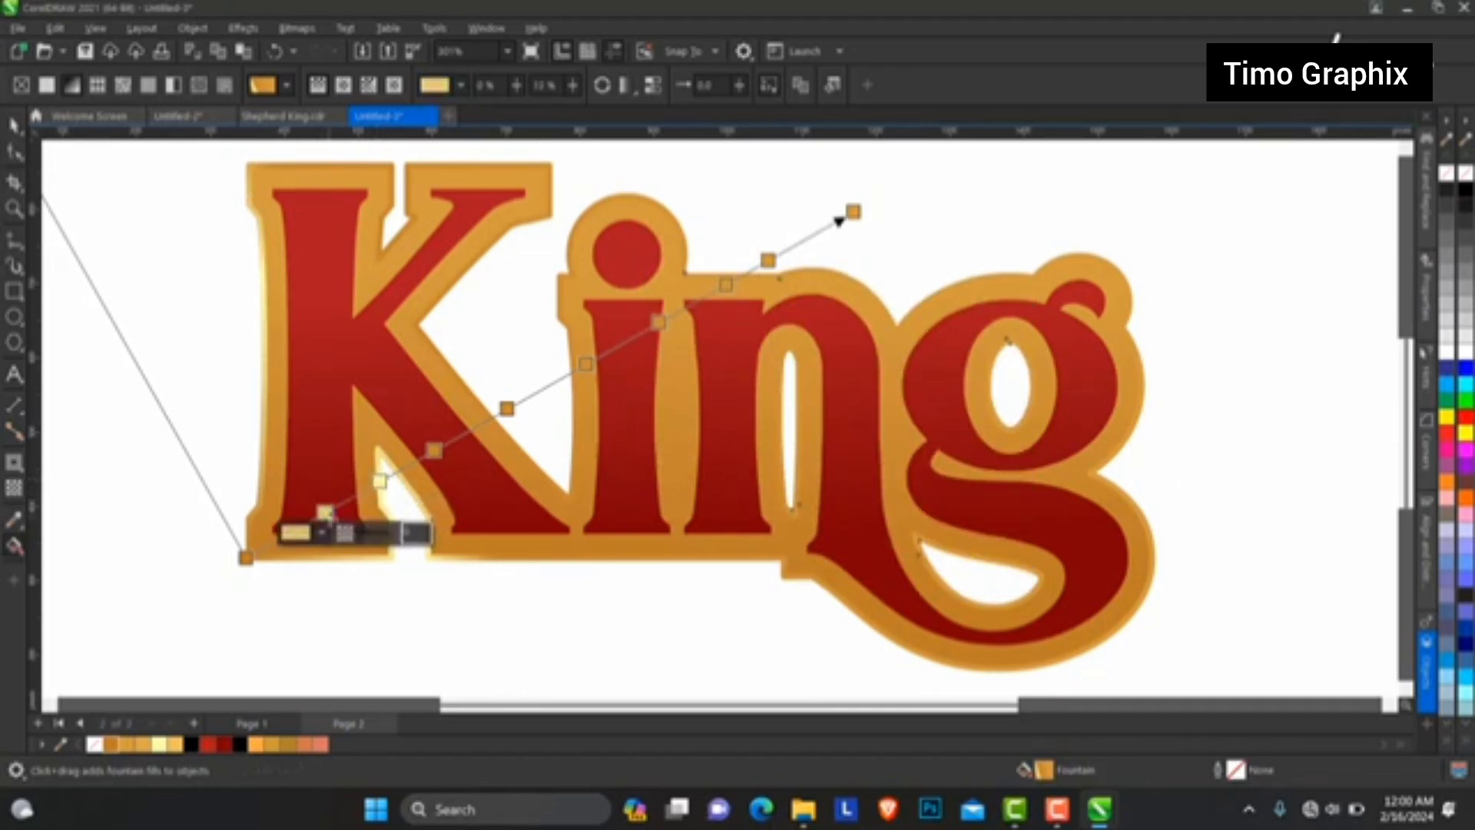
Colour a gradient node at 13% before the pale yellow one, trying #BD7C28 and settling on a lighter golden orange.
click(324, 534)
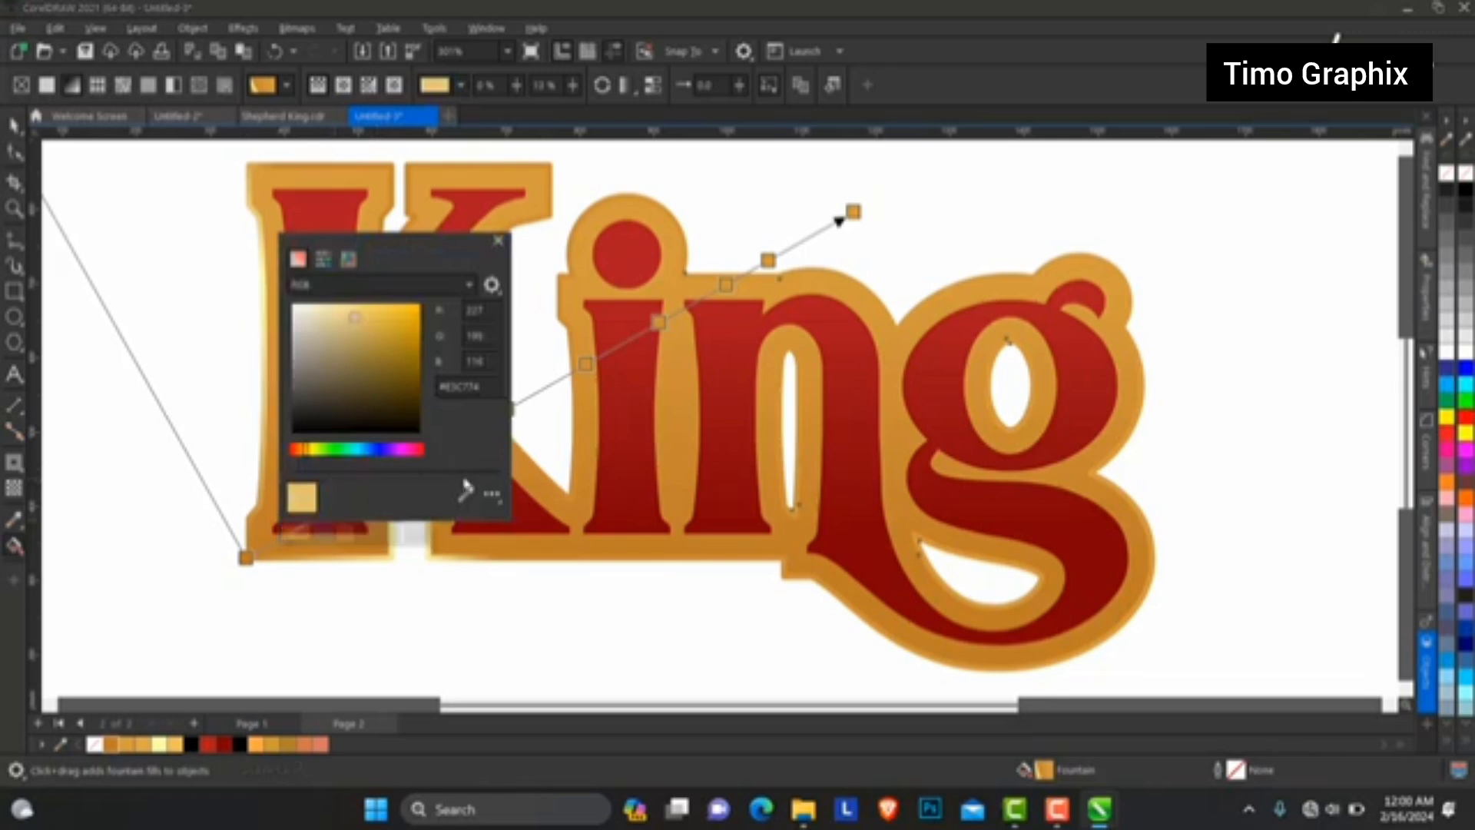
click(464, 497)
click(112, 743)
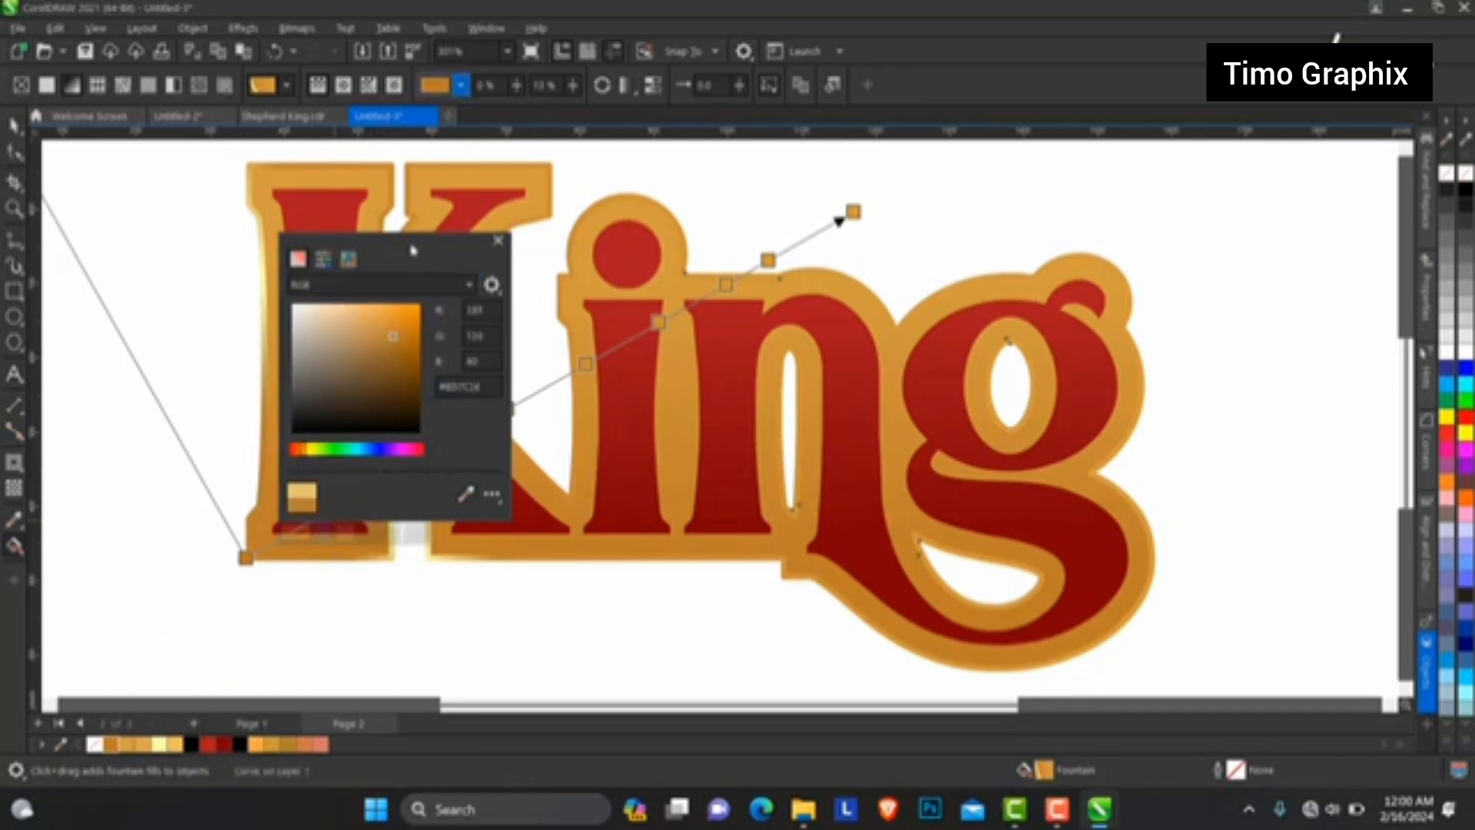
drag(411, 247, 659, 230)
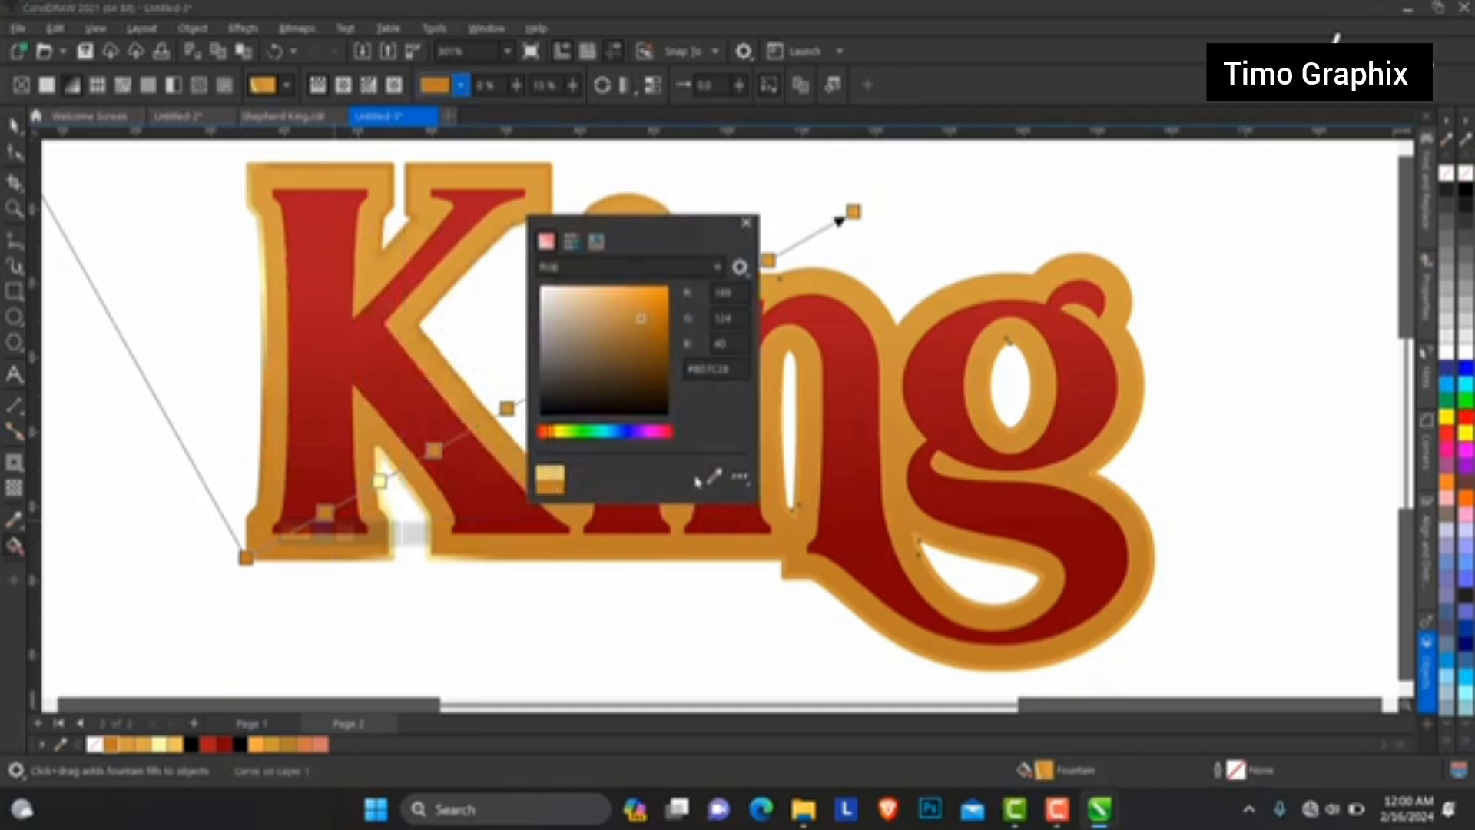
click(134, 746)
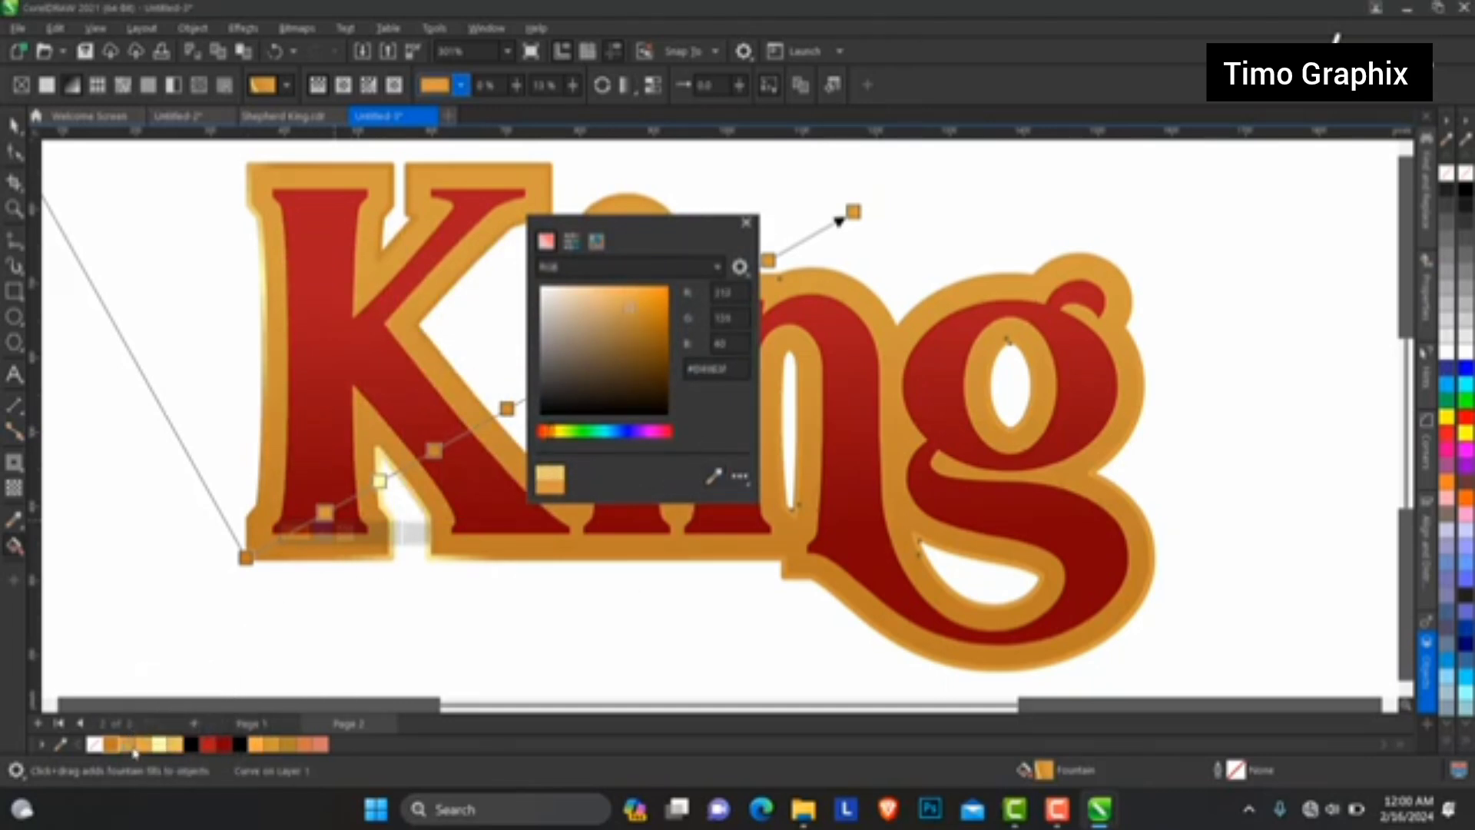
Set the outline gradient's 56% node, at the edge of the letter i, to pale yellow (#FDFCA8).
click(505, 408)
click(586, 363)
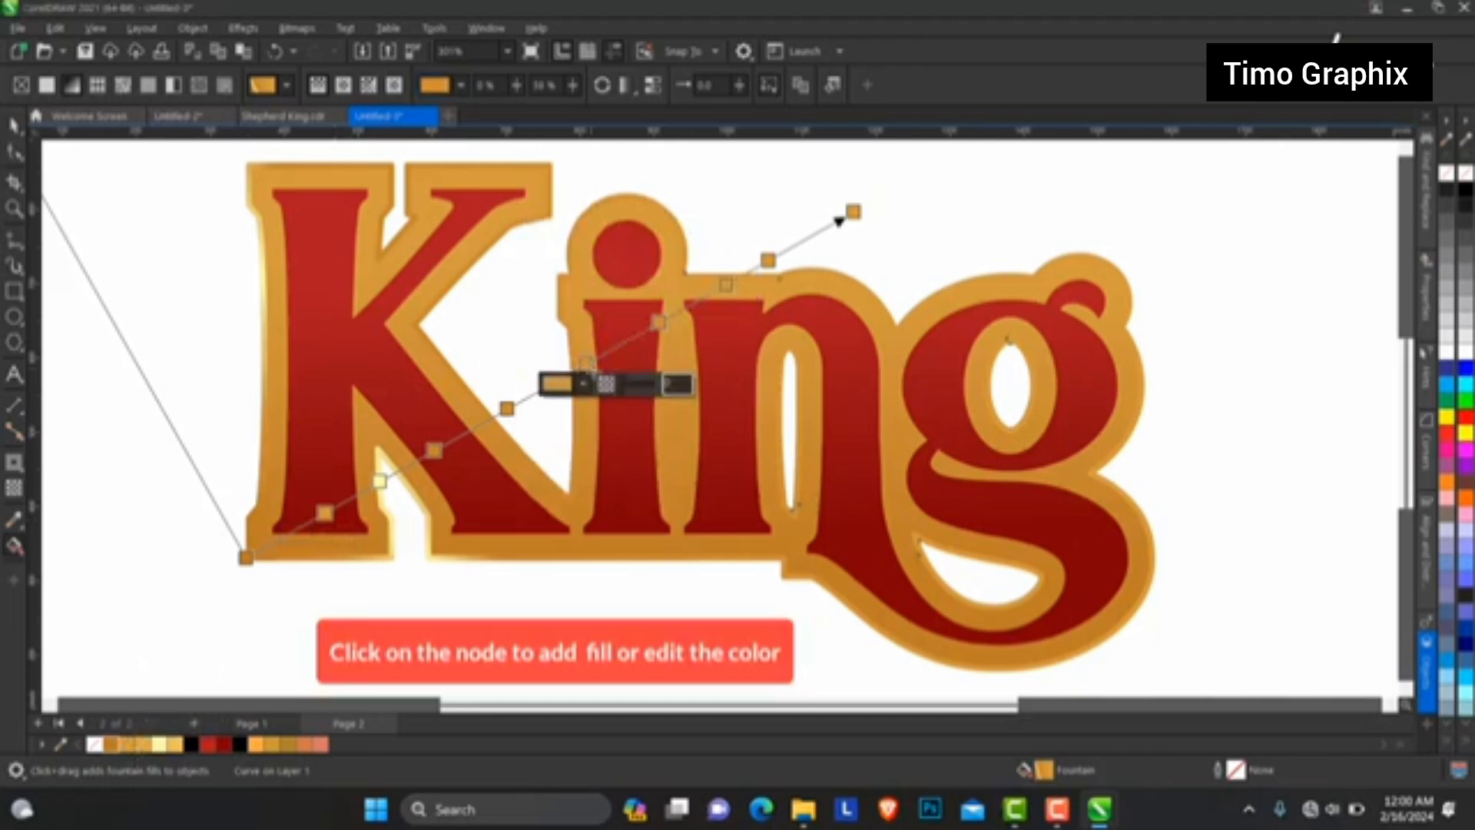
click(589, 385)
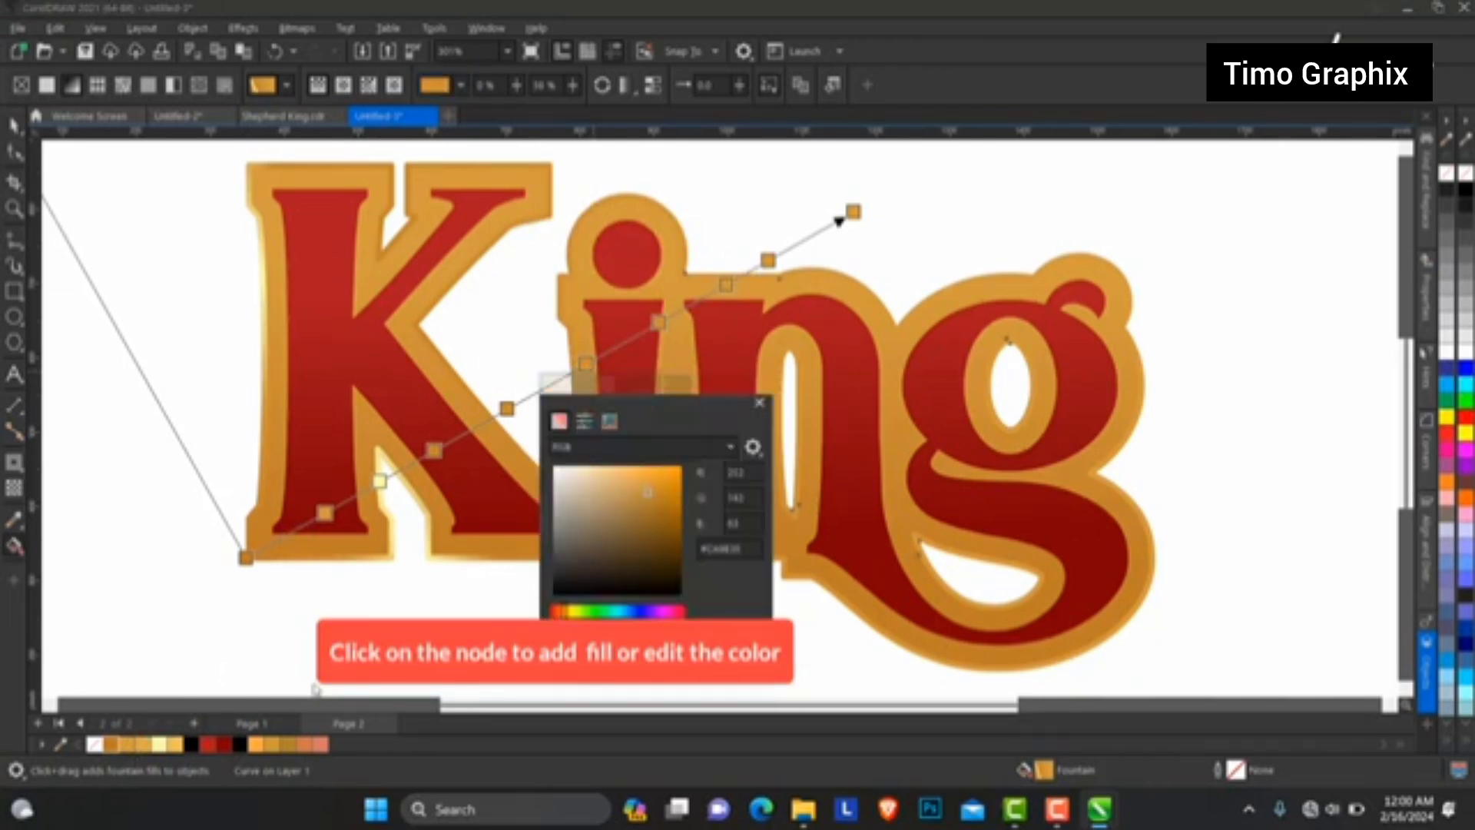
click(159, 748)
click(586, 362)
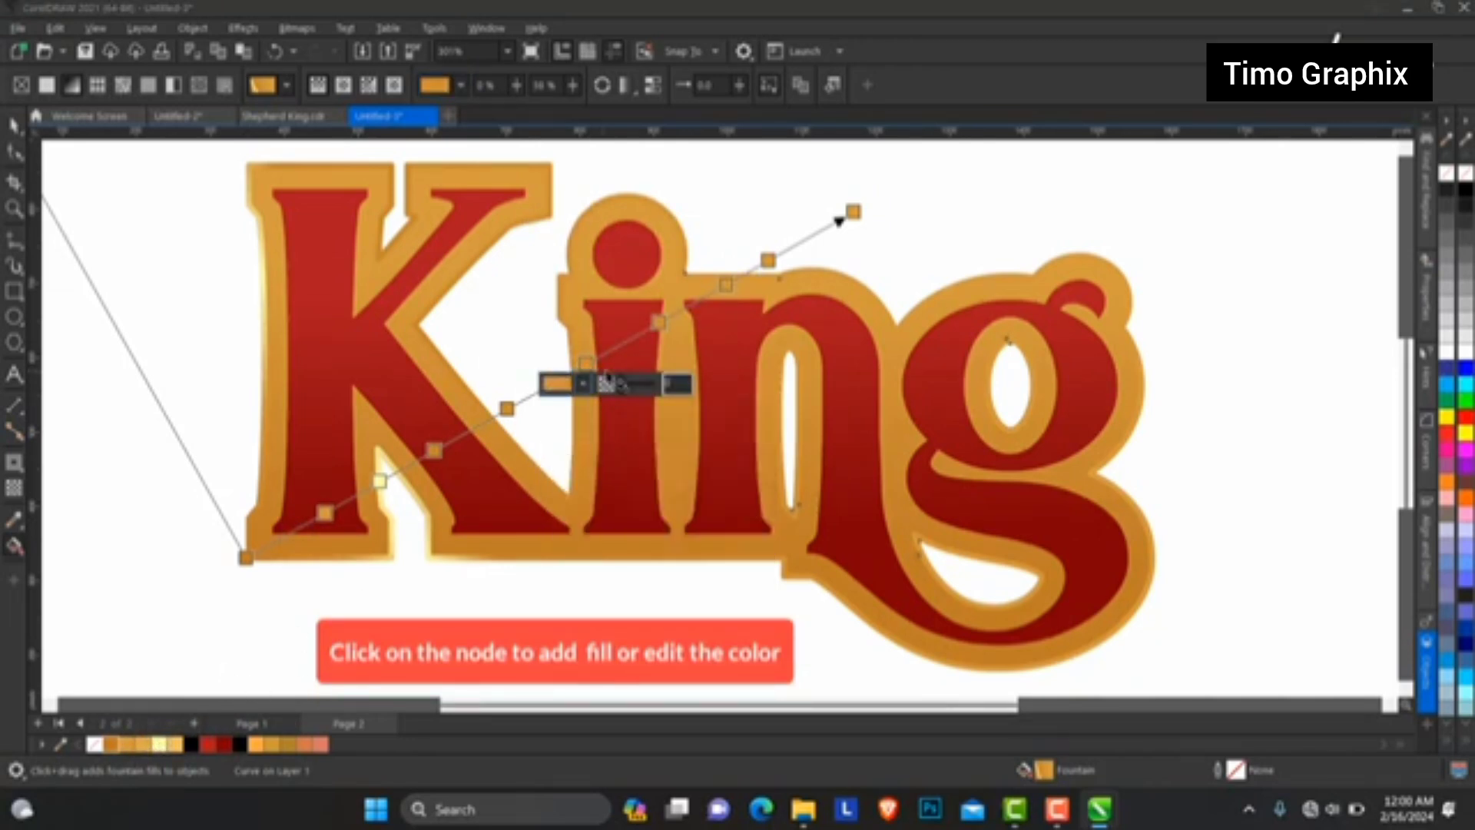
click(580, 384)
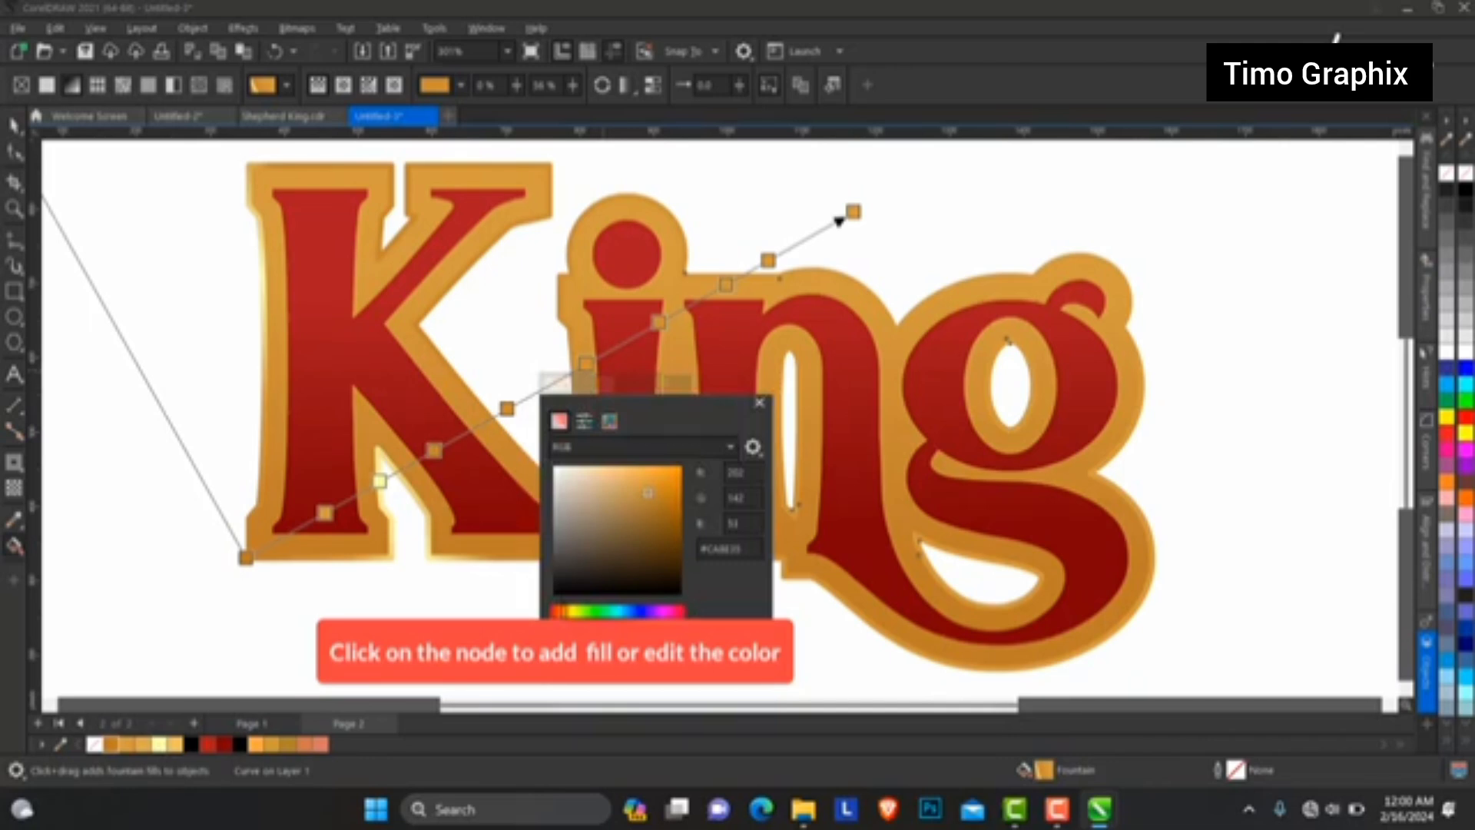
click(159, 744)
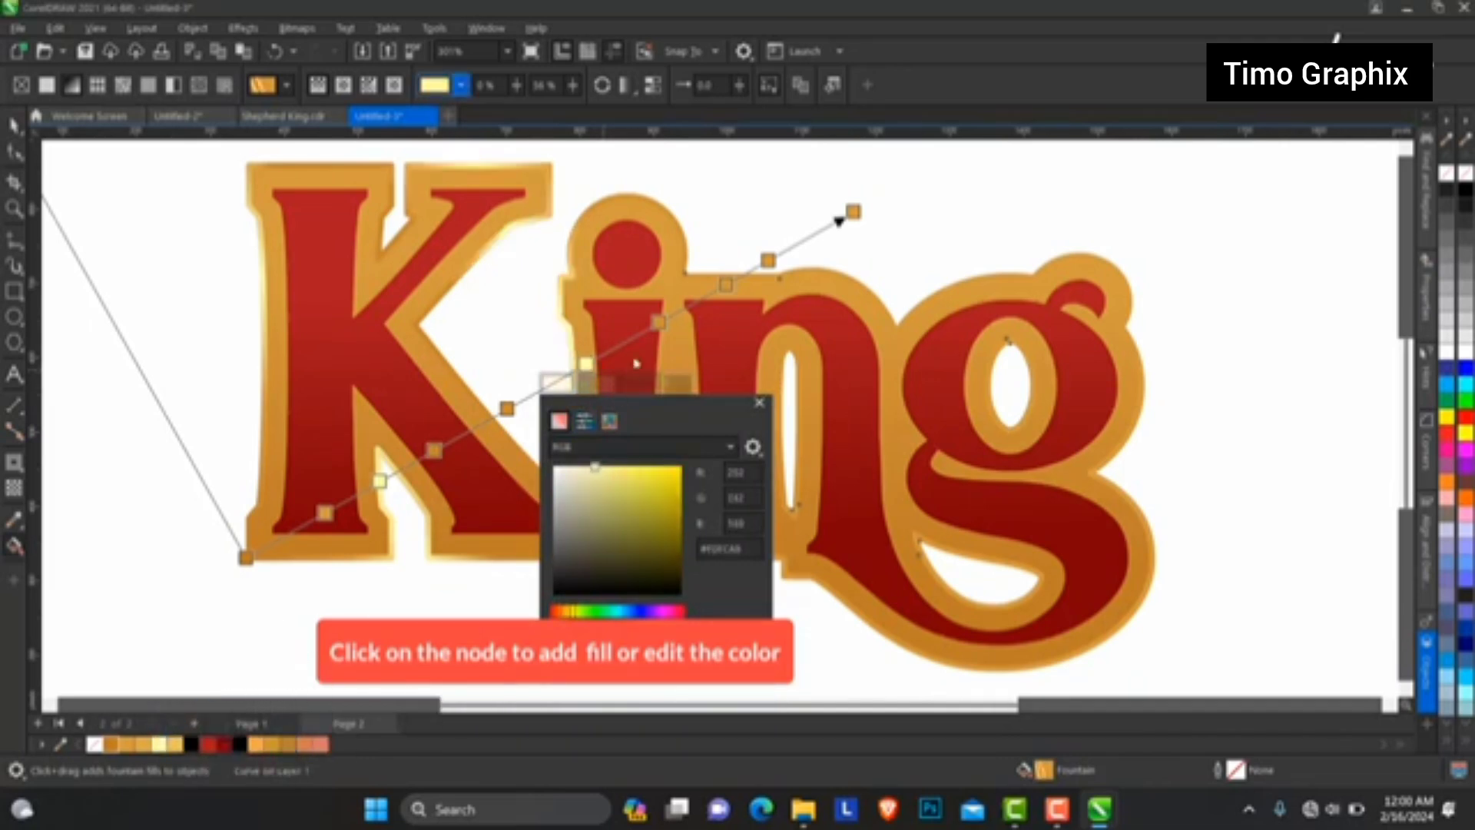
Sample pale yellow (#FDFCA8) from the document palette for the 79% gradient node above the letter n.
click(725, 284)
click(725, 306)
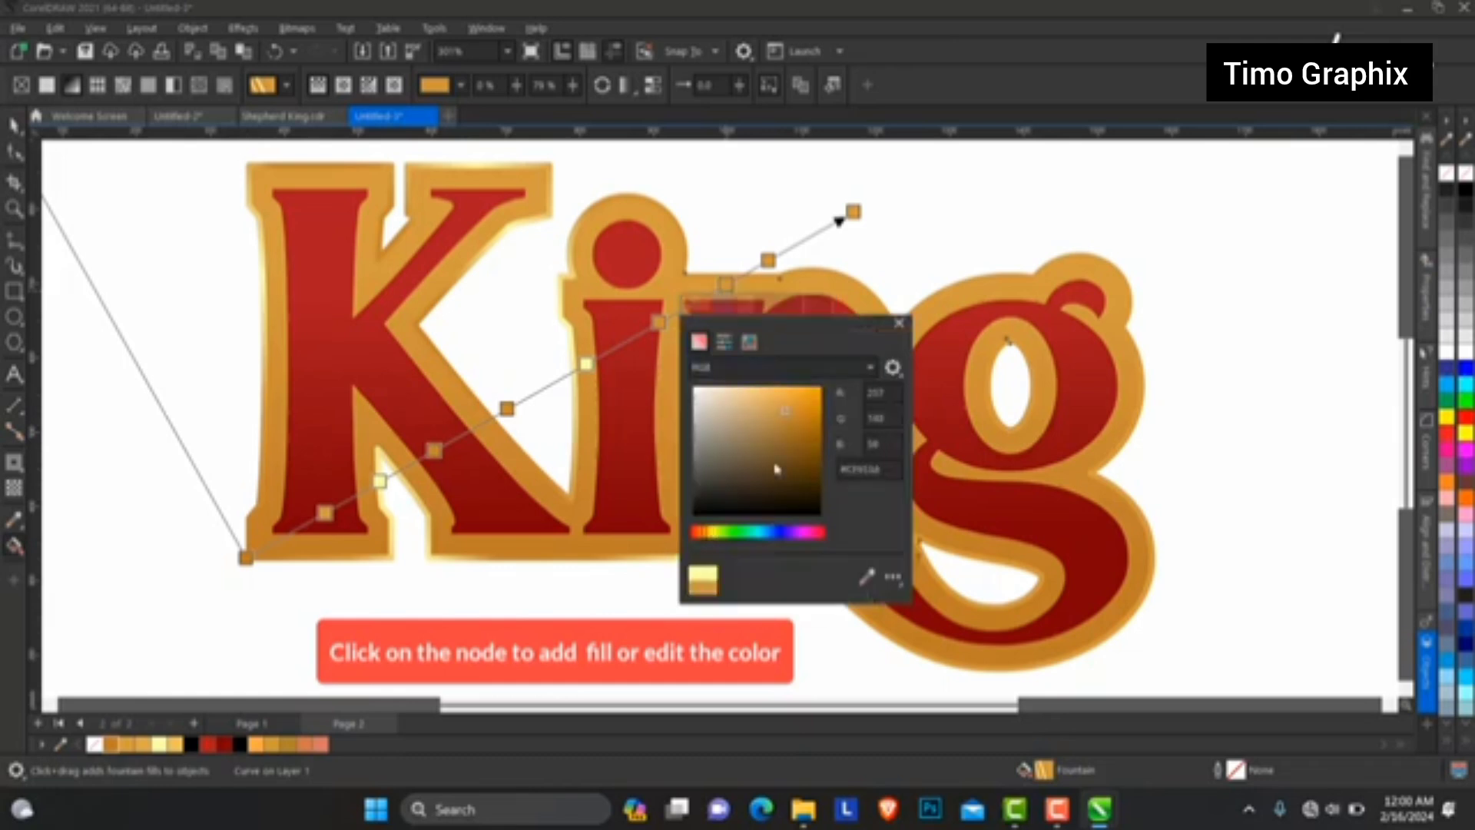
click(866, 577)
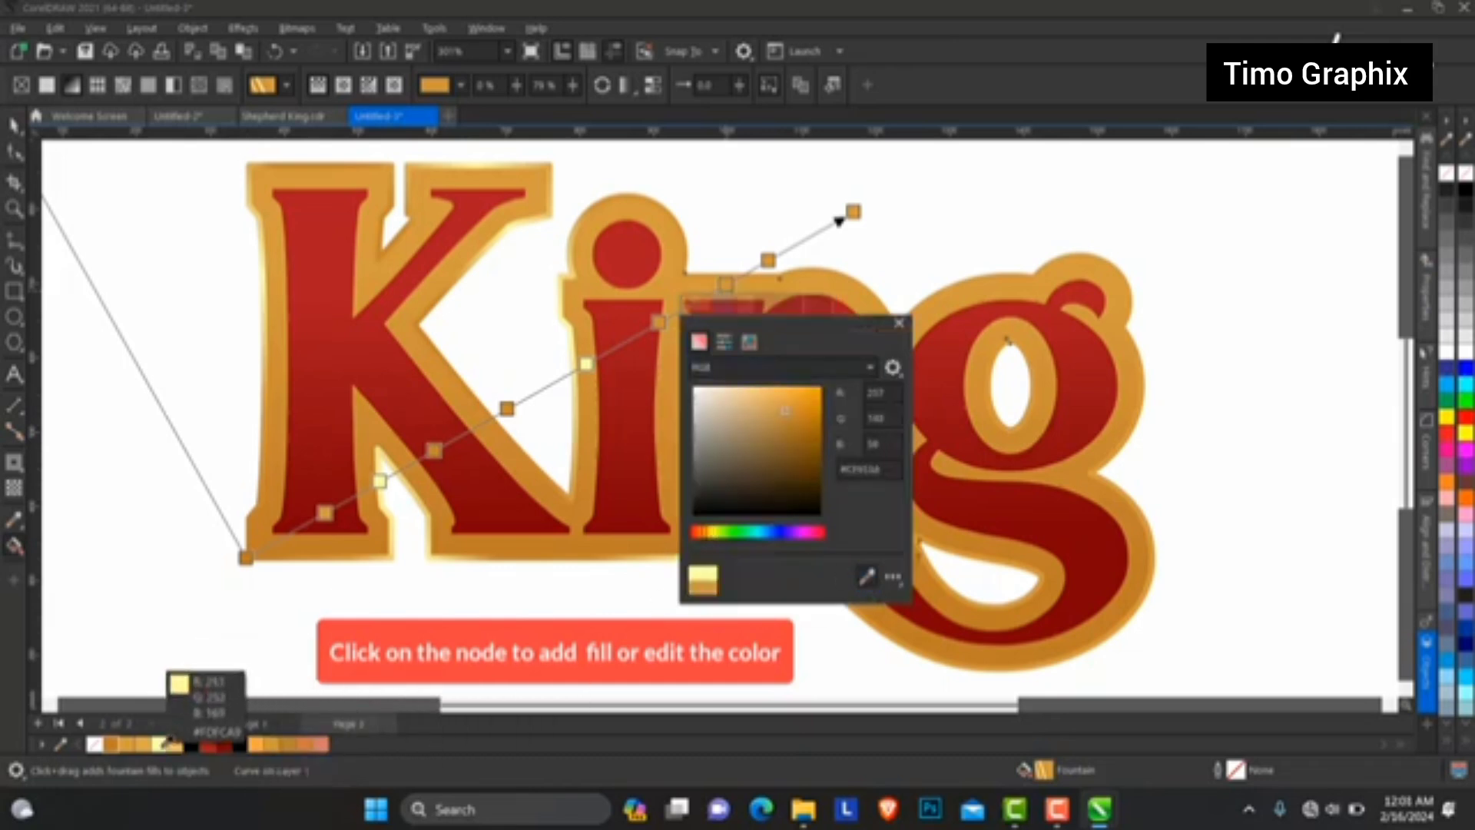
click(159, 744)
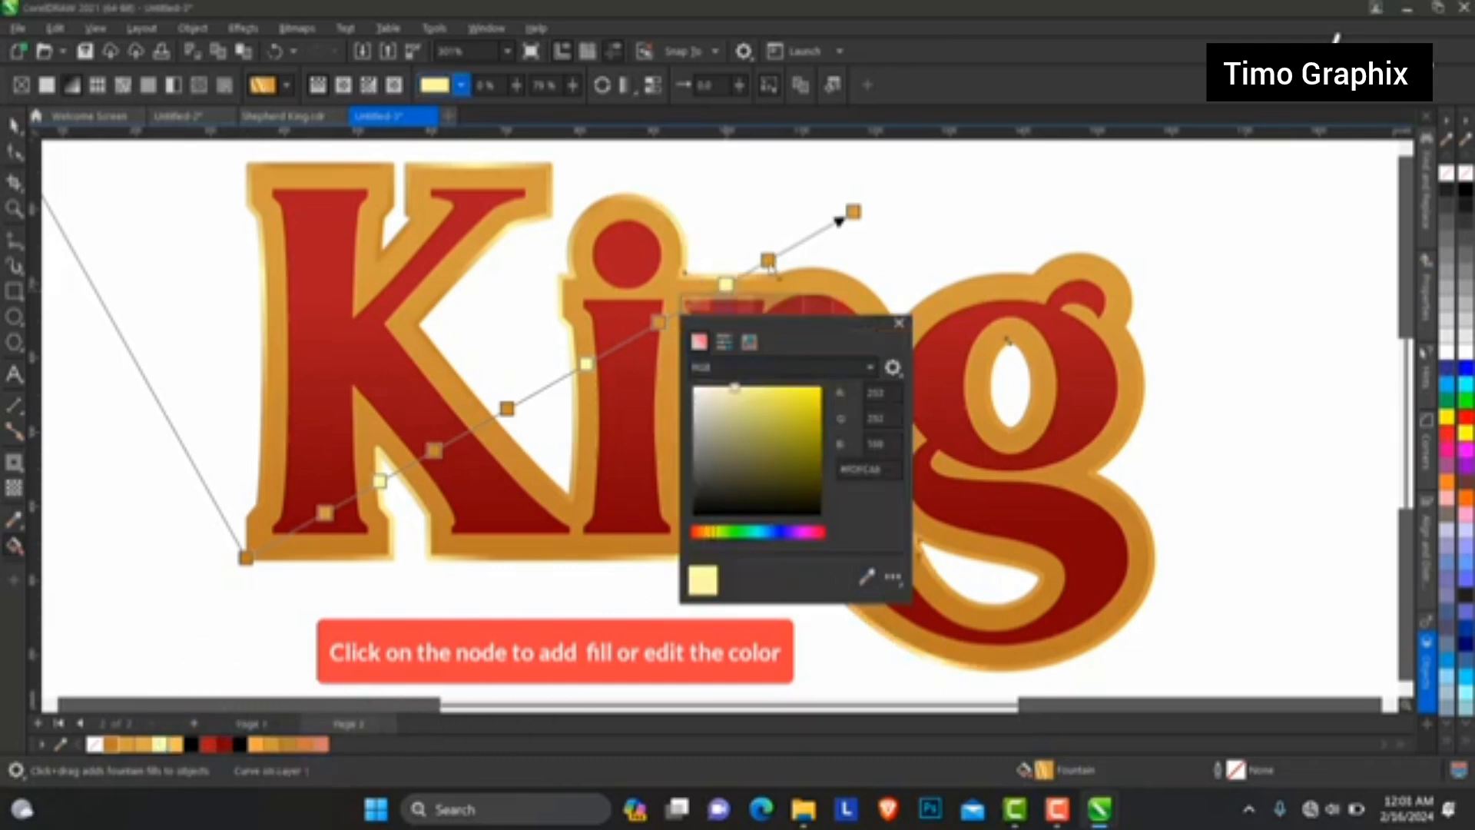
Extend the outline gradient's end toward the upper right above the g, and space the intermediate nodes more evenly by shifting them back.
drag(769, 261, 1004, 197)
drag(570, 403, 542, 416)
drag(670, 358, 617, 381)
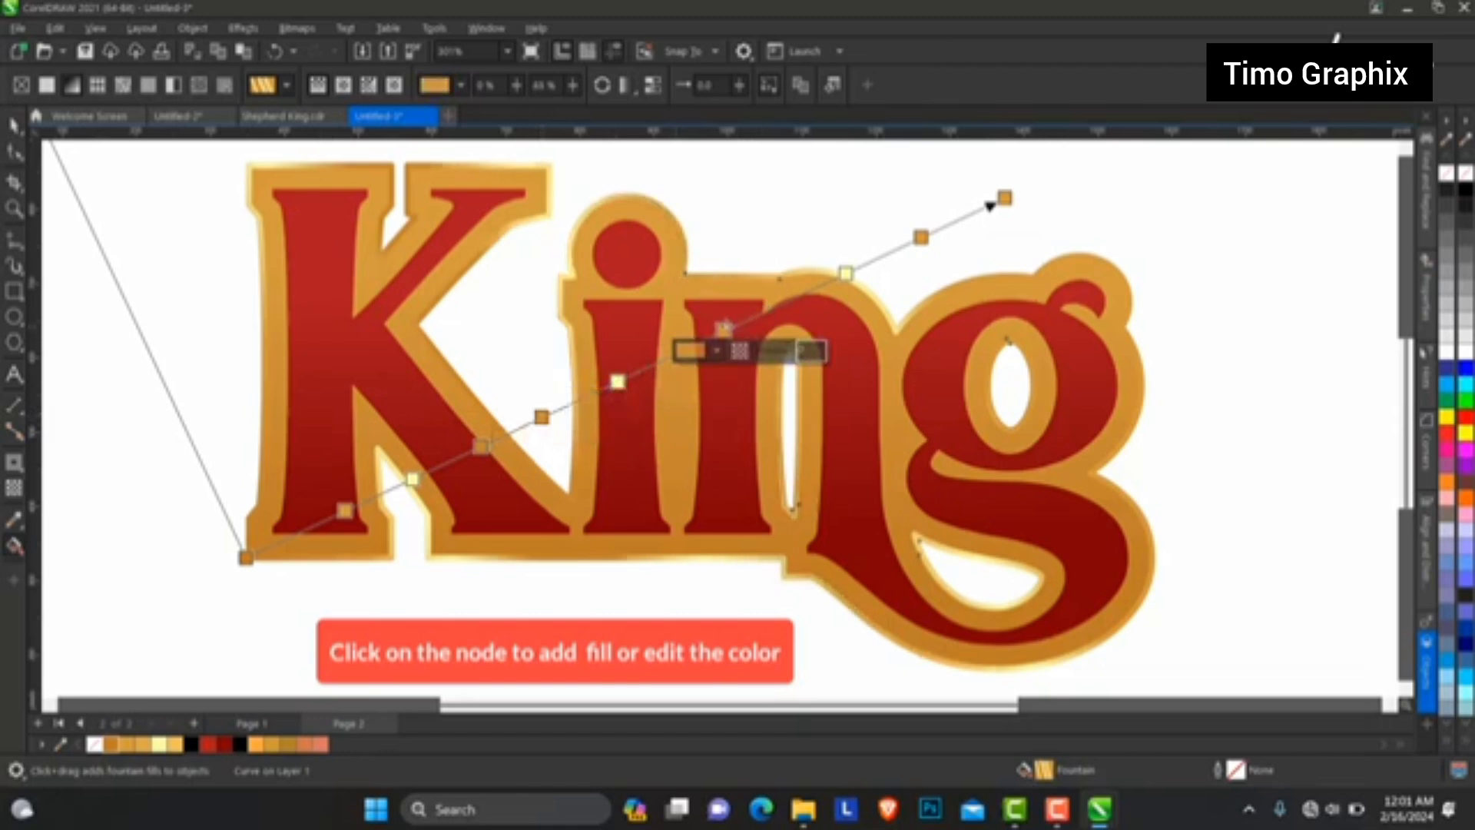
drag(844, 274, 799, 295)
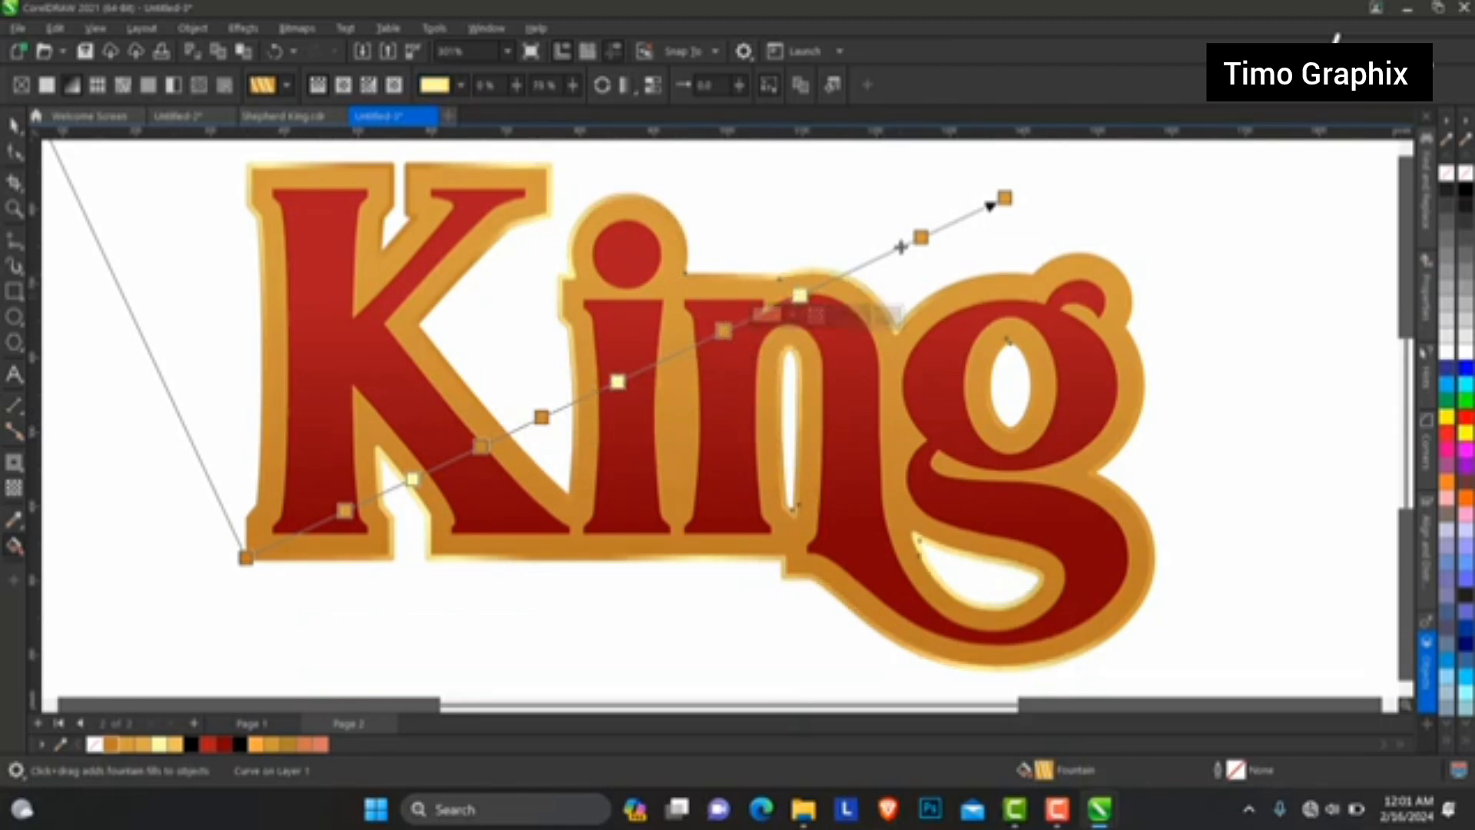
drag(920, 236, 875, 258)
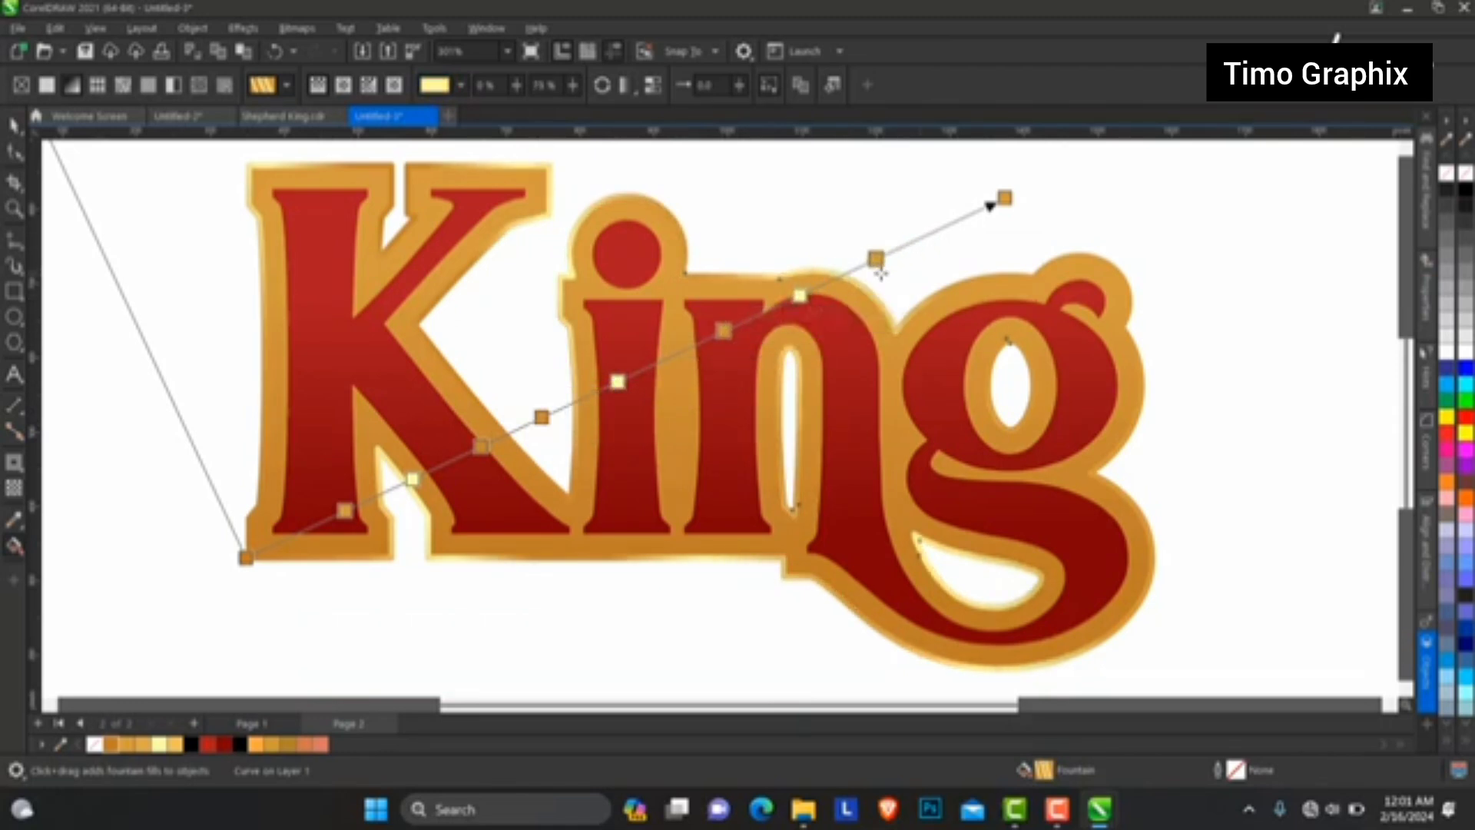
Add a pale yellow node at 94% near the gradient's upper-right end, and deselect the outline object.
double_click(958, 218)
click(953, 240)
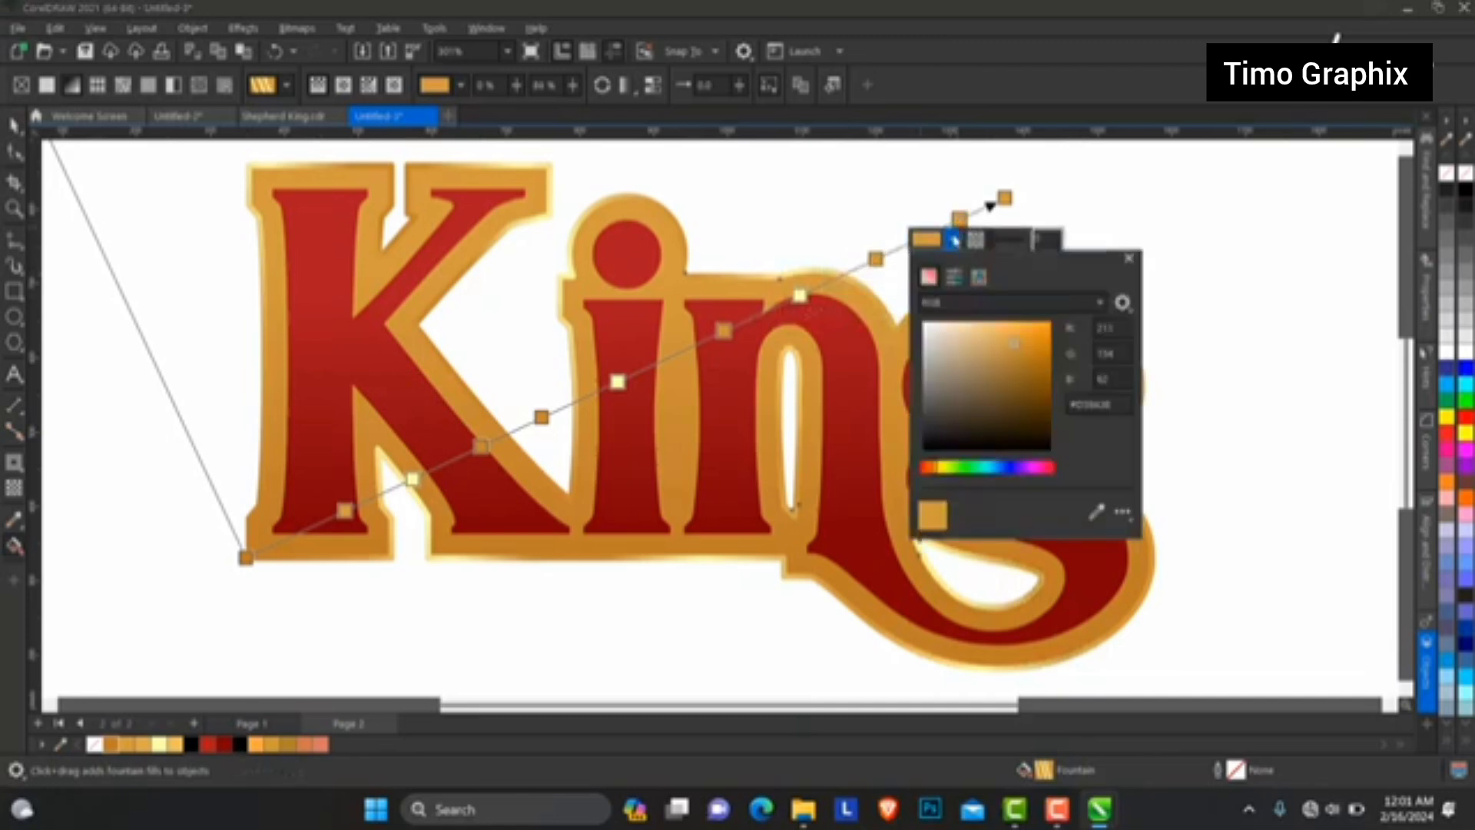
click(1096, 511)
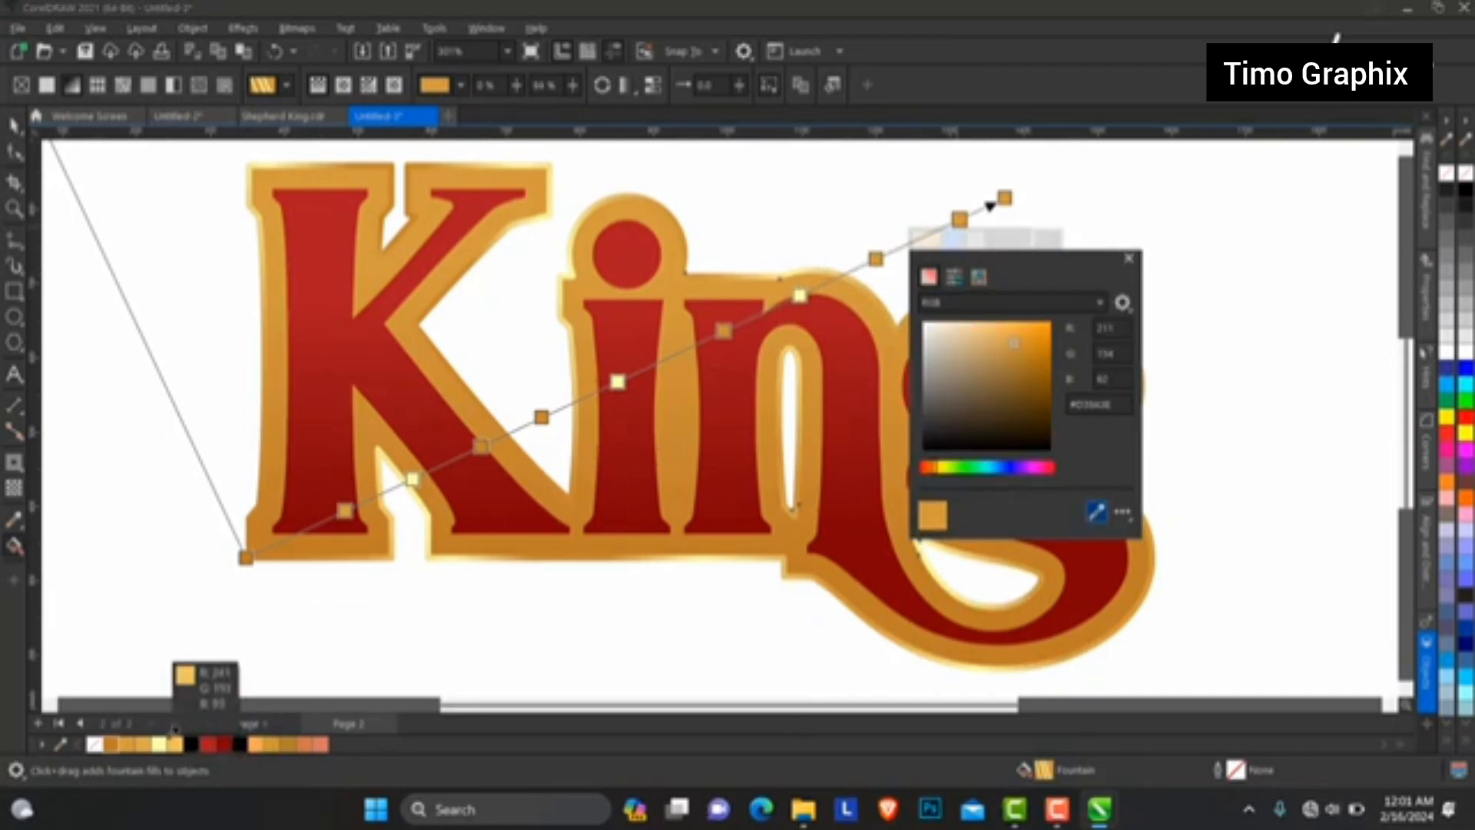
click(161, 744)
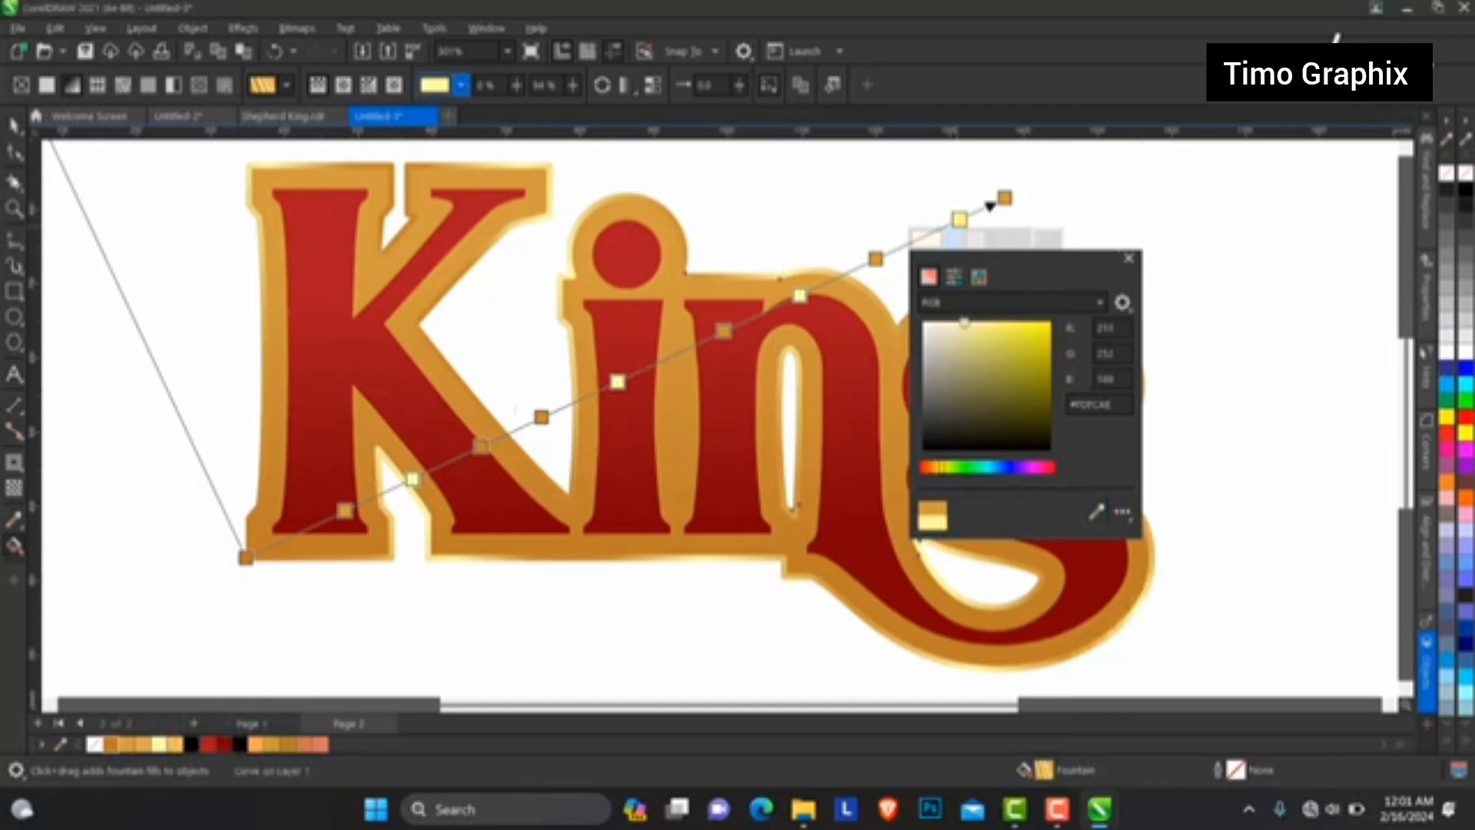
click(13, 125)
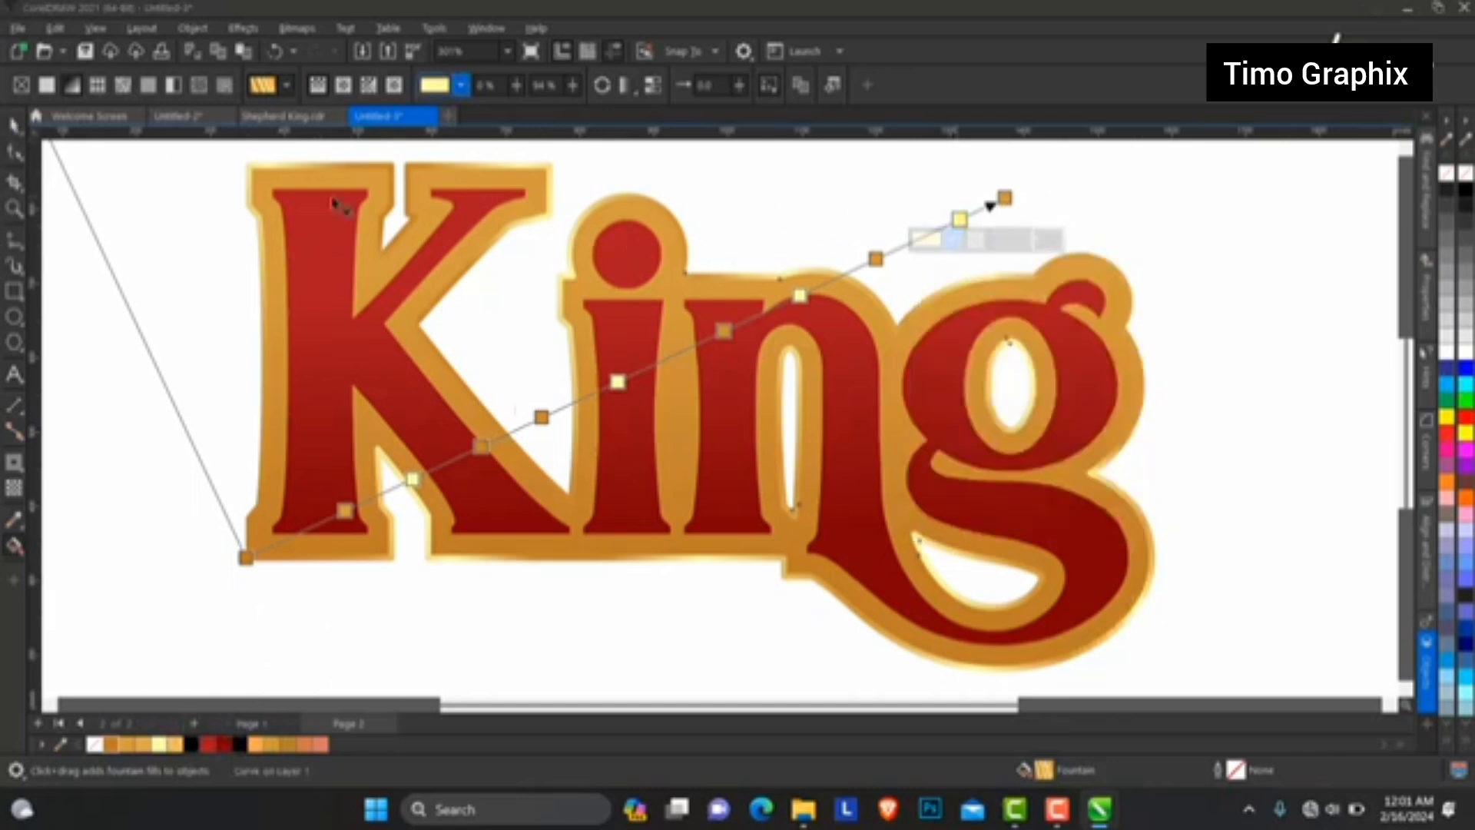
click(13, 125)
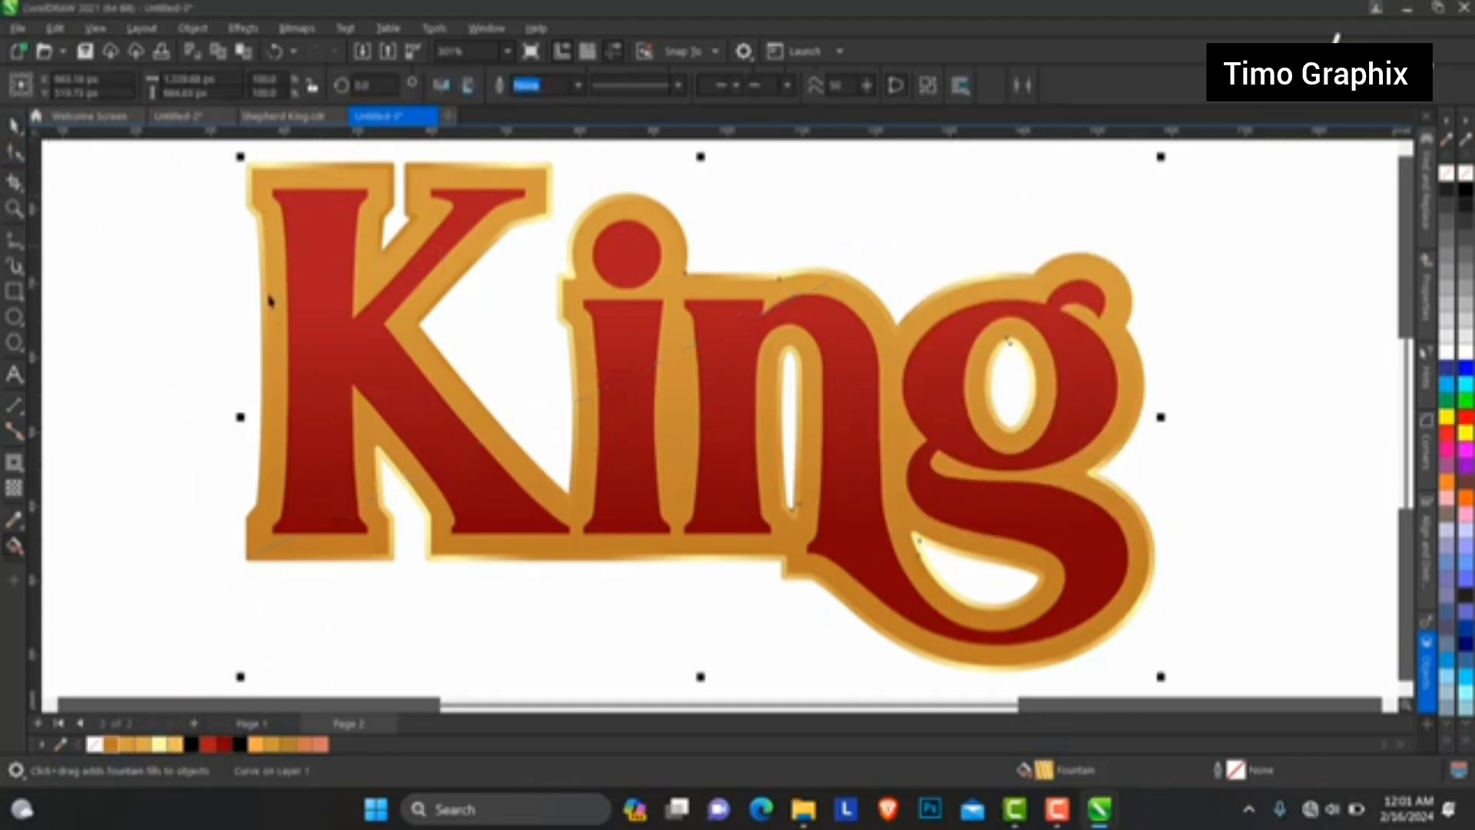
click(205, 293)
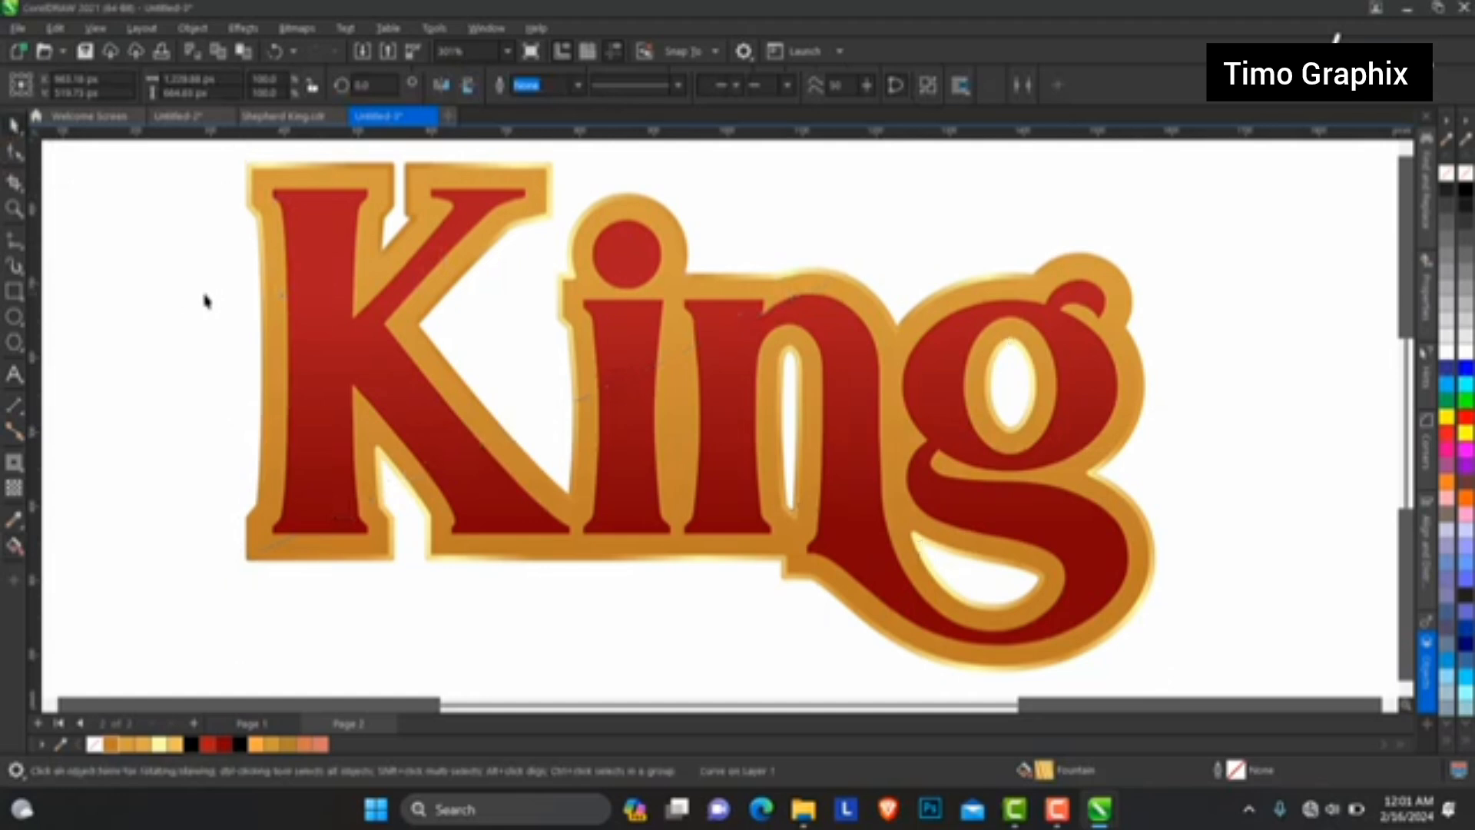
Undo a slight nudge of the red King text and move the text to the right, offset from its golden contour.
click(325, 319)
drag(367, 330, 362, 325)
key(ctrl+z)
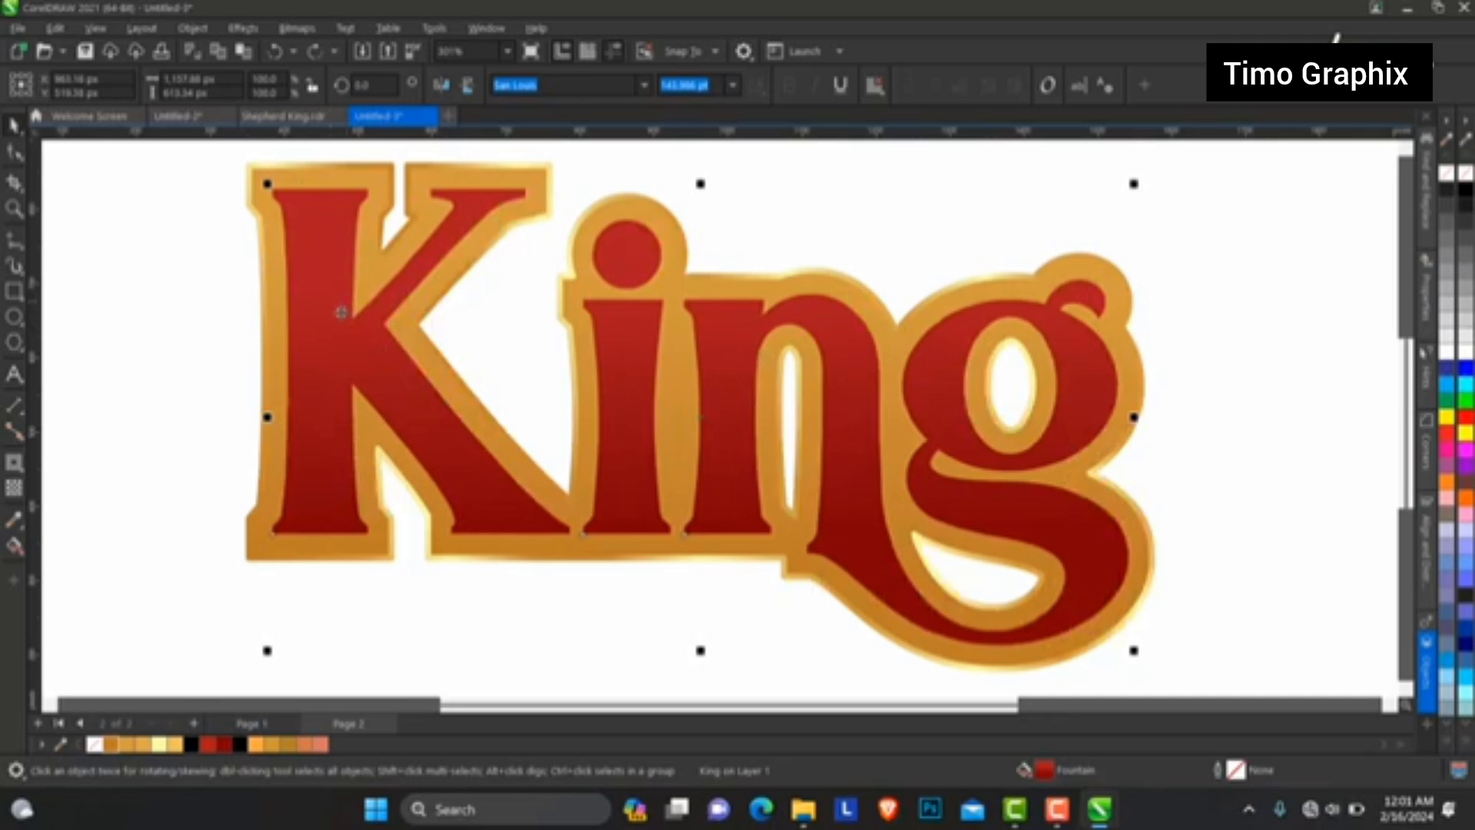
drag(332, 310, 425, 319)
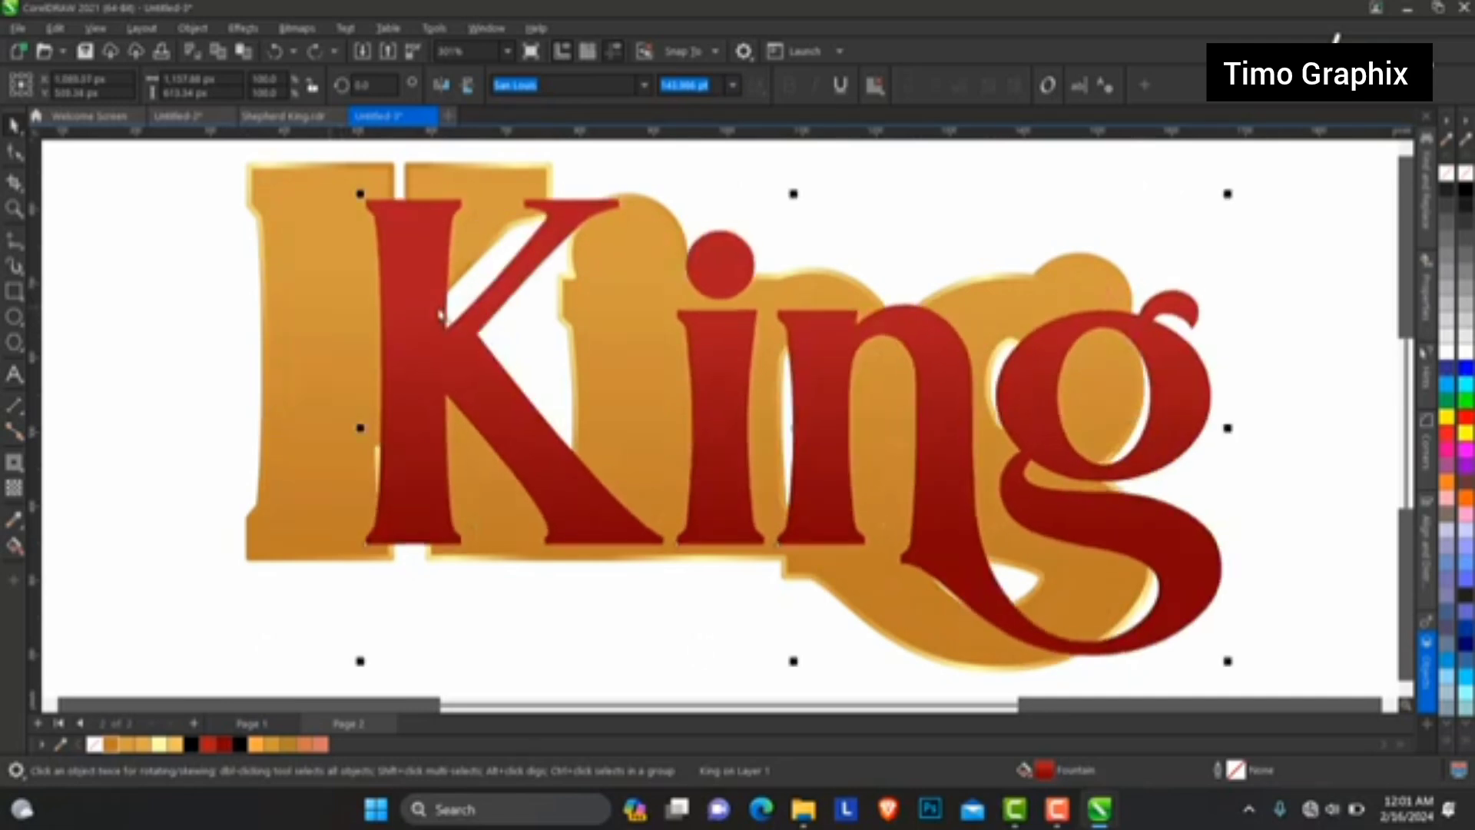
Undo the King text's offset, duplicate the red text in place, and undo the trial moves of the copy.
key(ctrl+z)
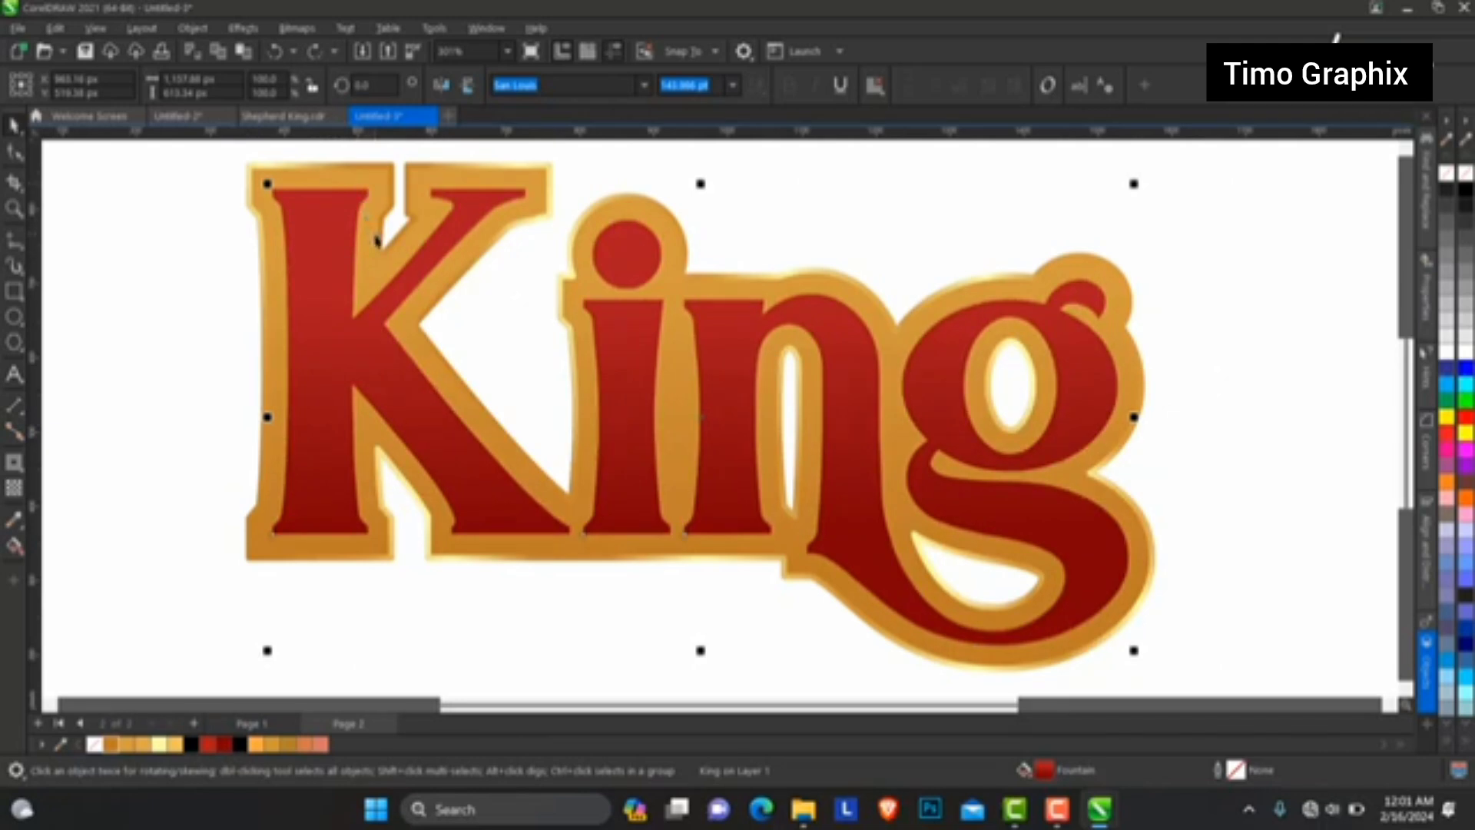
key(plus)
drag(329, 305, 419, 323)
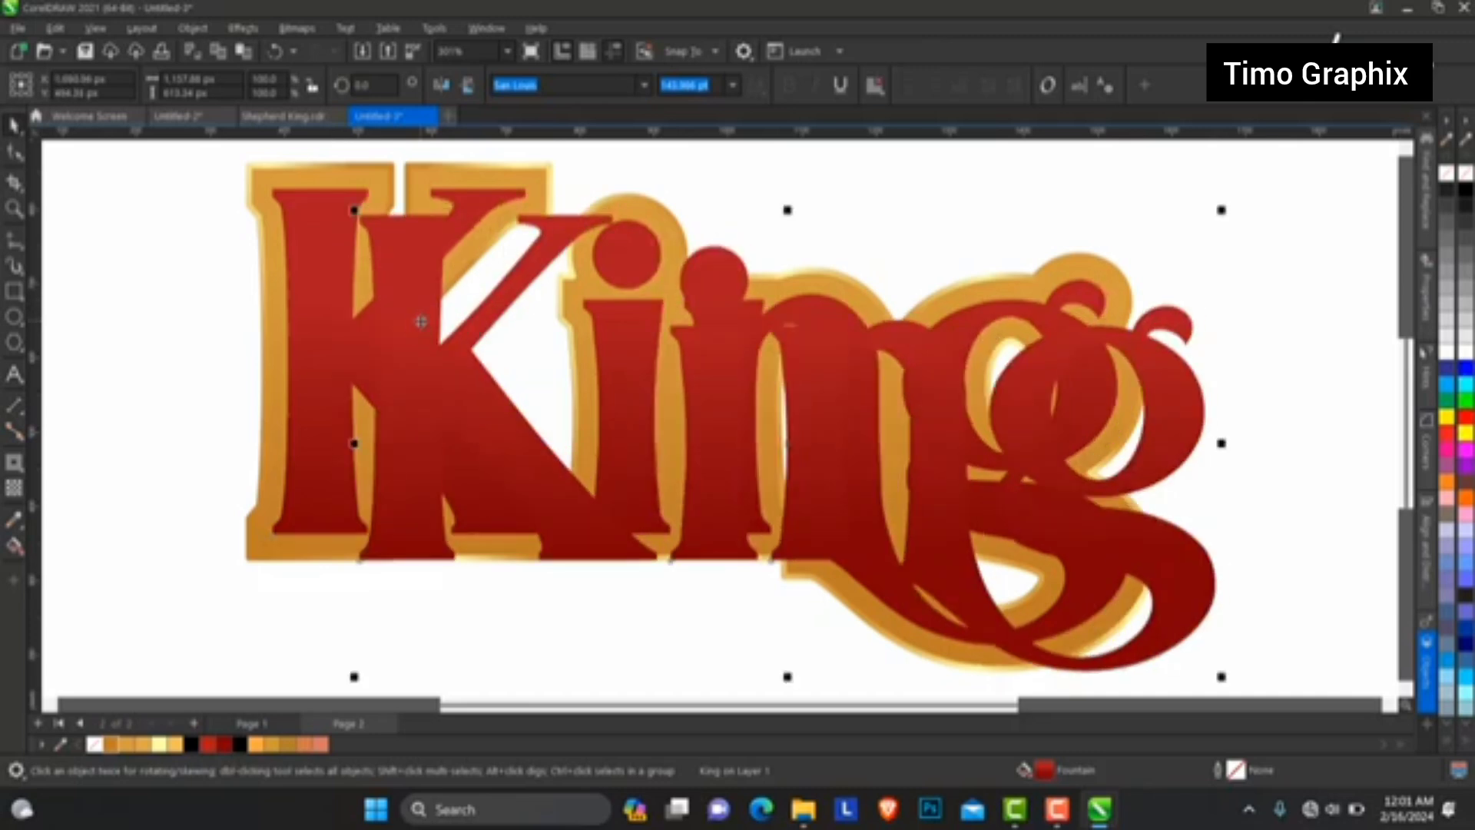
key(ctrl+z)
drag(332, 275, 428, 285)
key(ctrl+z)
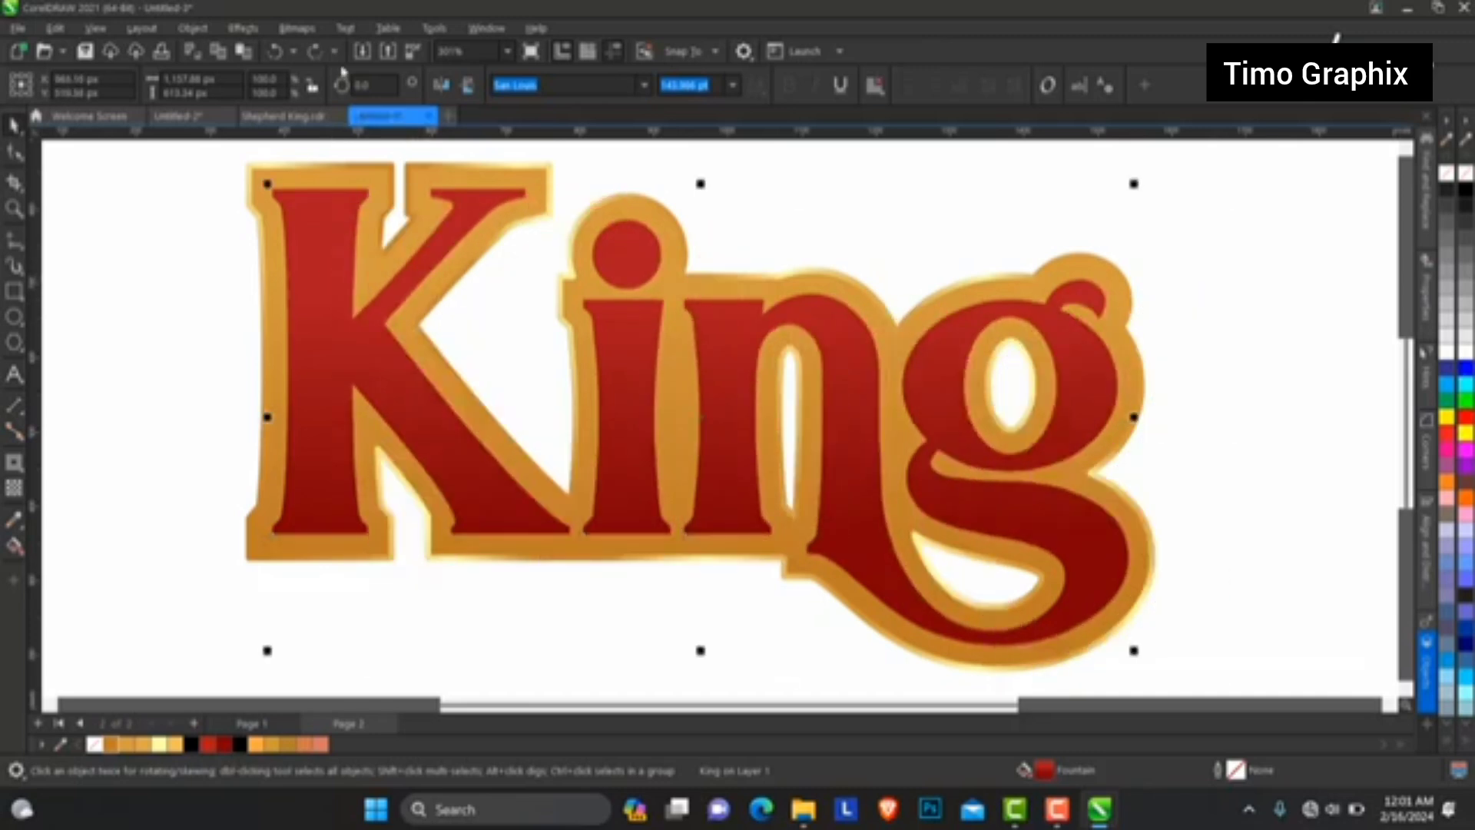
Apply the Plastic transform effect to the red King text and raise its highlight to 74.
click(298, 34)
mouse_move(256, 34)
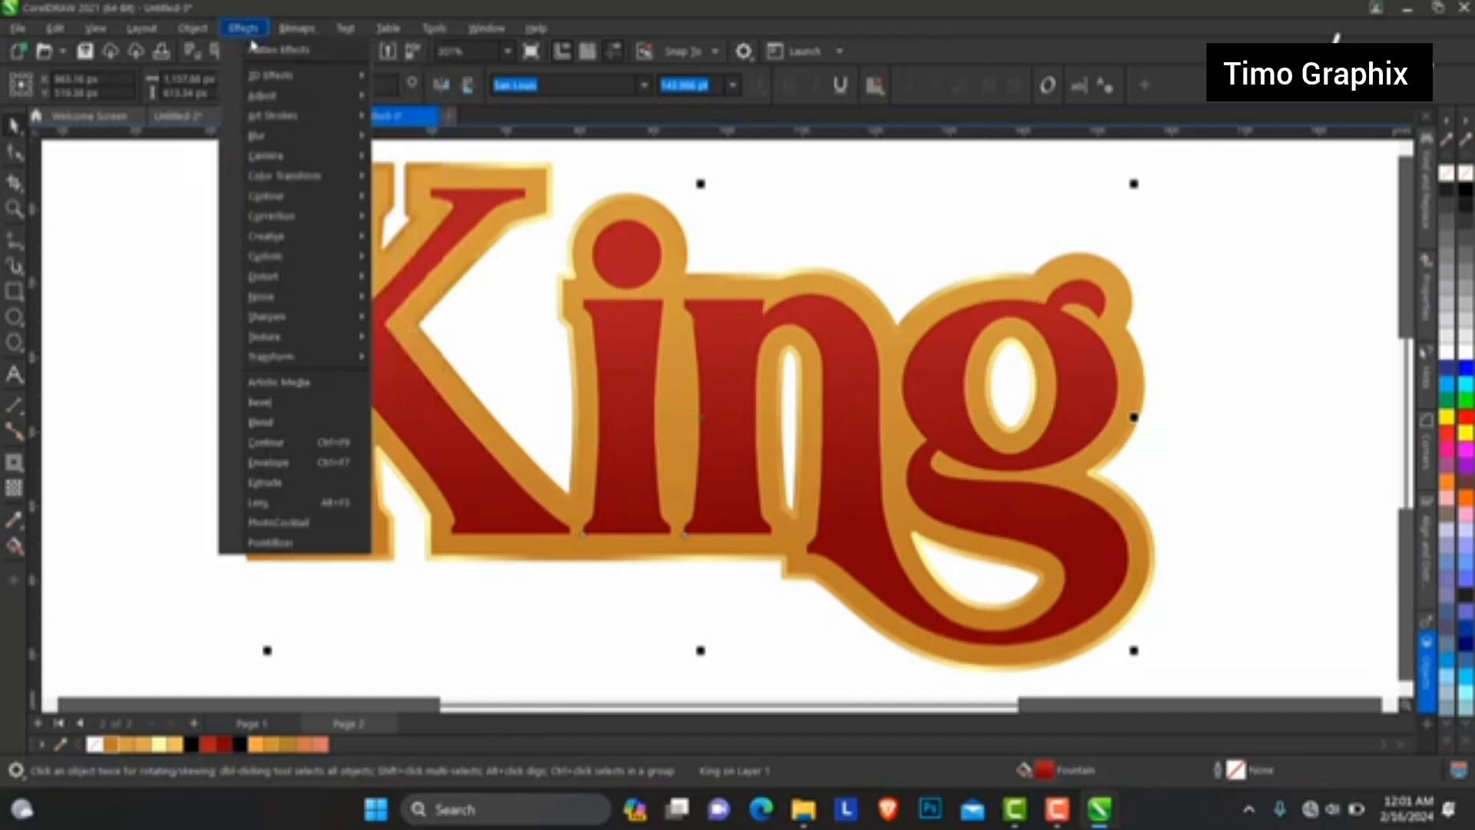
mouse_move(327, 339)
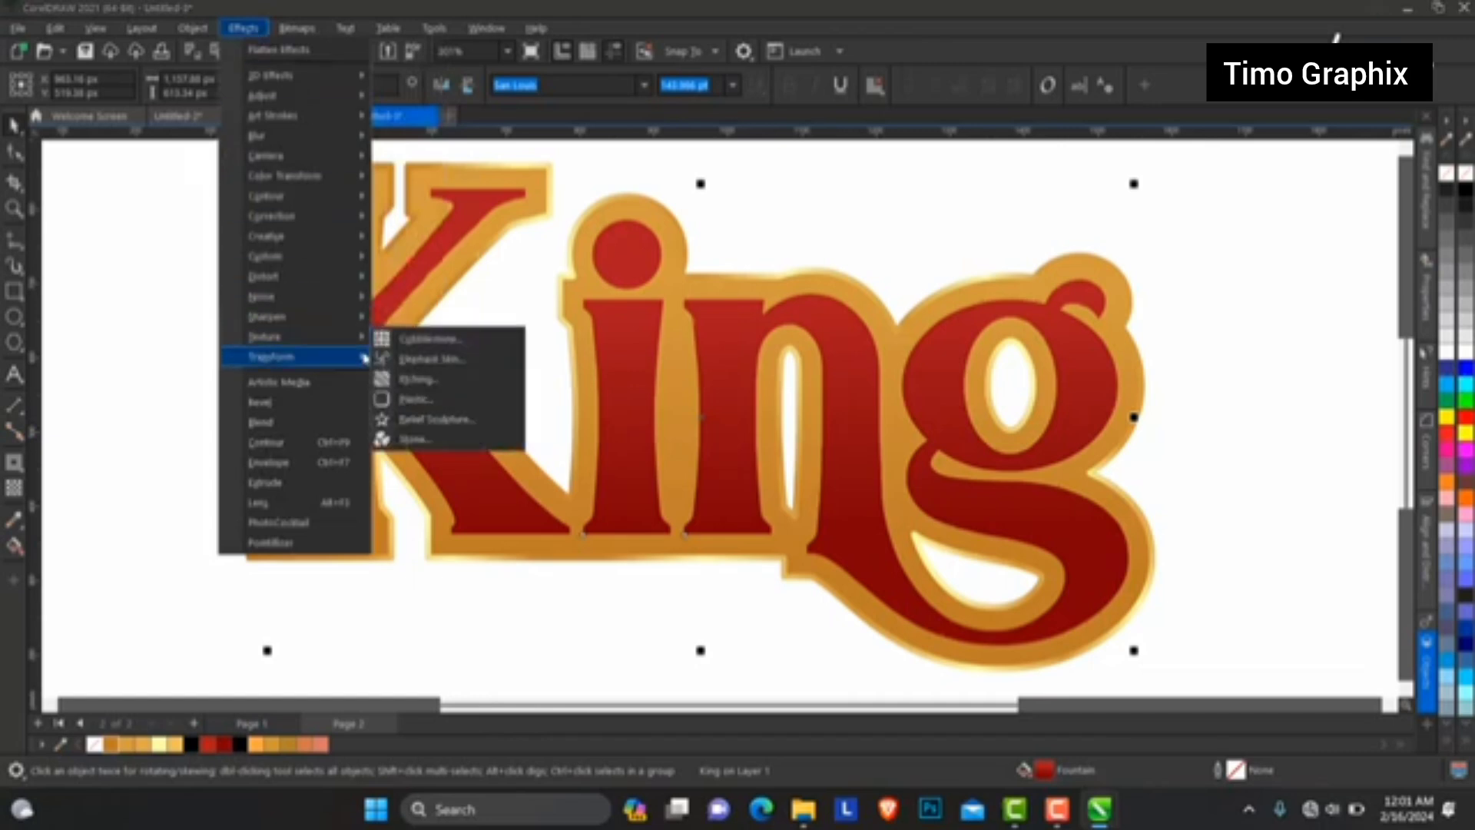
click(450, 408)
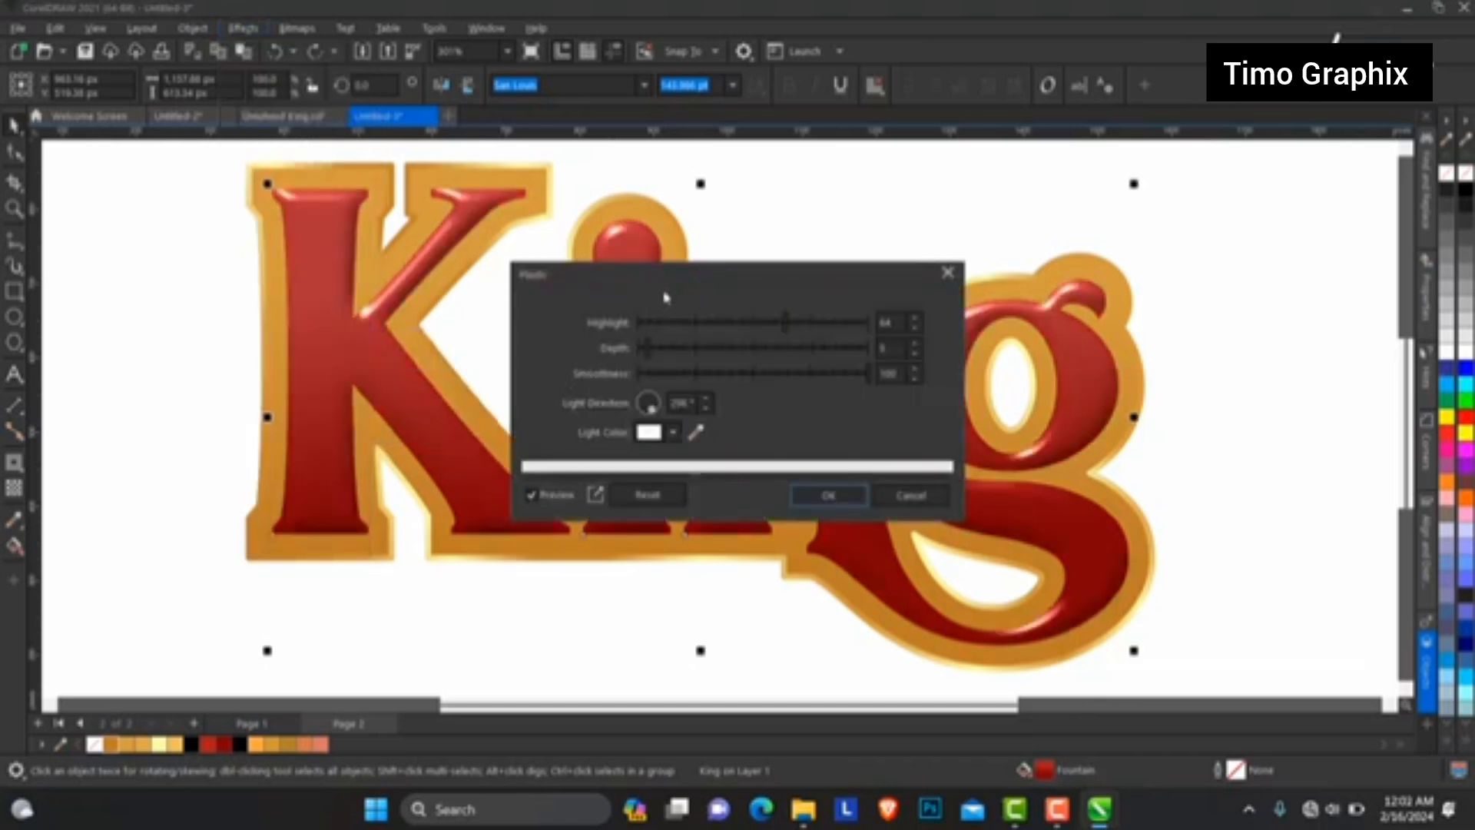
drag(680, 274, 406, 493)
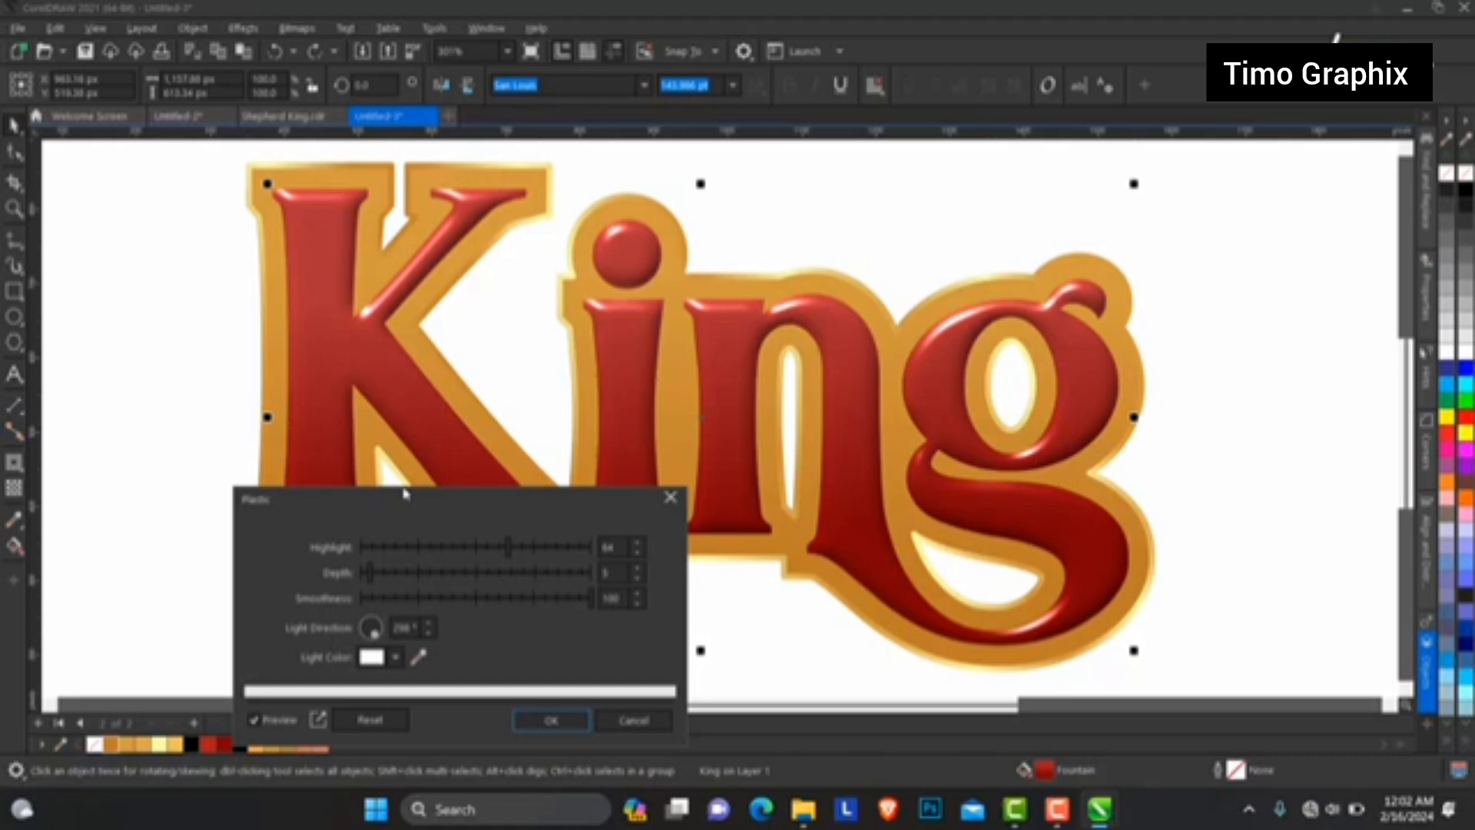
drag(530, 506, 1173, 396)
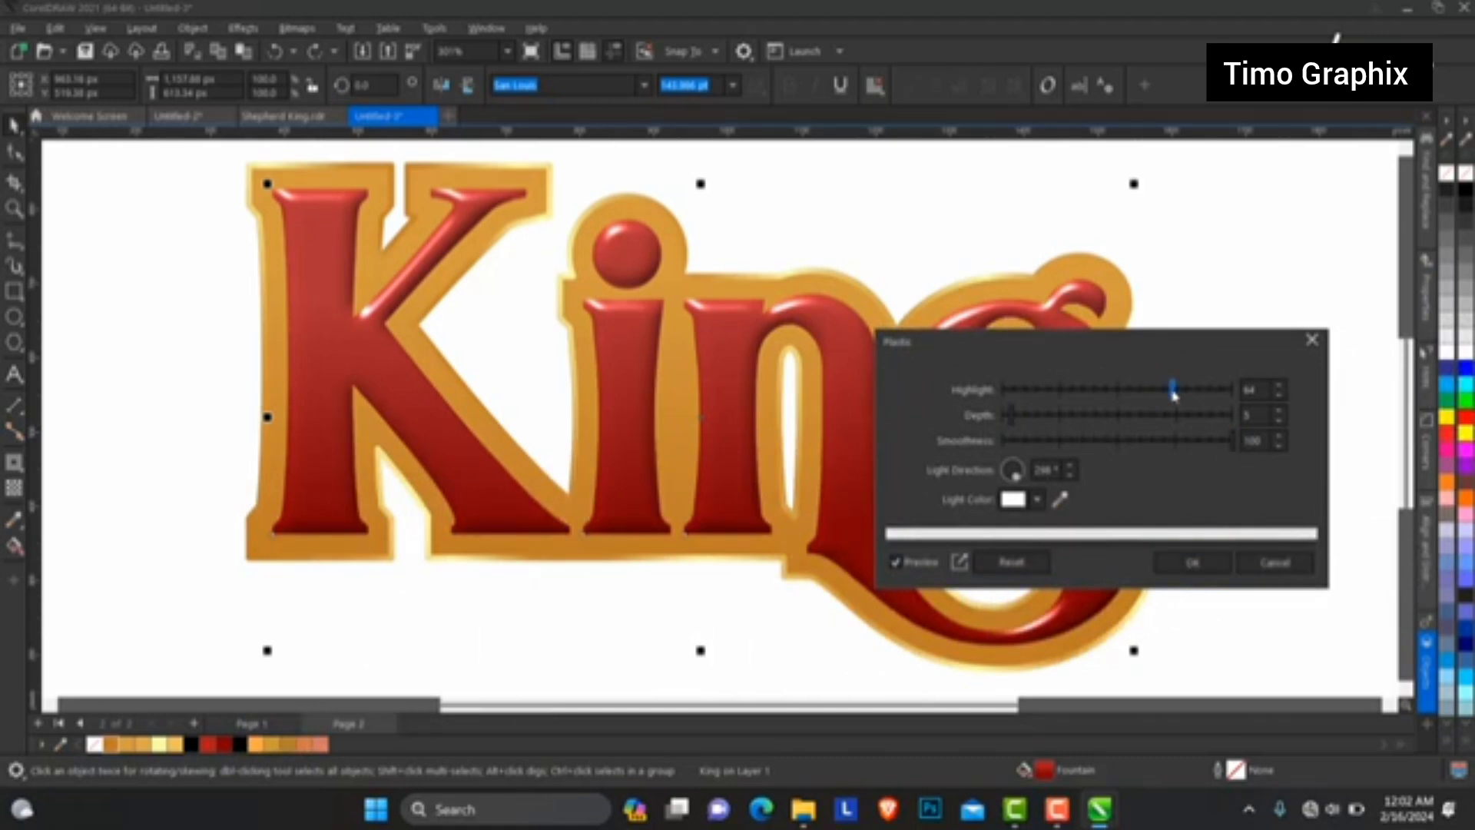
drag(1113, 343, 640, 426)
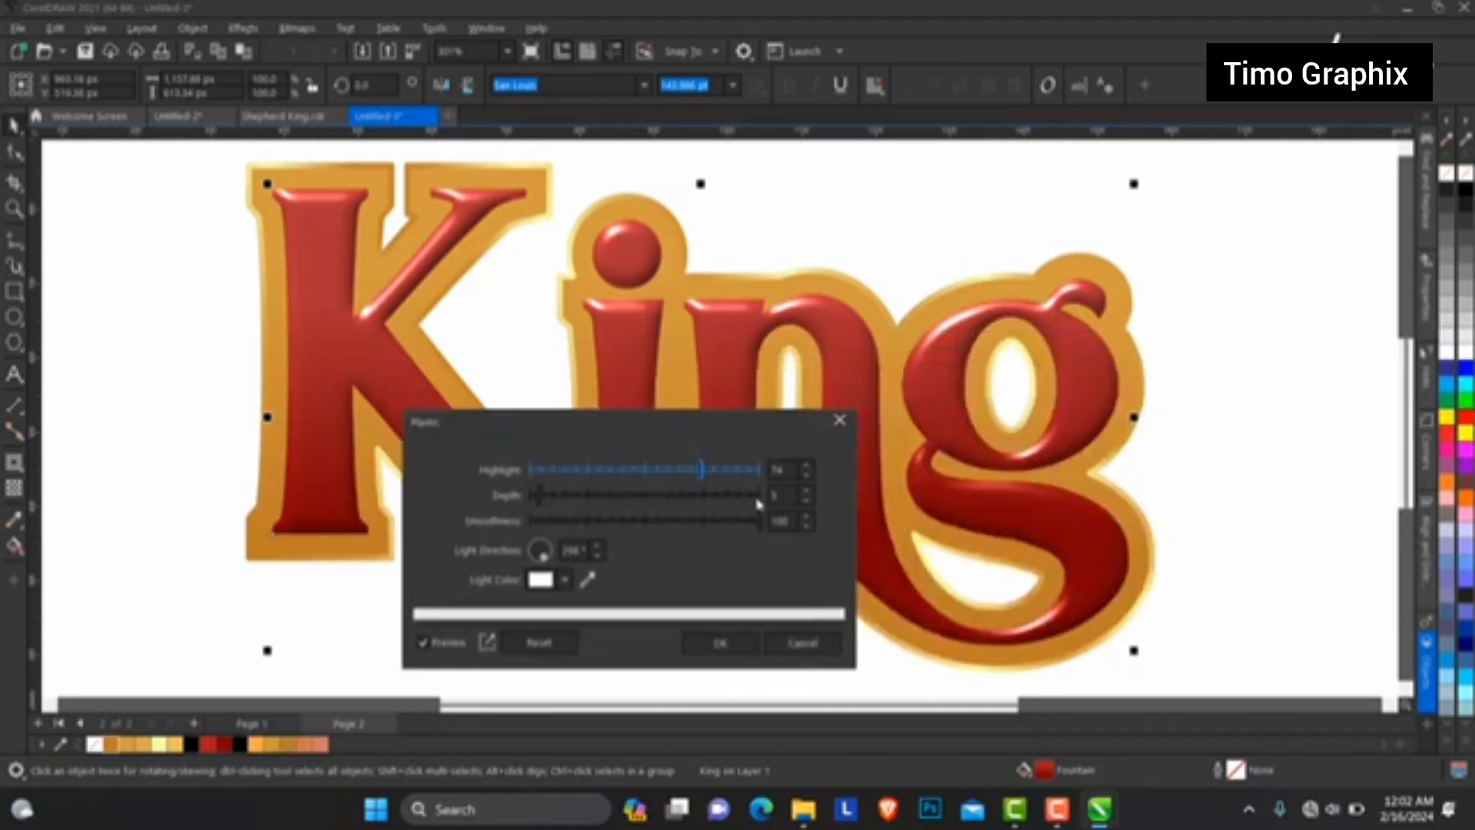
Try Plastic smoothness values of 63 and 43, and settle on 95.
click(674, 522)
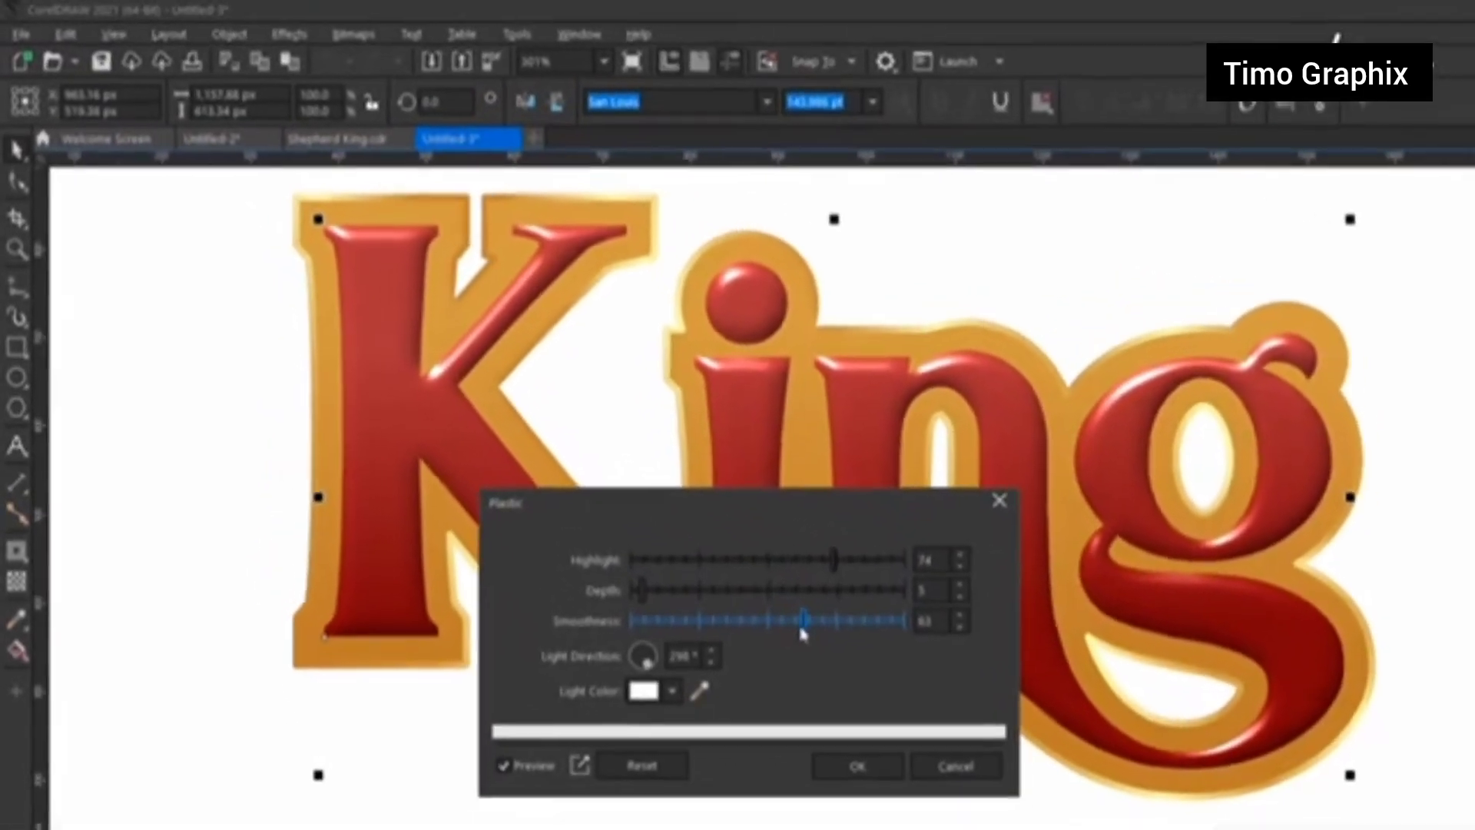
click(629, 523)
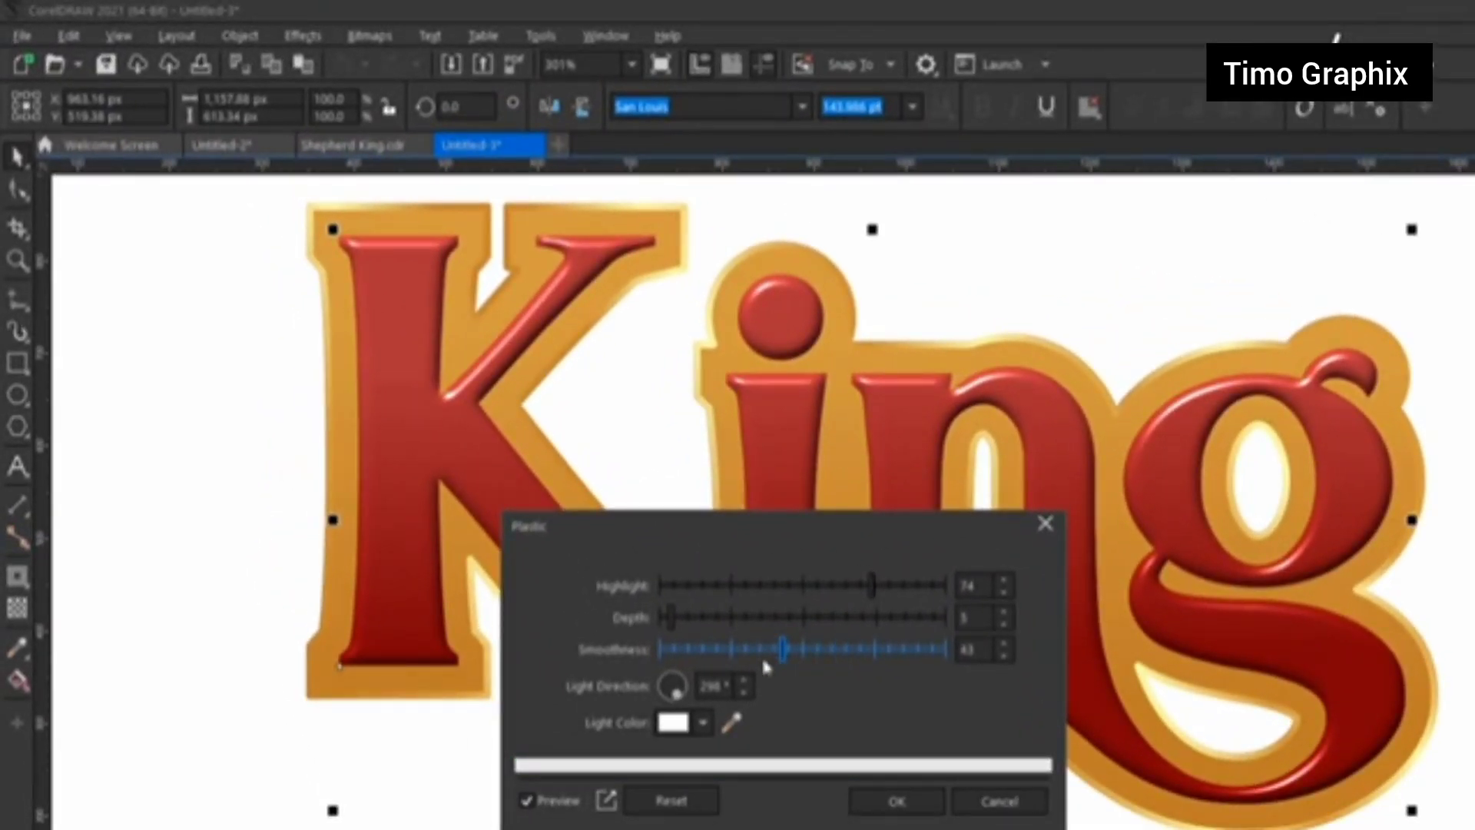
drag(762, 659, 936, 660)
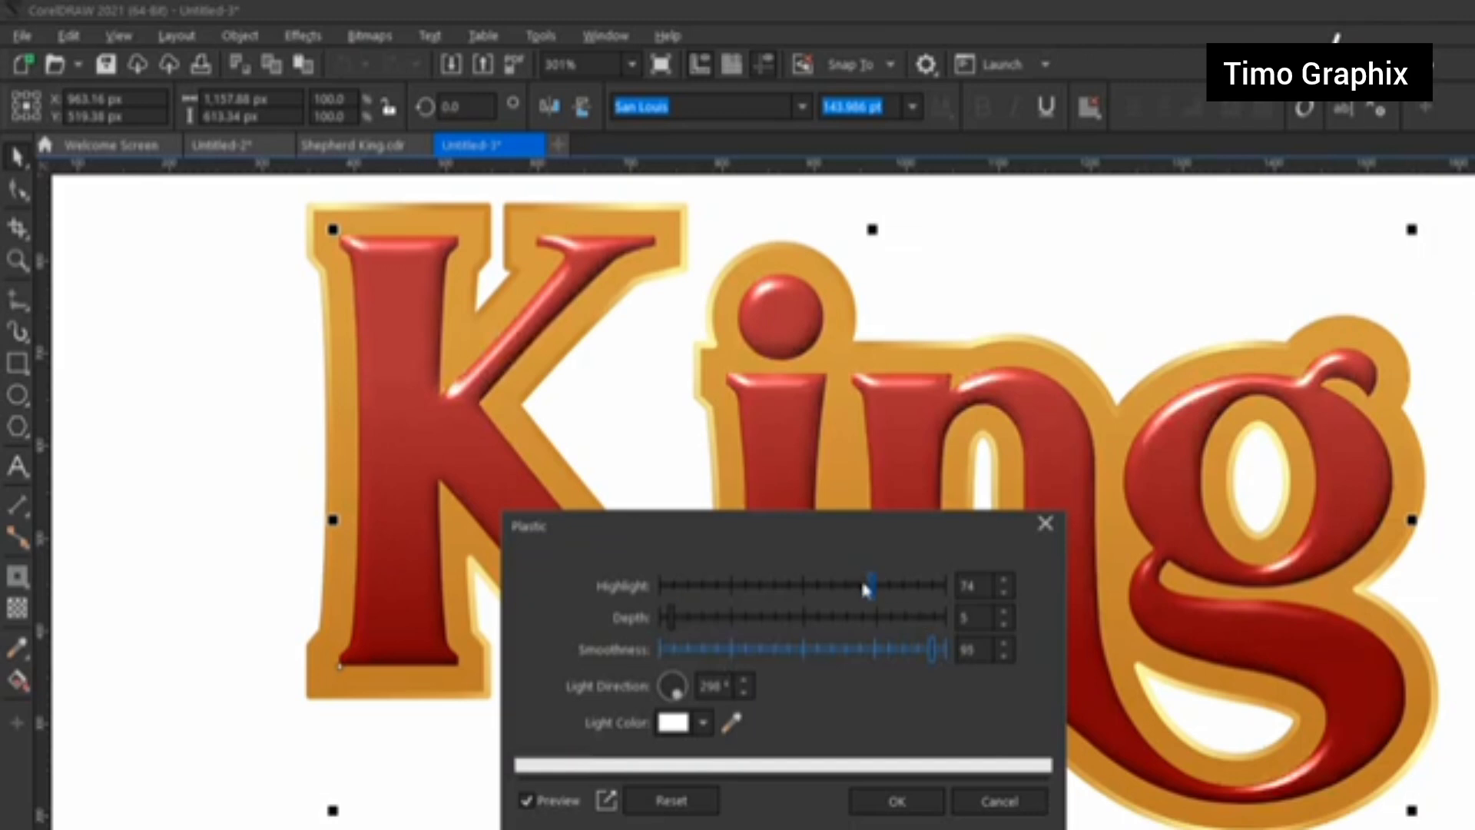
Test Plastic highlight values of 91, 94 and 61, and settle on 75.
drag(772, 593, 931, 595)
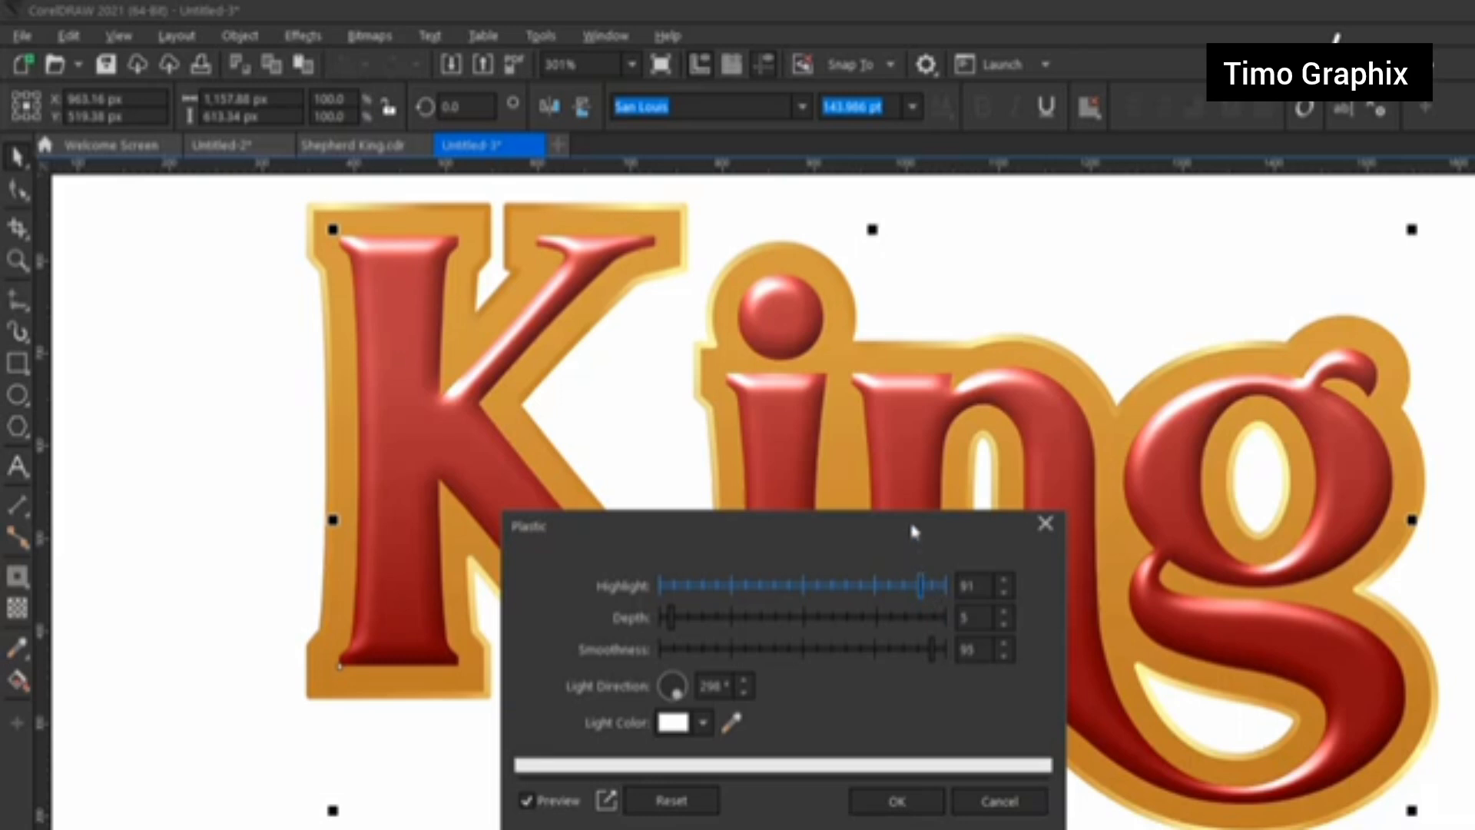
drag(910, 526, 950, 547)
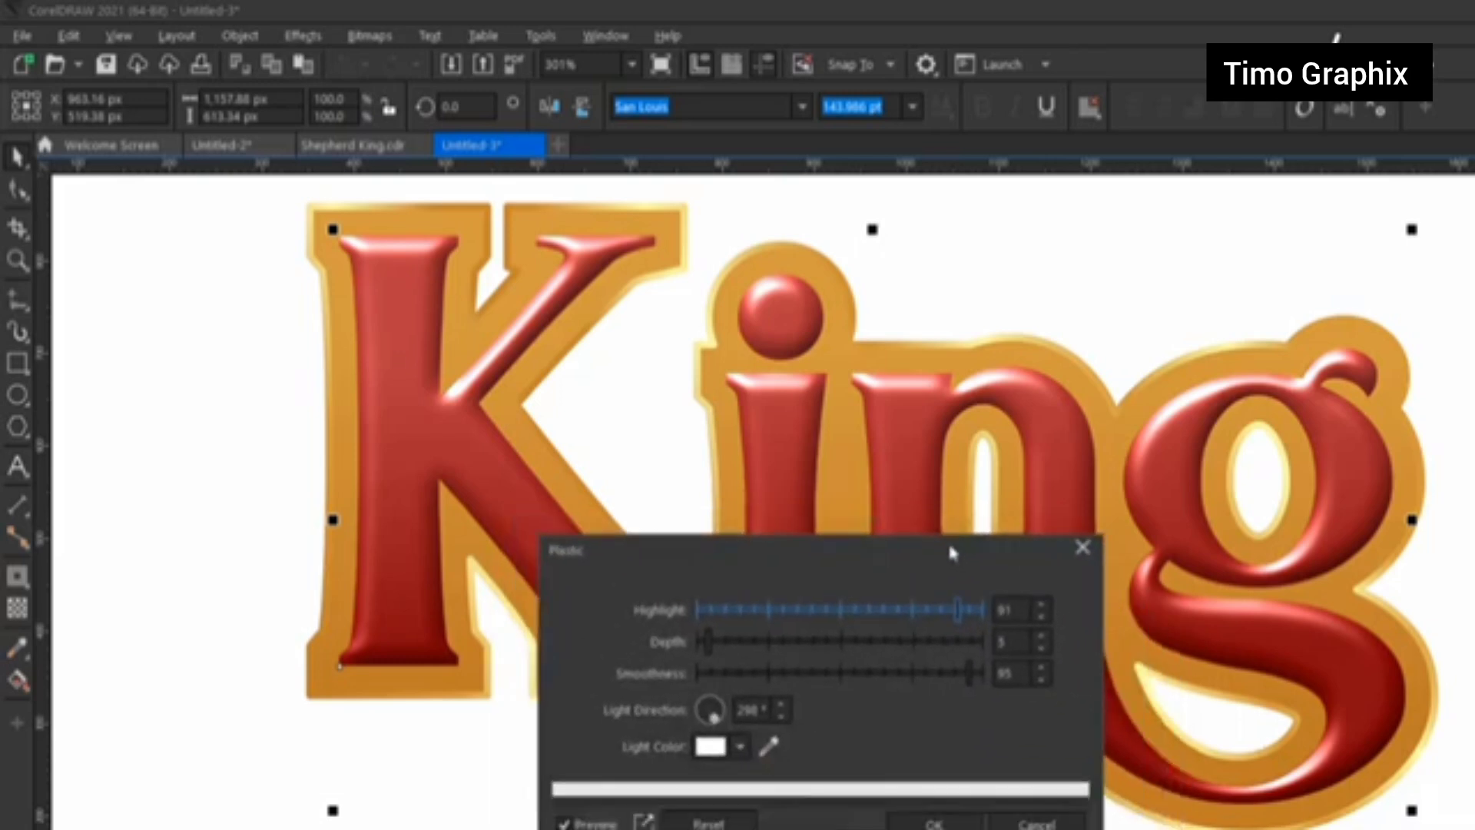
click(967, 611)
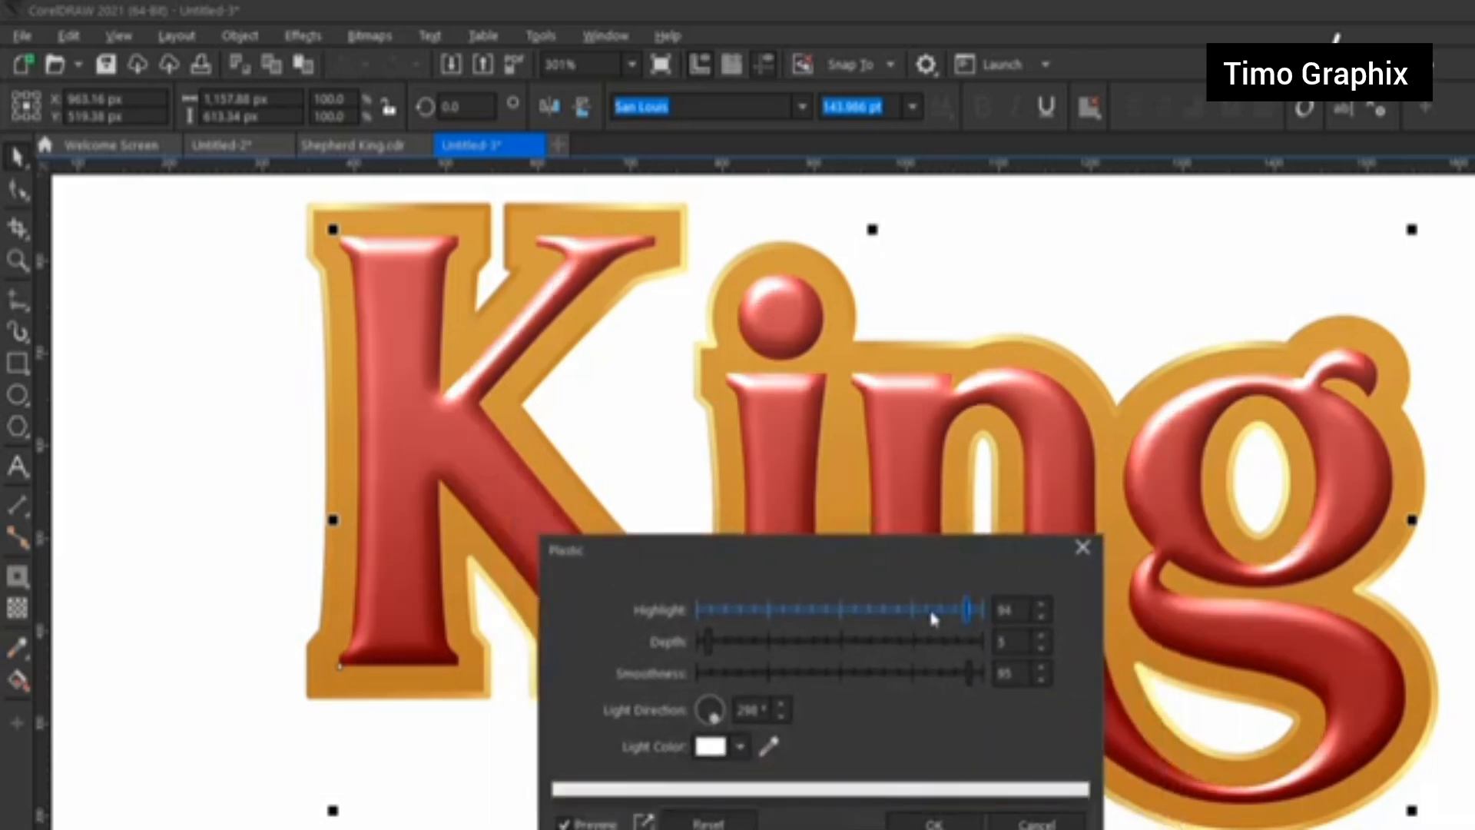
click(842, 610)
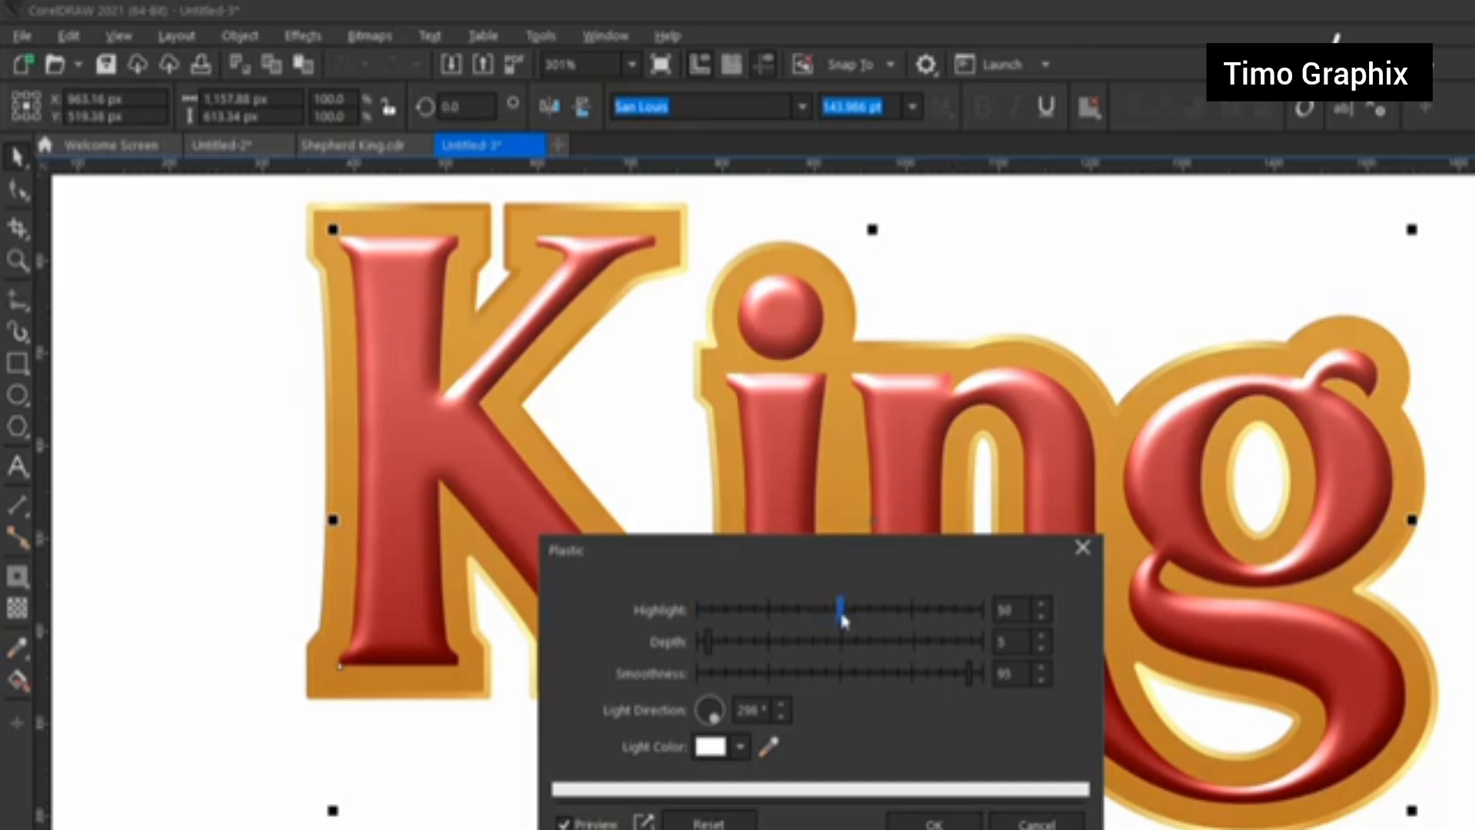
drag(845, 611, 883, 612)
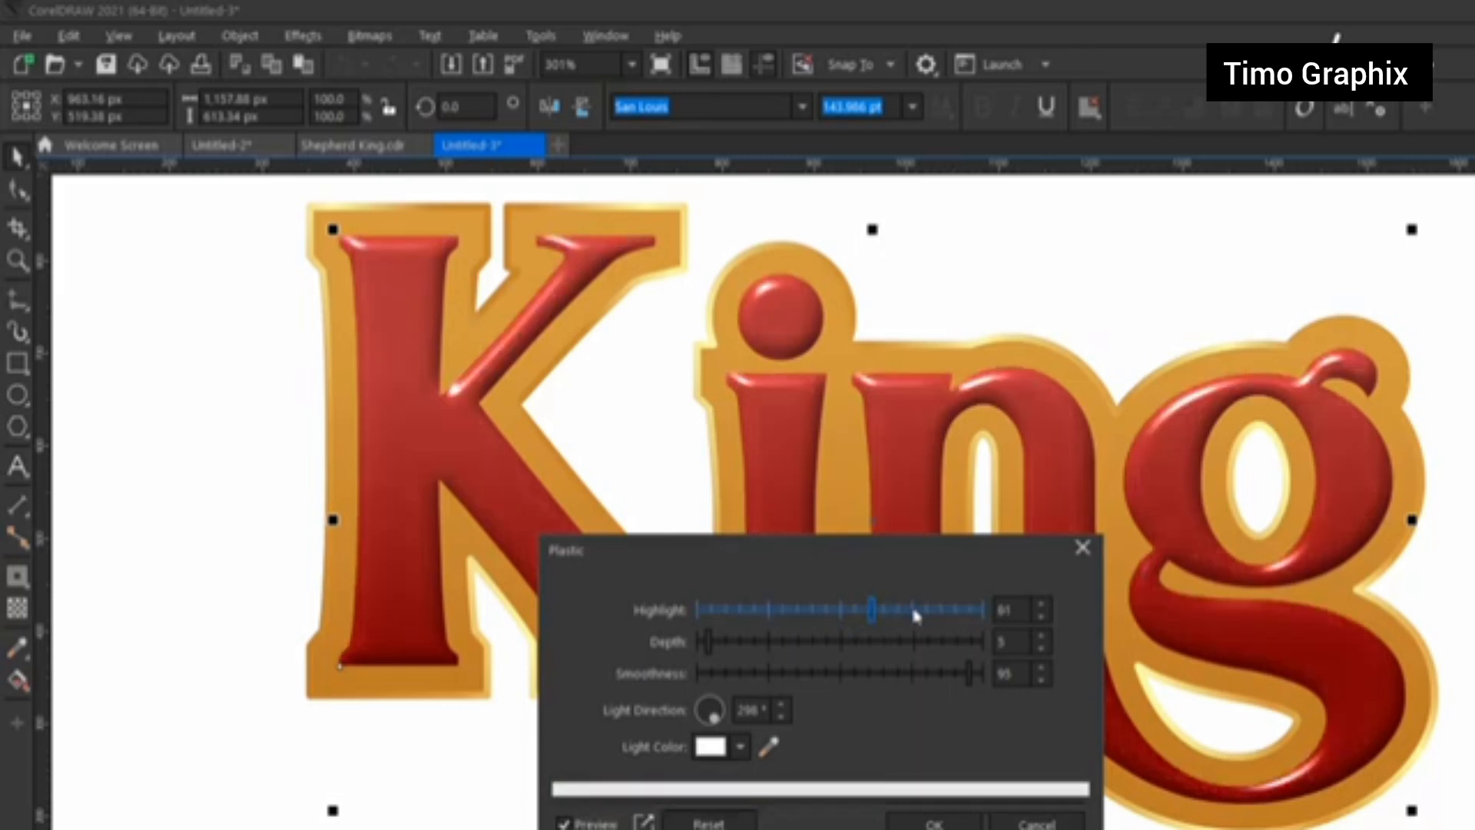
click(914, 612)
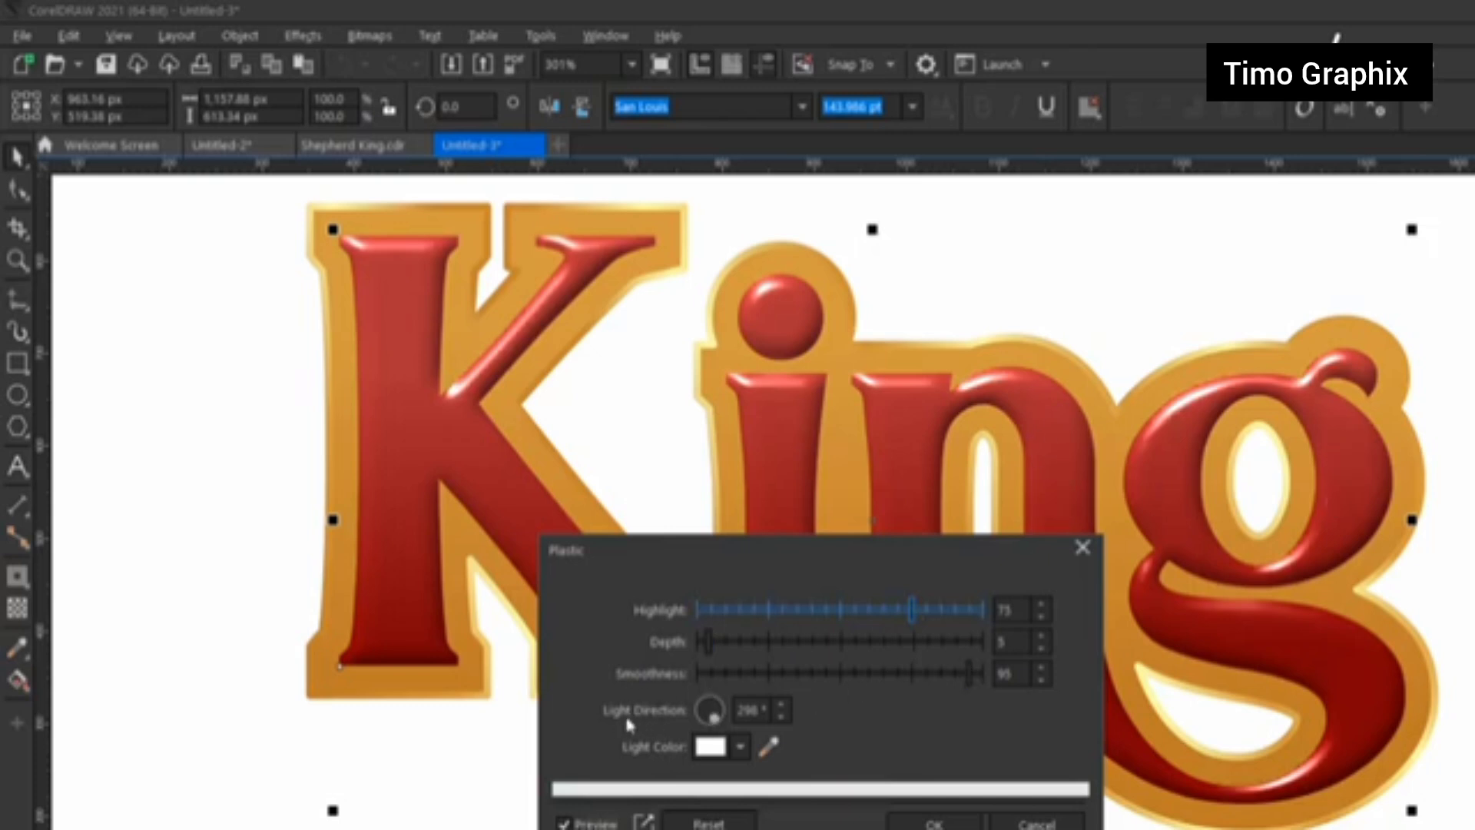
Try light directions of 22° and 270° for the Plastic effect, and turn the light to 300°.
drag(713, 726, 727, 712)
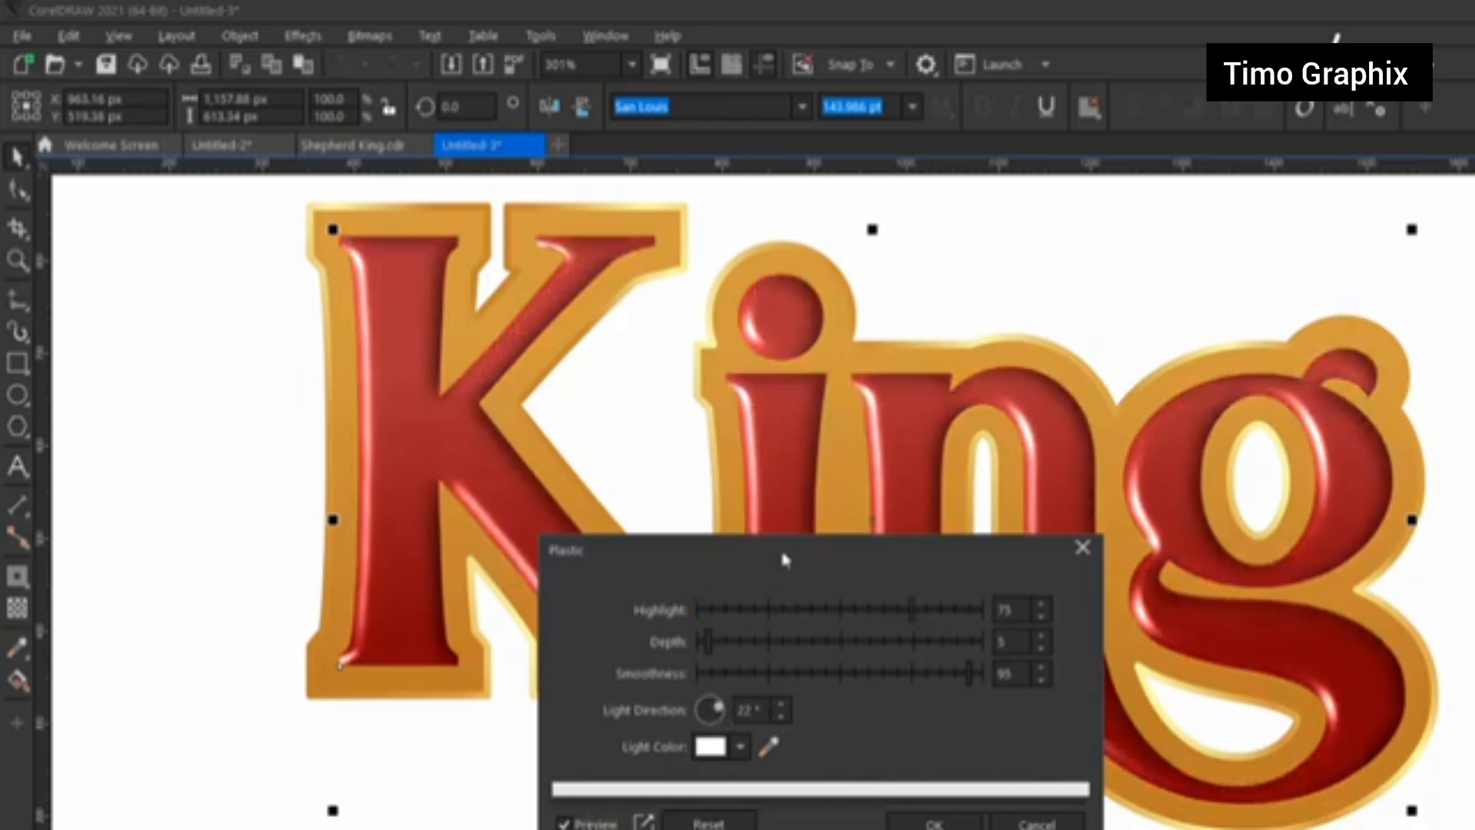
drag(783, 559, 1343, 399)
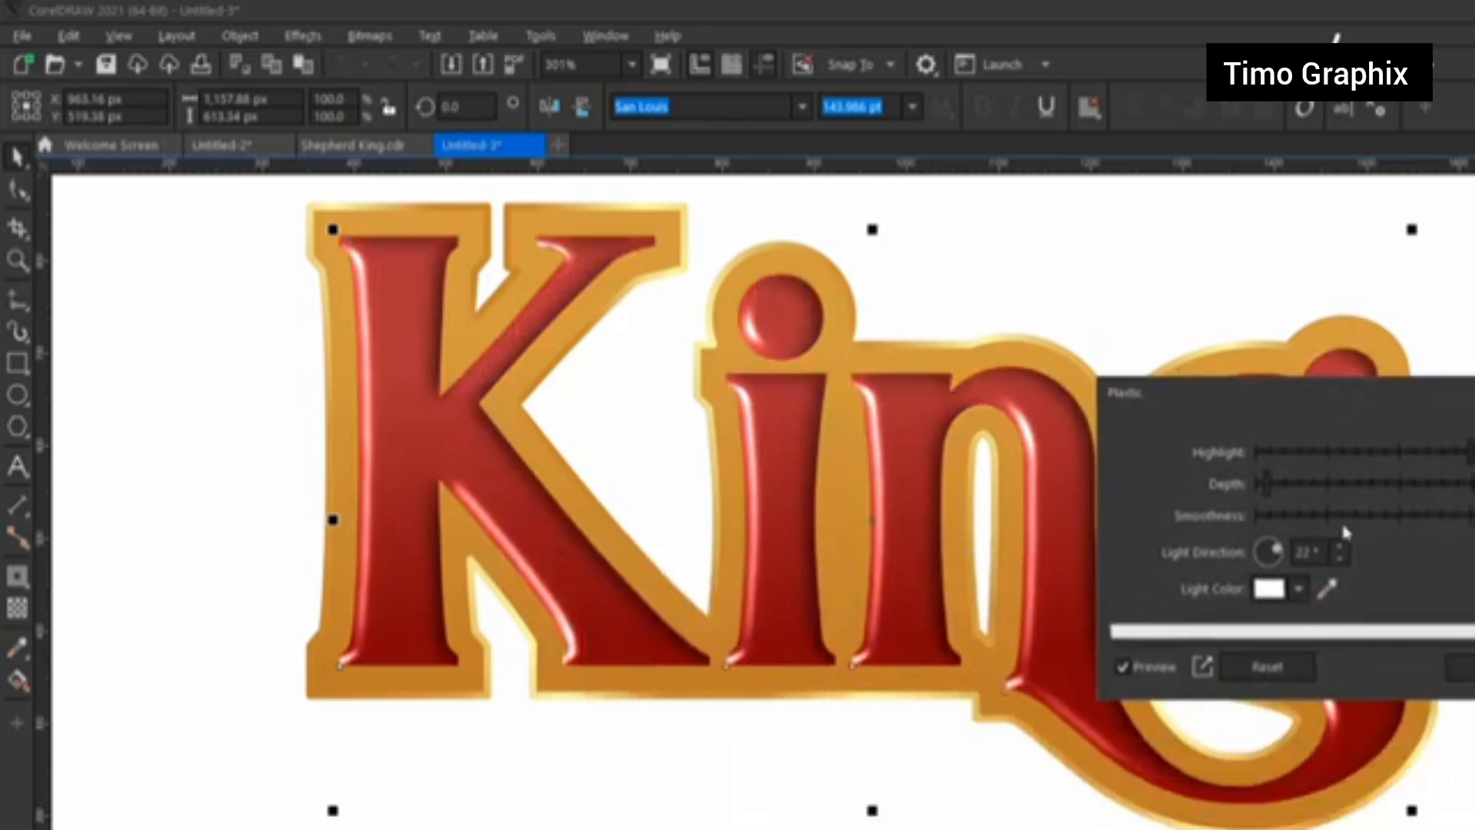
mouse_move(1275, 545)
mouse_down()
mouse_move(1258, 554)
mouse_move(1268, 540)
mouse_move(1282, 558)
mouse_move(1275, 580)
mouse_move(1273, 563)
mouse_up()
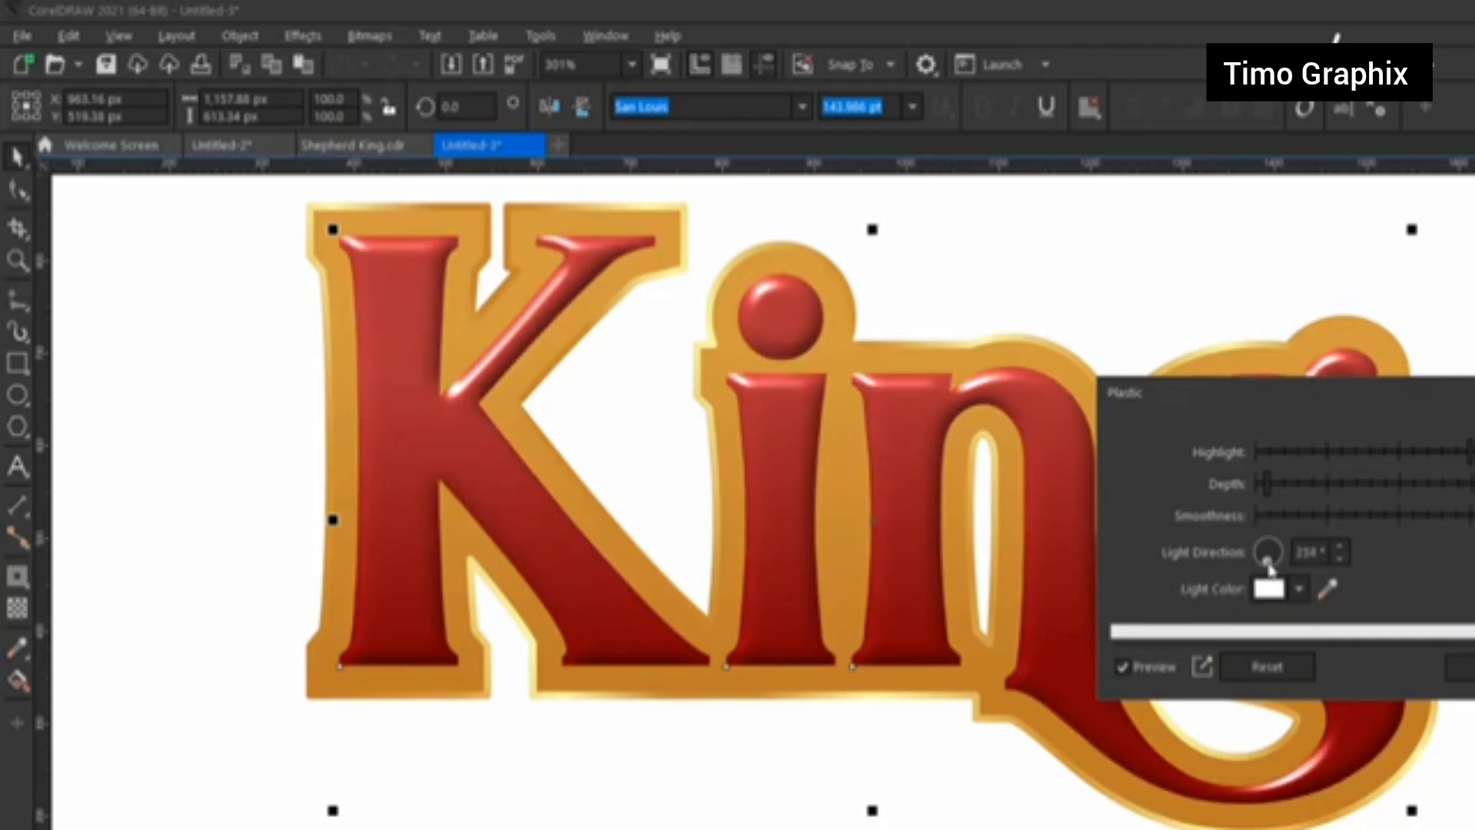
drag(1269, 564, 1269, 572)
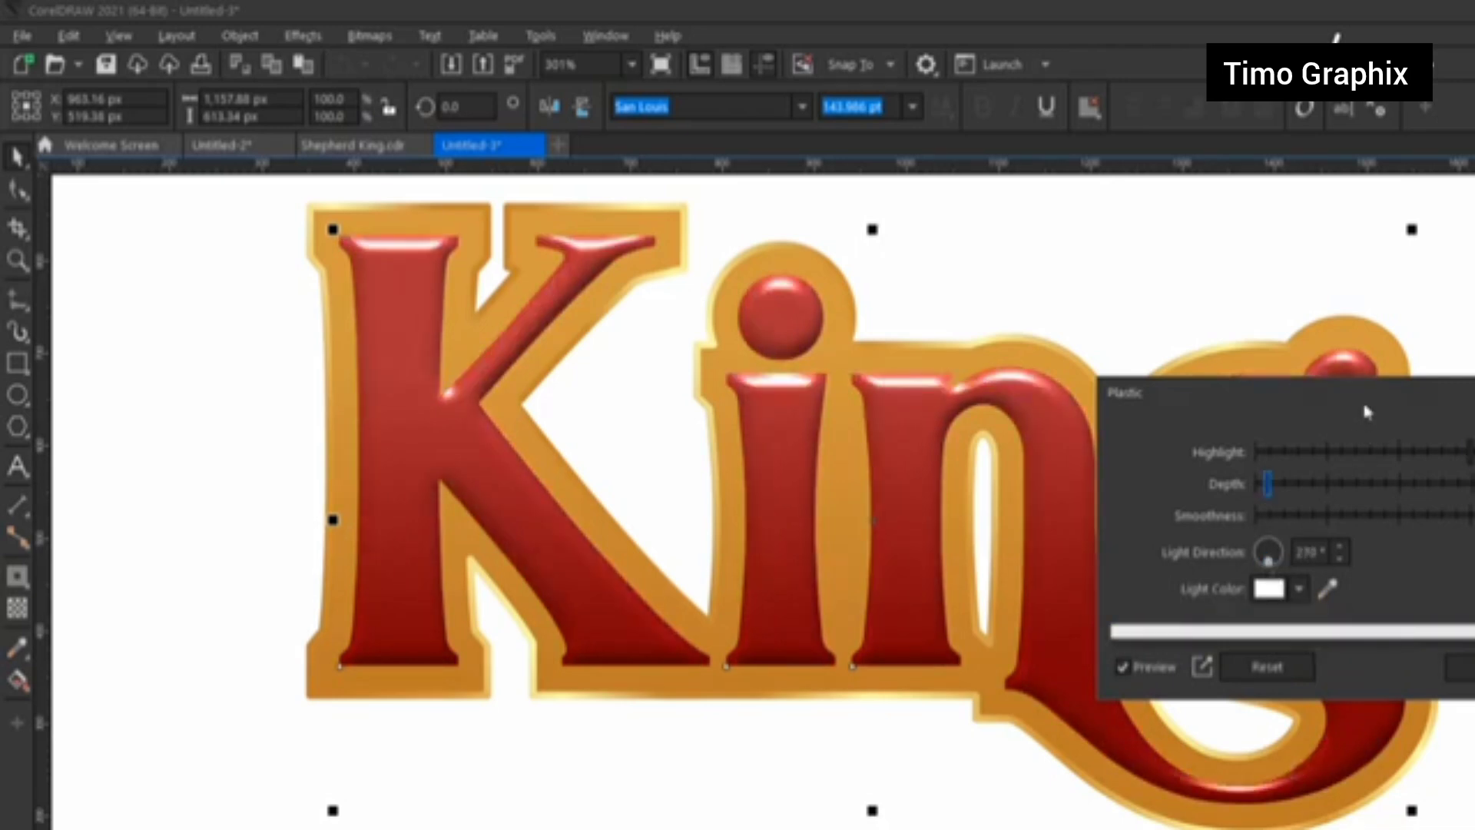
drag(1362, 403, 726, 583)
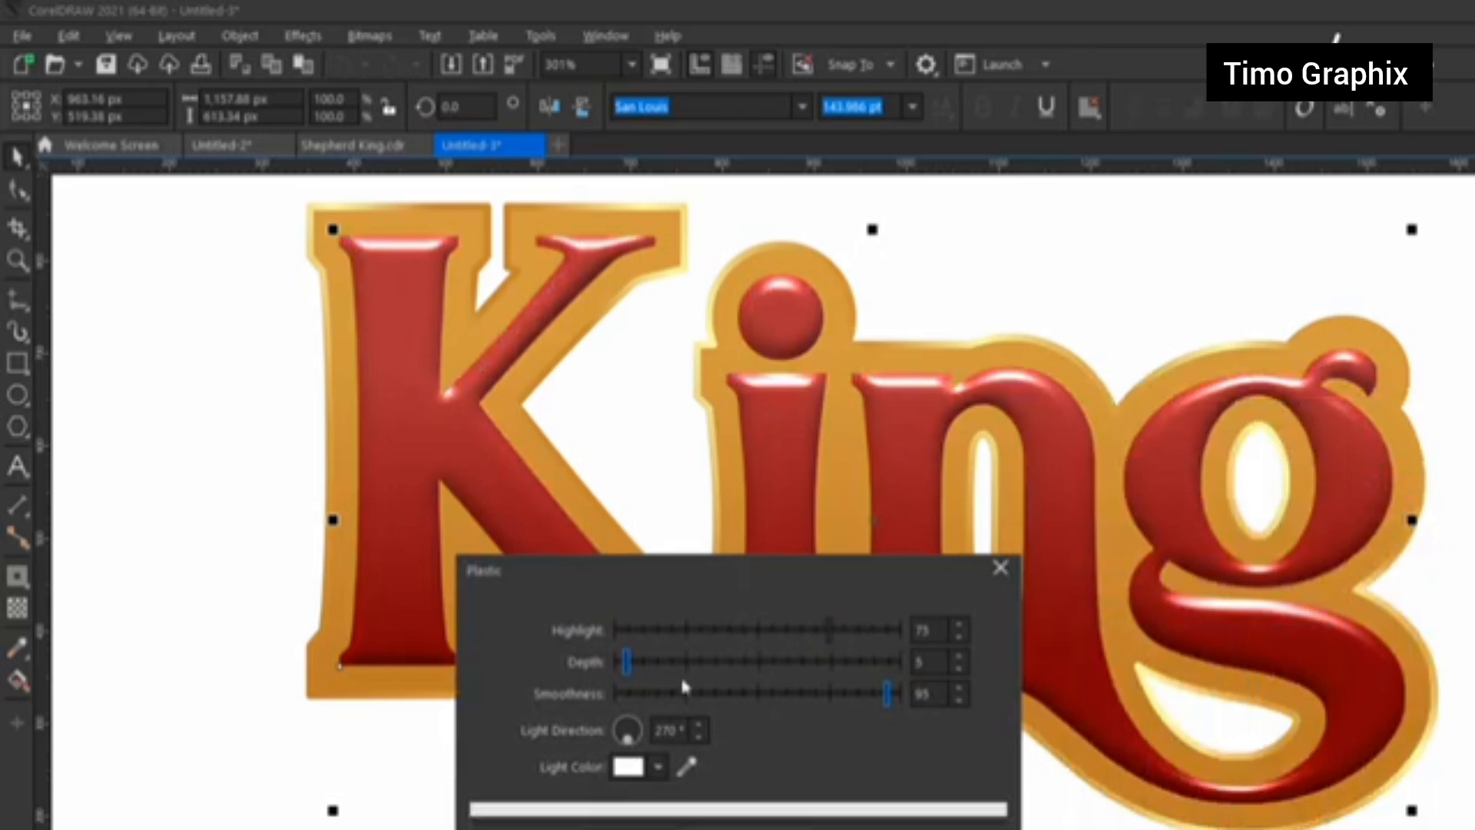
drag(628, 742, 635, 745)
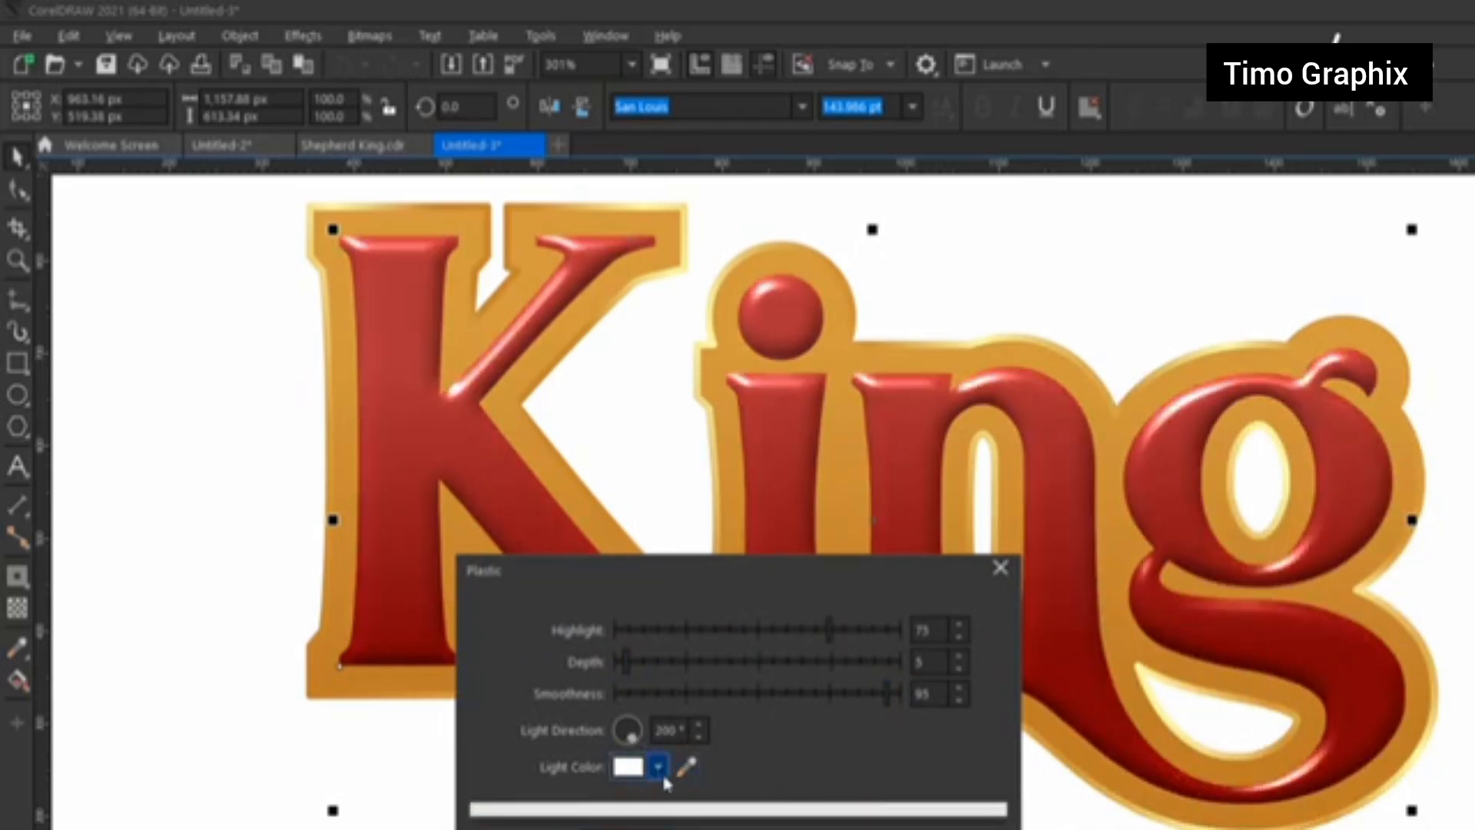
Set the Plastic effect's light color to near-white #FCFCFC.
click(657, 770)
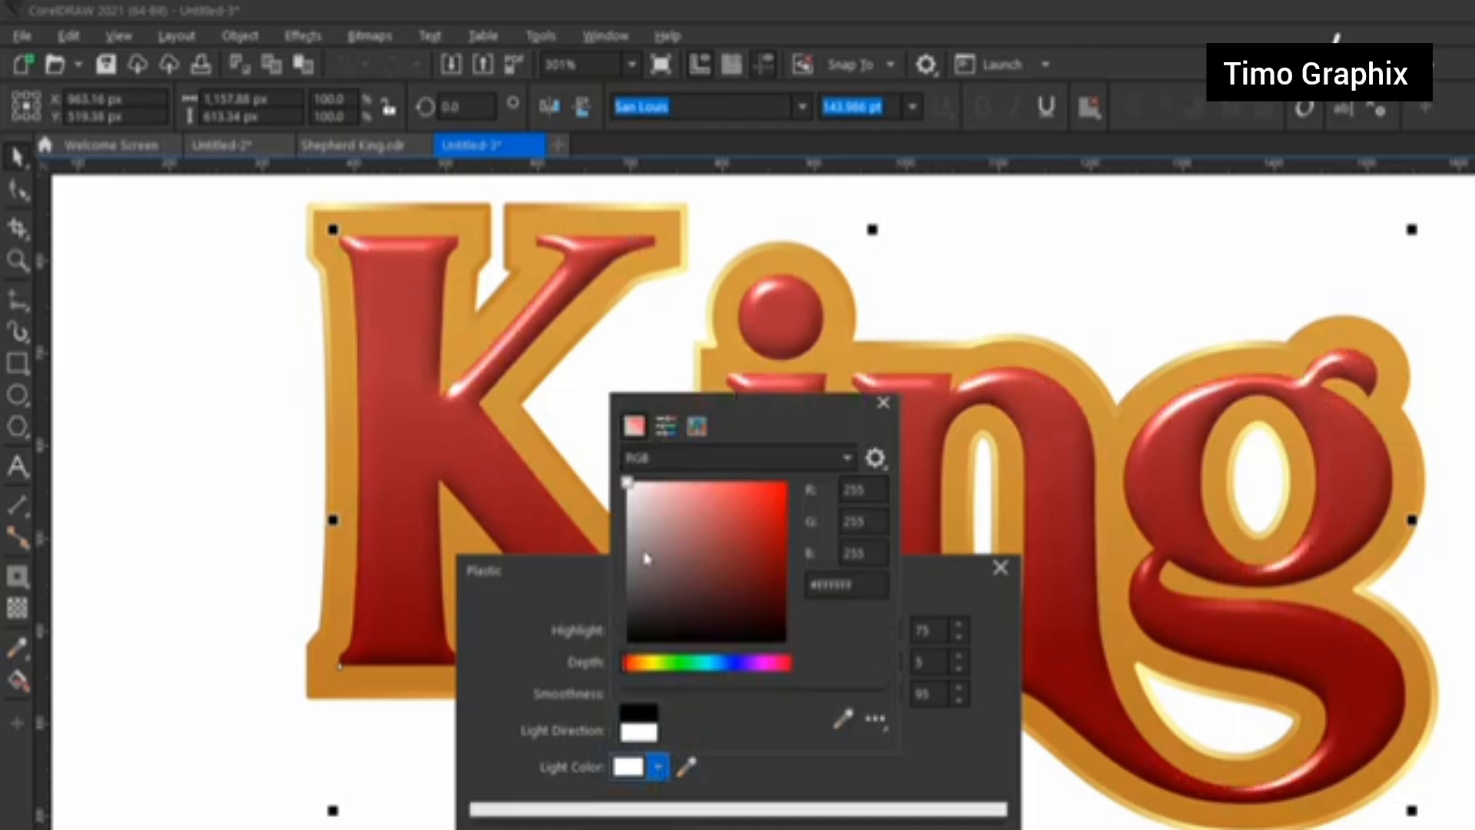
mouse_move(668, 495)
mouse_down()
mouse_move(755, 490)
mouse_move(605, 490)
mouse_up()
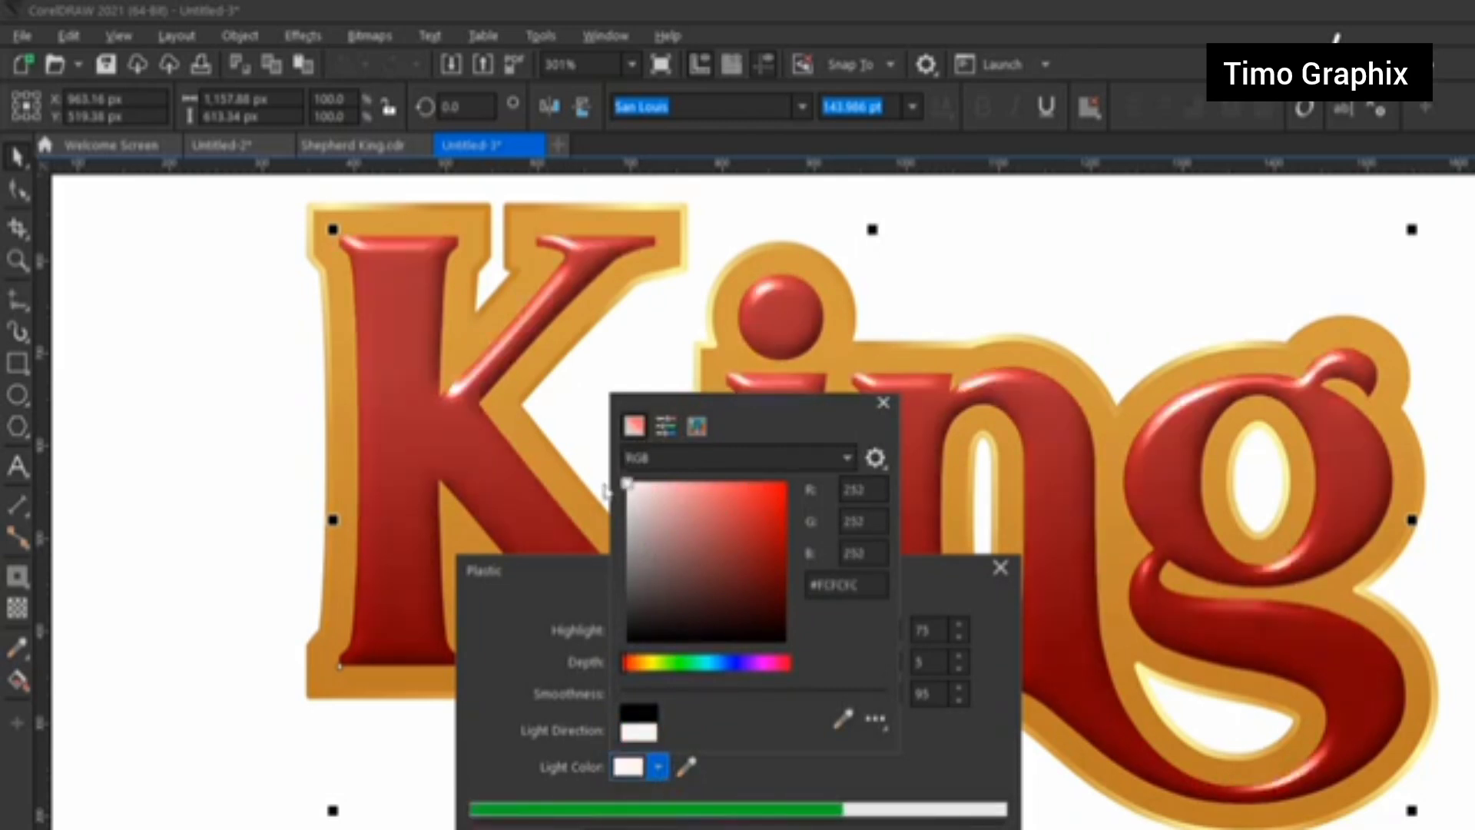
click(884, 402)
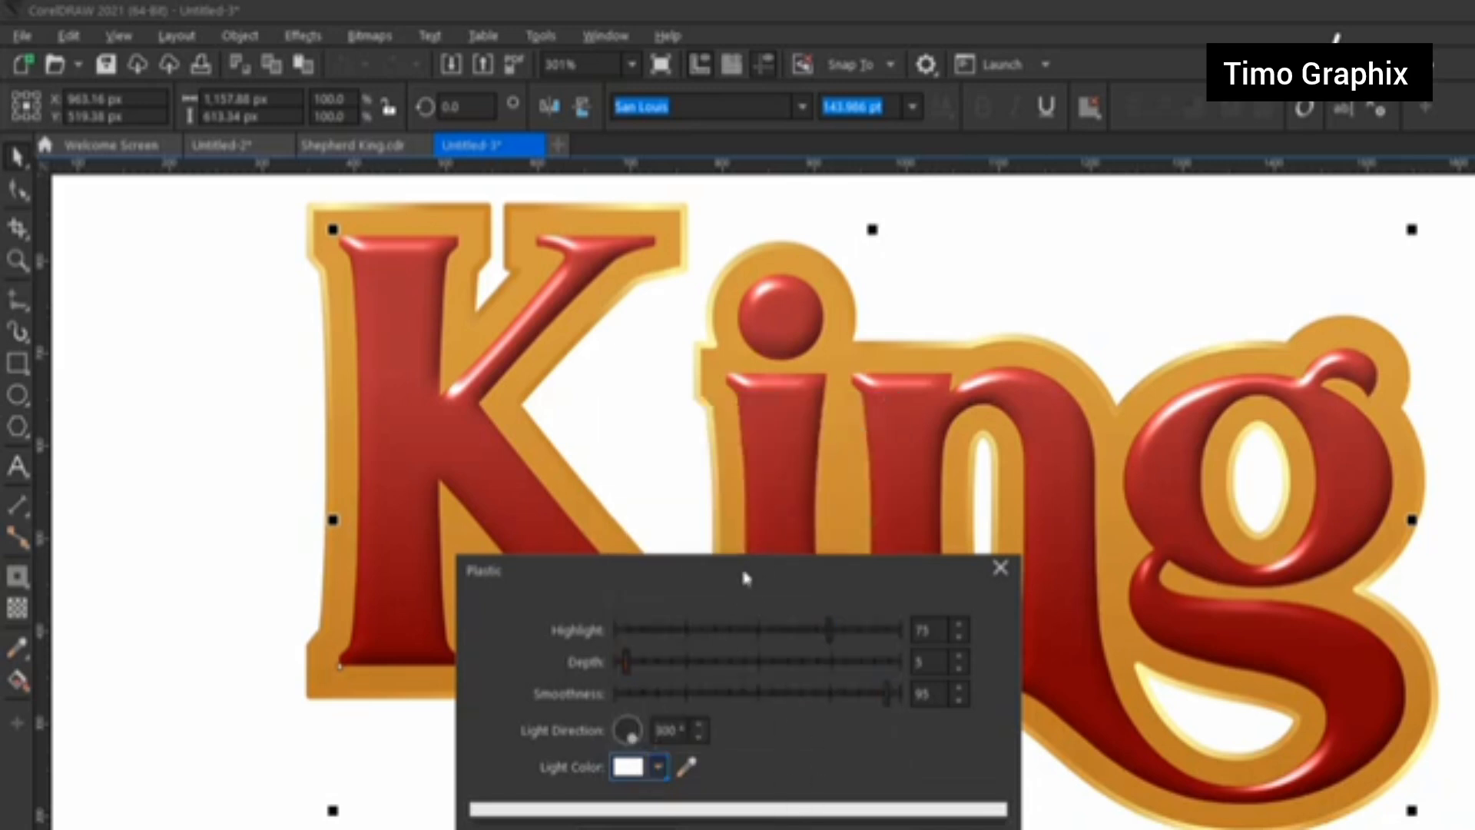
Compare the King text with and without the Plastic effect by switching its preview off and on again.
drag(741, 568, 1315, 449)
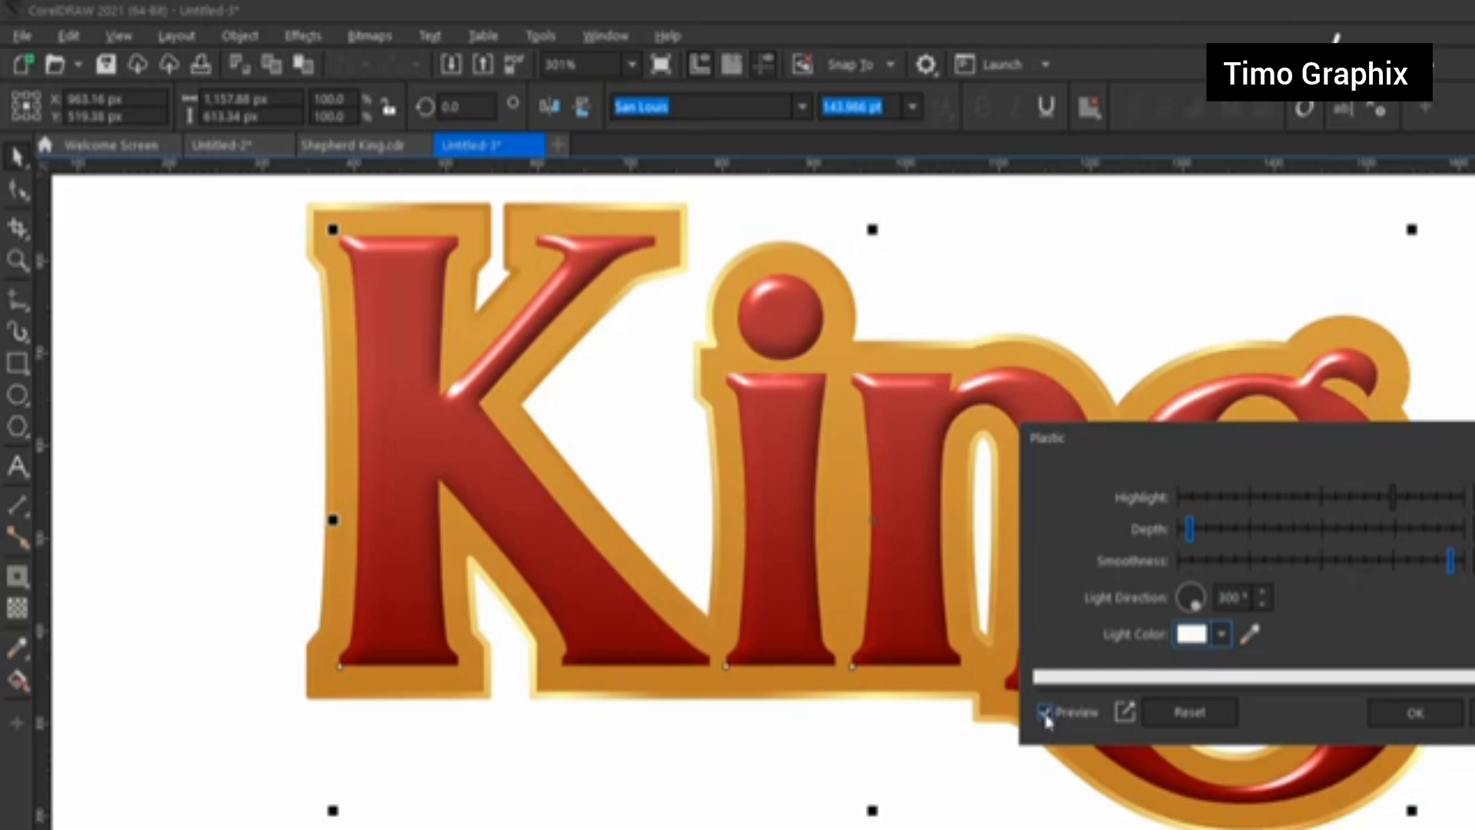
click(1046, 714)
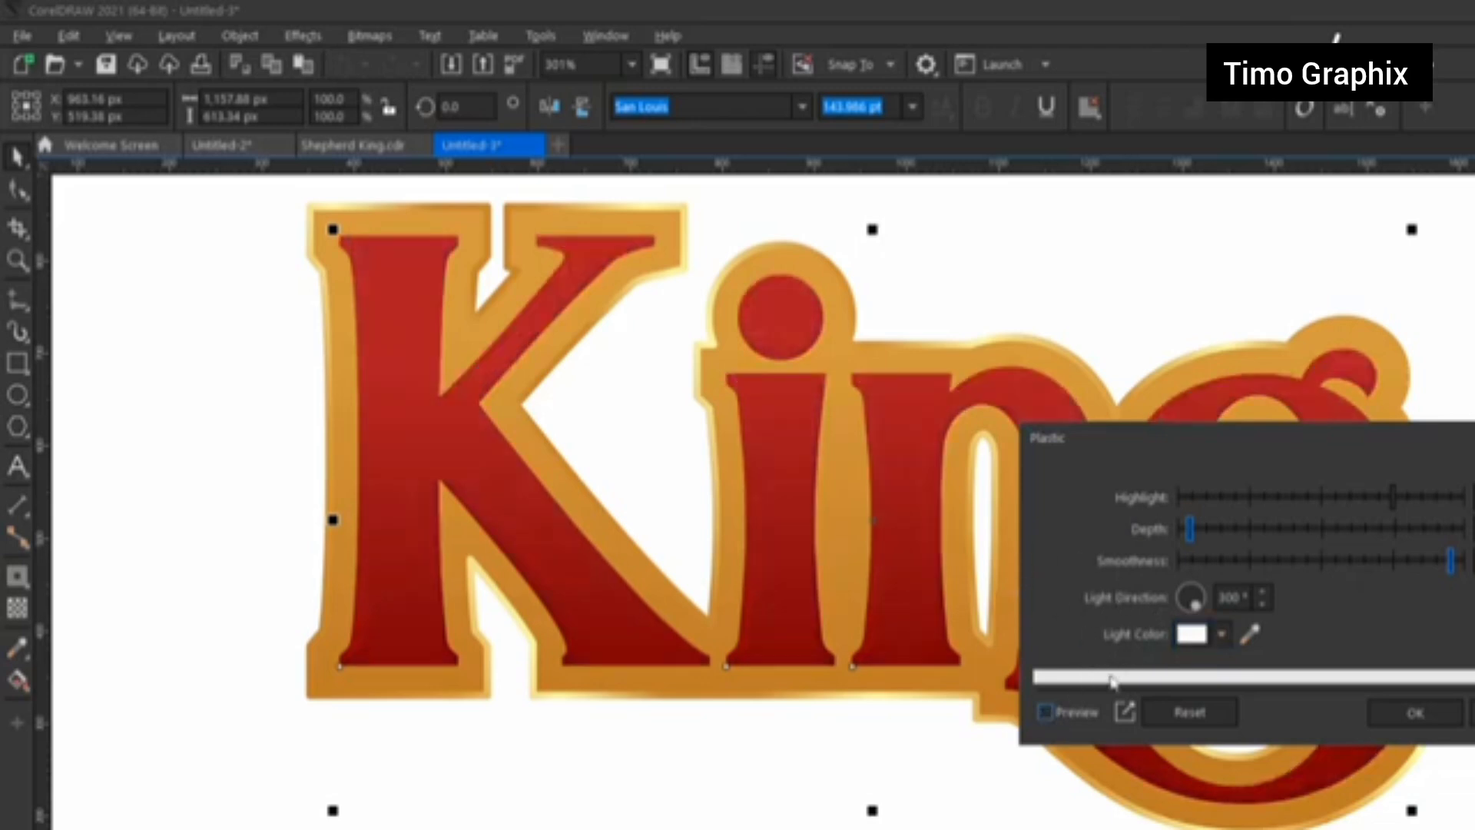
click(1046, 713)
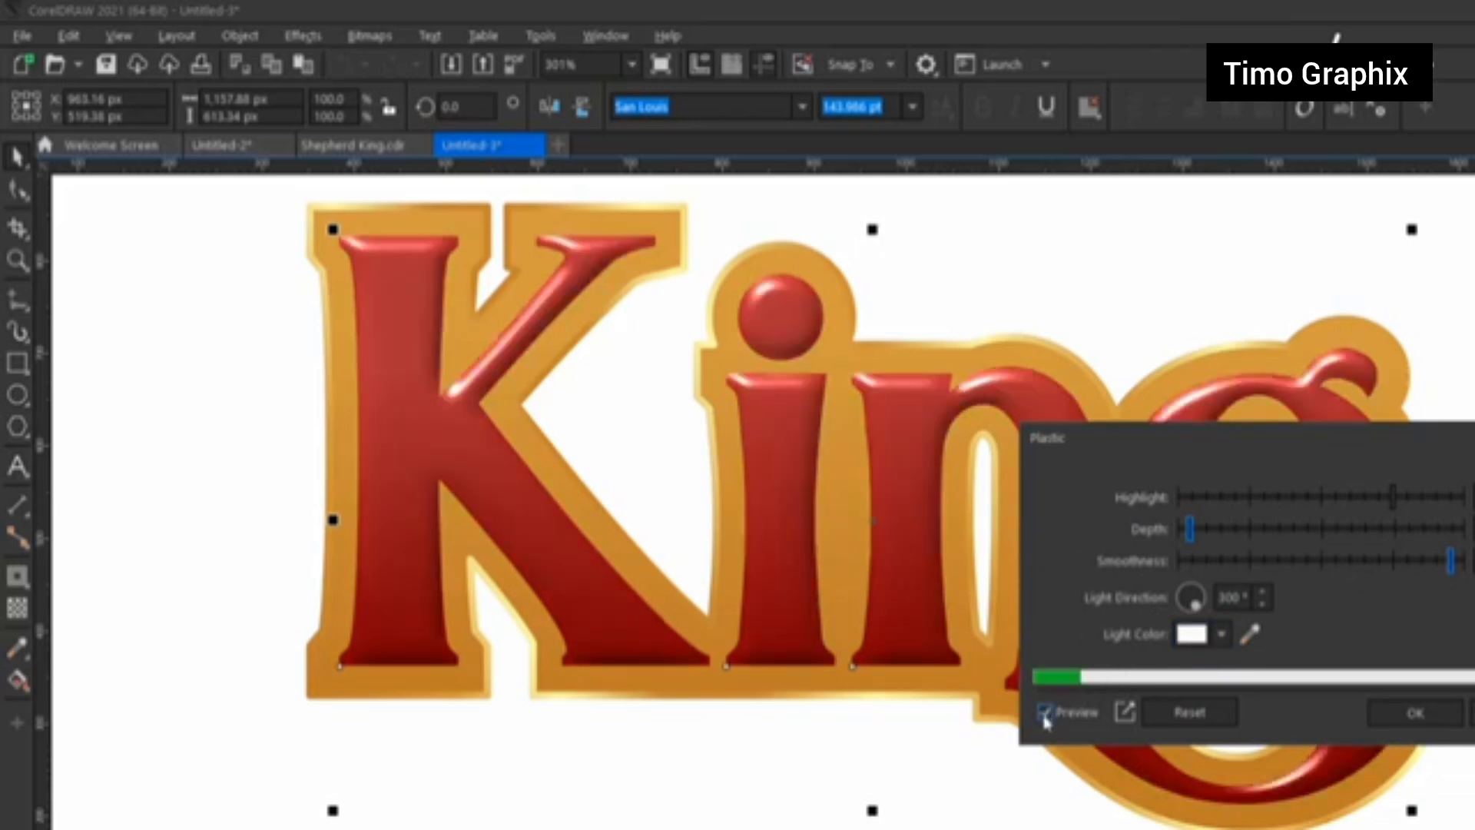
Try a Plastic depth of 63, and bring the depth back to 5.
click(1203, 530)
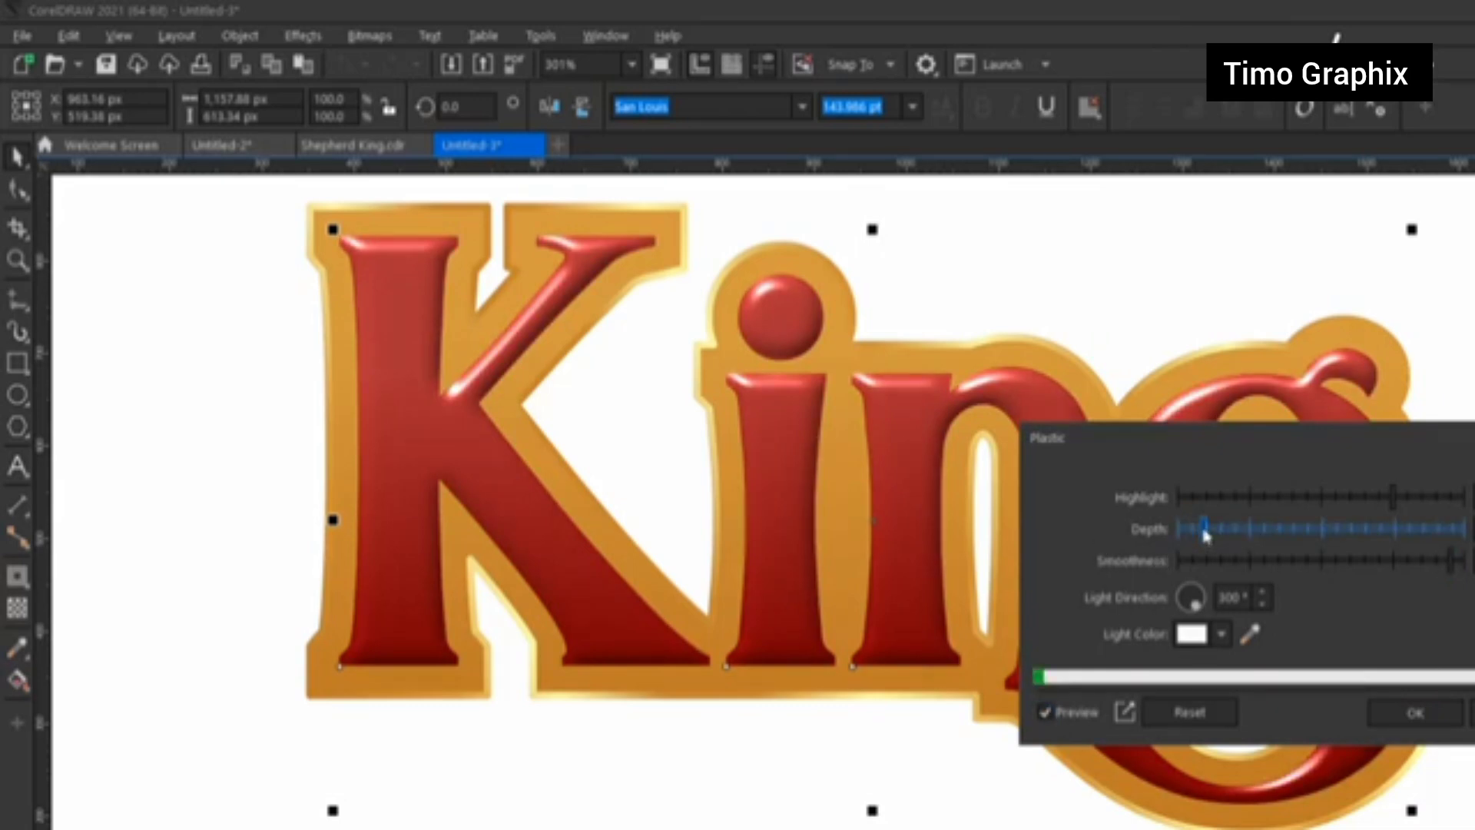
click(1284, 530)
click(1359, 532)
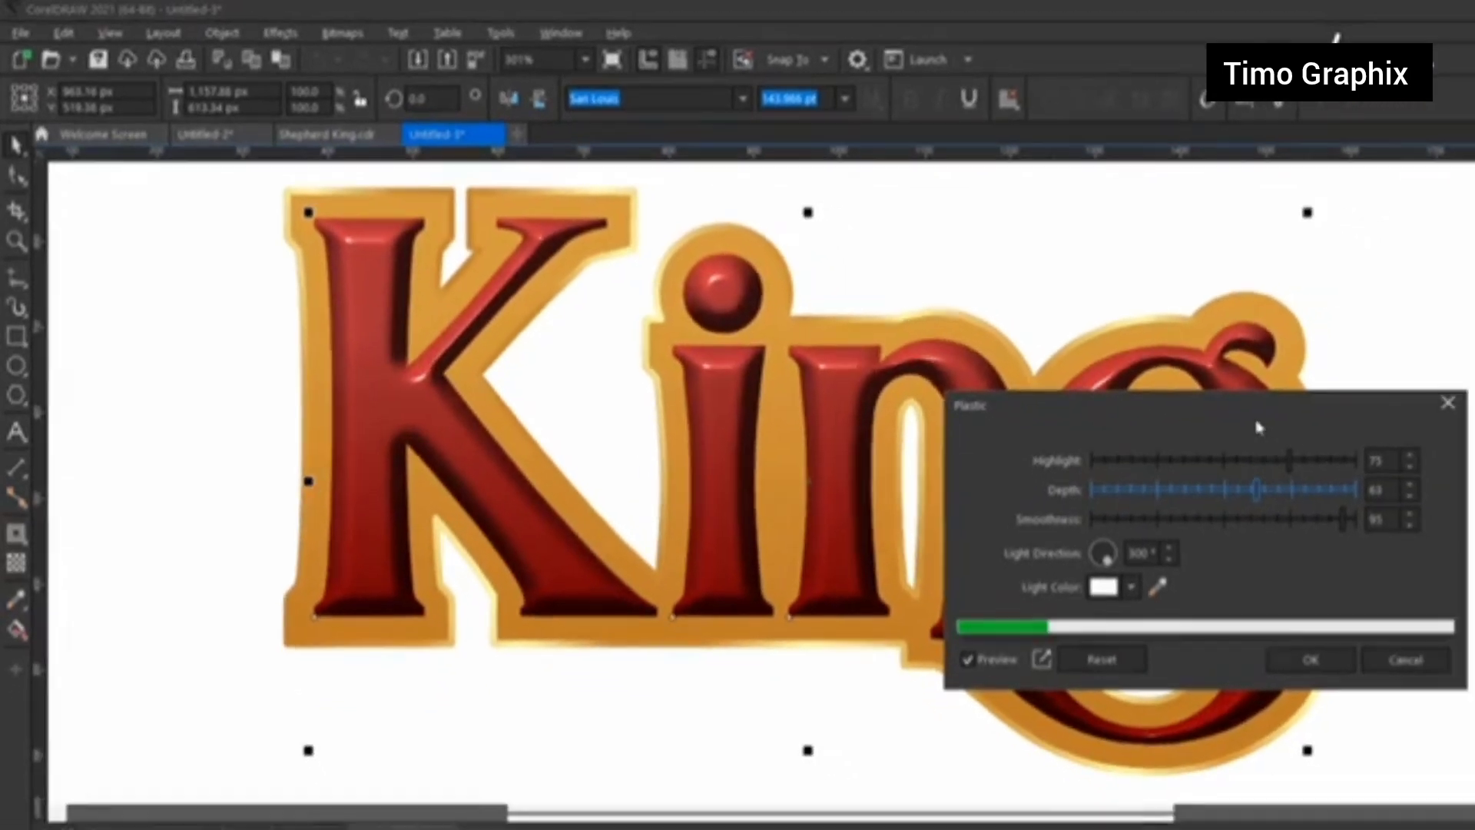
drag(1357, 450, 1343, 423)
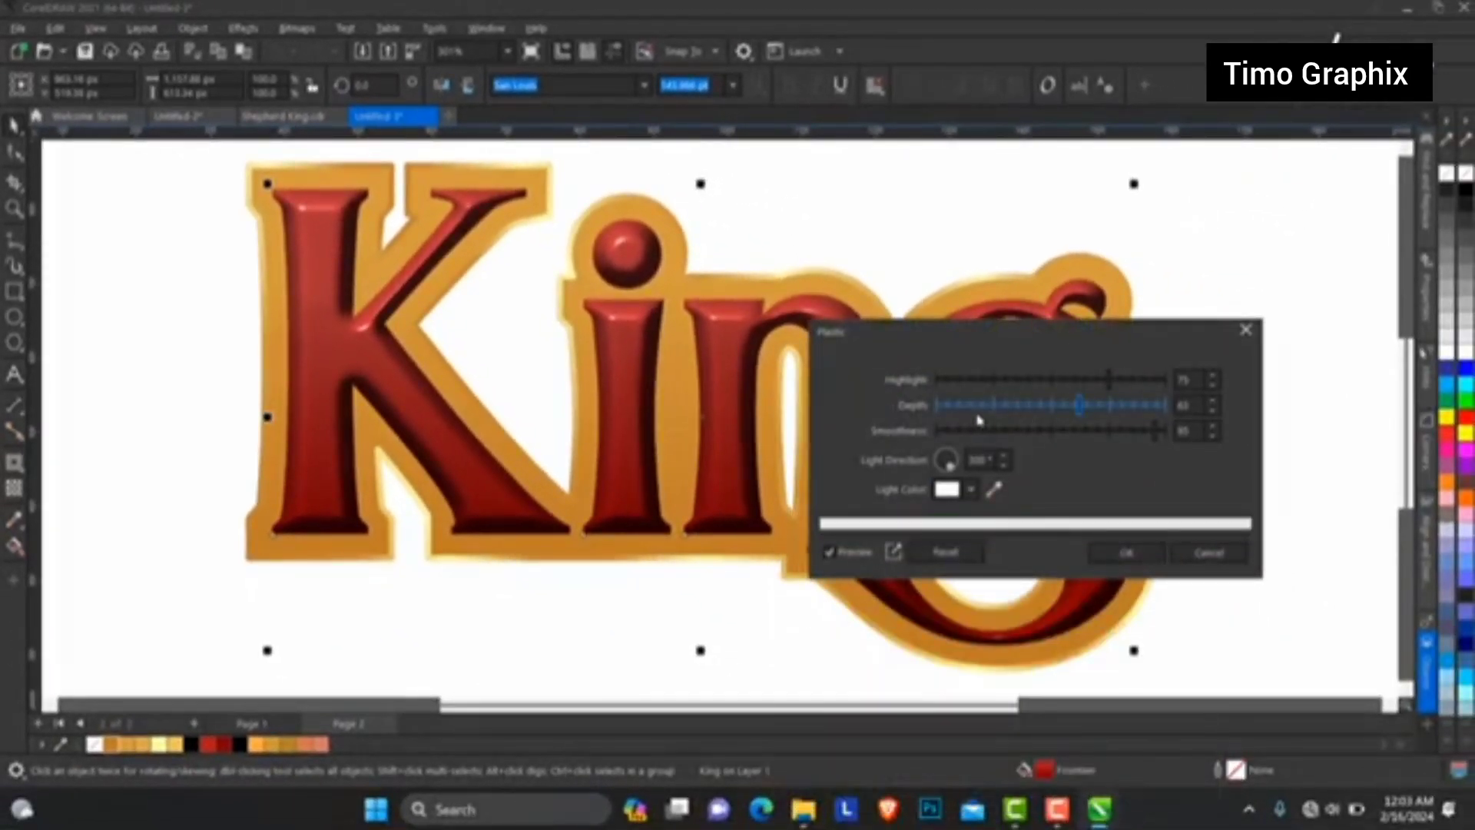
click(951, 409)
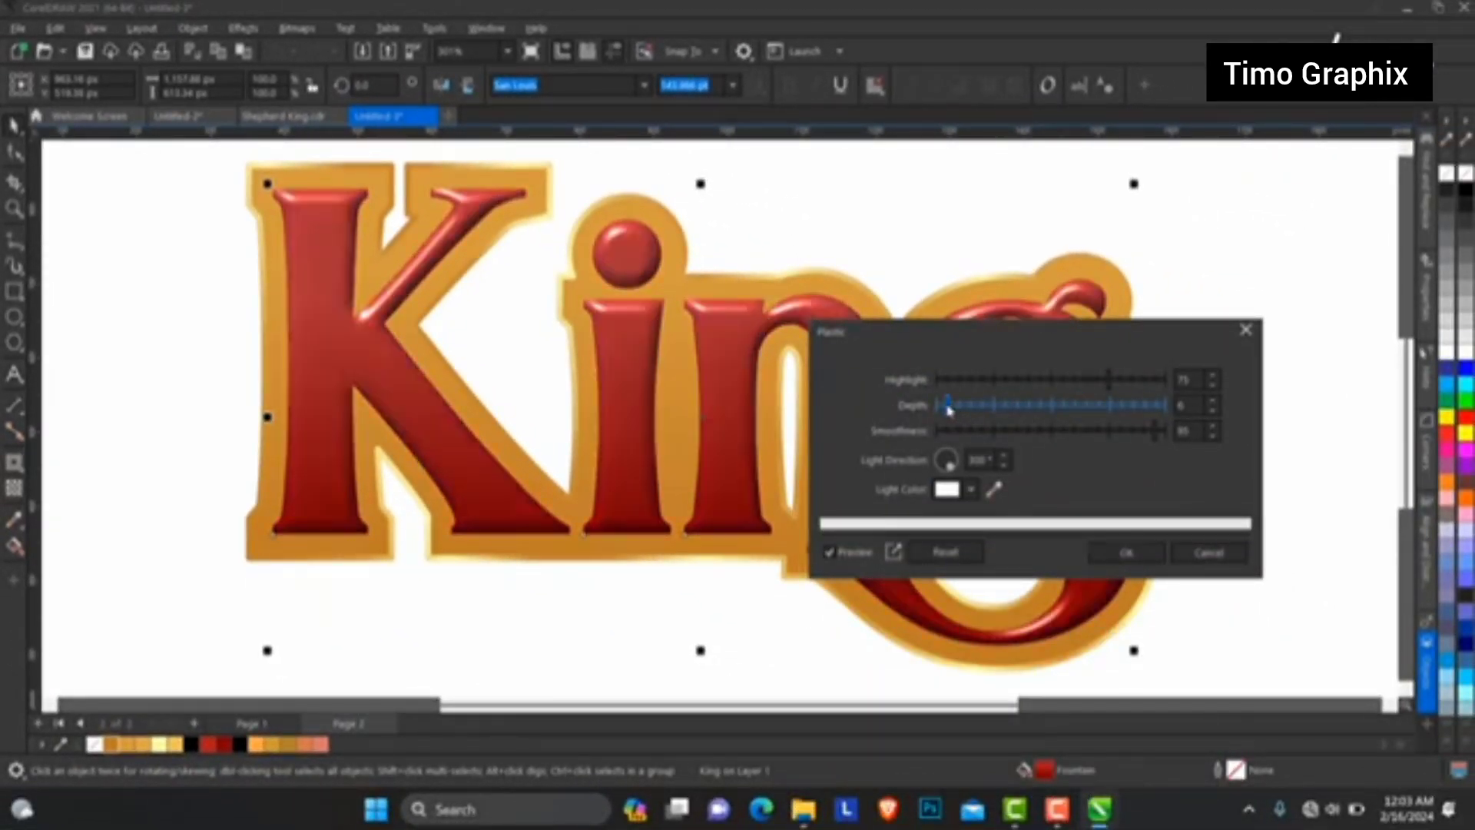
click(1212, 412)
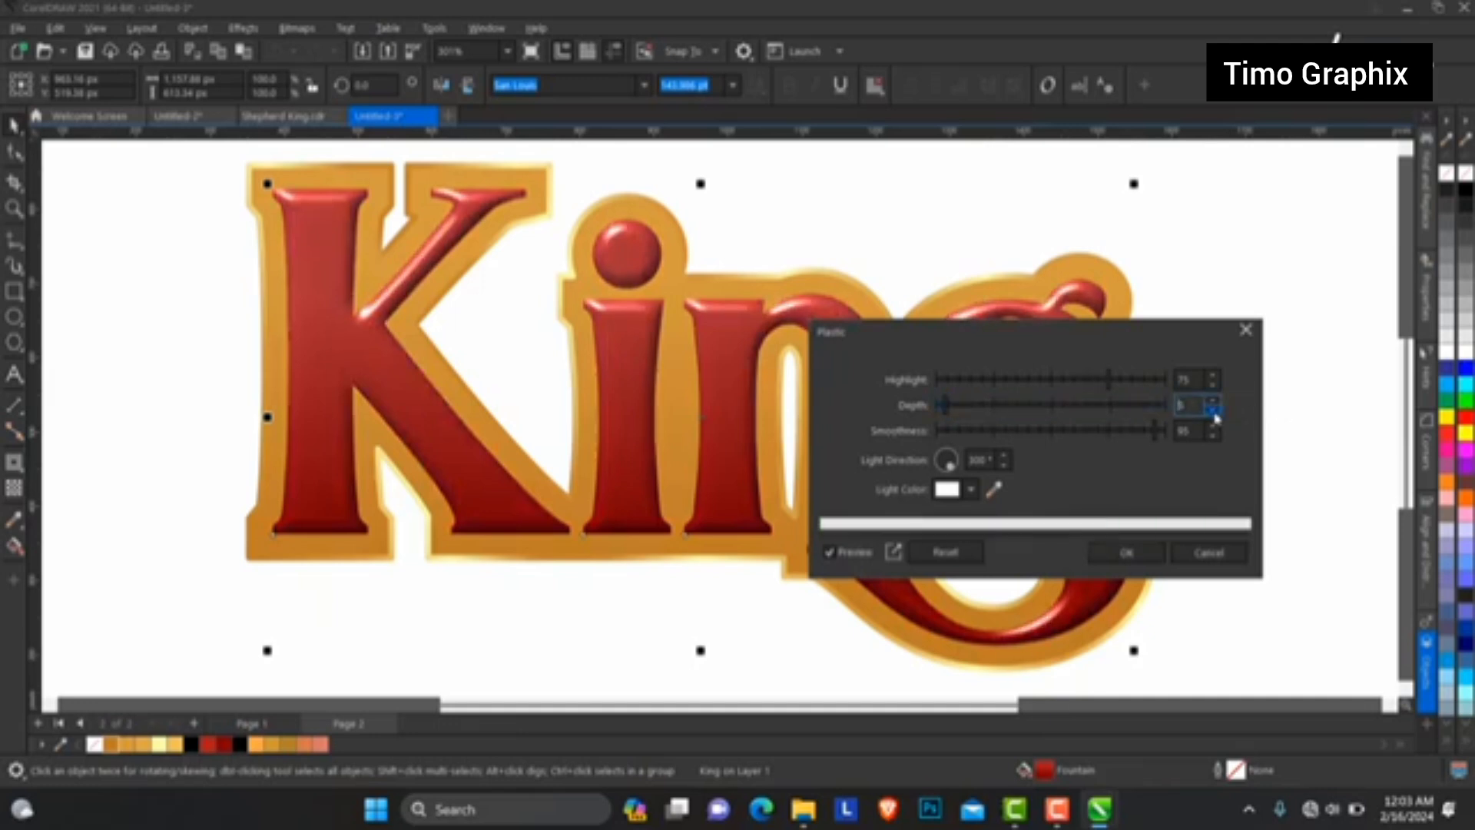
Try a depth of 11 for the Plastic effect, lower the depth again and apply the effect to the King text.
click(962, 410)
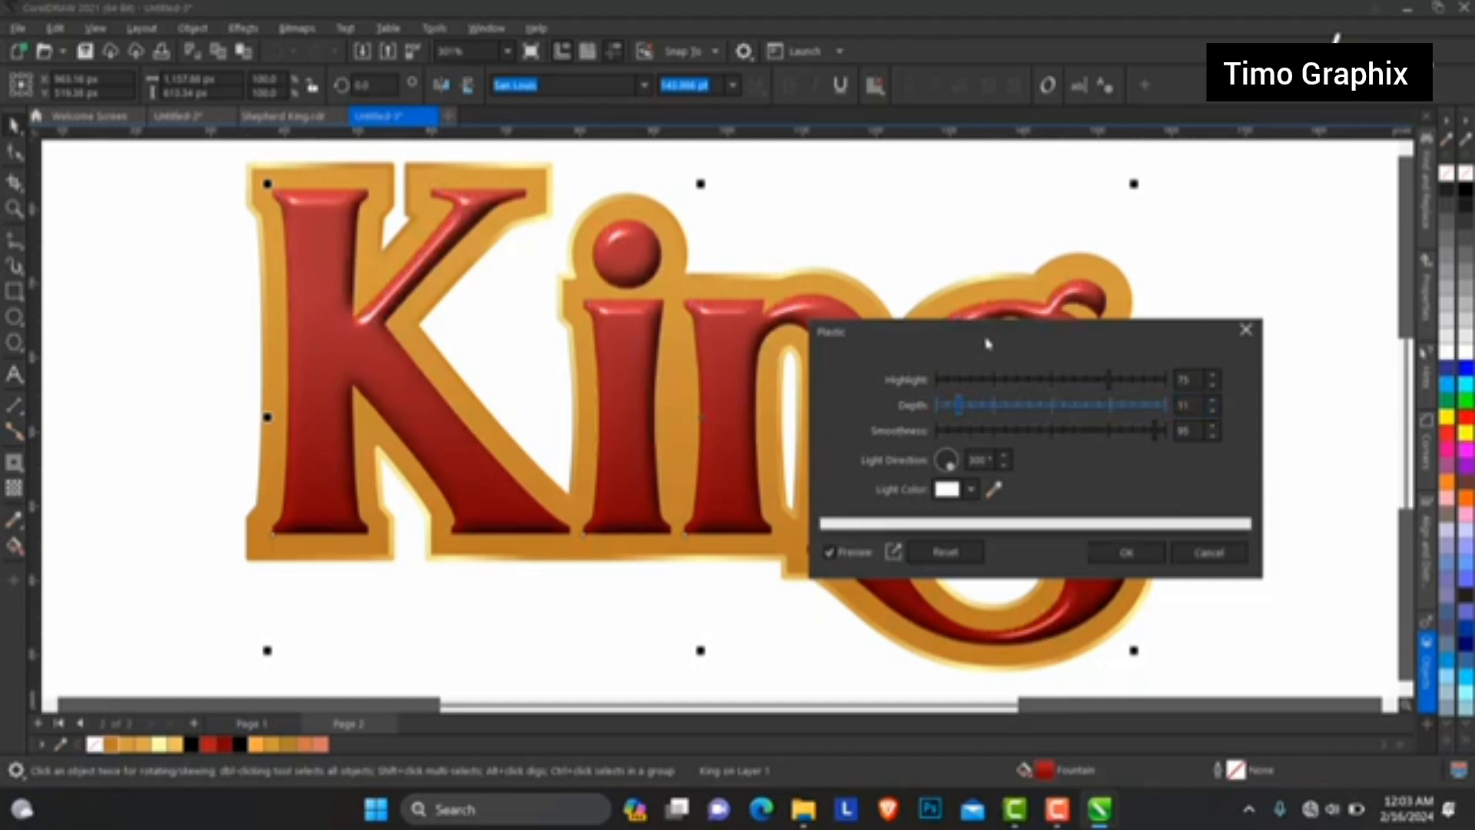
drag(988, 343, 922, 329)
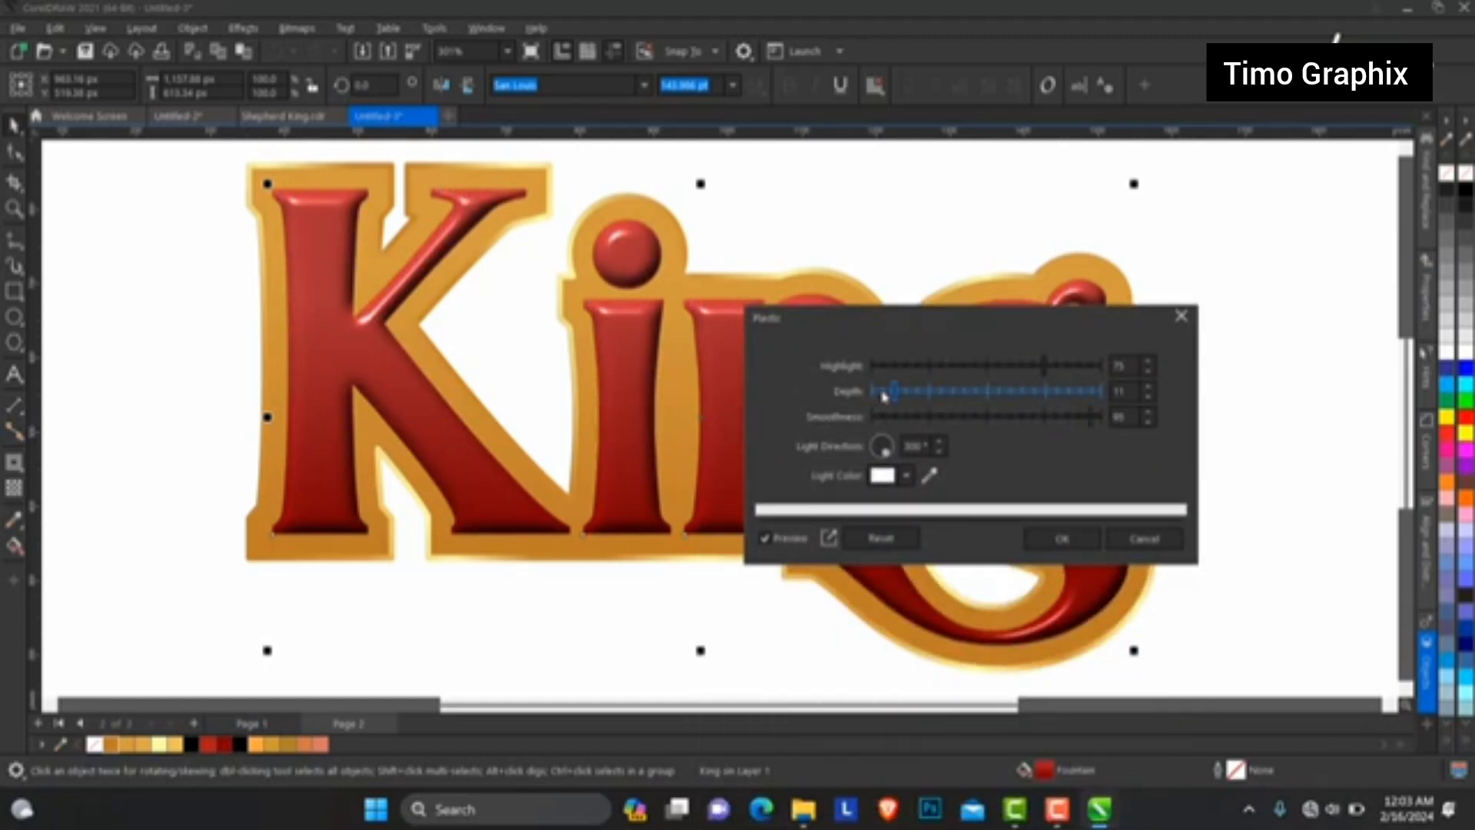
click(1149, 397)
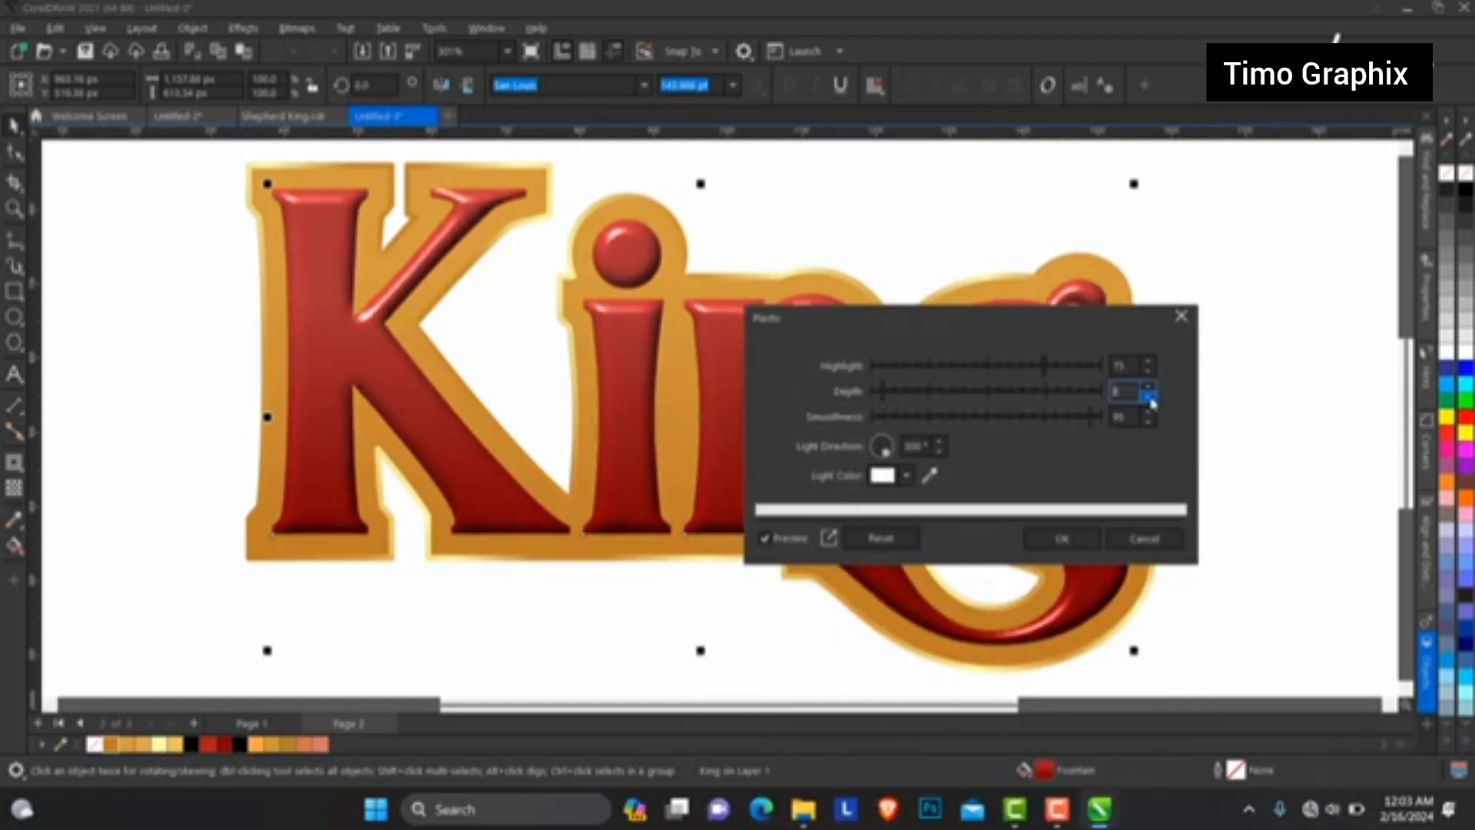
click(1149, 397)
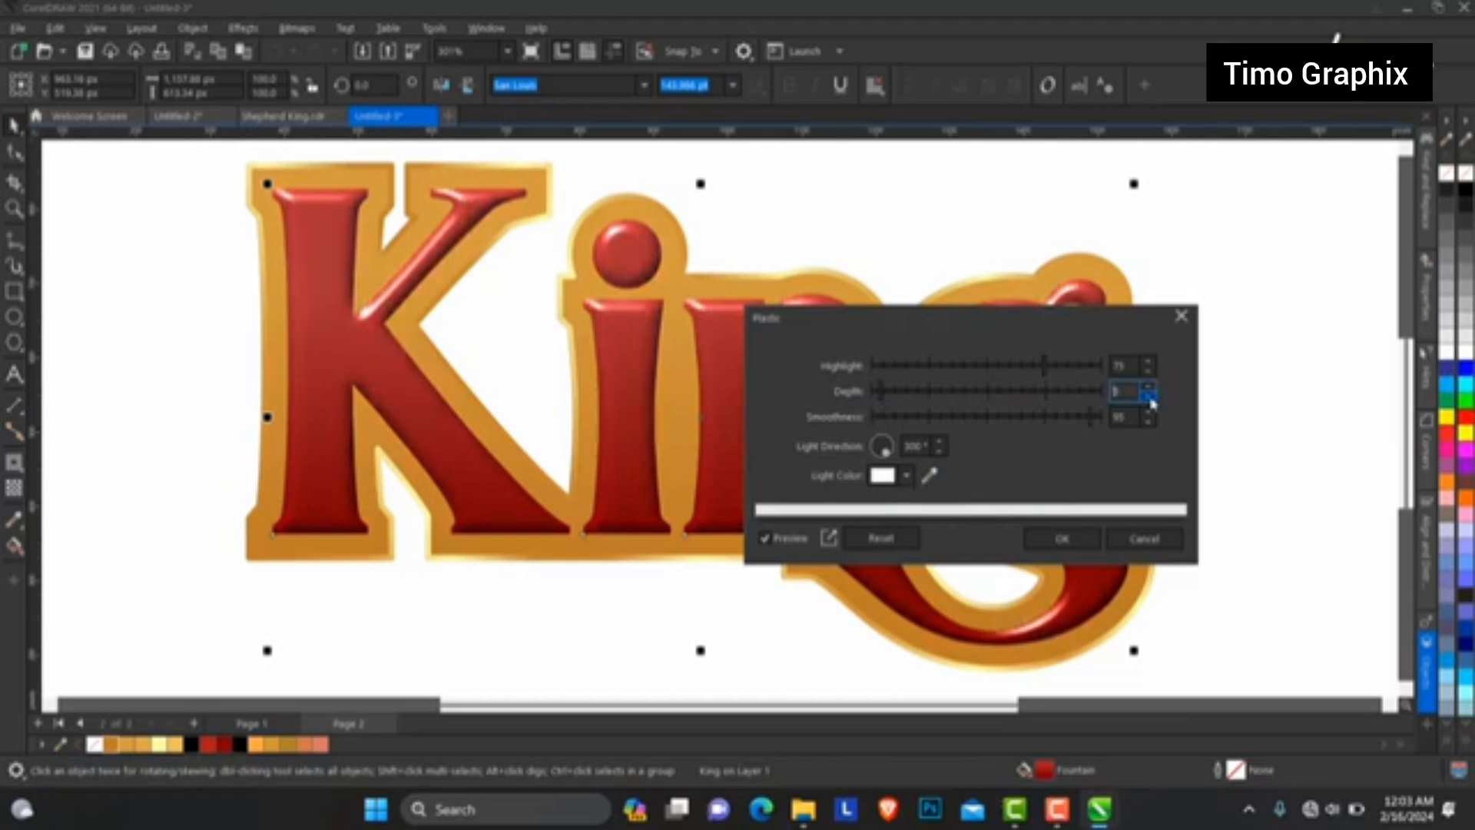
click(1152, 404)
drag(949, 356, 856, 376)
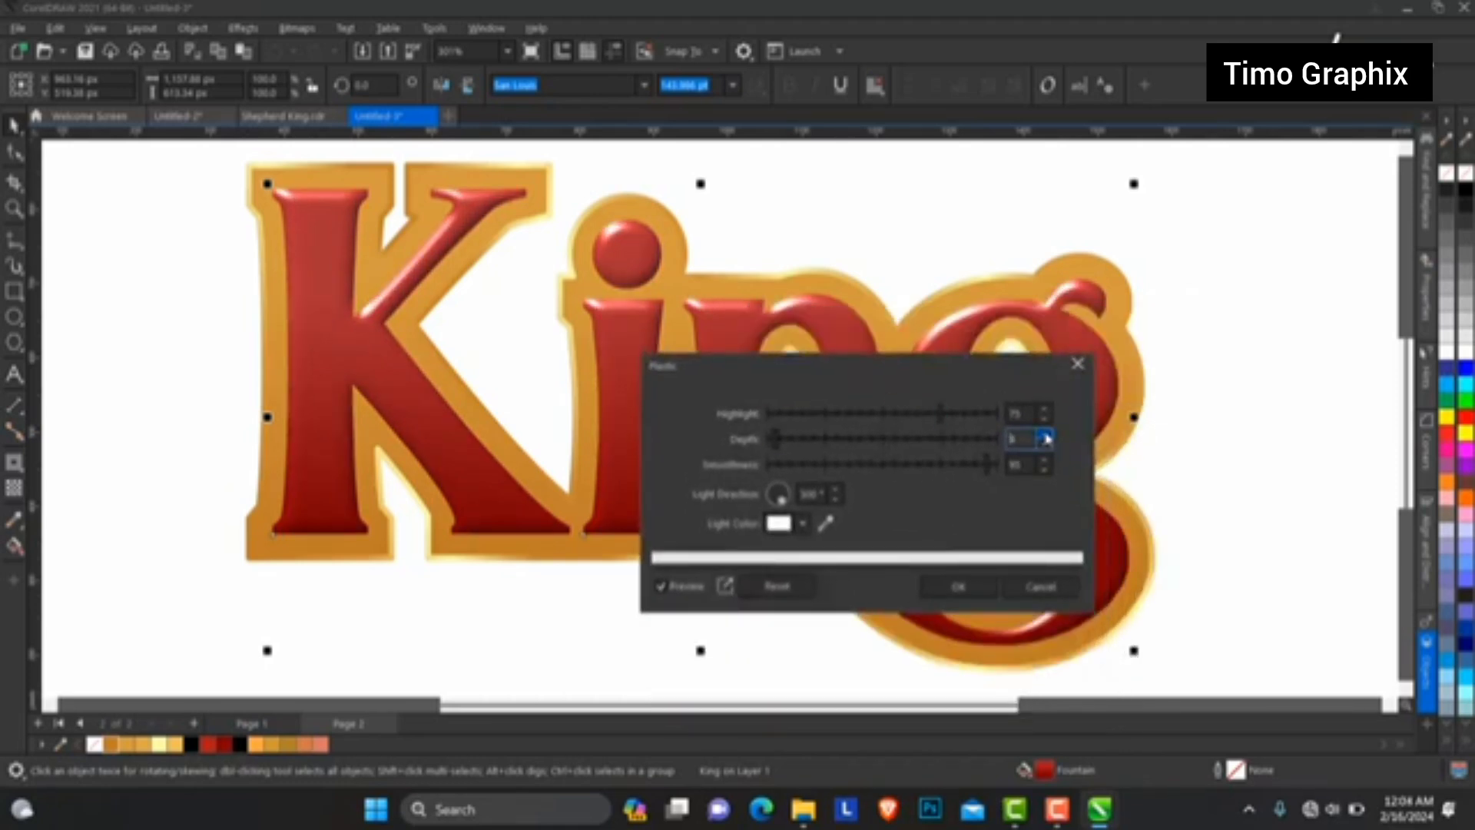
click(1046, 439)
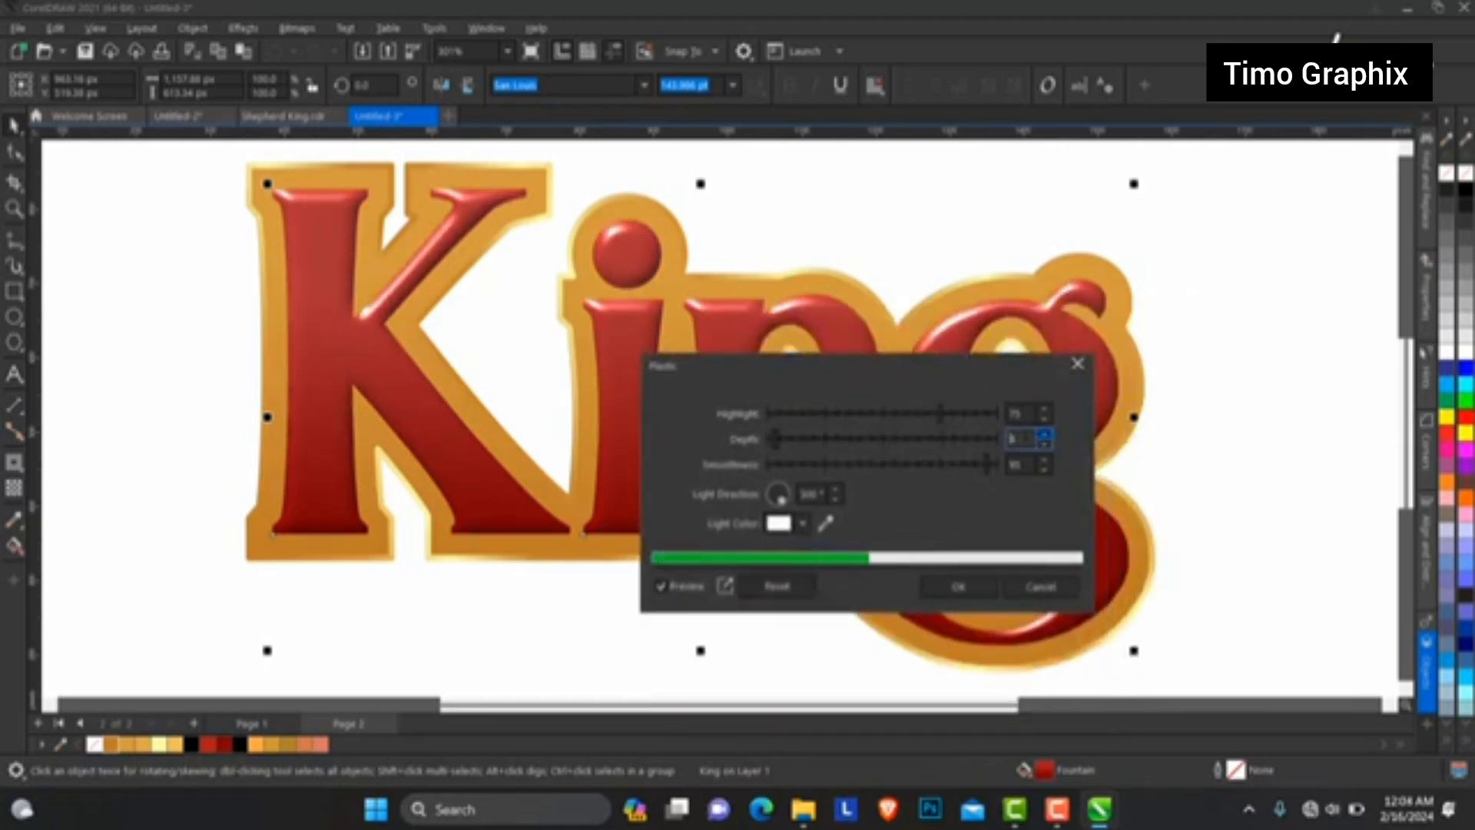
click(952, 586)
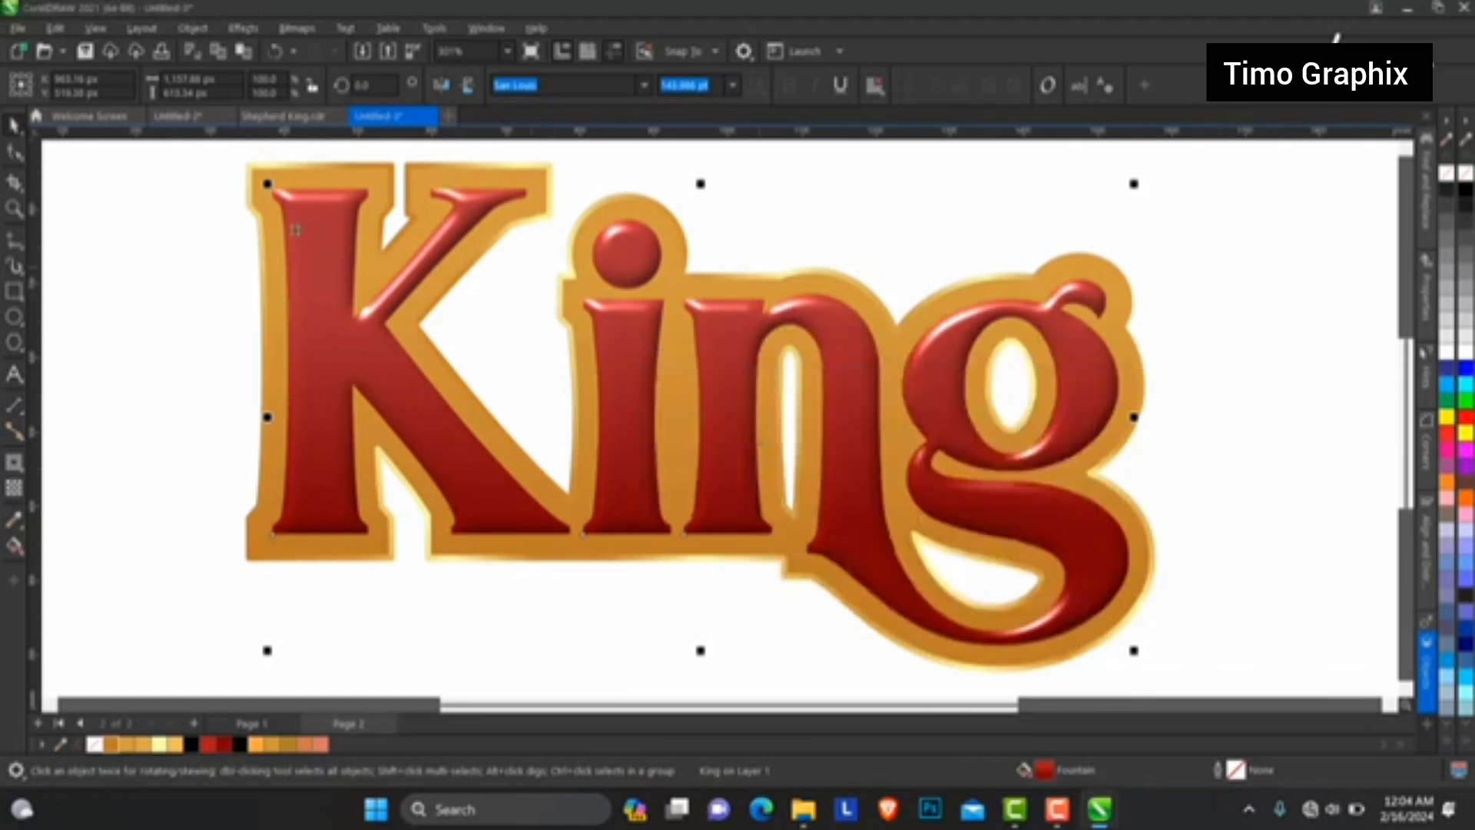
Try moving the glossy King text away from the plain copy beneath it, and undo the moves.
click(15, 208)
right_click(148, 247)
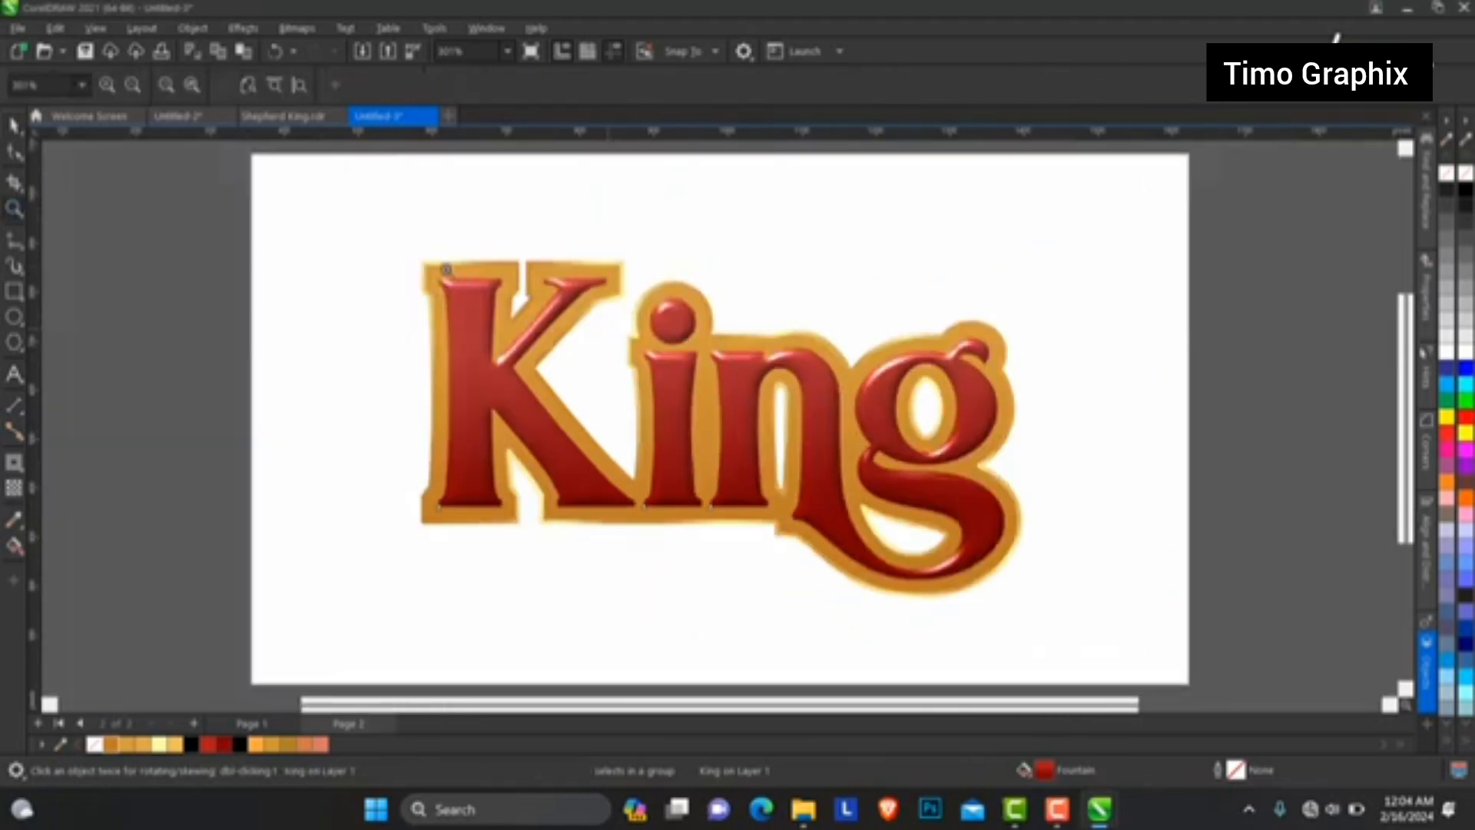
drag(371, 239, 1079, 615)
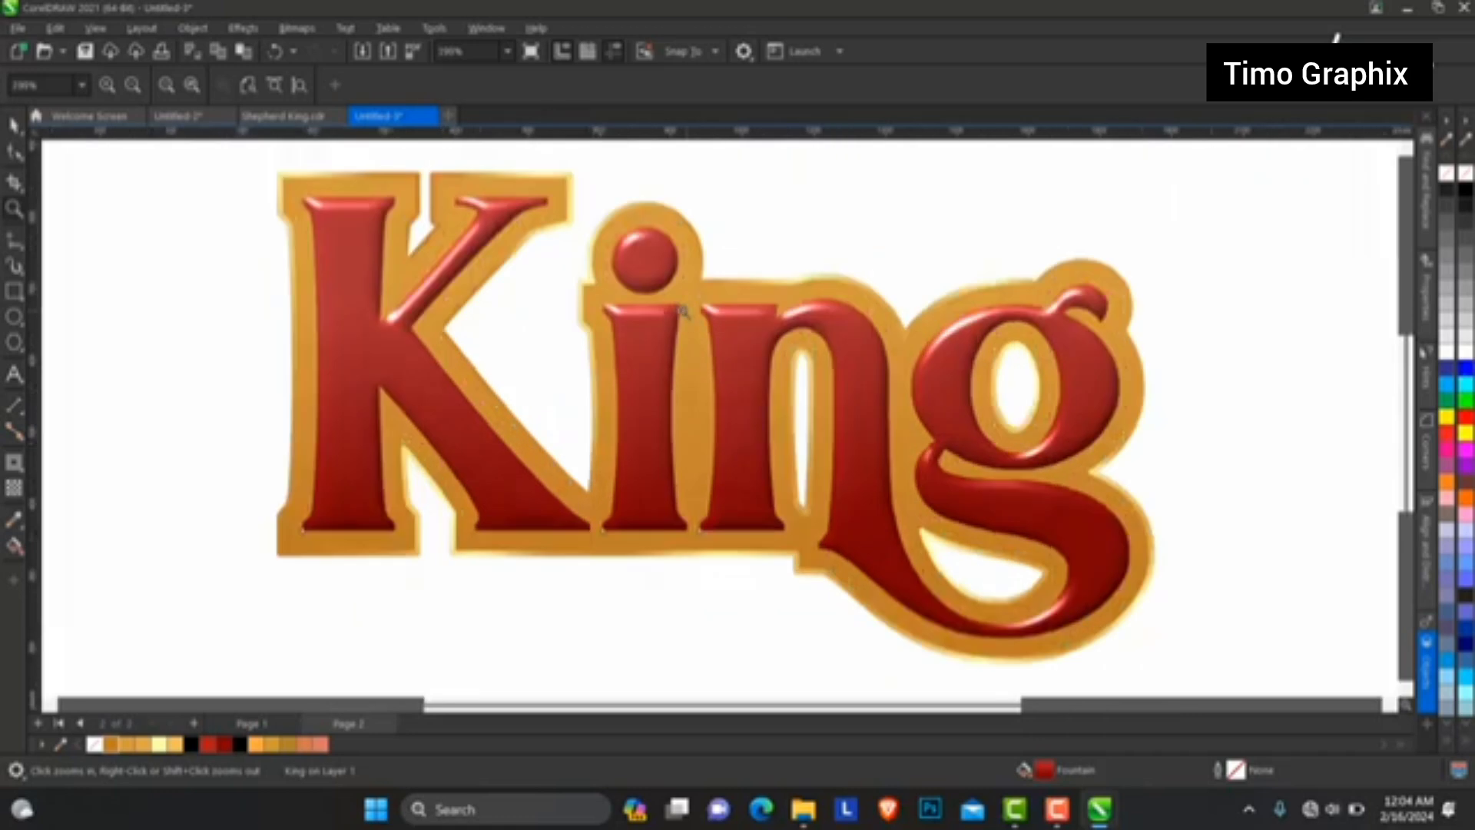
click(14, 124)
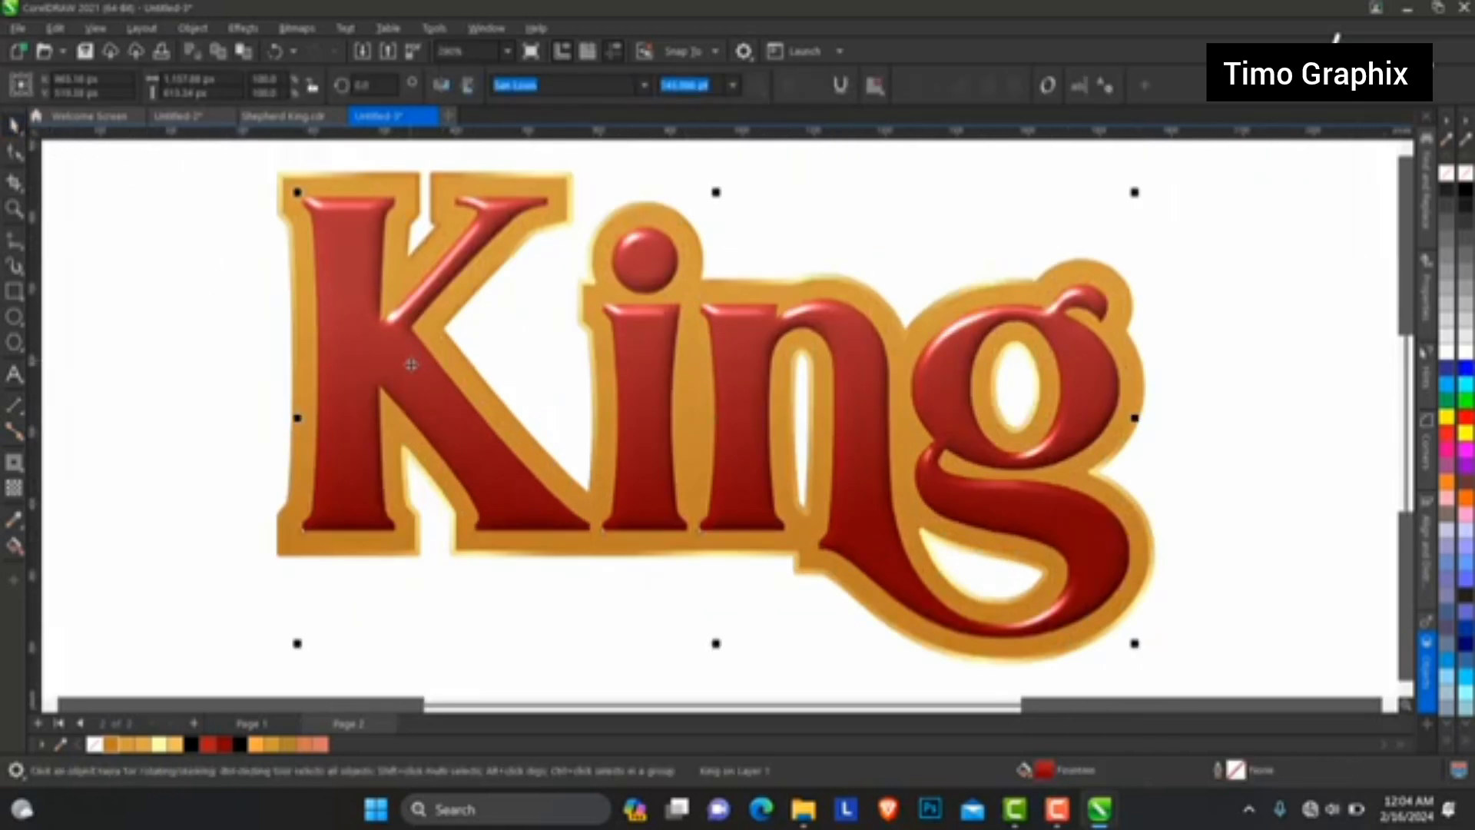
drag(405, 362, 413, 386)
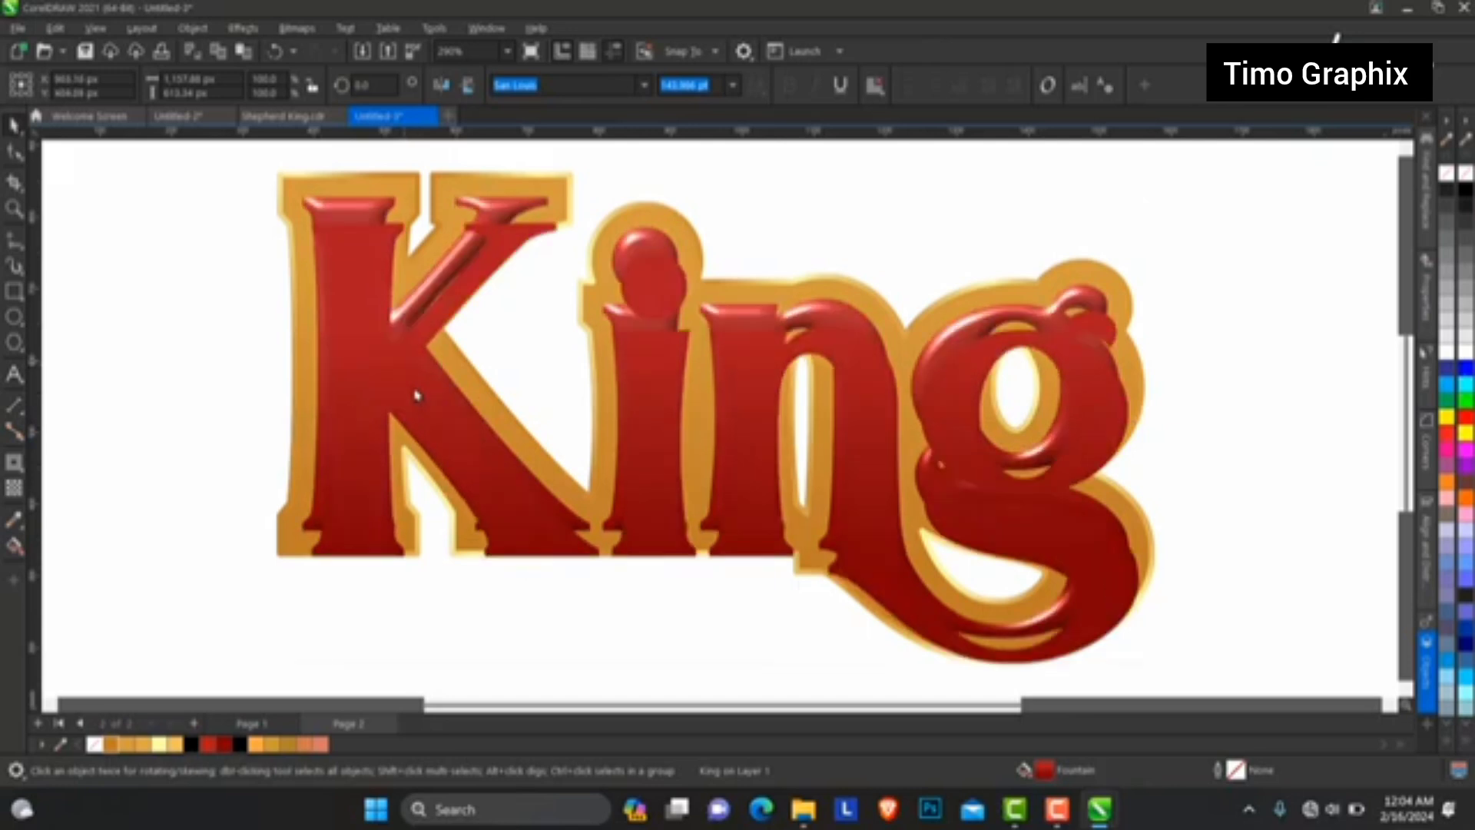
key(ctrl+z)
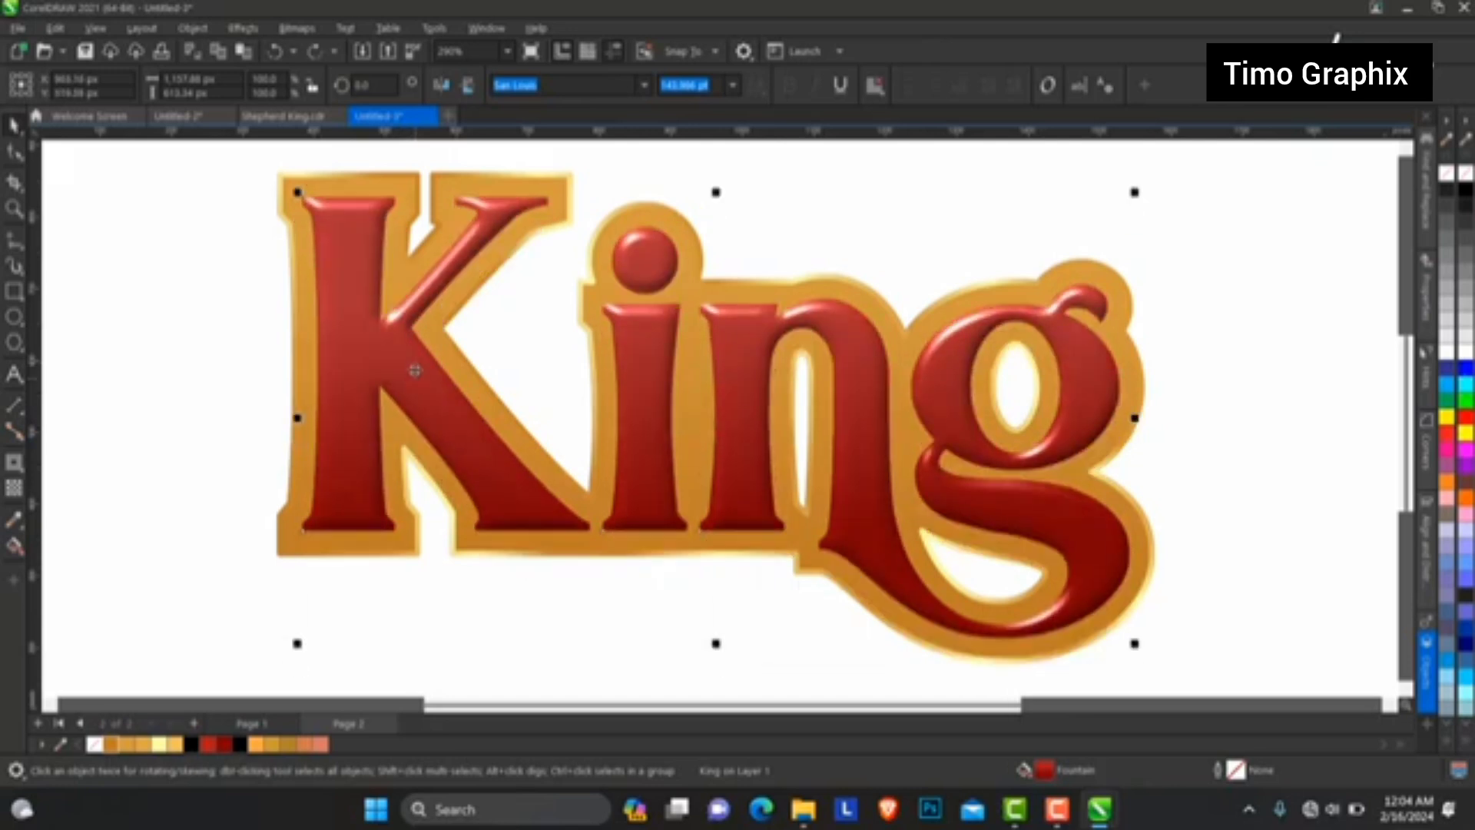
drag(411, 370, 544, 366)
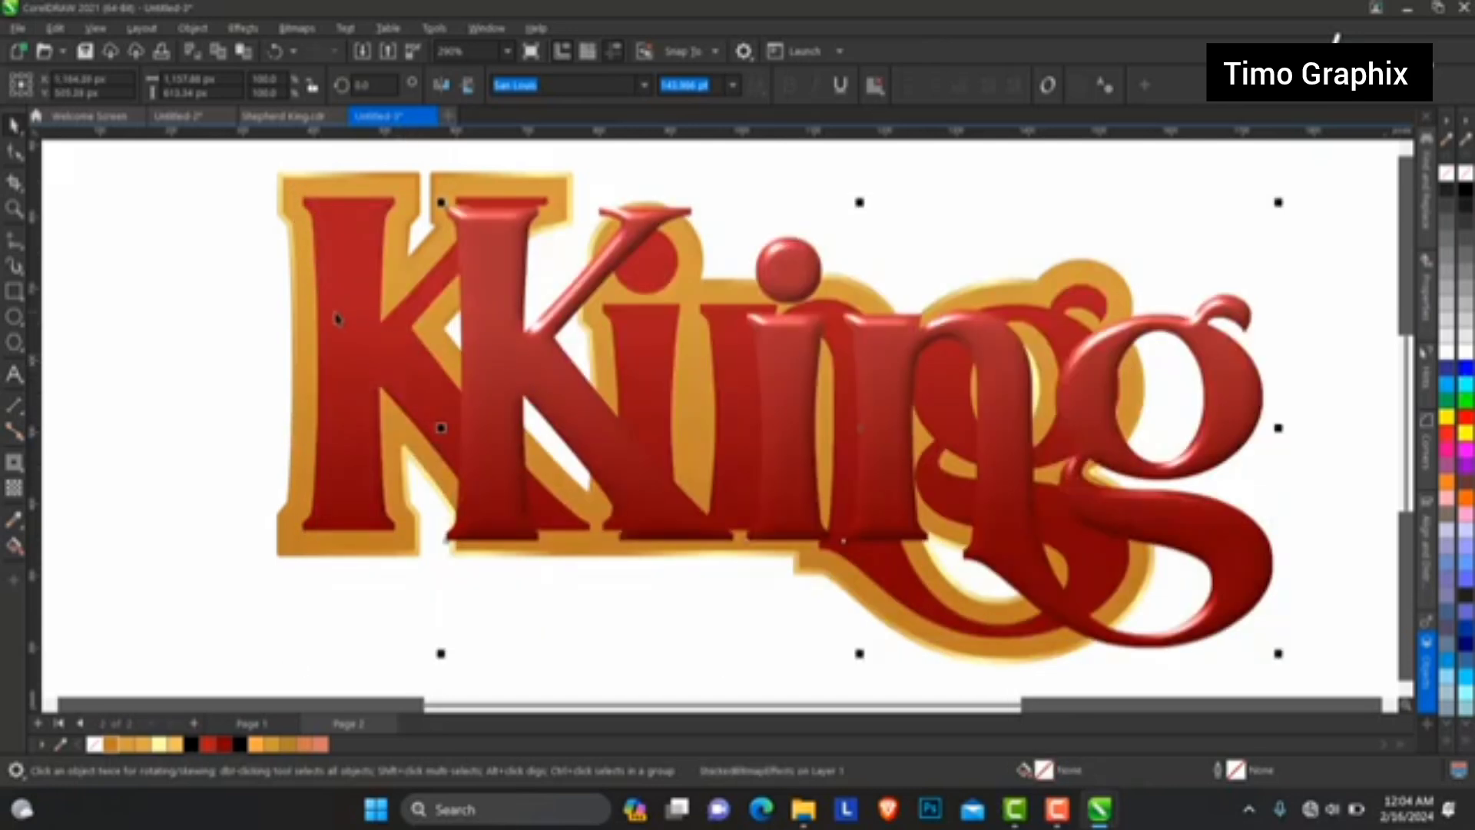
click(338, 318)
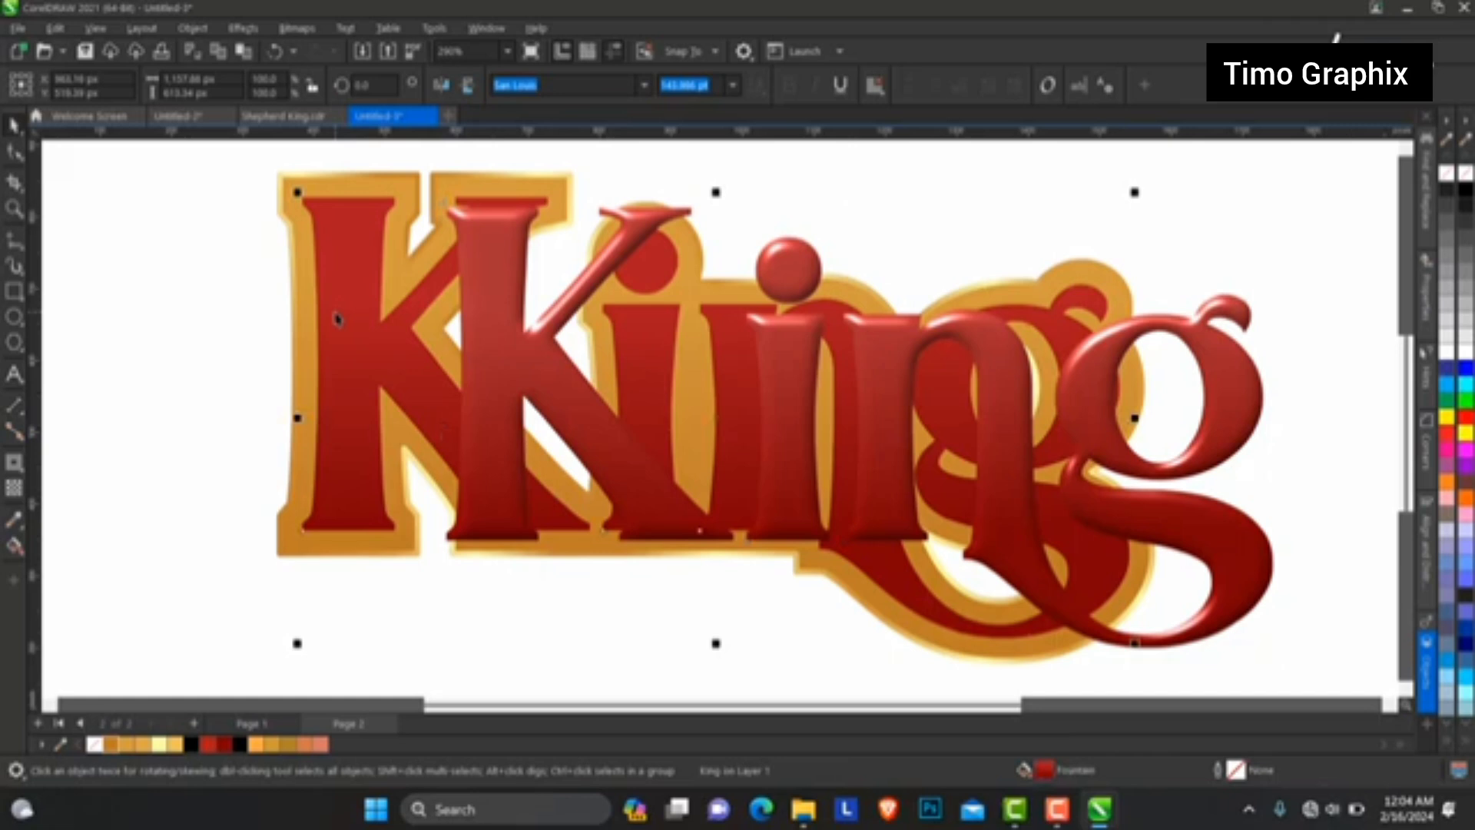
key(ctrl+z)
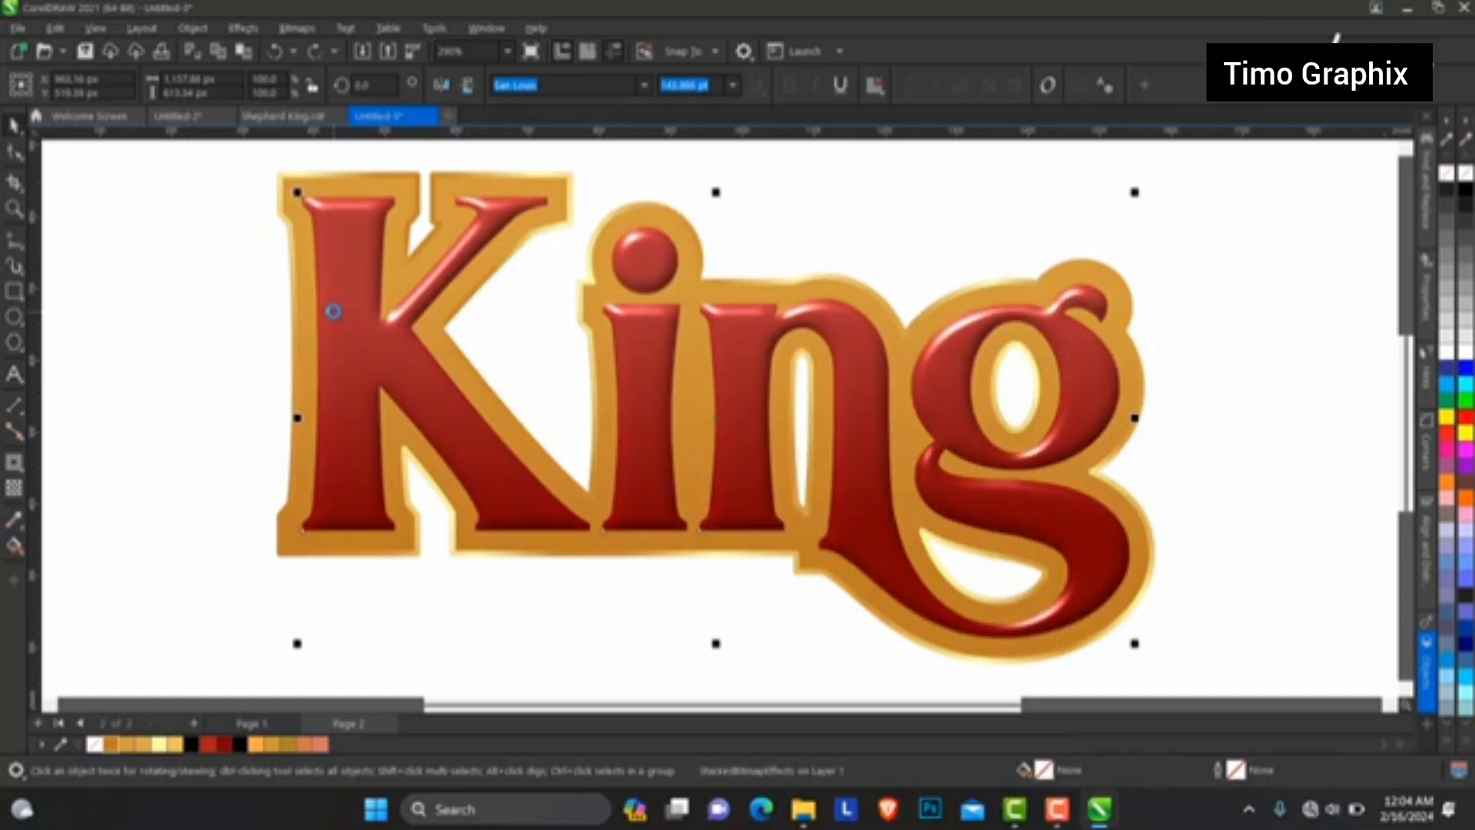
click(327, 307)
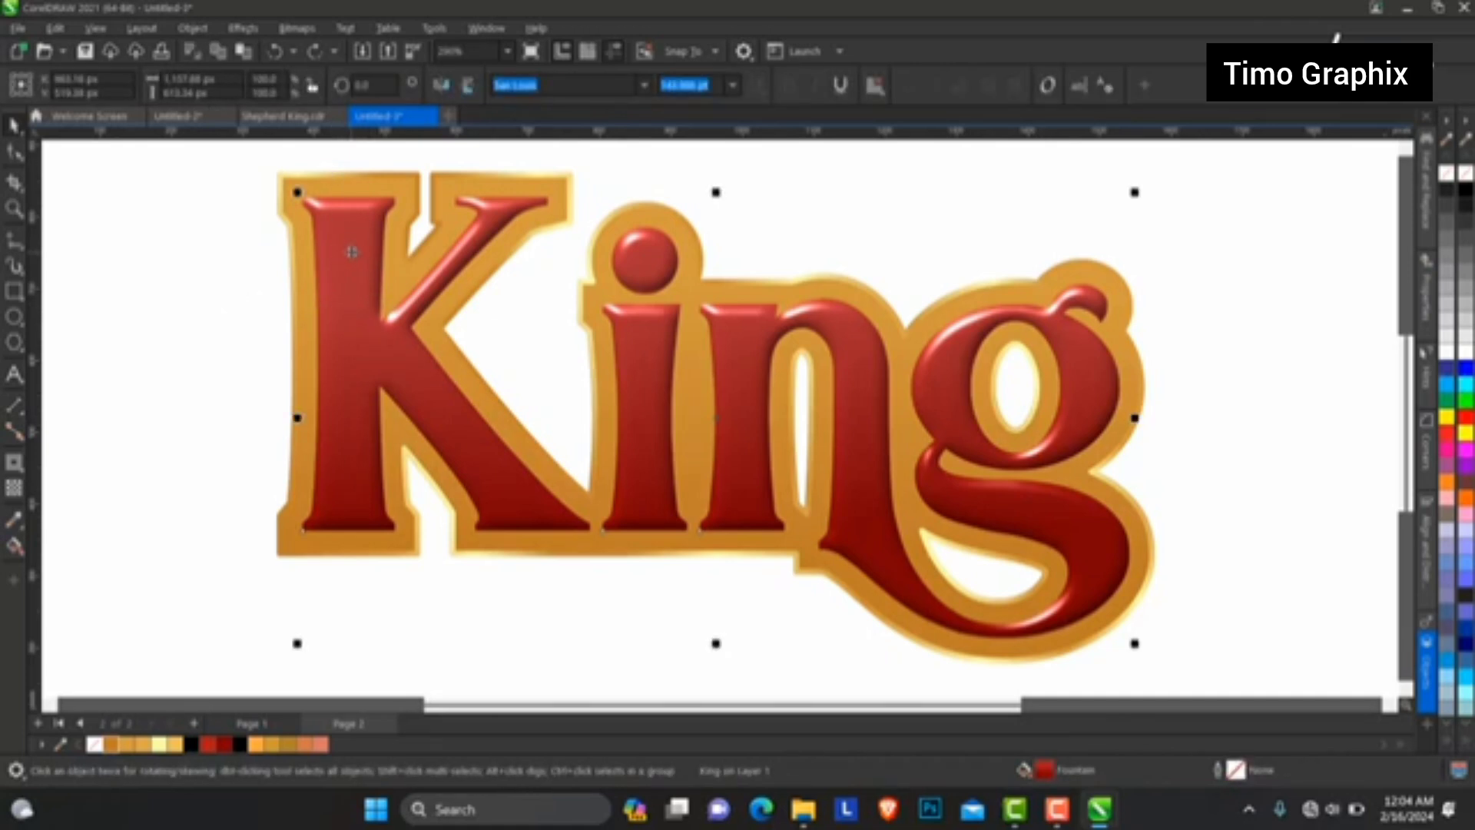
Move the glossy King text aside, retype it as "gg" to test that it stays editable, and undo everything.
drag(352, 252, 386, 294)
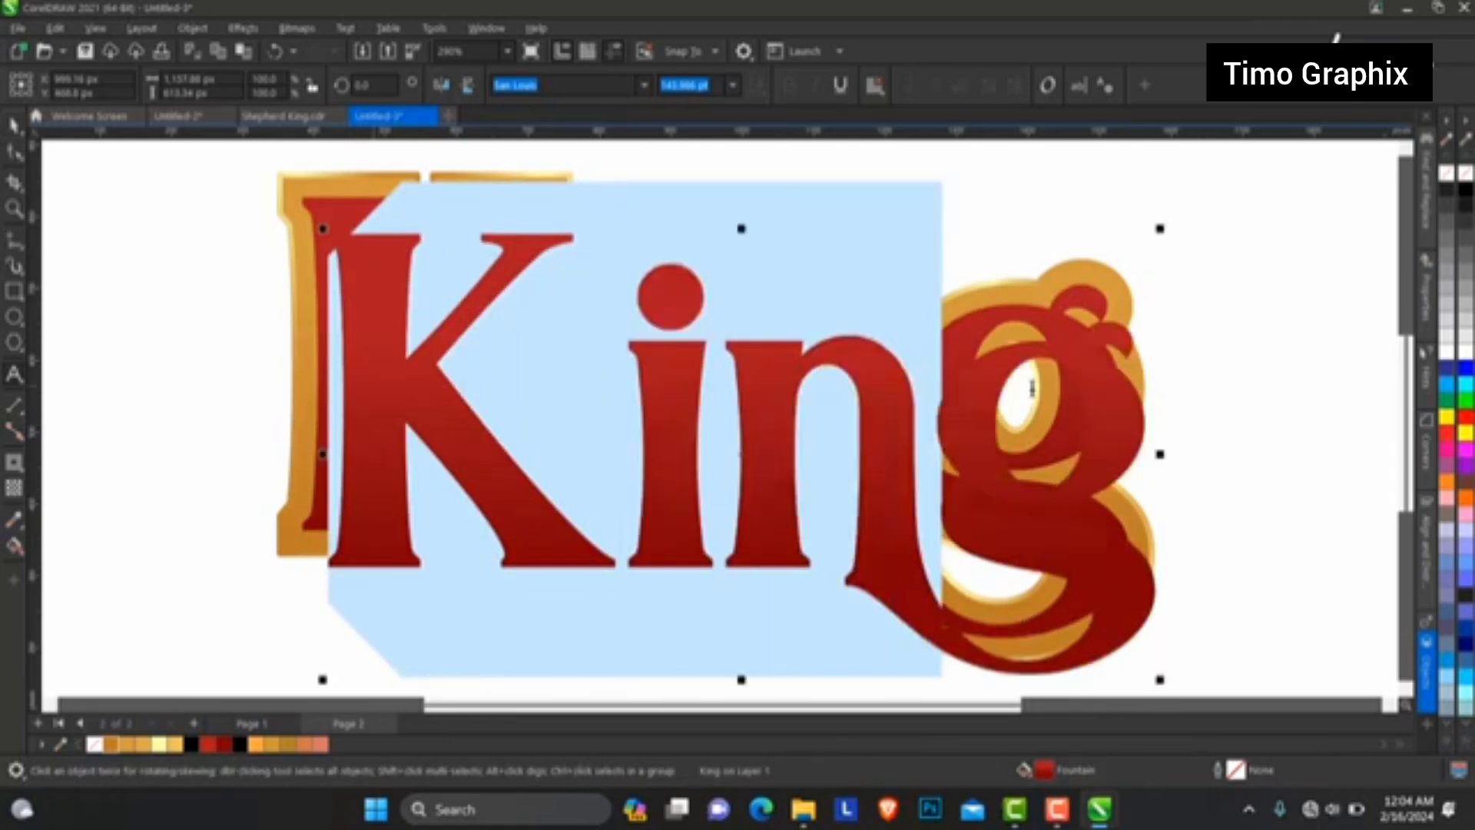
key(ctrl+z)
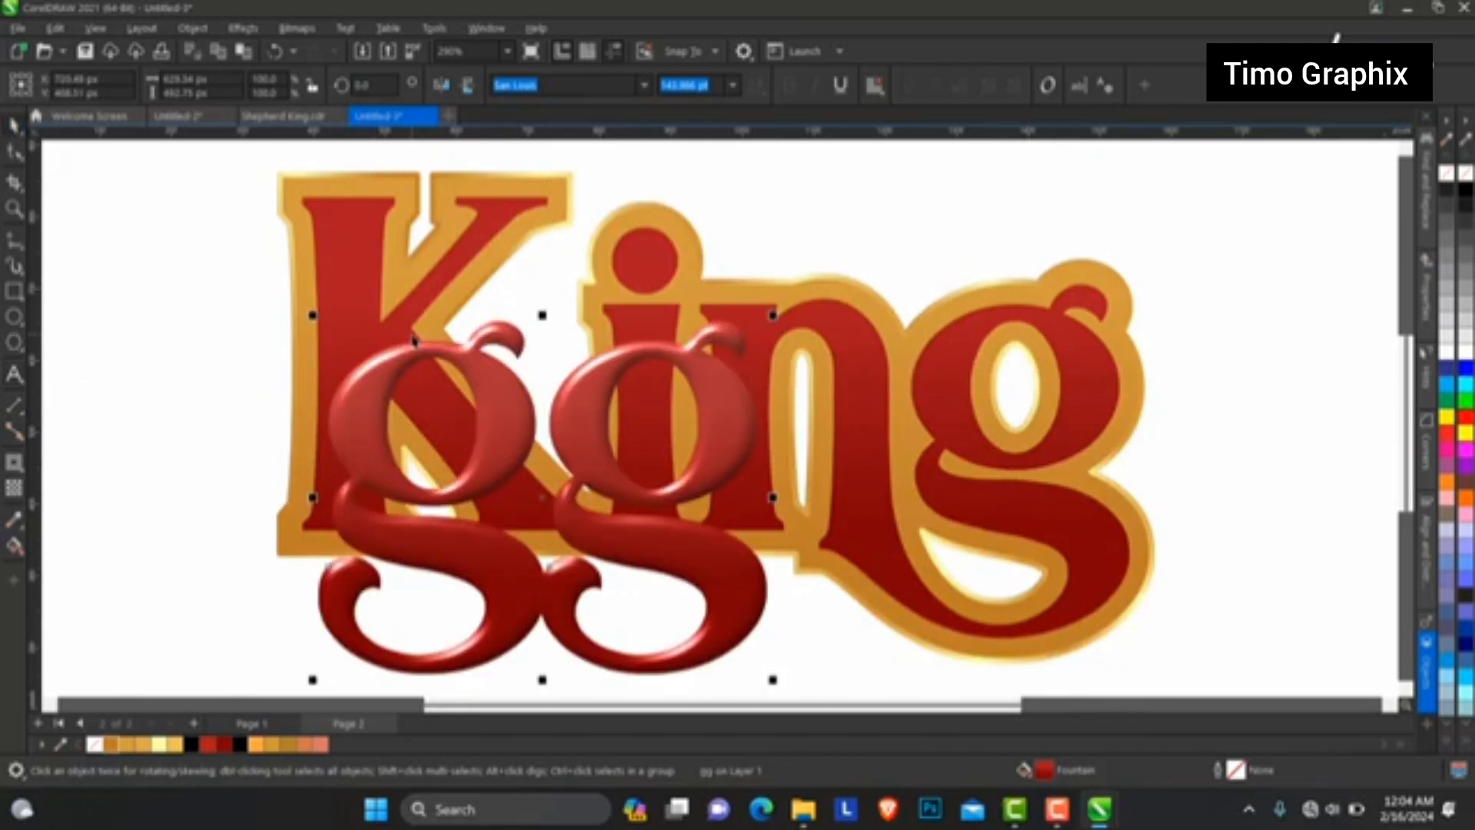
key(ctrl+z)
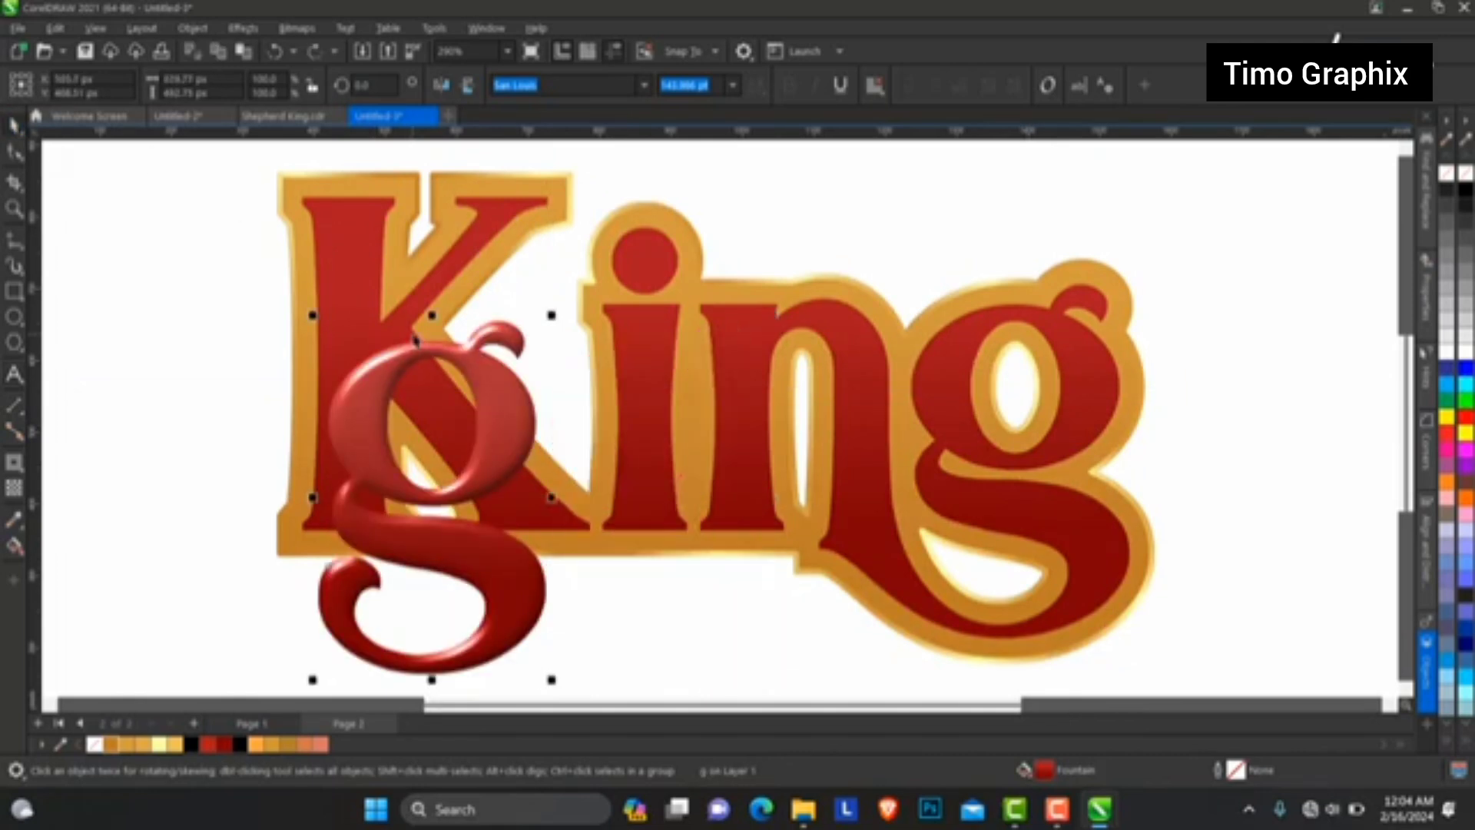
key(ctrl+z)
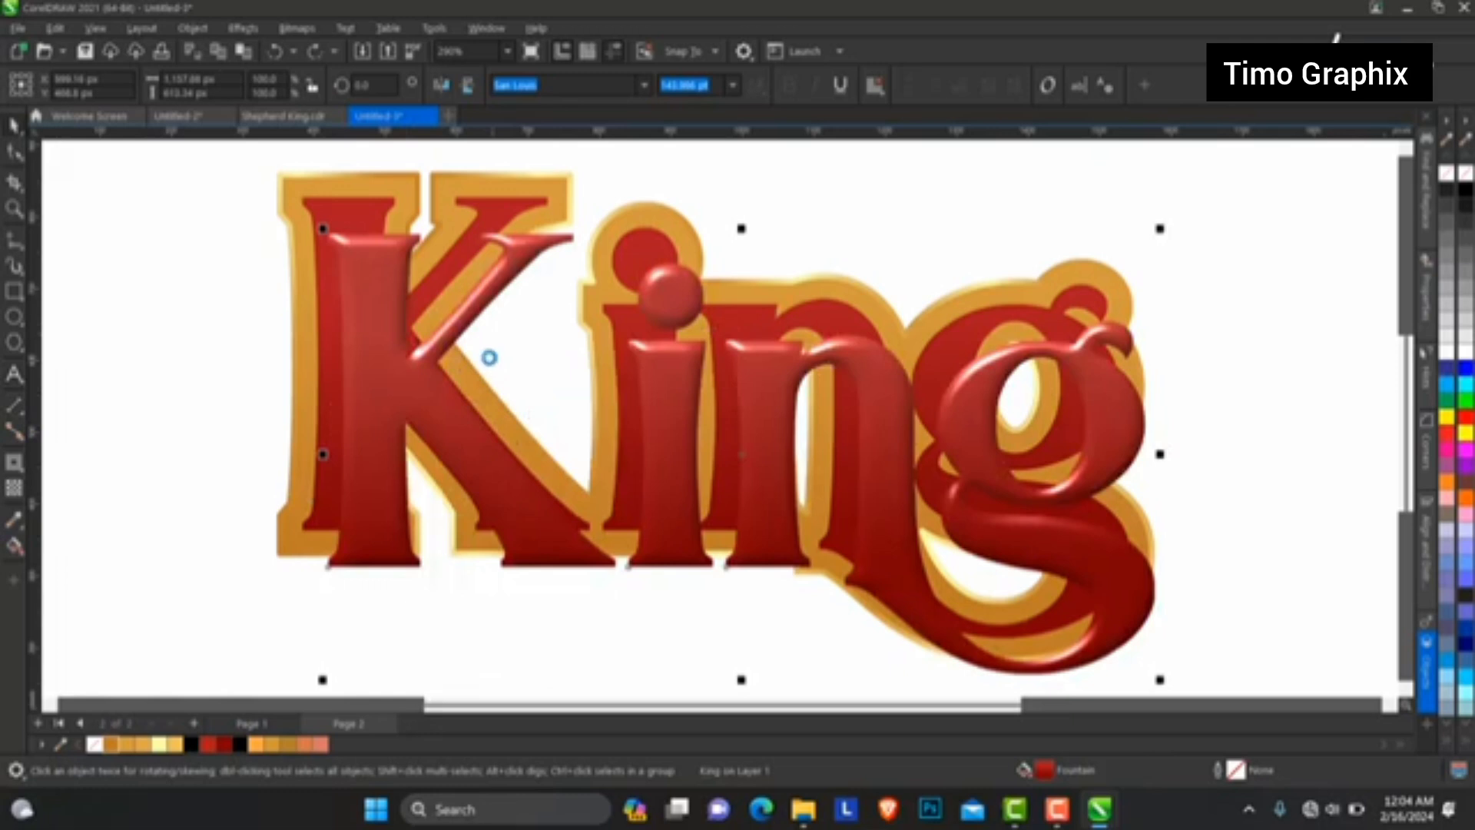
key(ctrl+z)
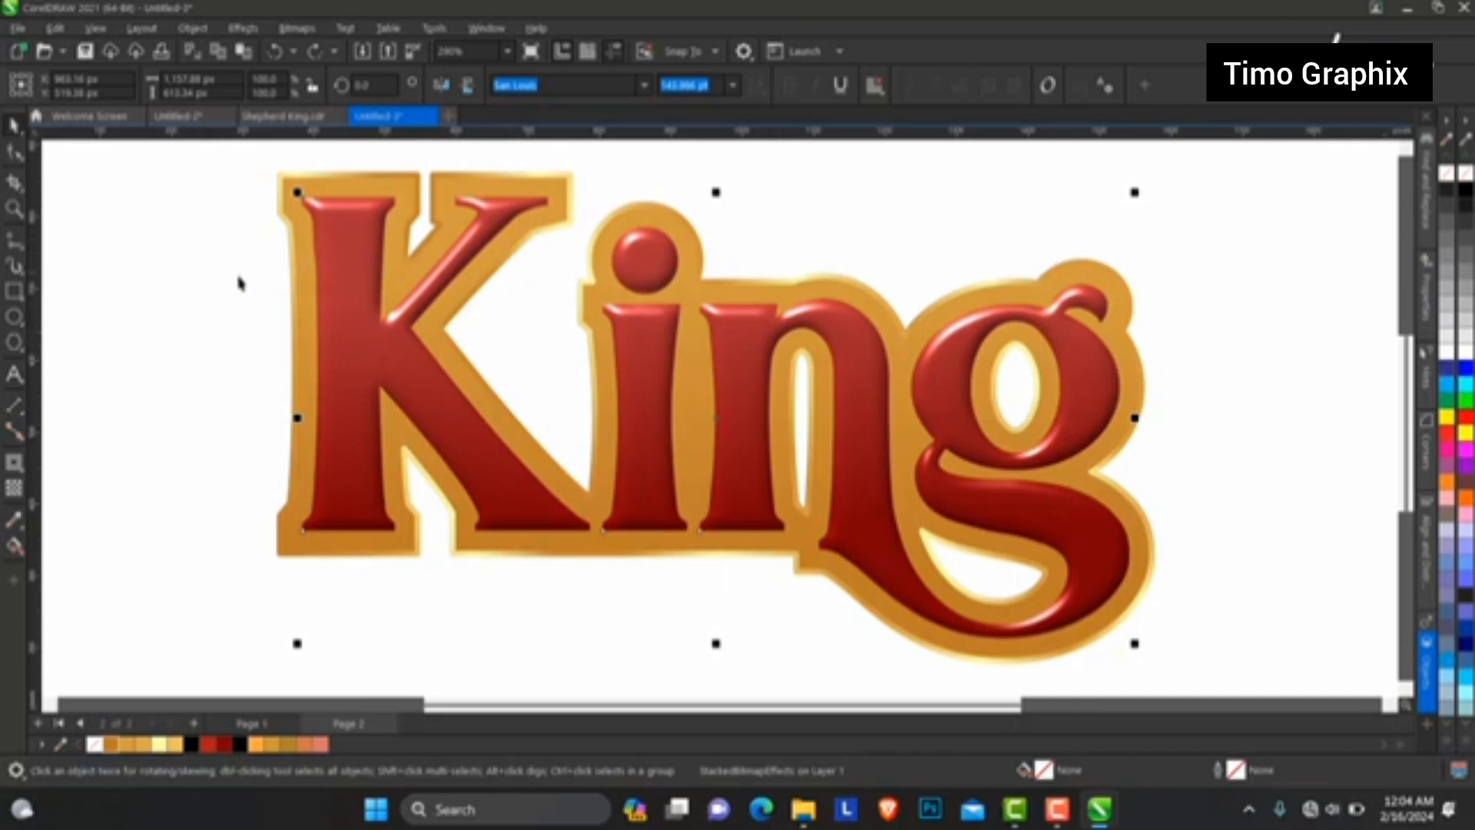
Duplicate the King text, fill the copy behind the glossy letters with white and shift it 5 px upward.
click(196, 286)
click(358, 319)
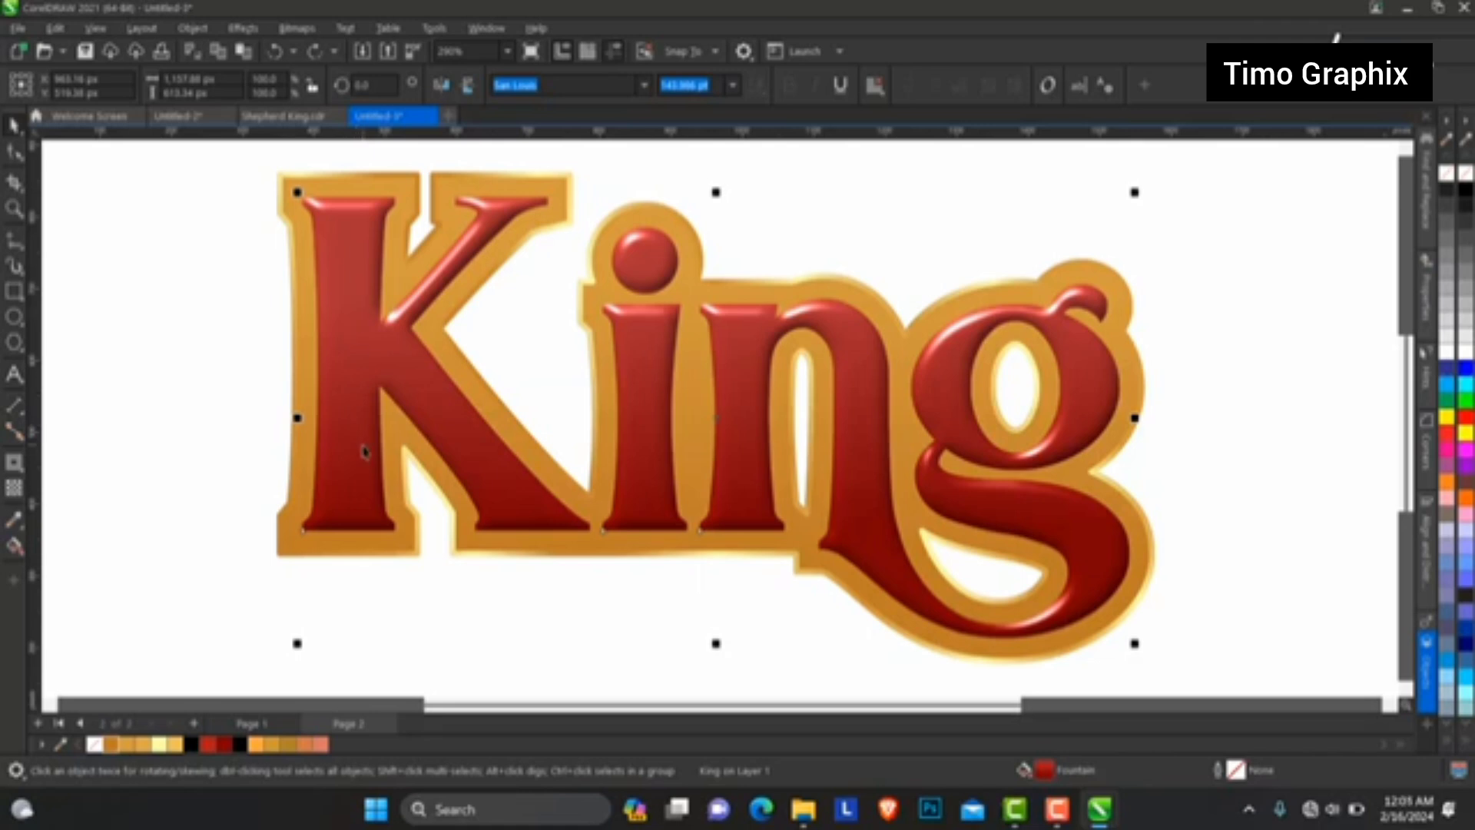
key(plus)
click(1461, 353)
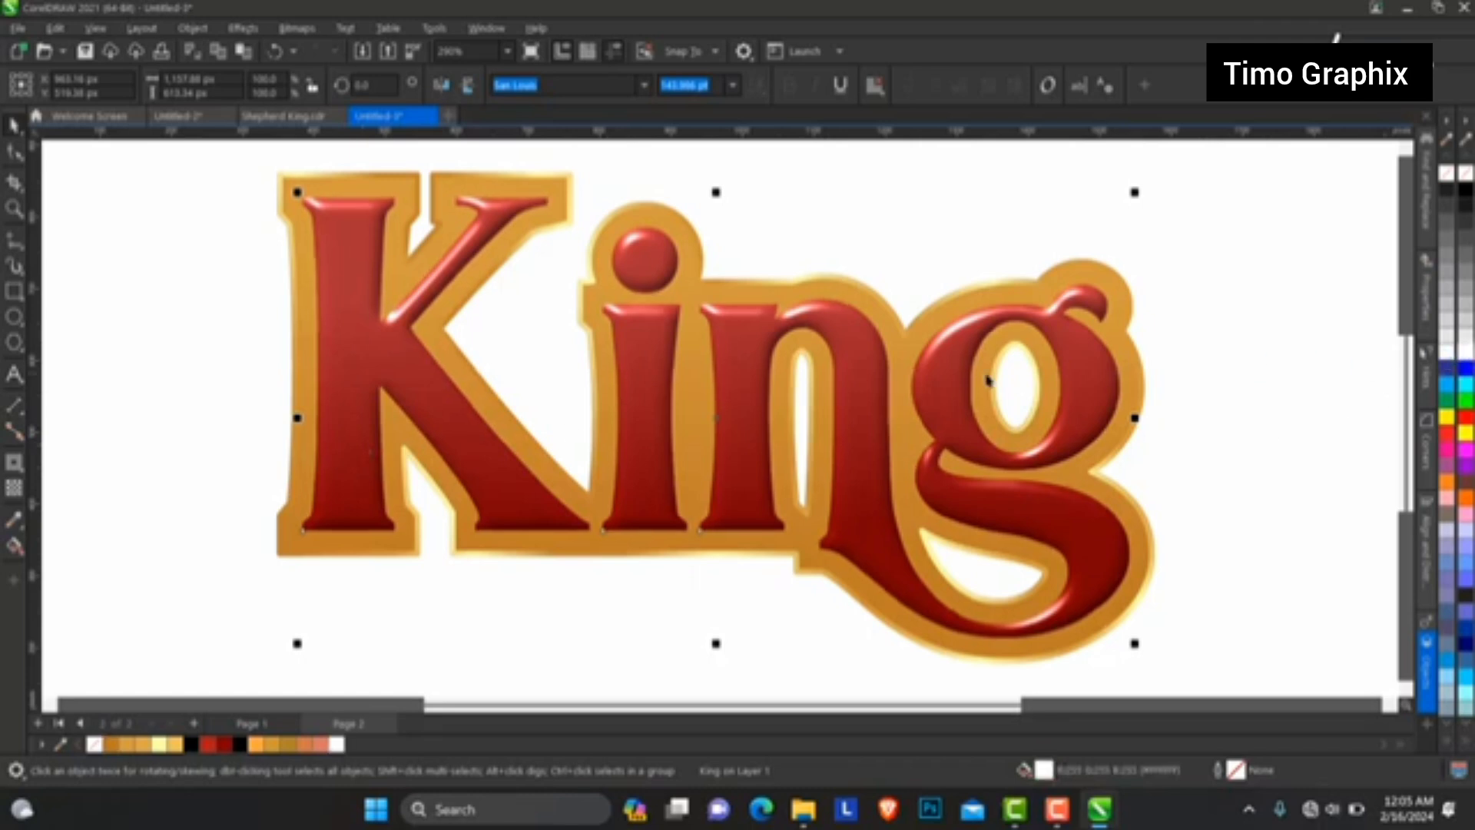
key(Up)
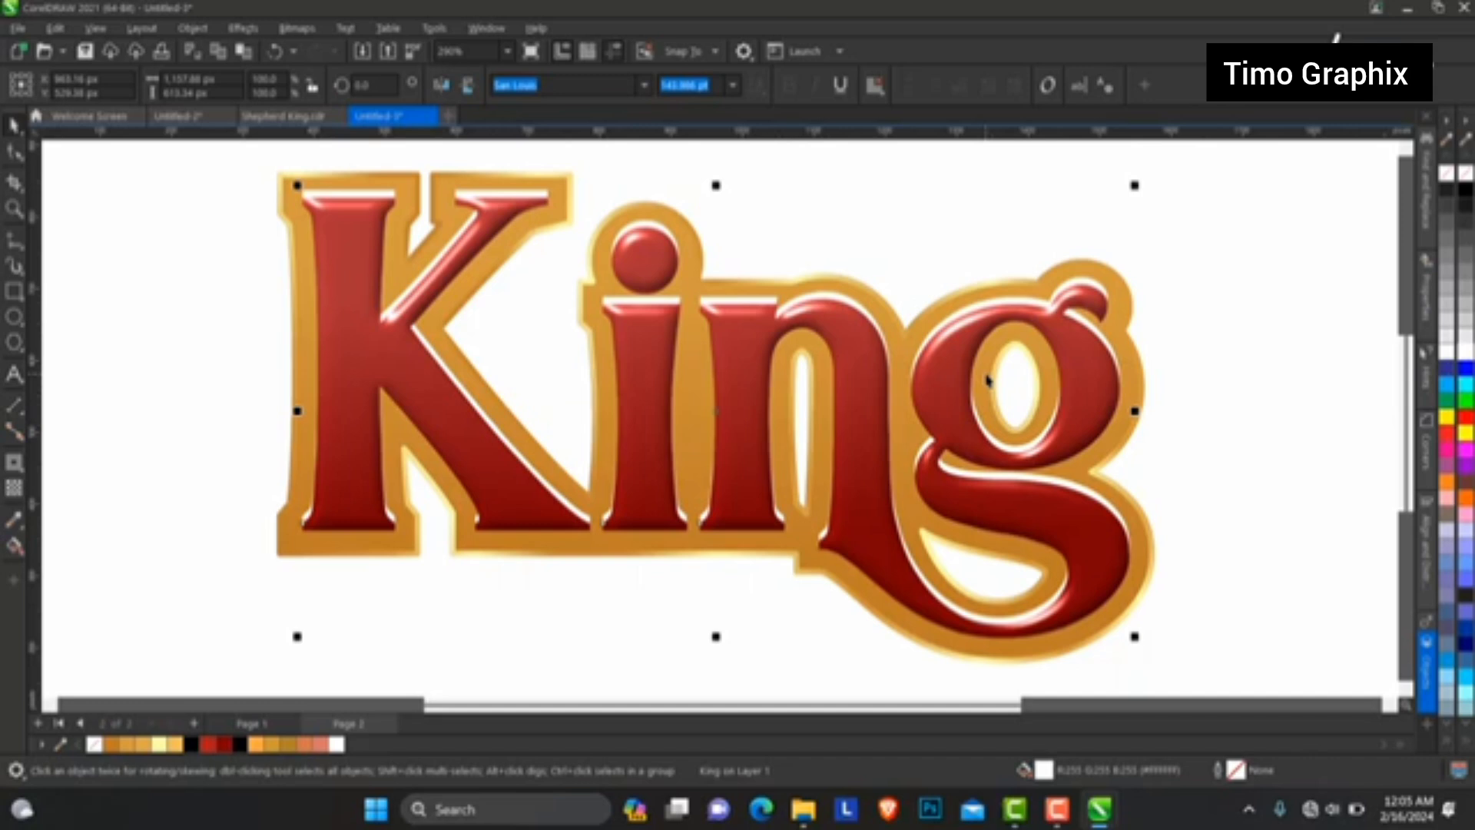
key(Down)
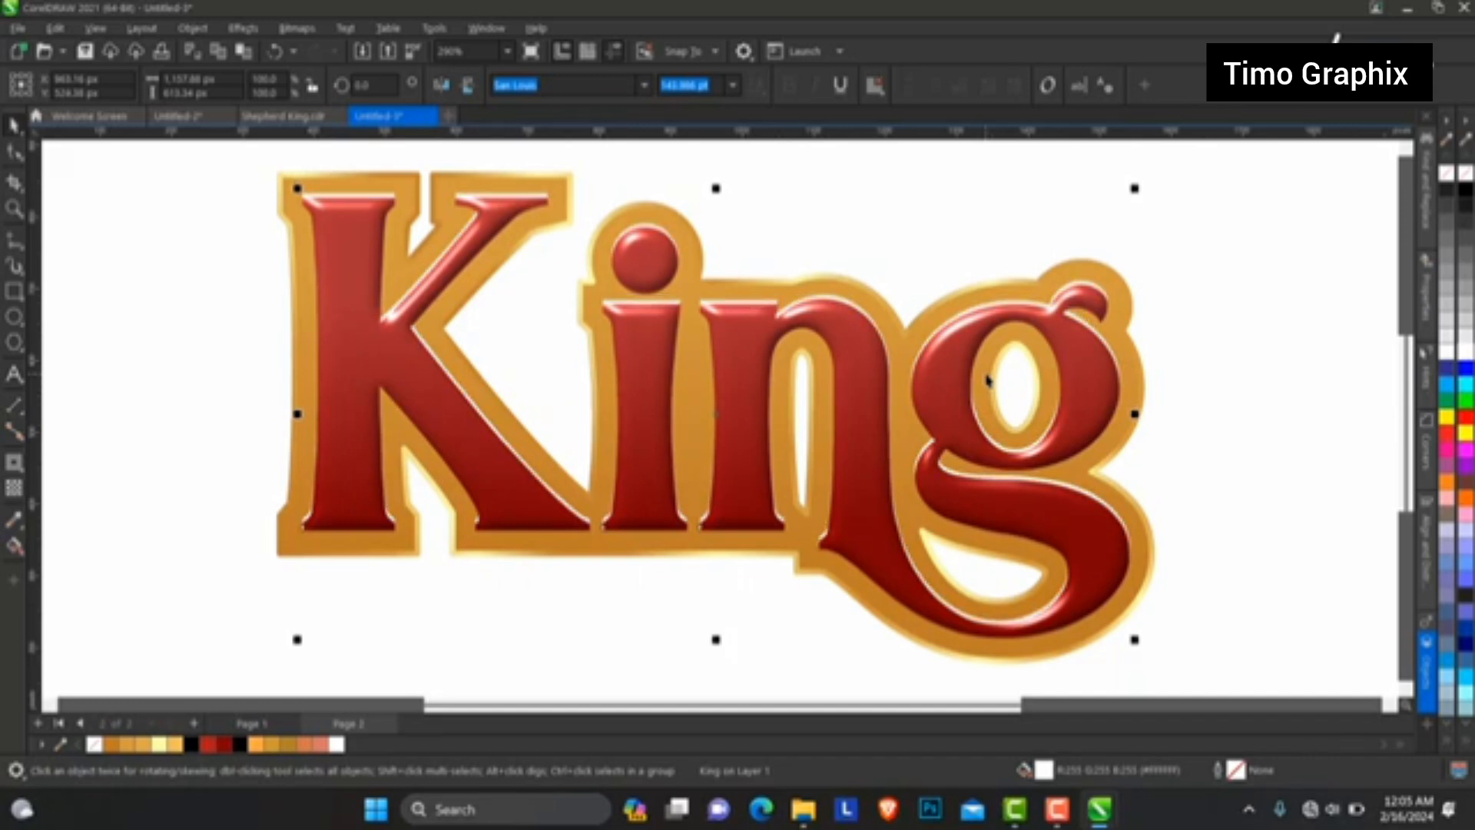
Add a black drop shadow to the white King copy, offset about 7.86 px to the right and 15.4 px down.
click(14, 209)
right_click(681, 353)
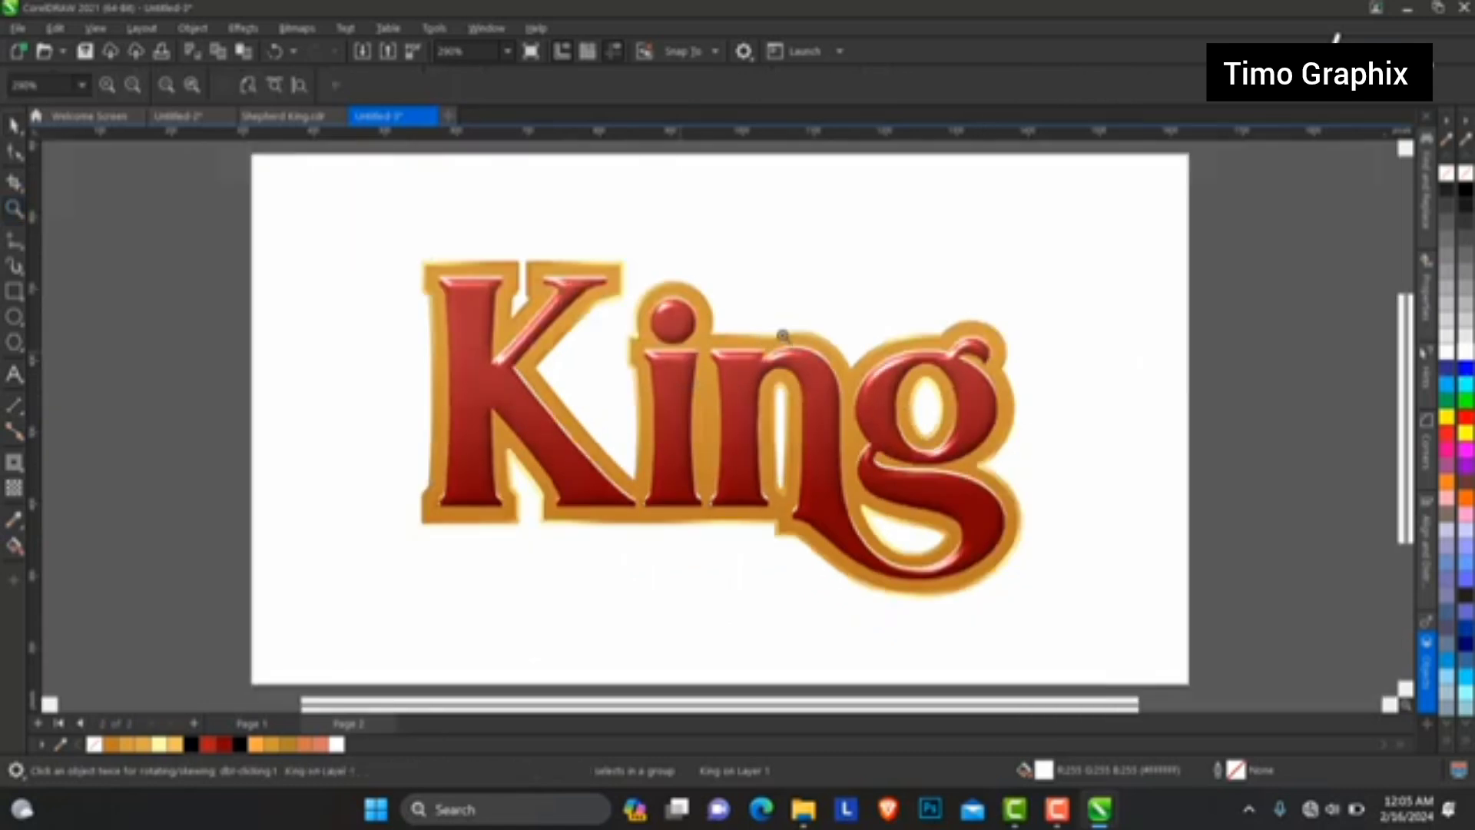
drag(369, 224, 1072, 624)
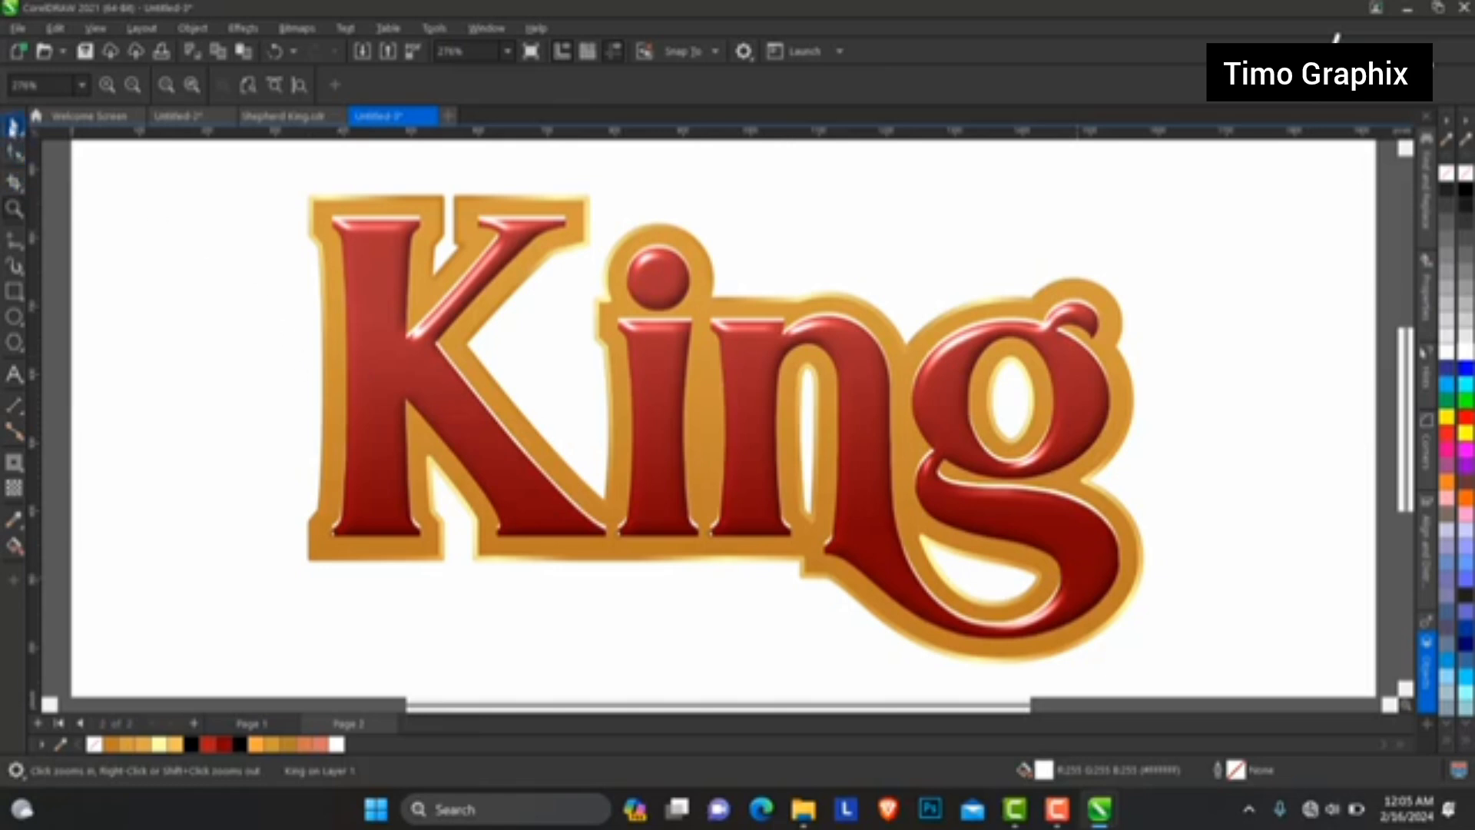
click(14, 127)
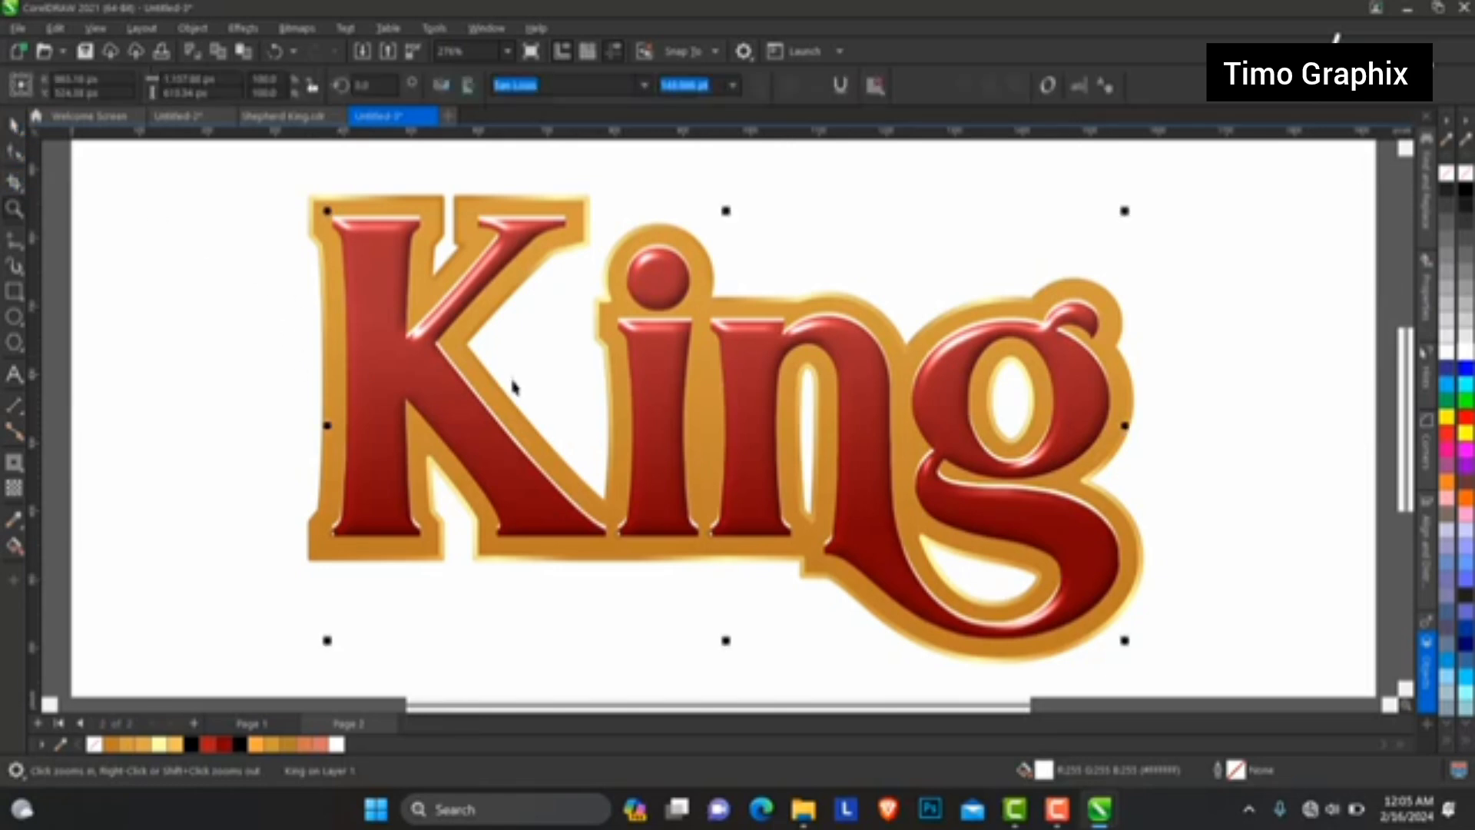
click(24, 476)
click(88, 470)
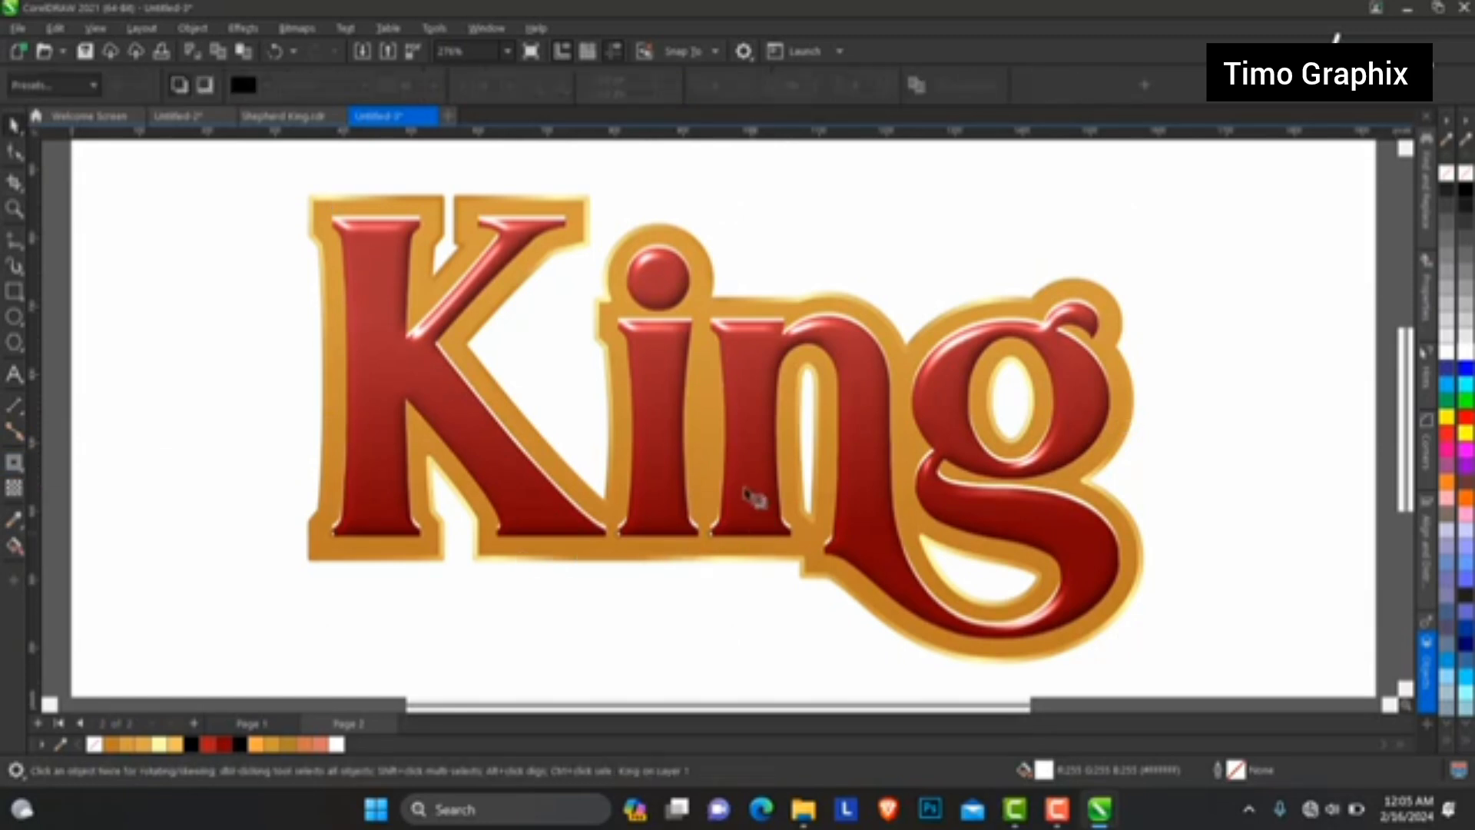
click(25, 474)
click(89, 471)
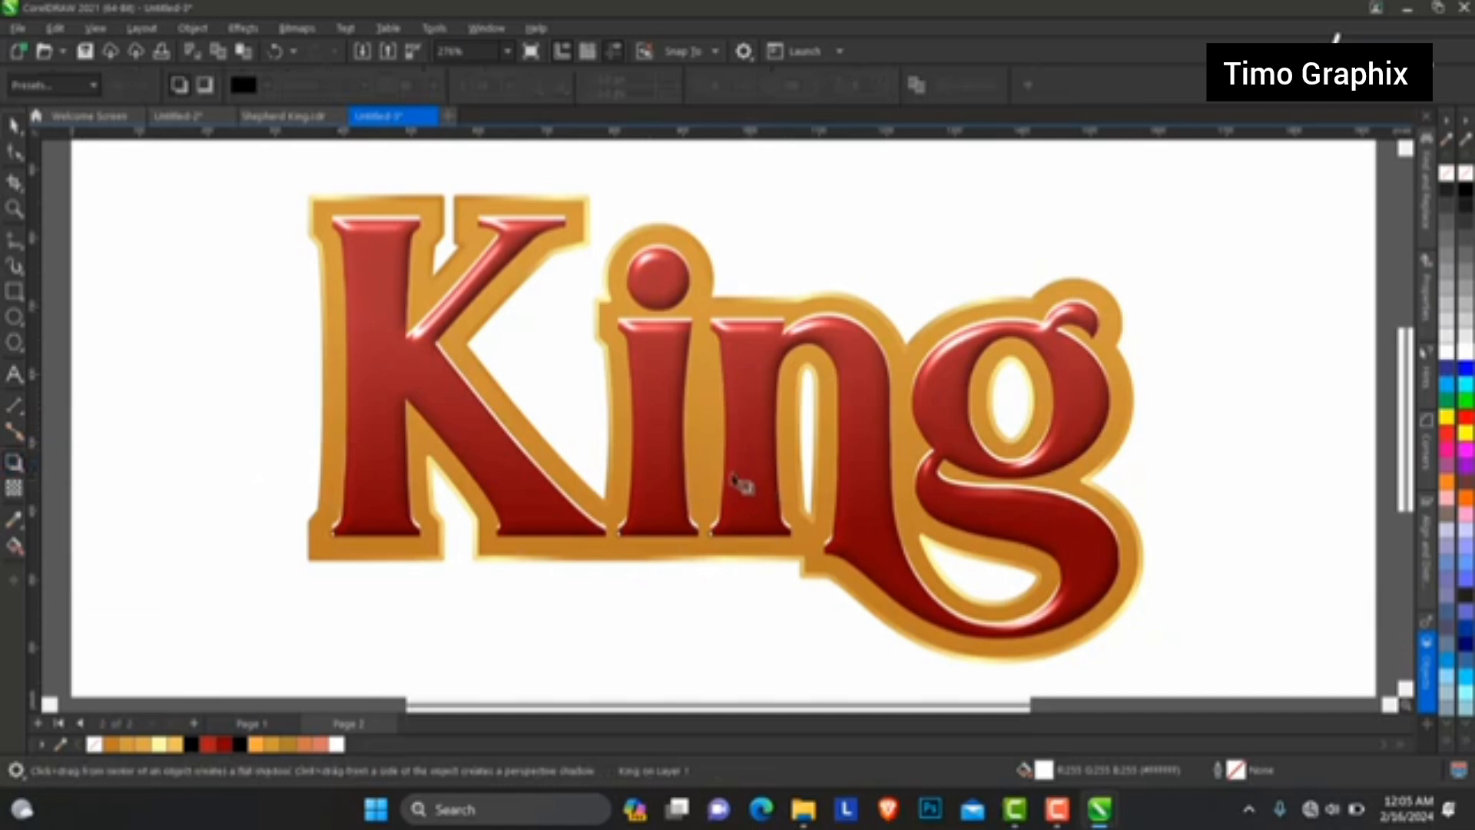
drag(726, 426, 829, 630)
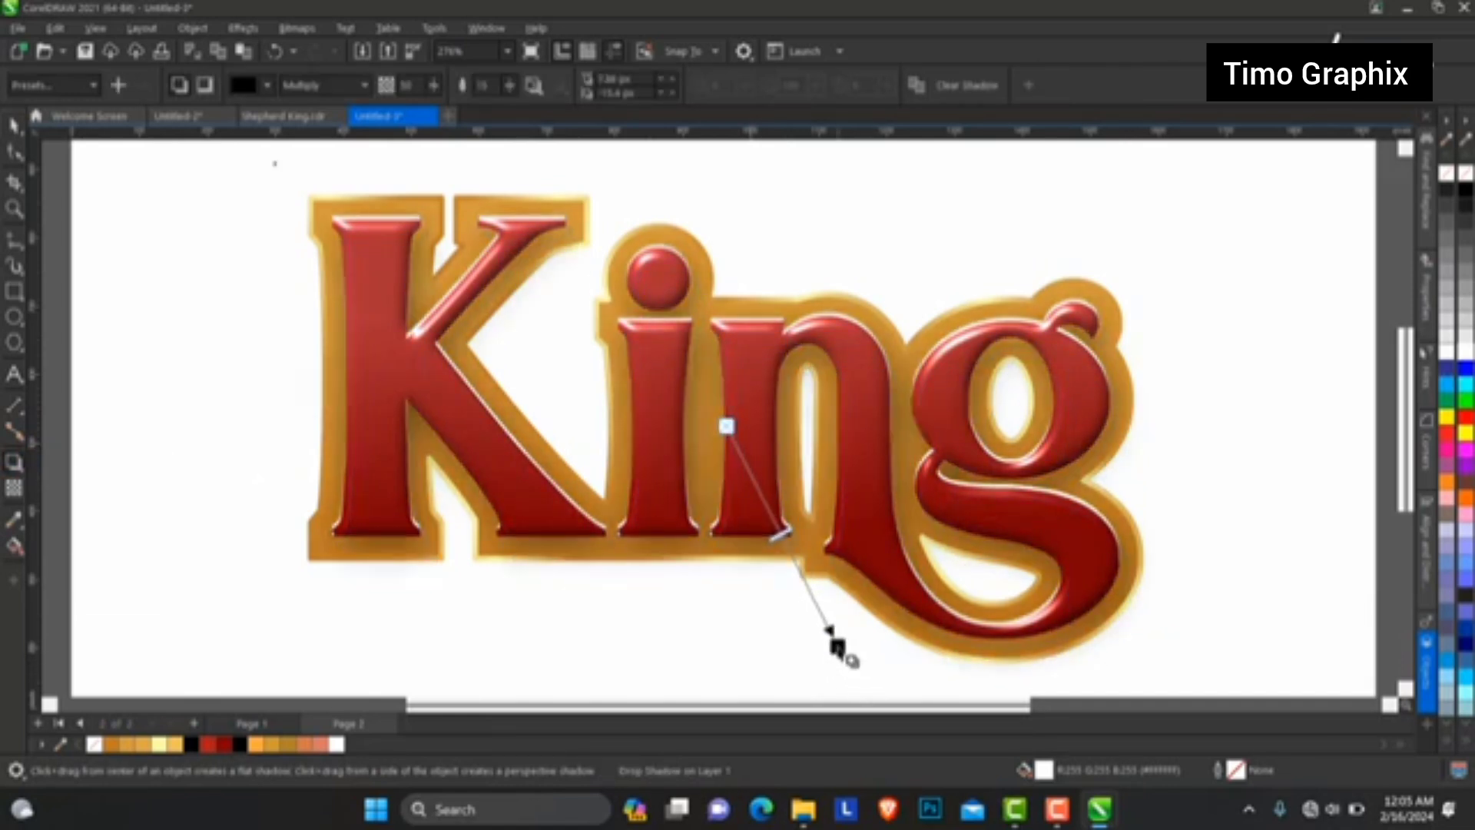
Set the drop shadow's feathering to 9 and its opacity to 53.
click(511, 90)
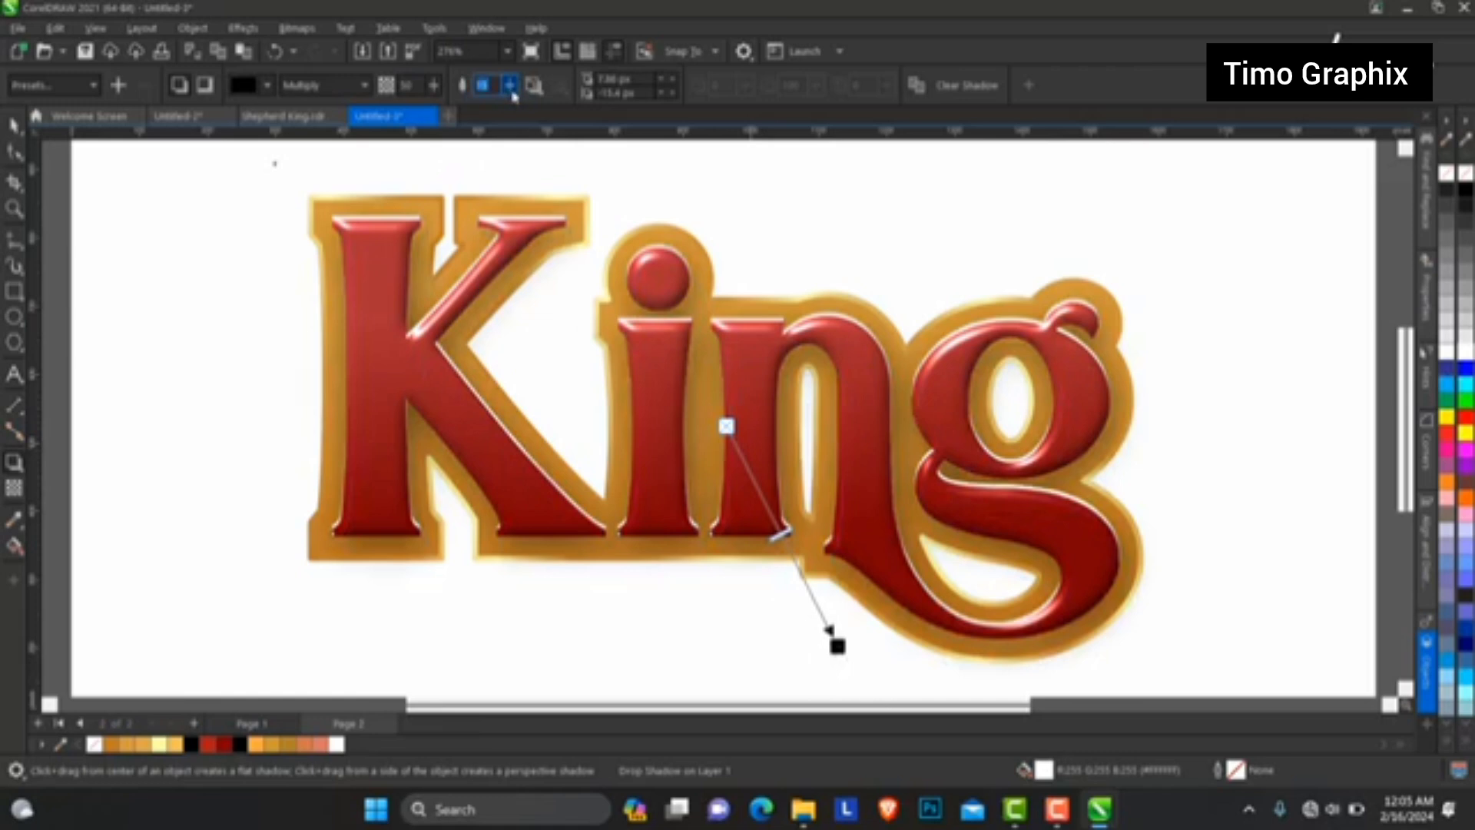
drag(511, 91, 504, 97)
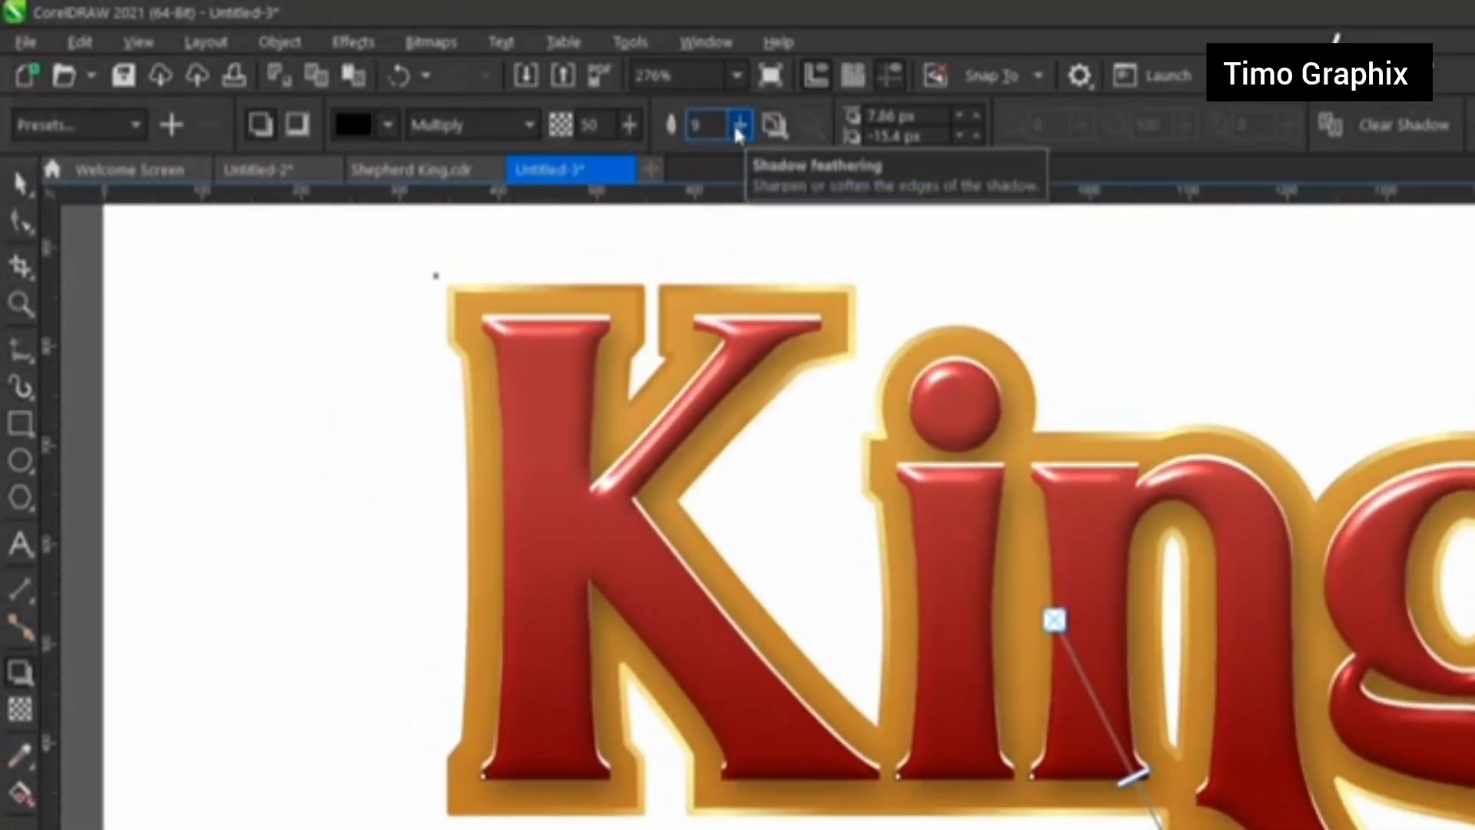
click(631, 127)
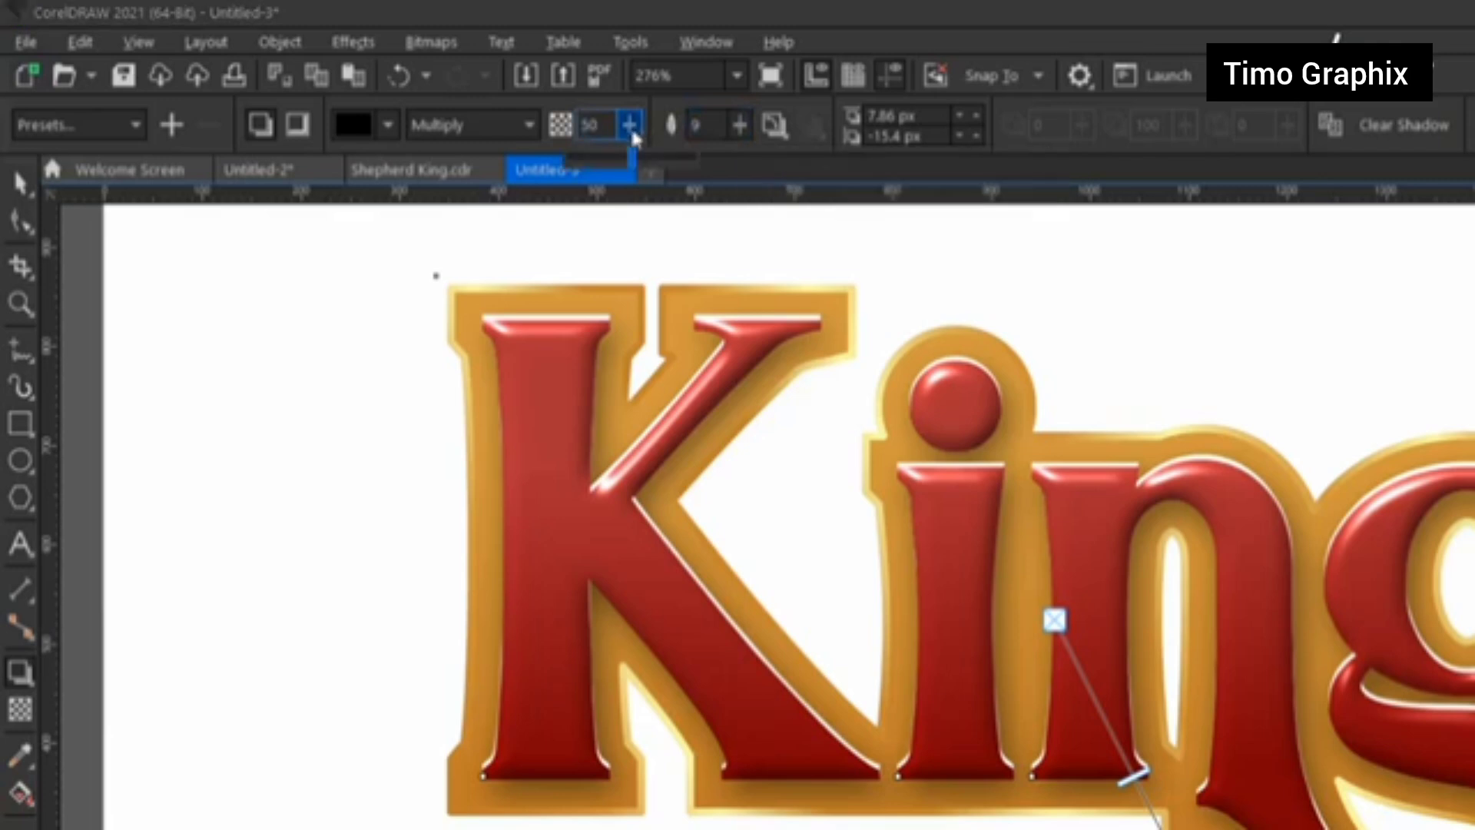
click(644, 152)
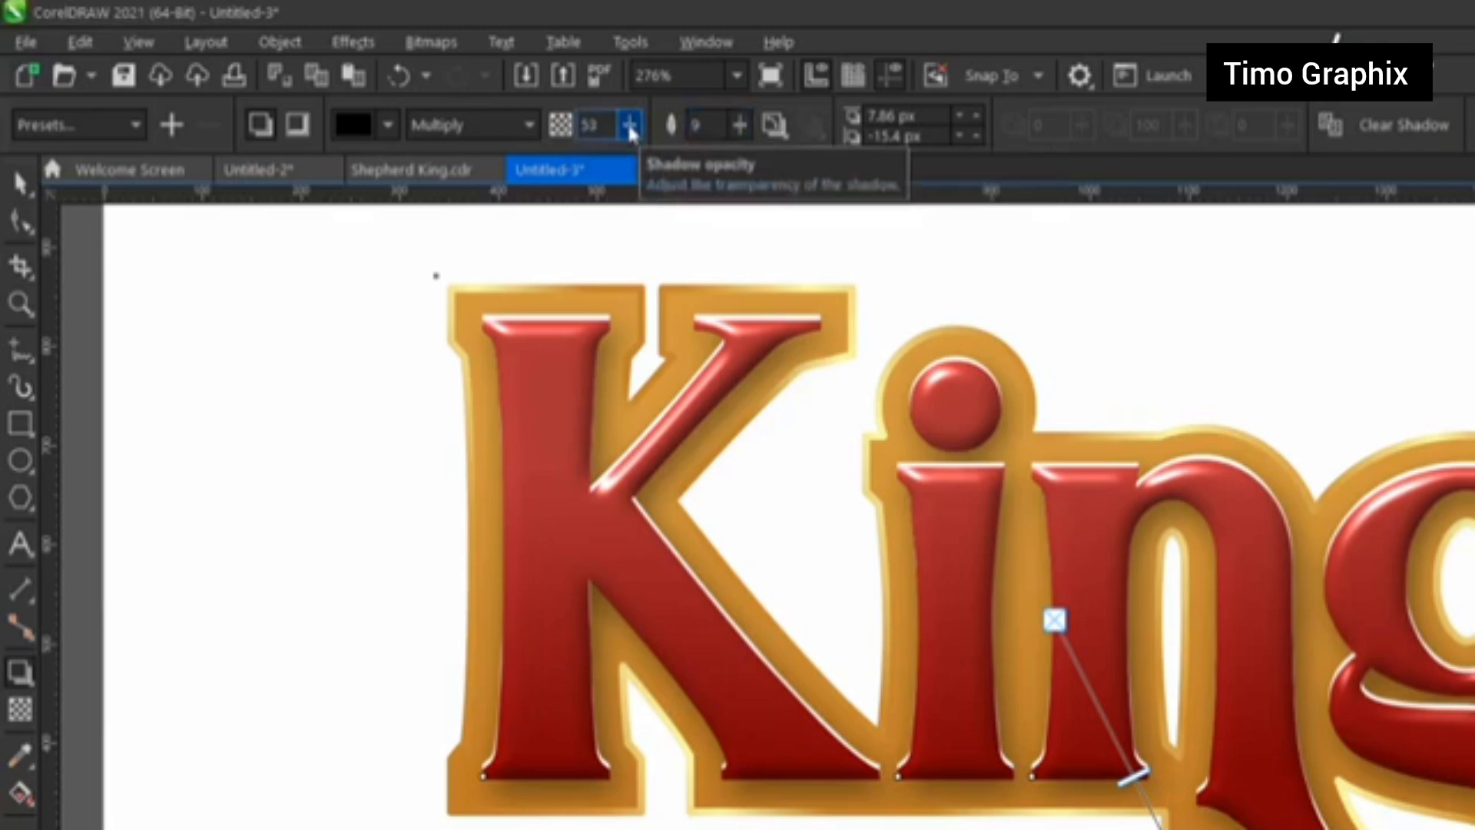
Fine-tune the King drop shadow by setting its opacity to 55 and its feathering to 8.
drag(632, 134, 645, 140)
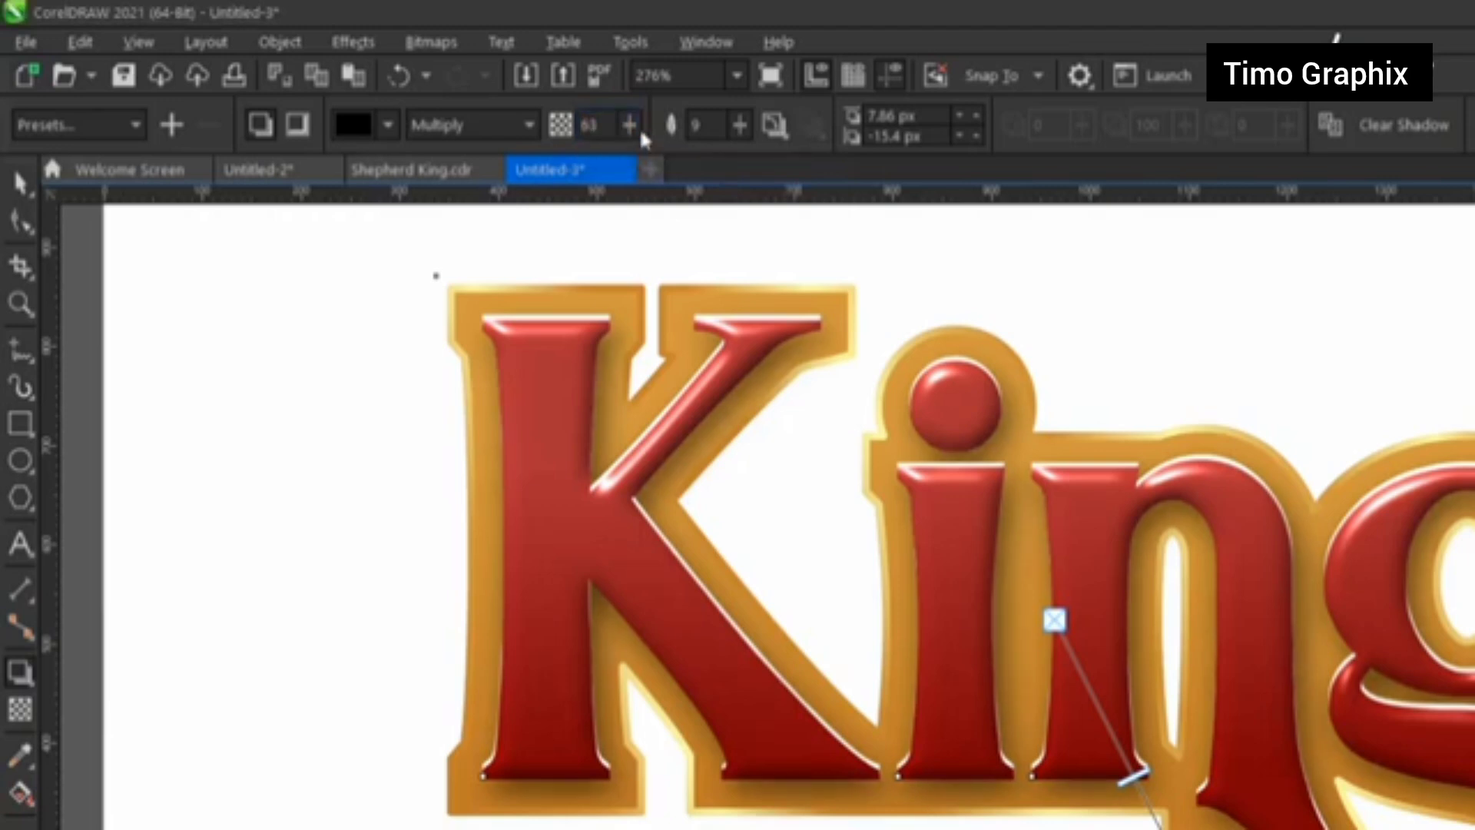
click(632, 128)
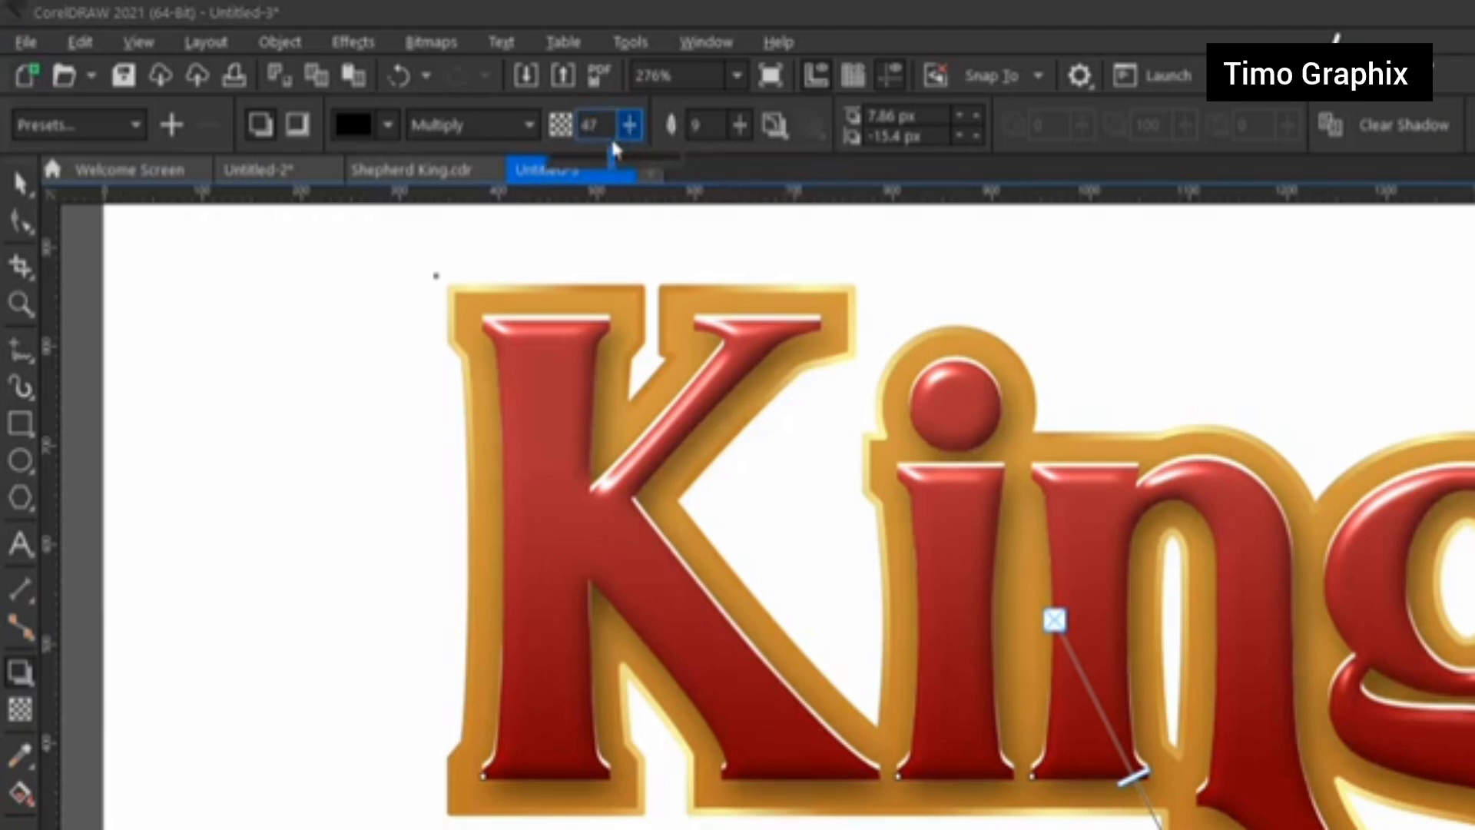
drag(612, 141, 610, 145)
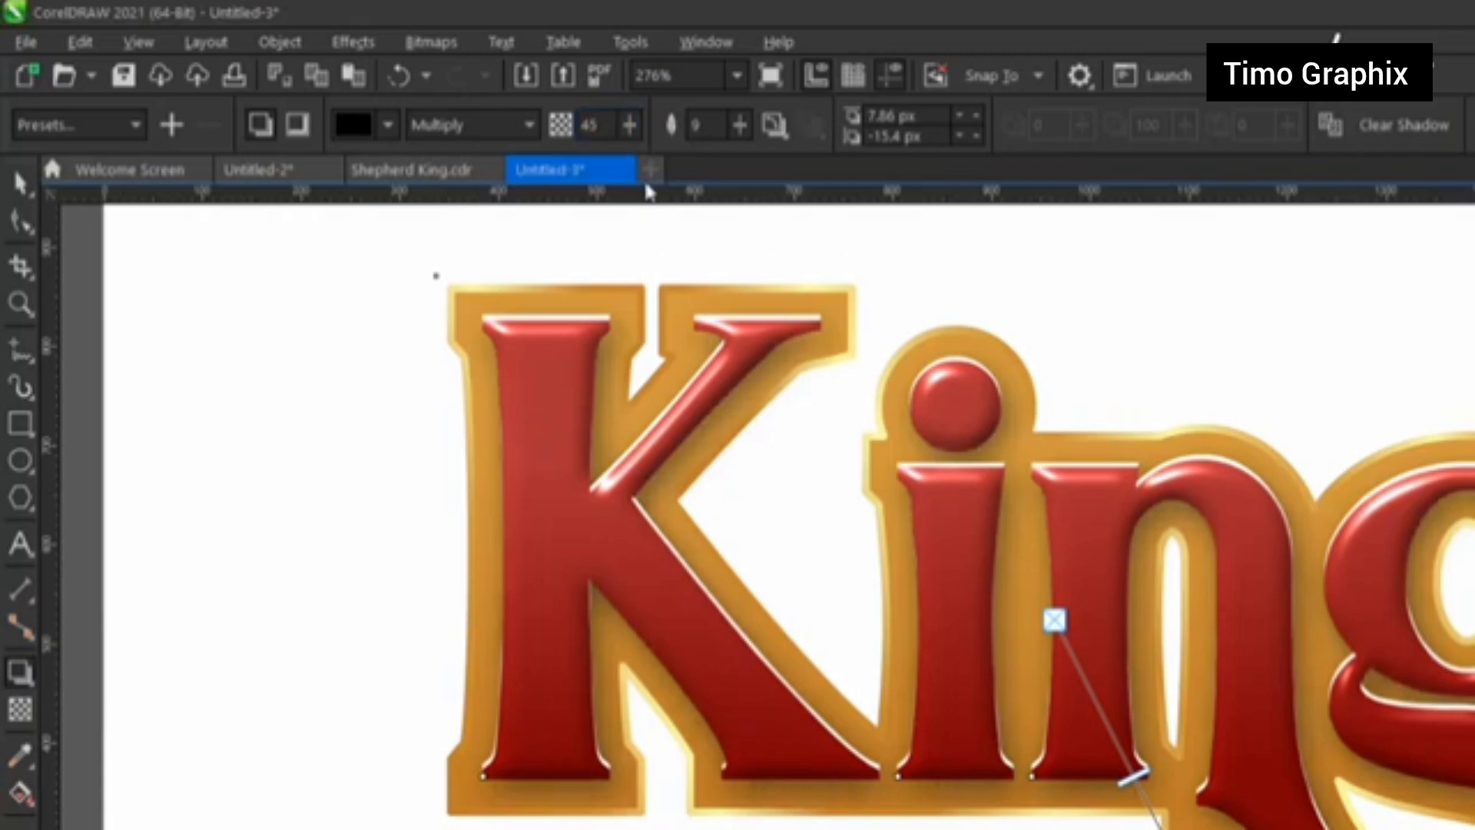
click(629, 127)
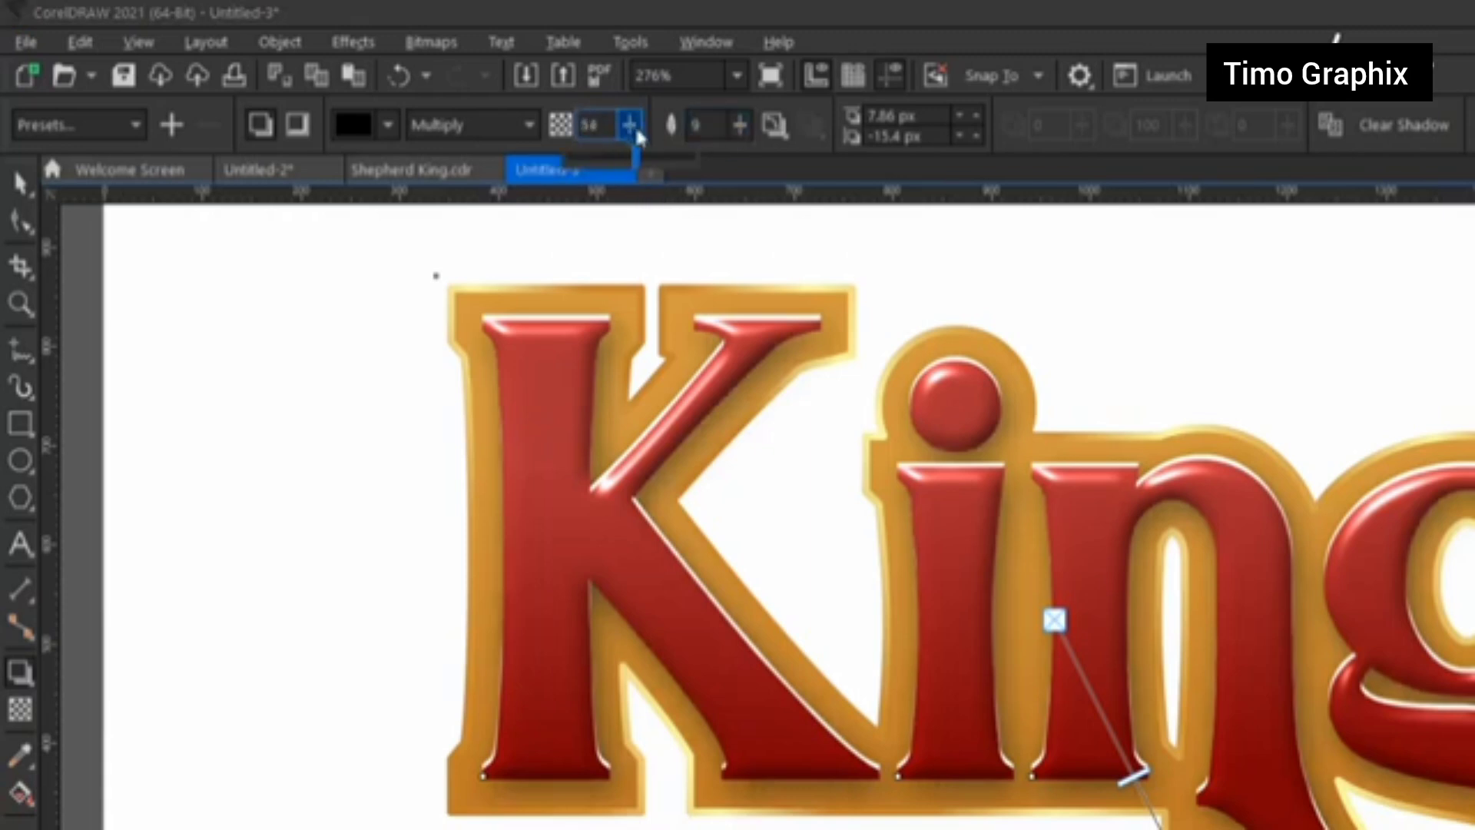
drag(636, 128, 638, 129)
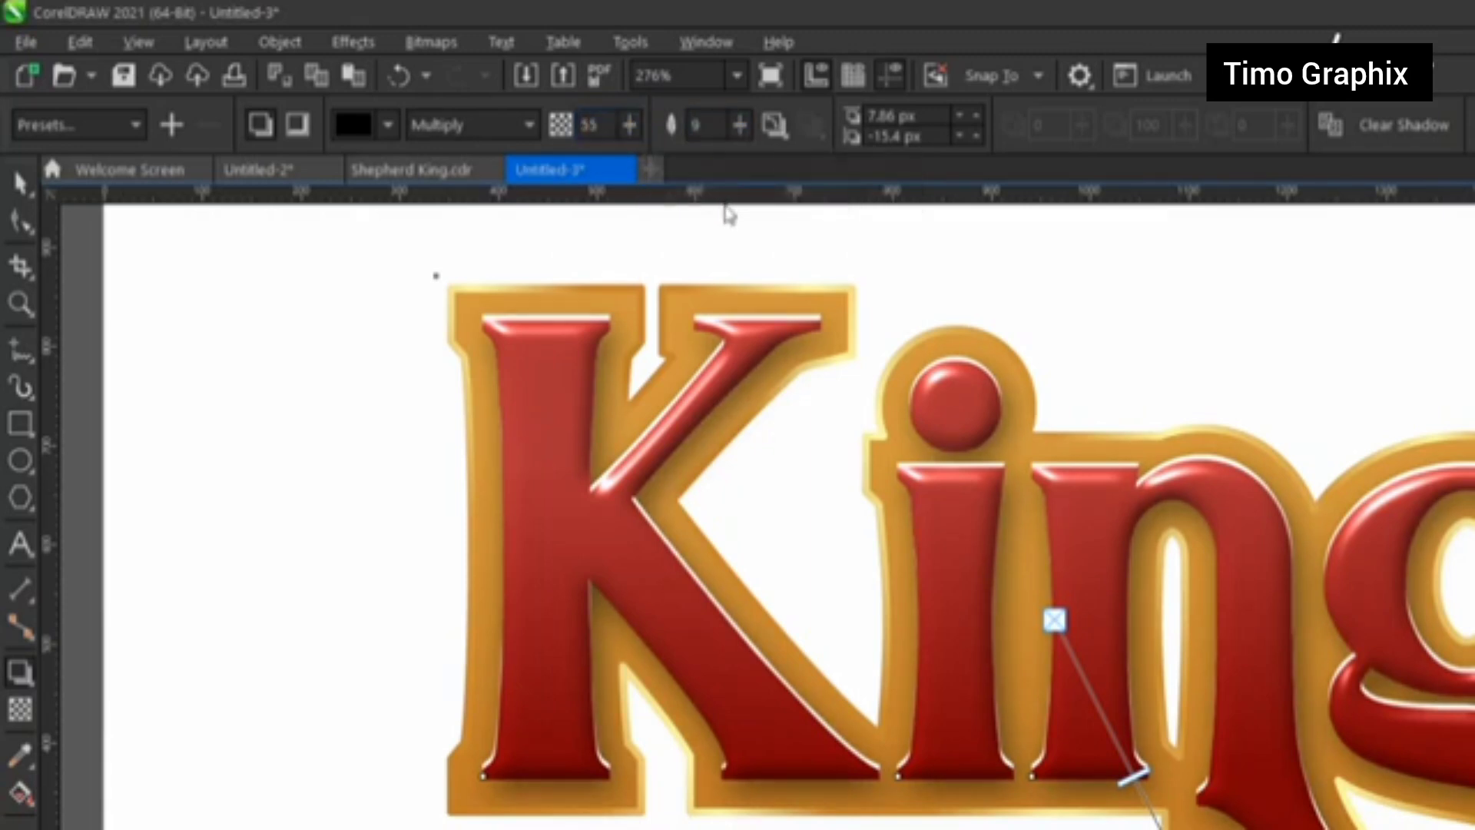
click(740, 126)
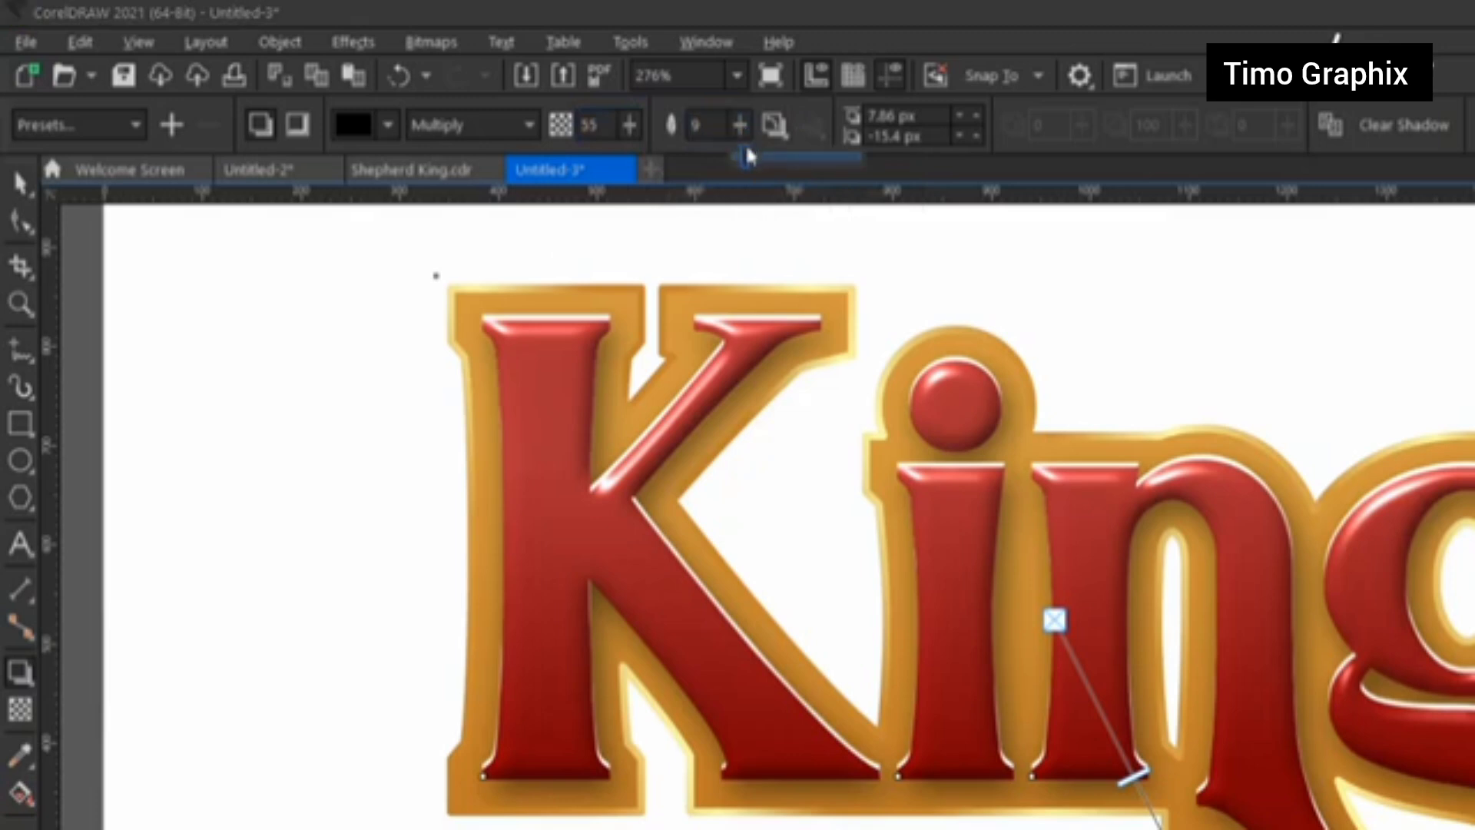
drag(746, 149, 743, 156)
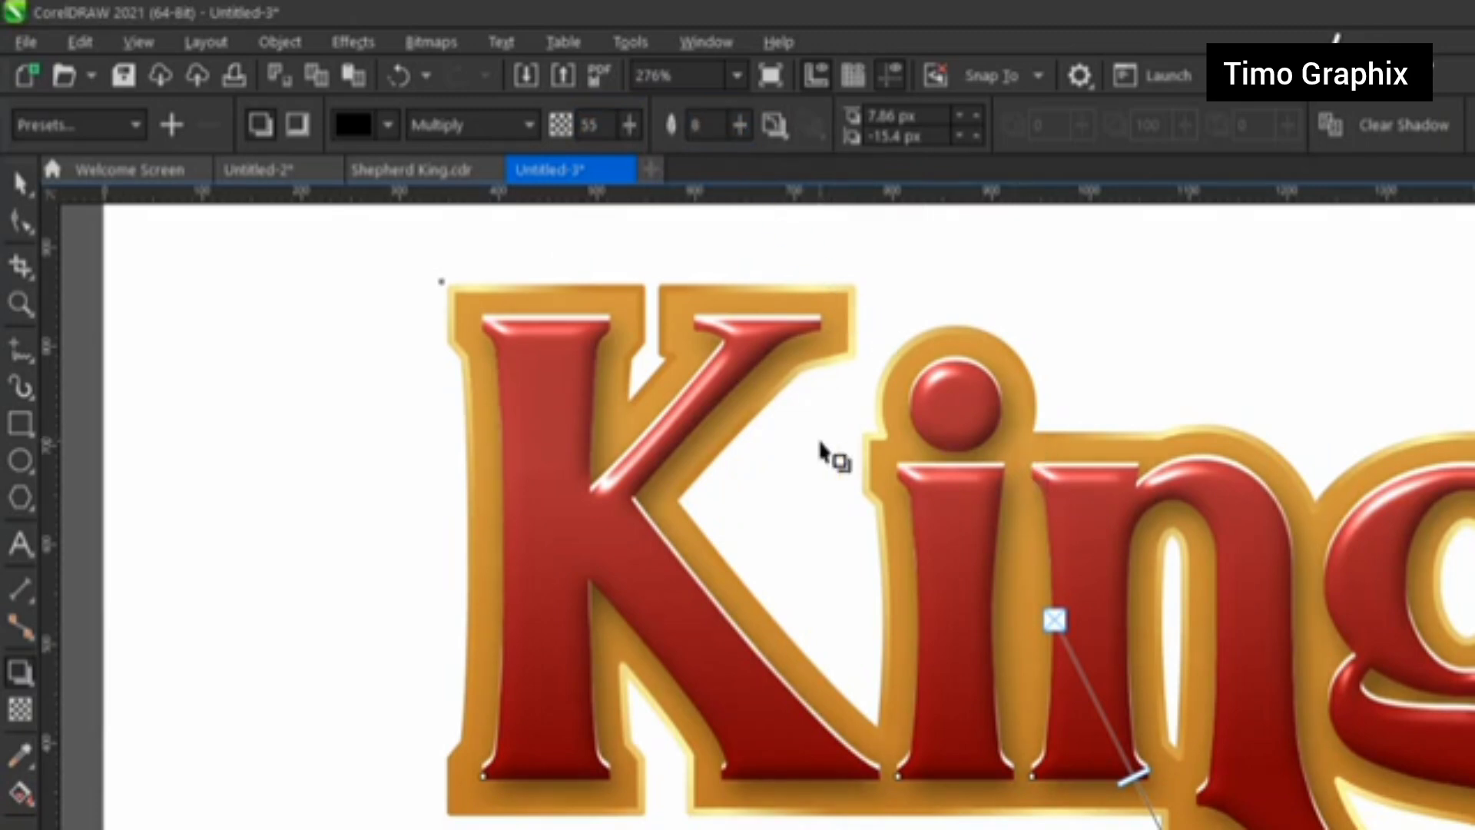
Select the drop shadow behind the King text and break it apart into a separate object.
click(20, 303)
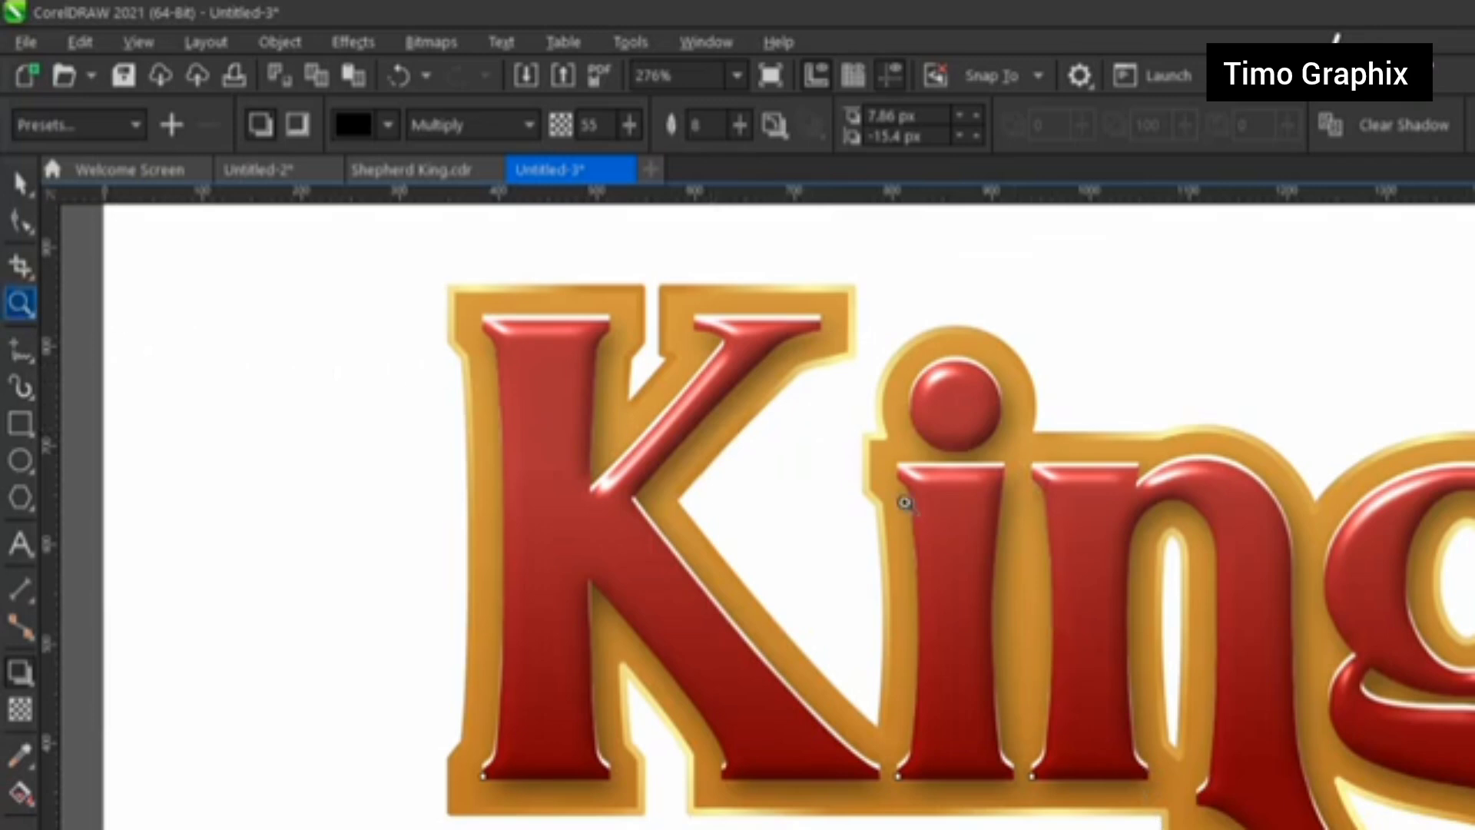
scroll(905, 502, down, 1)
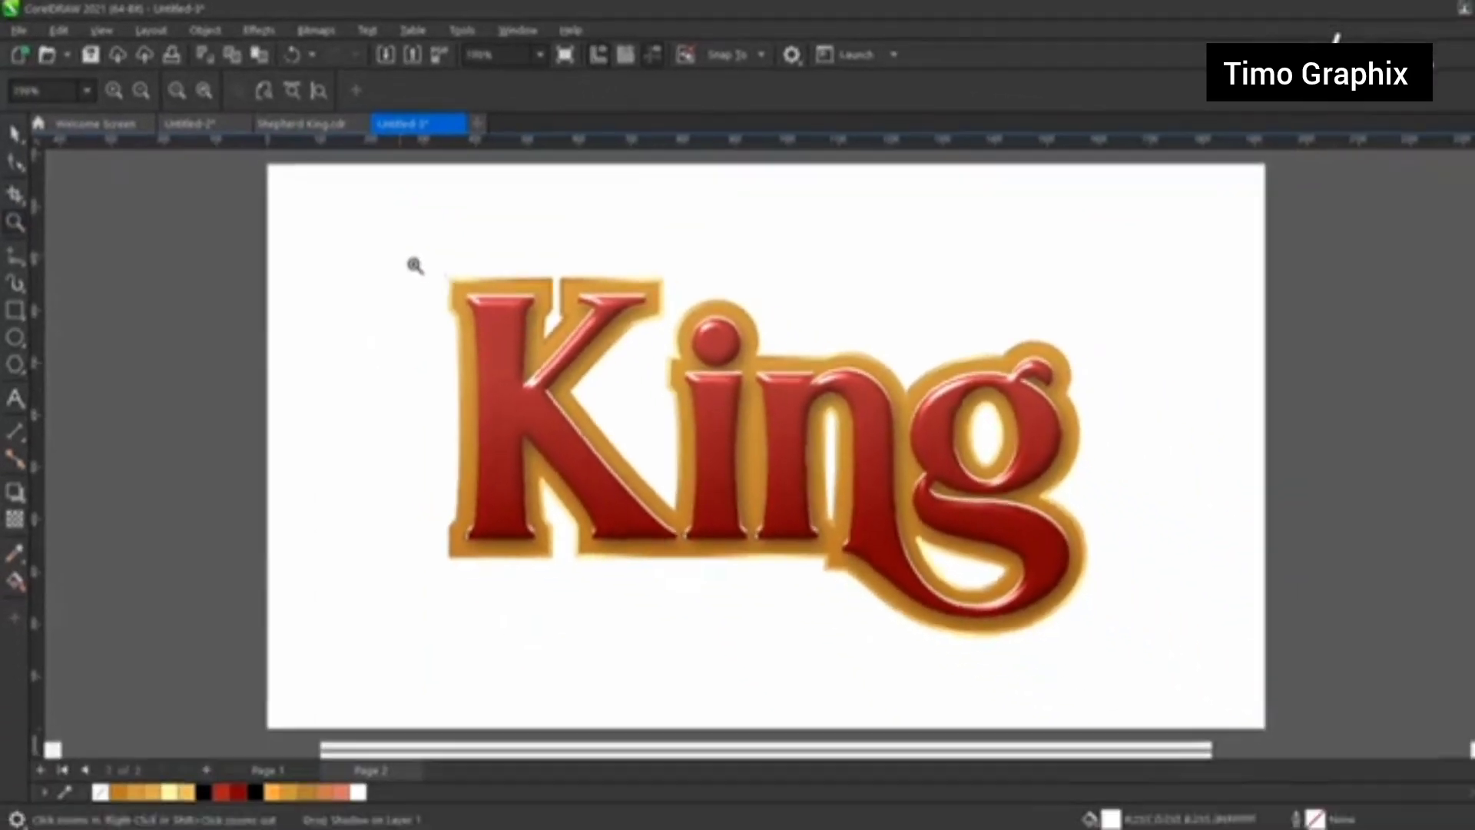
drag(375, 239, 1093, 616)
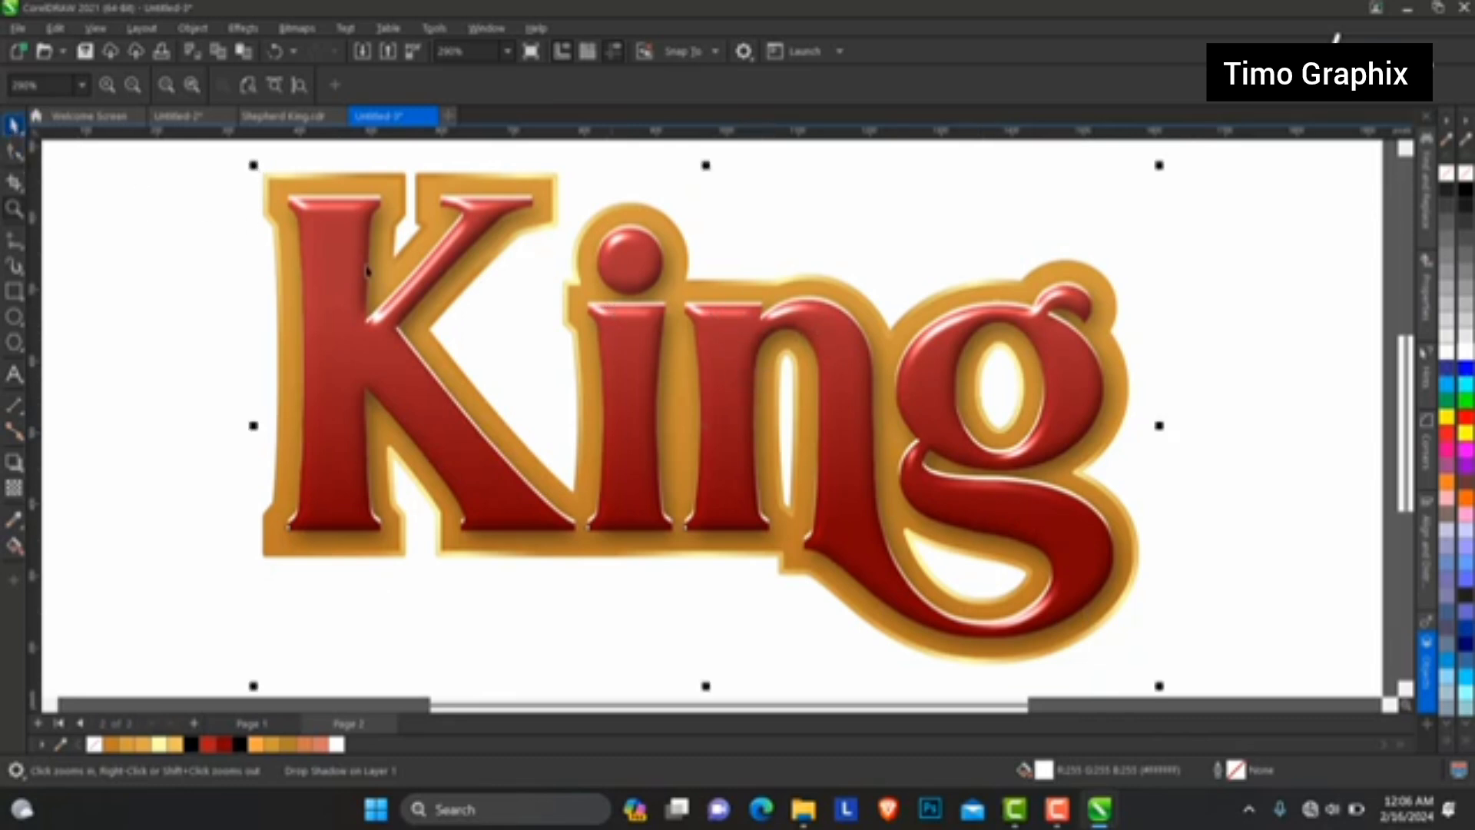
click(13, 151)
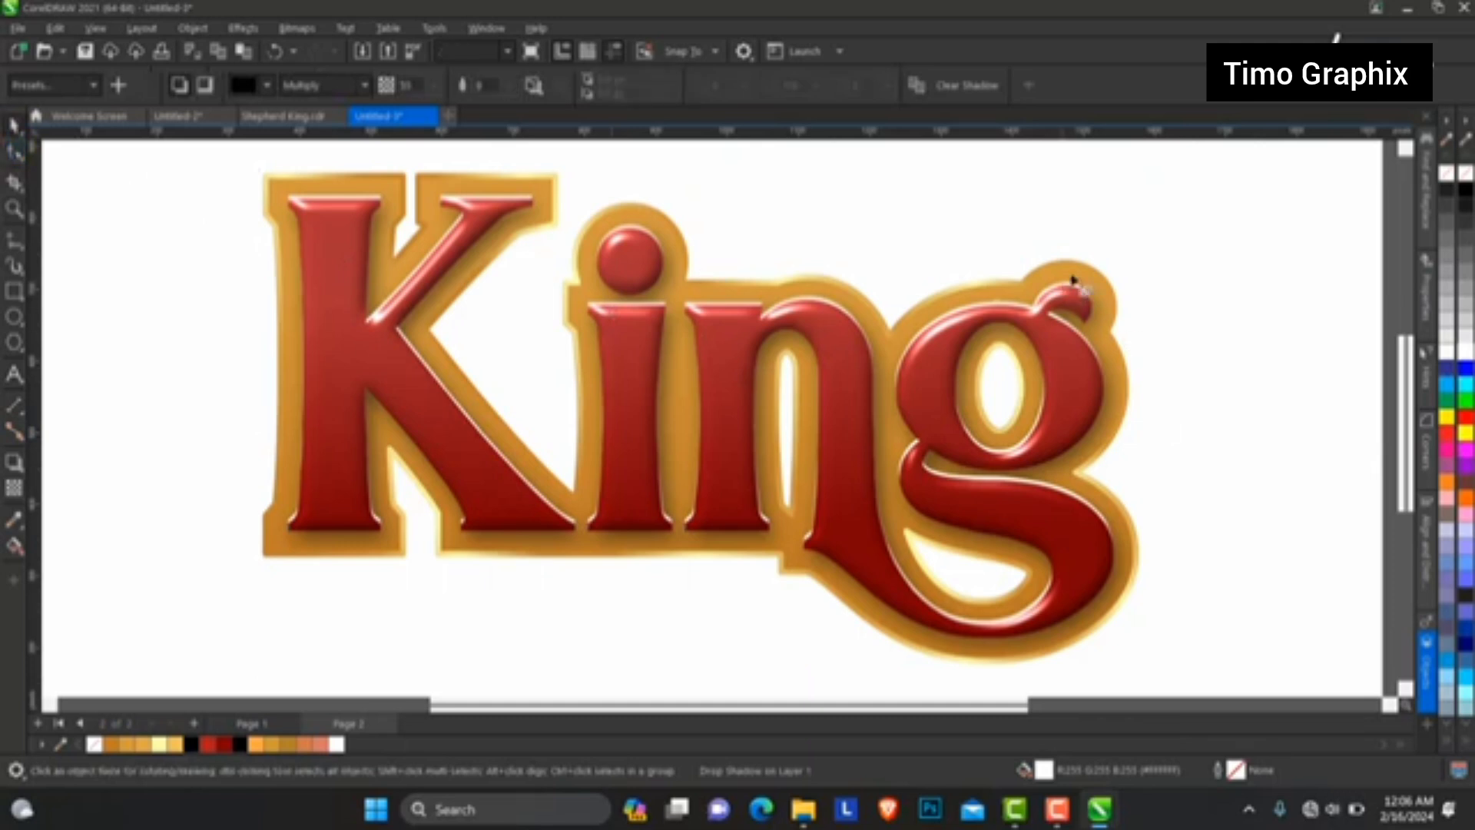
click(1074, 284)
click(14, 125)
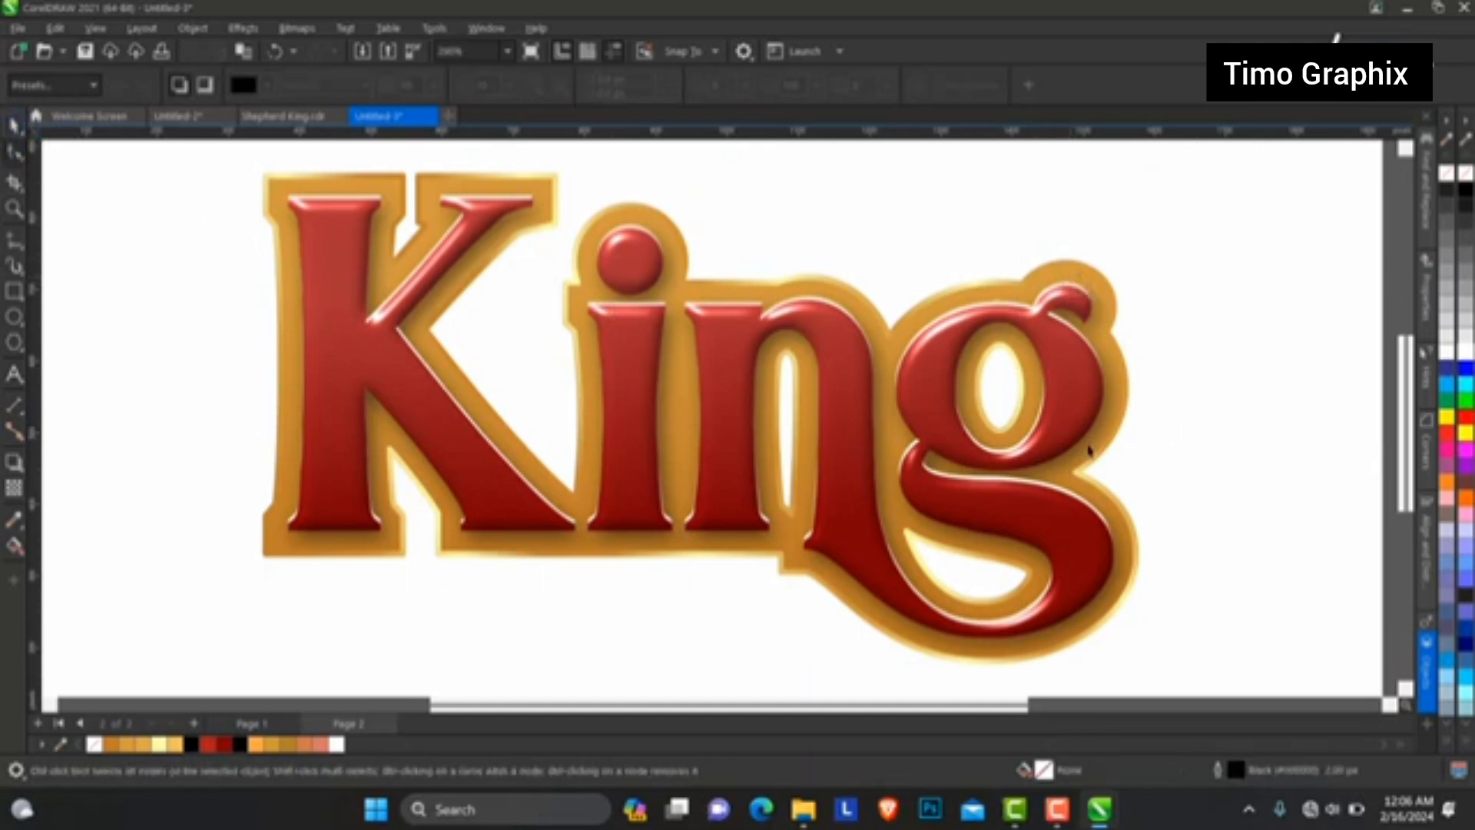
click(1124, 425)
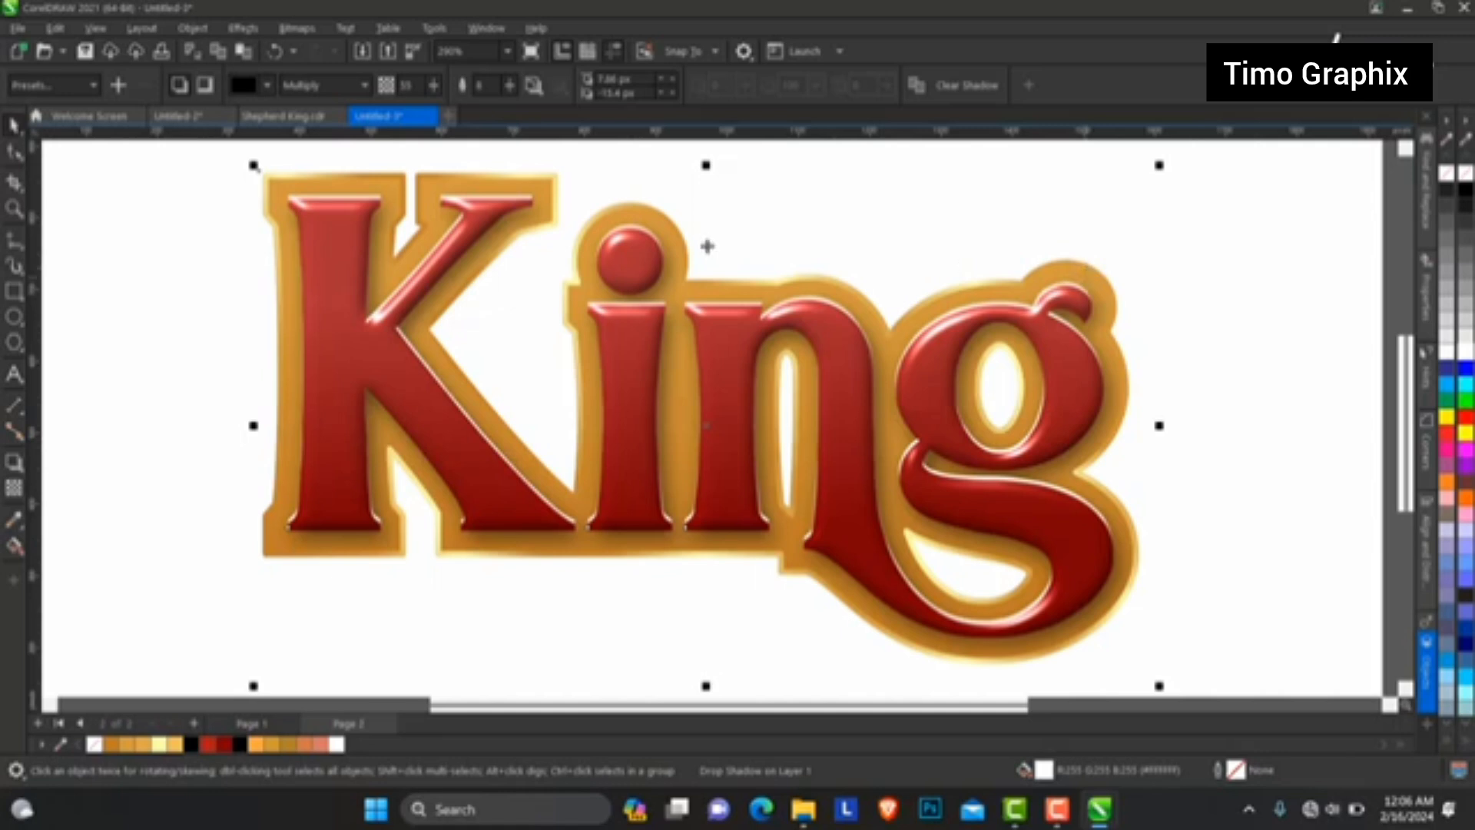
click(244, 212)
click(271, 200)
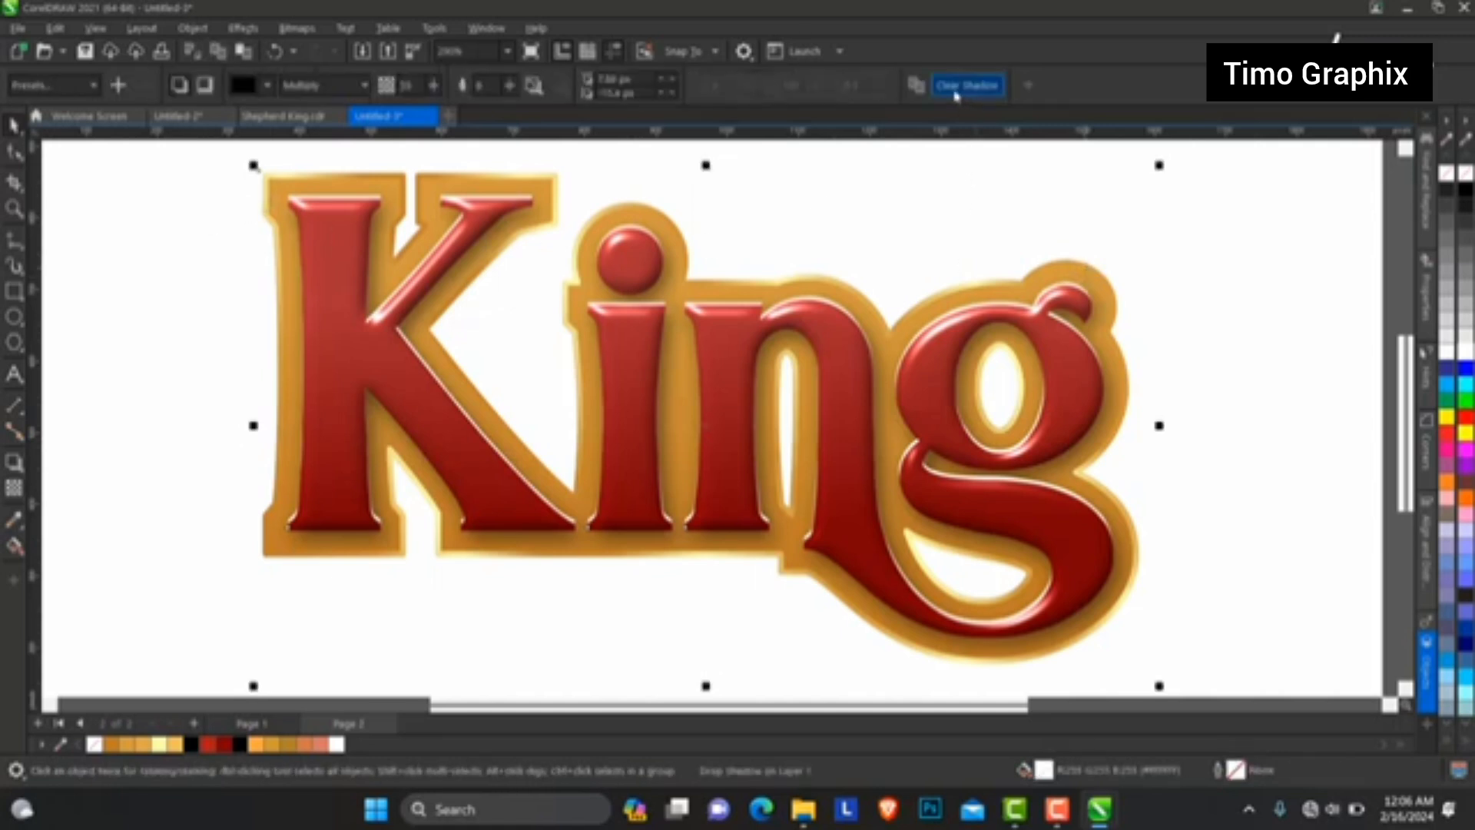
right_click(283, 191)
key(ctrl+k)
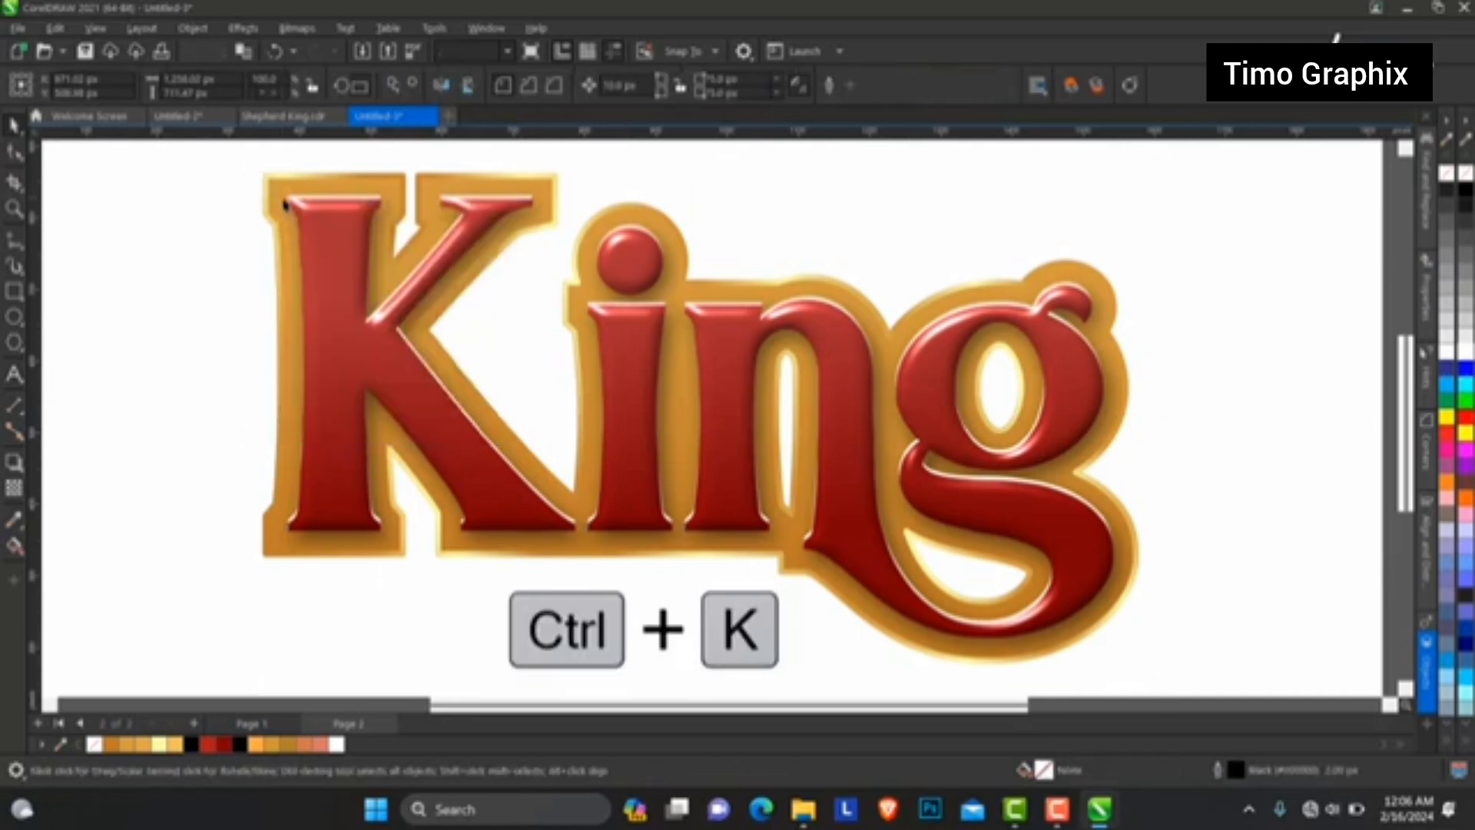
key(ctrl+k)
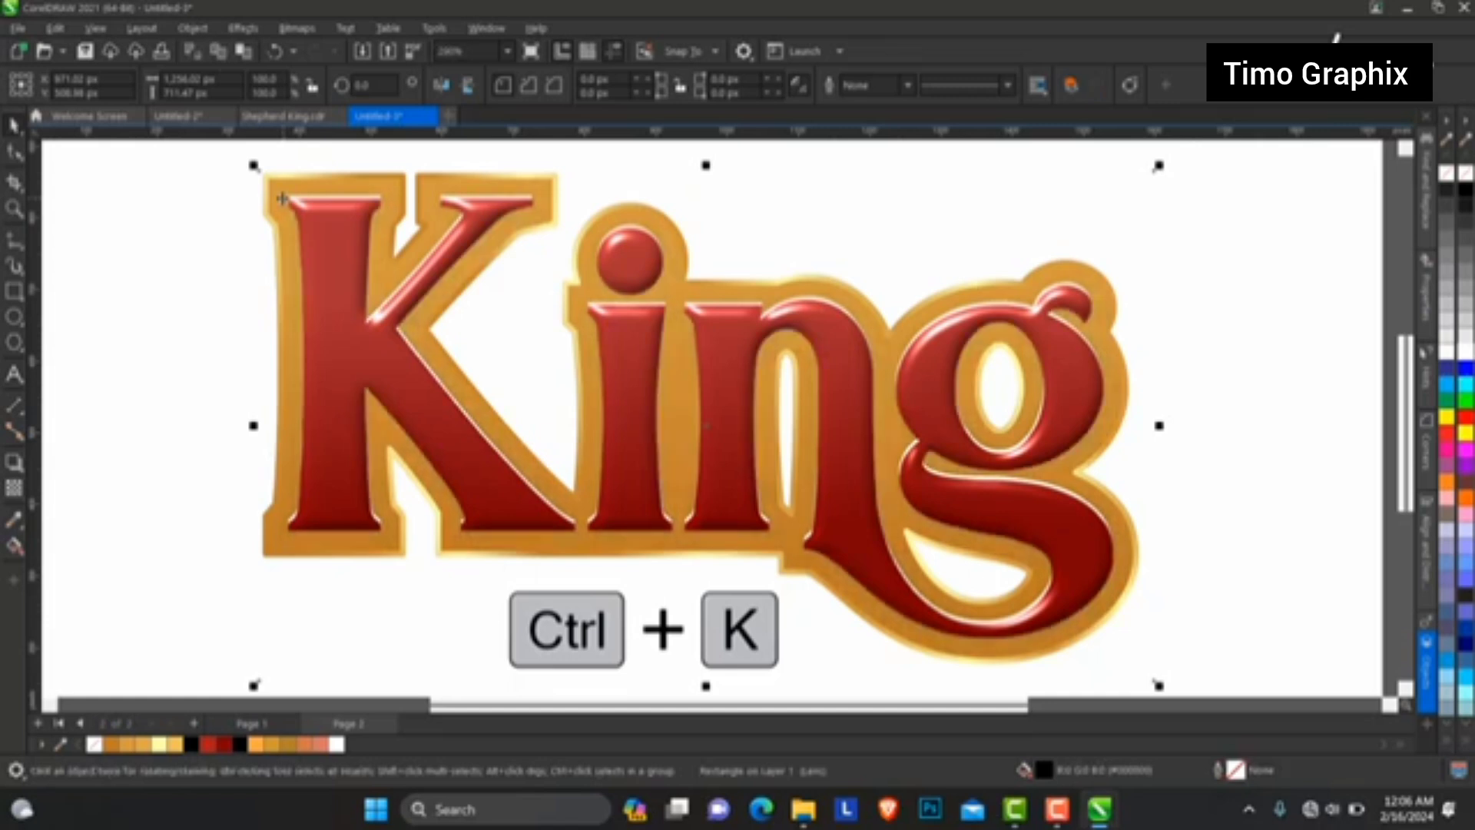
PowerClip the separated shadow inside the golden contour shape around the King text.
click(192, 27)
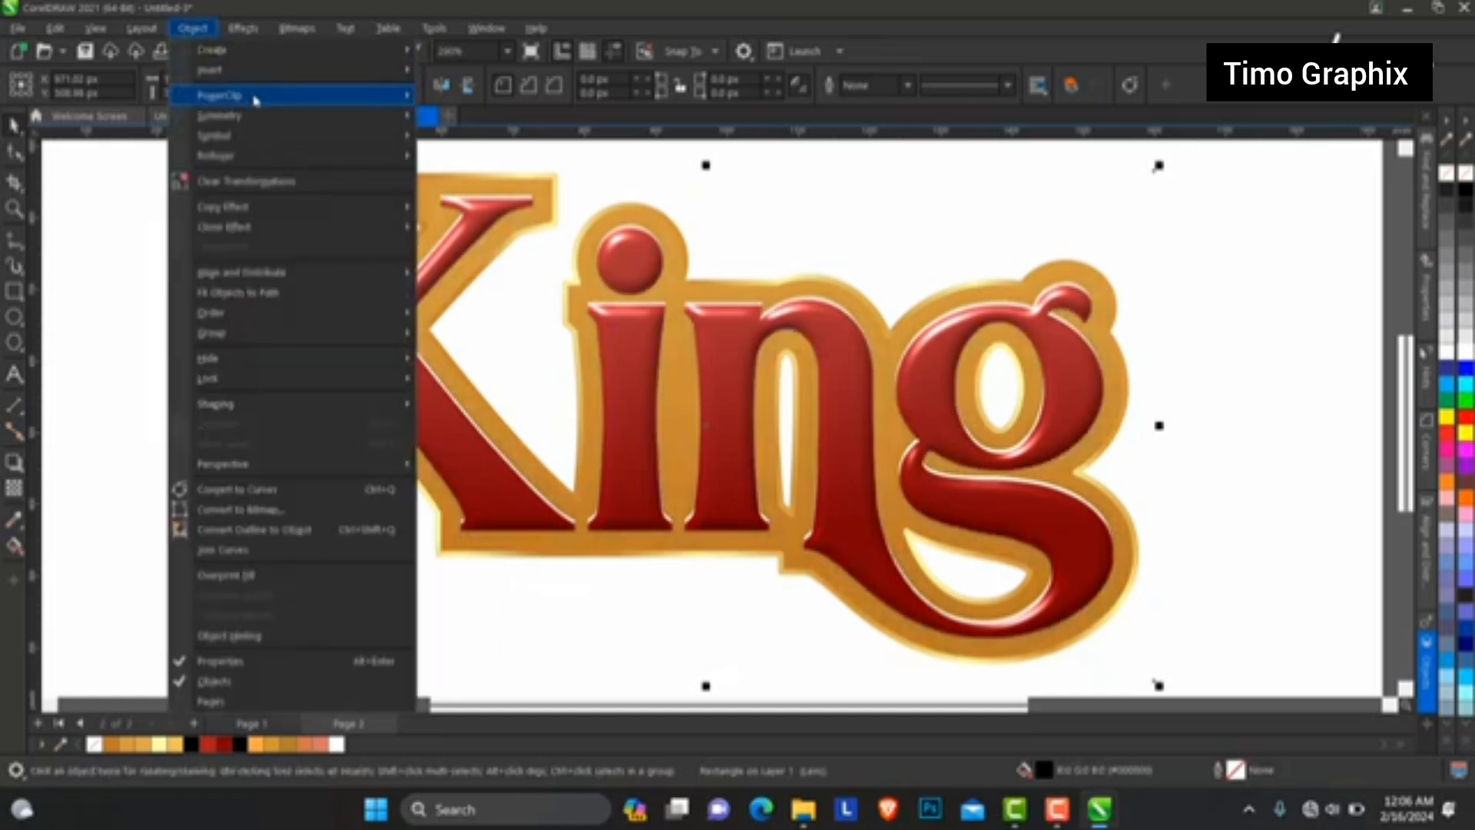
mouse_move(253, 94)
click(475, 100)
click(299, 182)
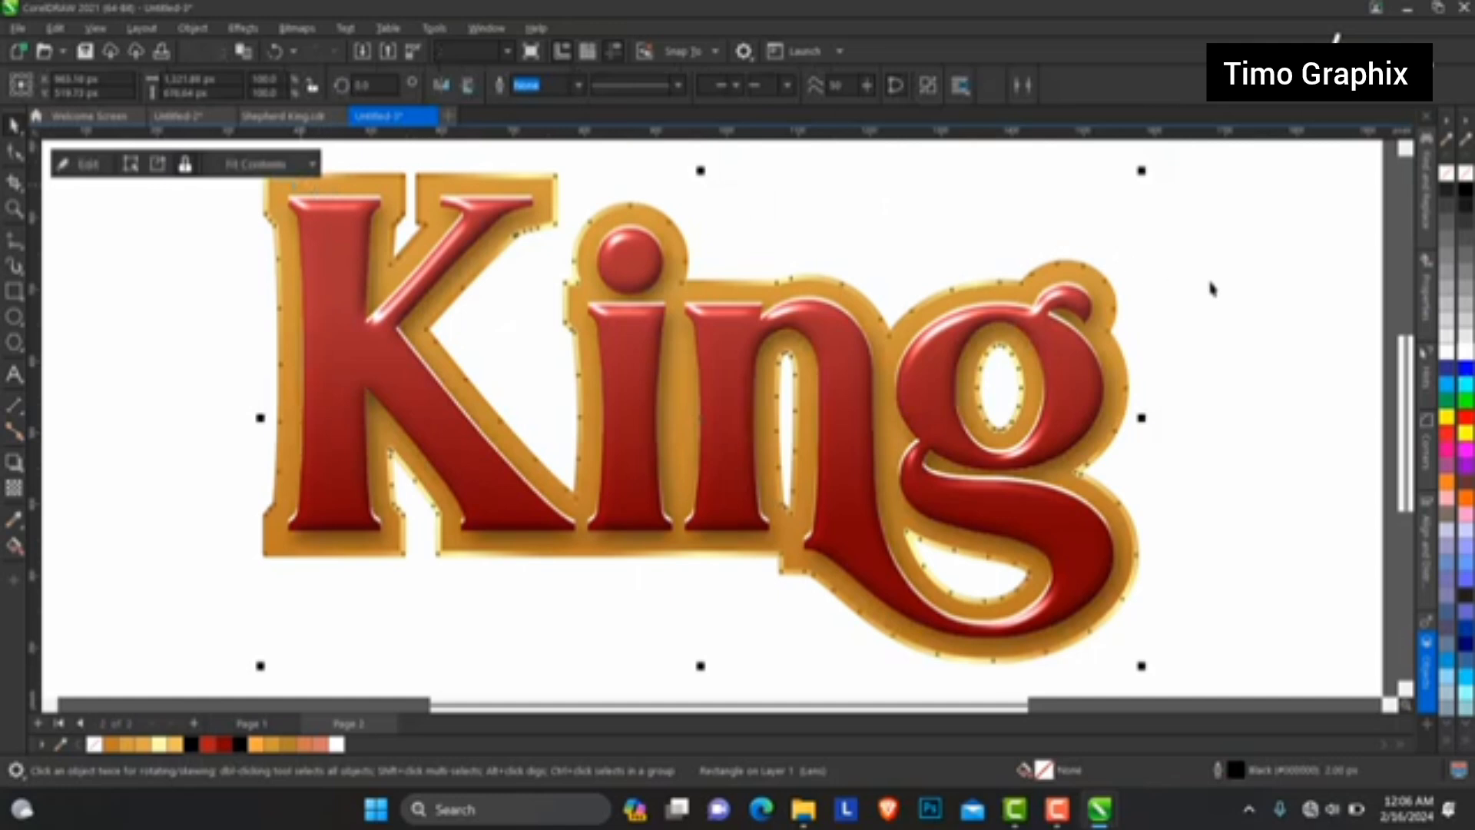
Delete the nodes of the holes inside the g's upper bowl and the n from the golden PowerClip curve.
click(17, 155)
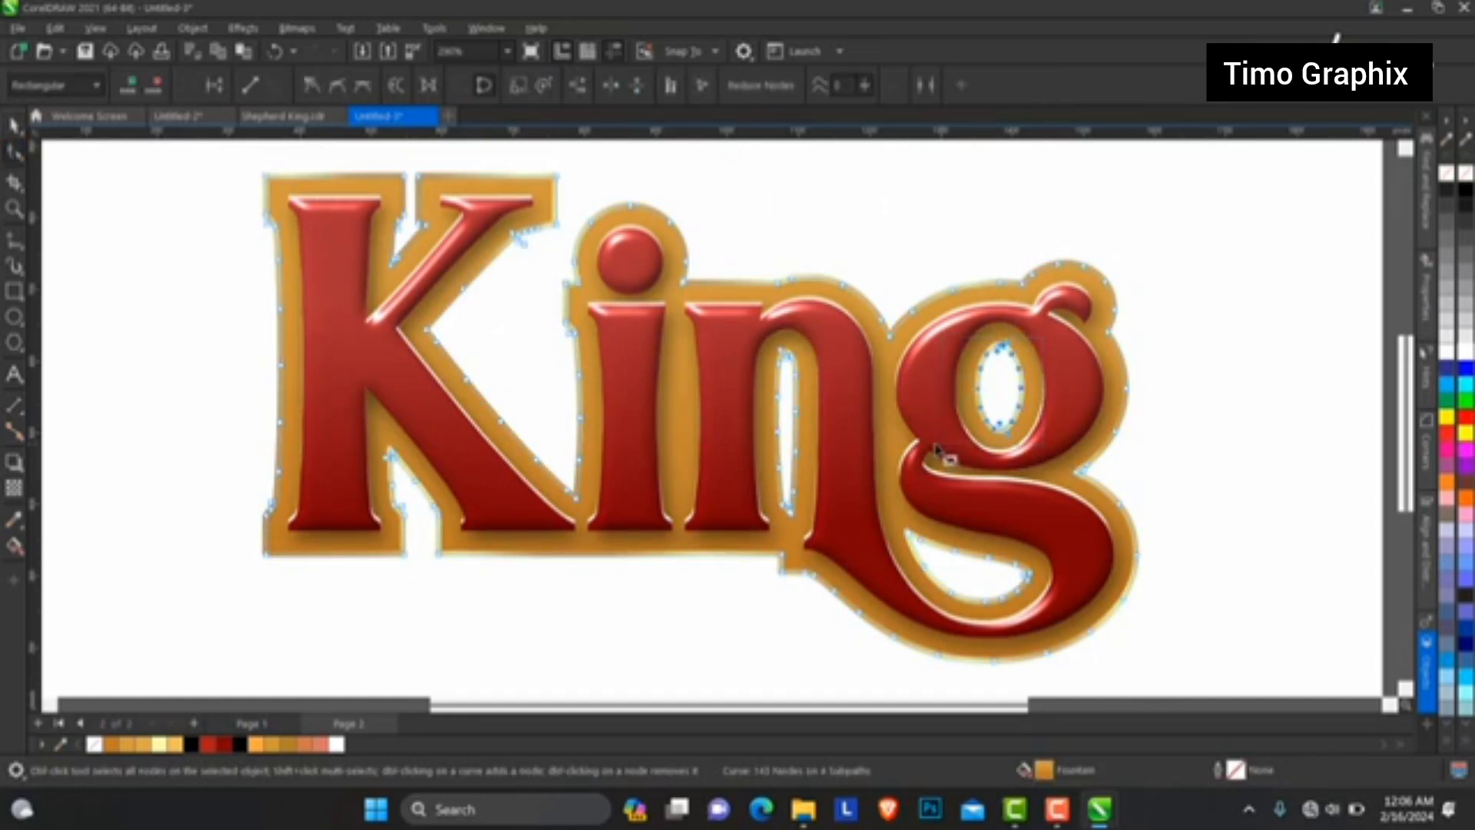
key(Delete)
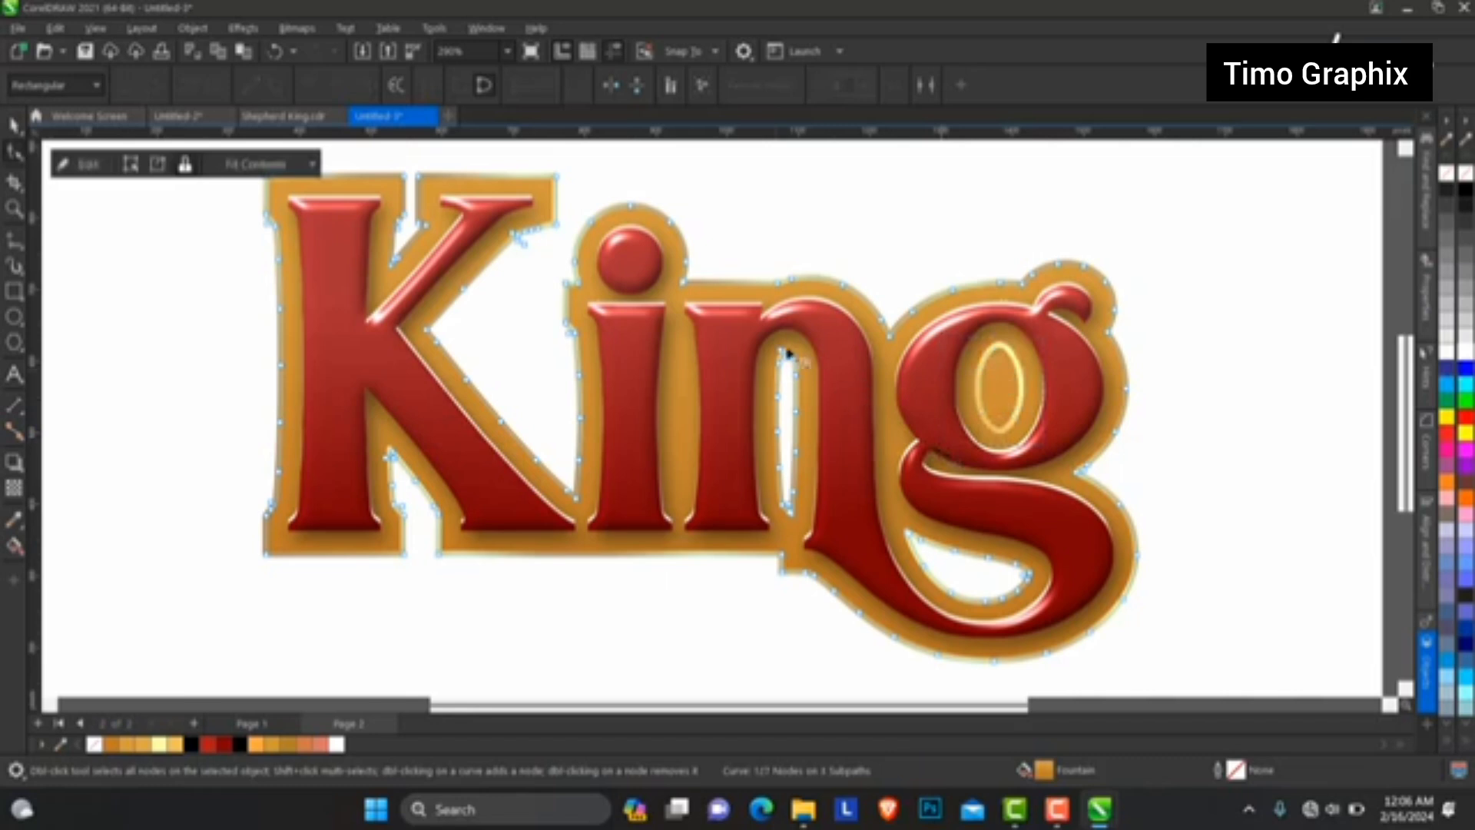
drag(809, 335, 756, 526)
key(Delete)
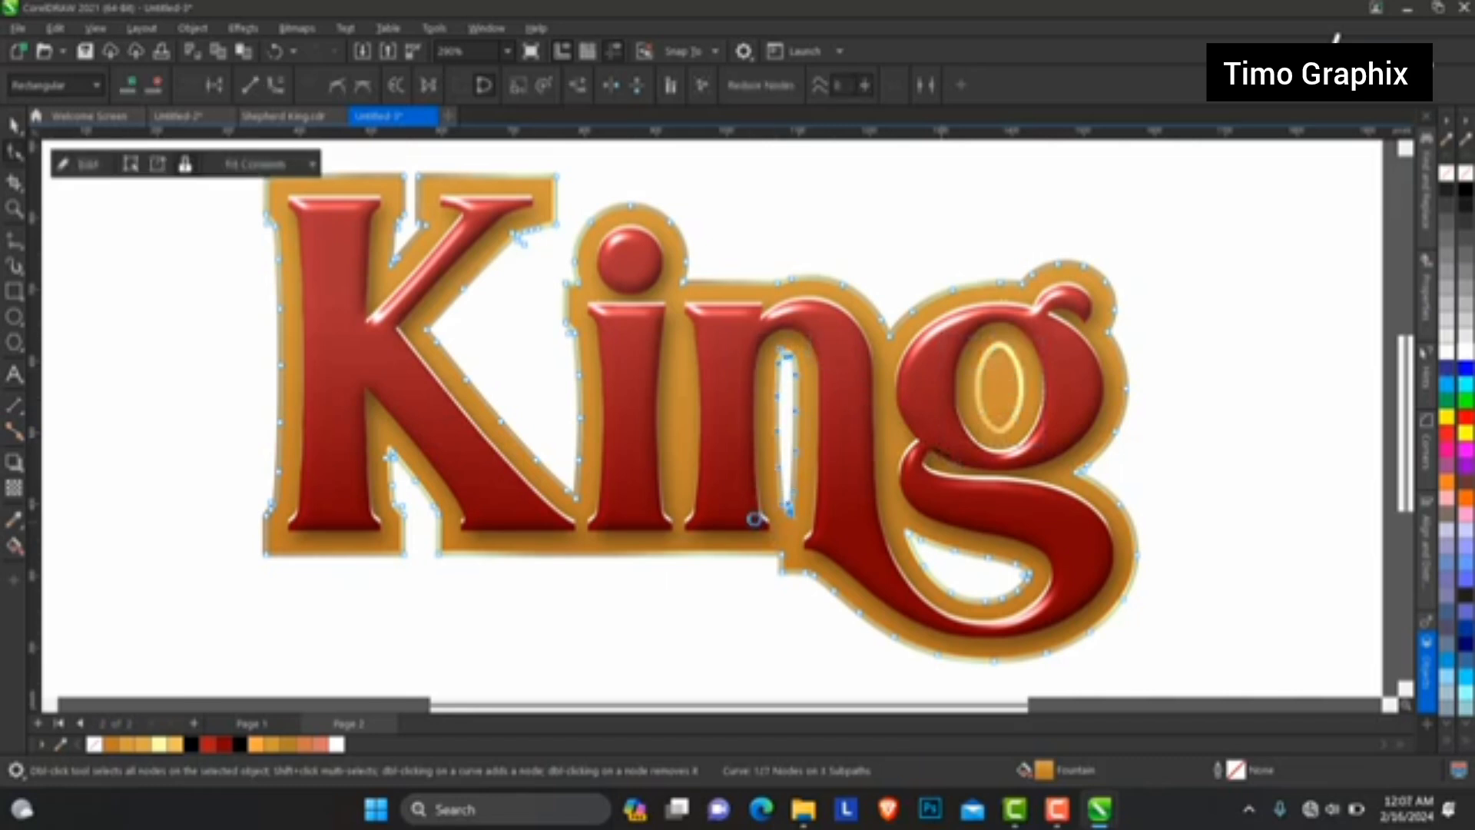
Delete the nodes of the holes in the n, the g's upper bowl and its lower loop from the golden border curve behind.
key(ctrl+a)
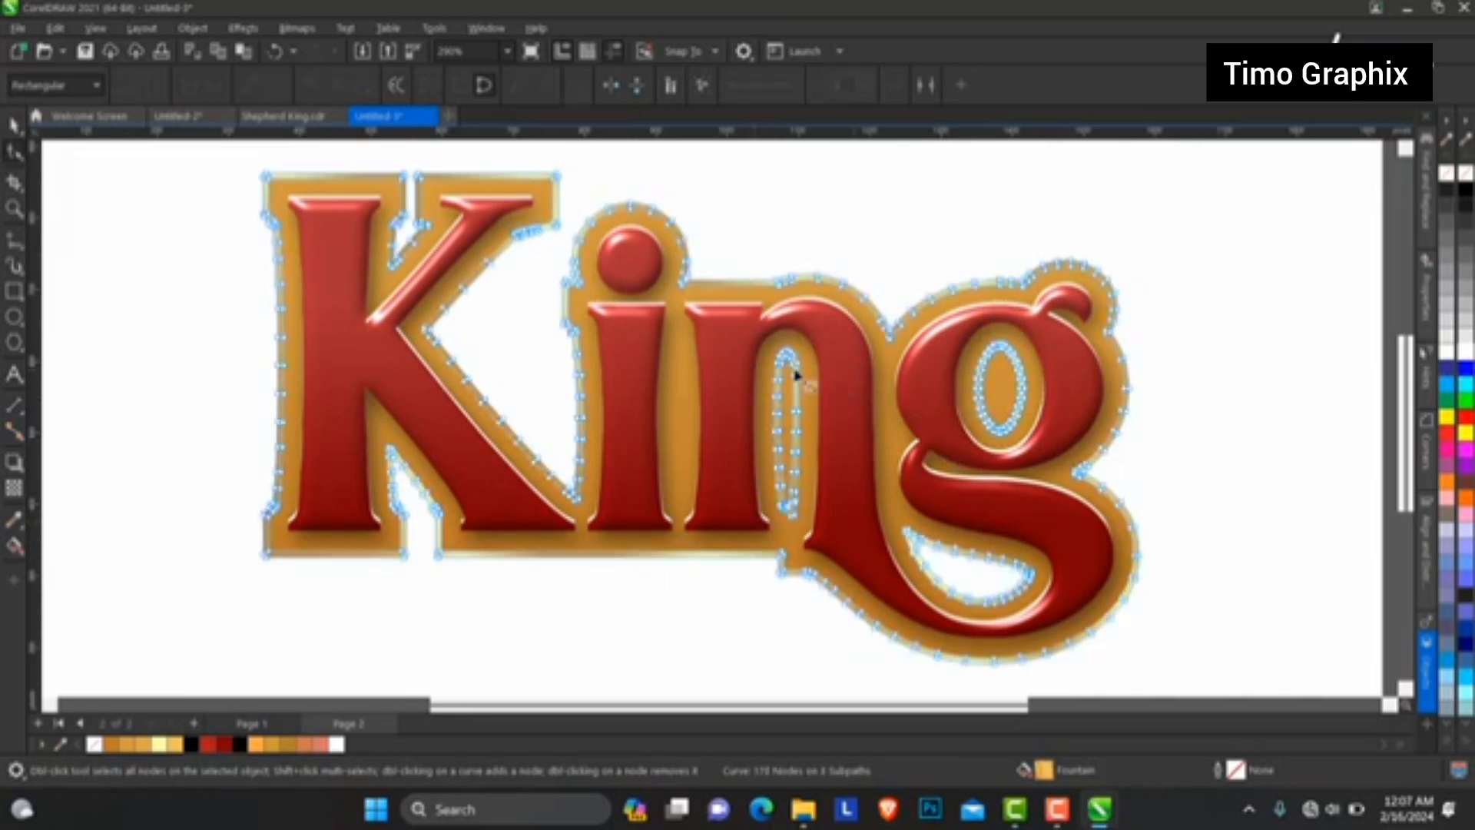
drag(829, 336, 734, 523)
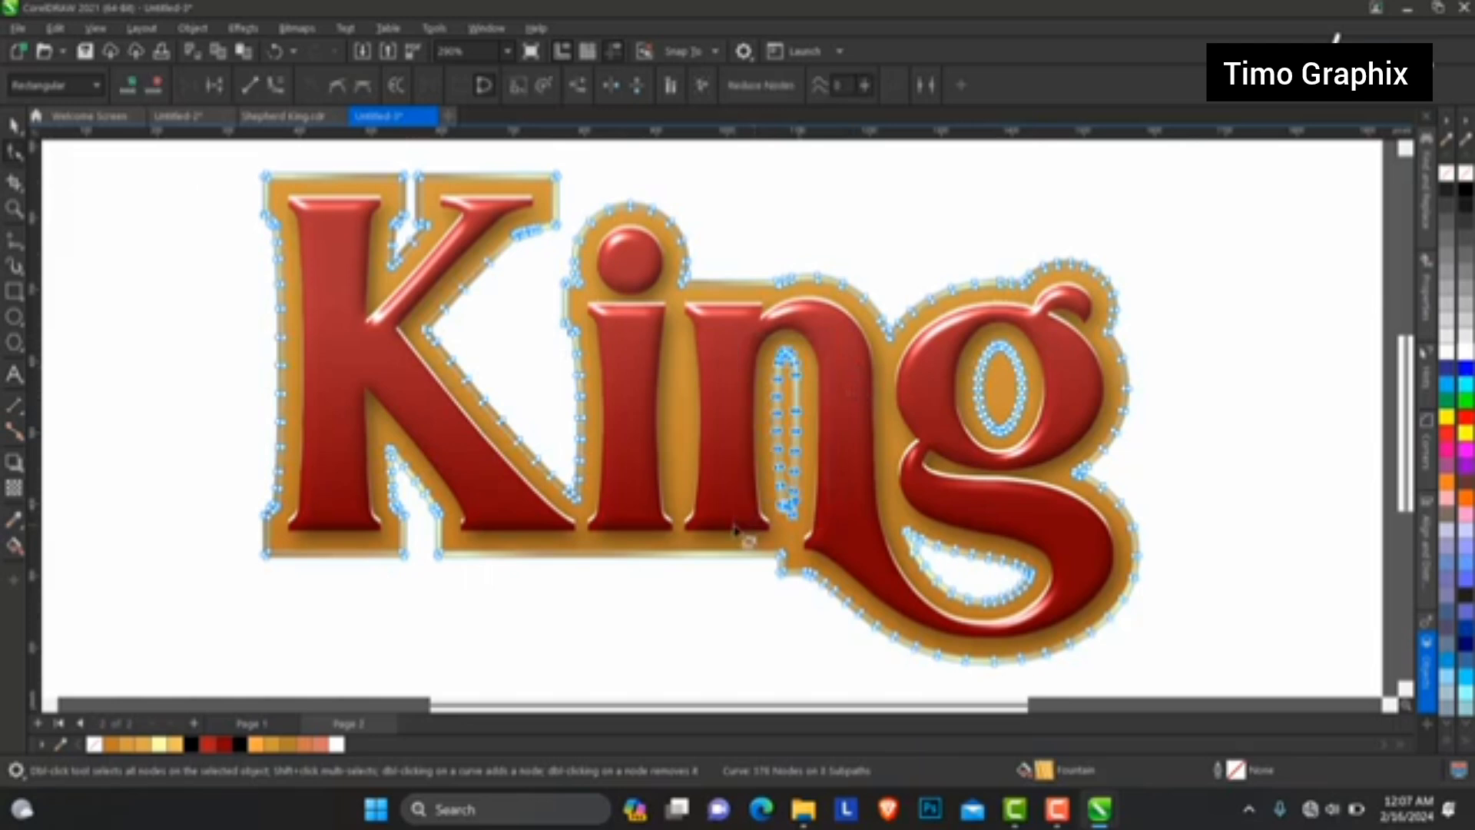
key(Delete)
drag(1068, 338, 927, 453)
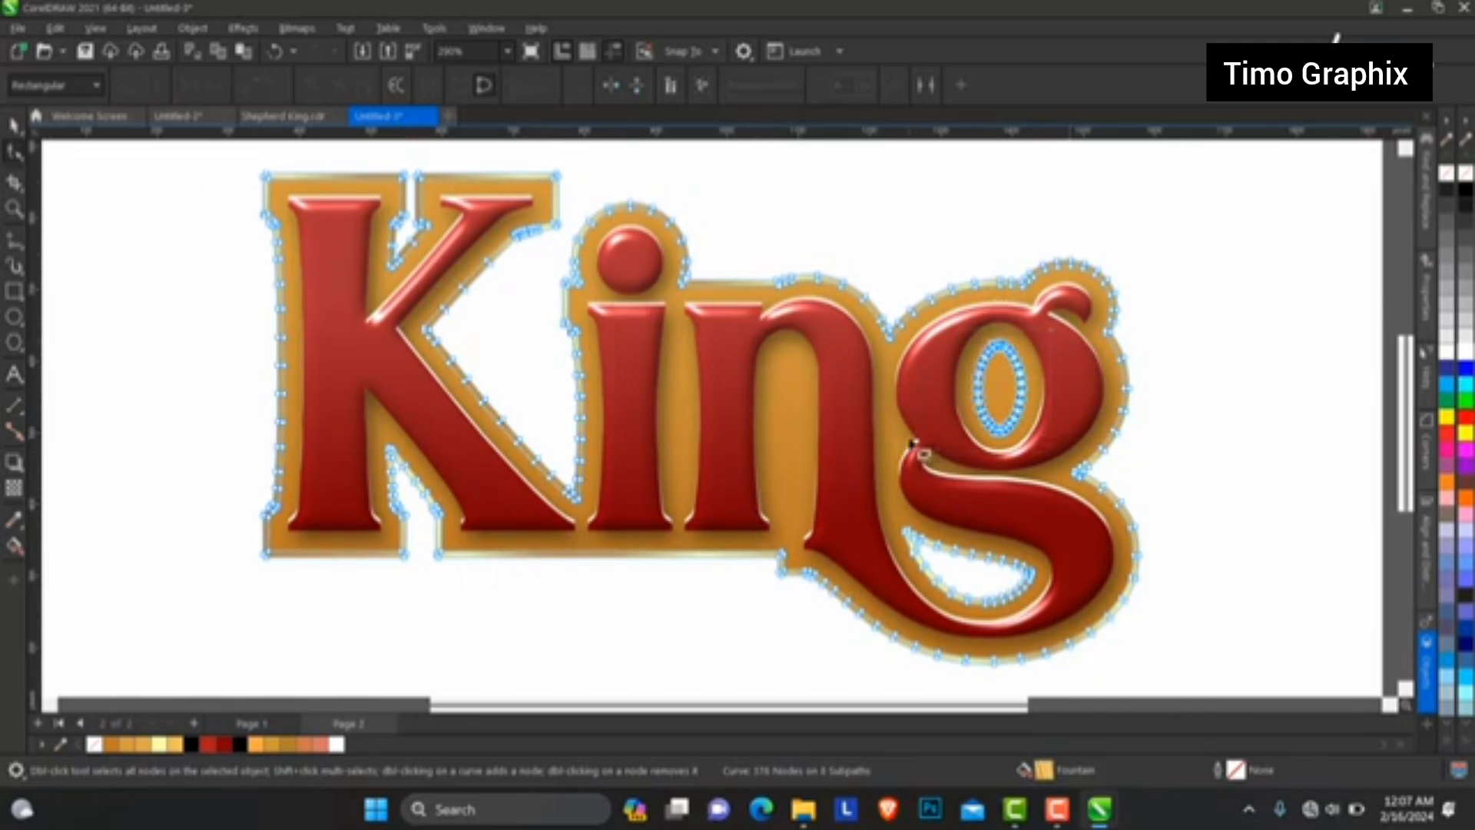
key(Delete)
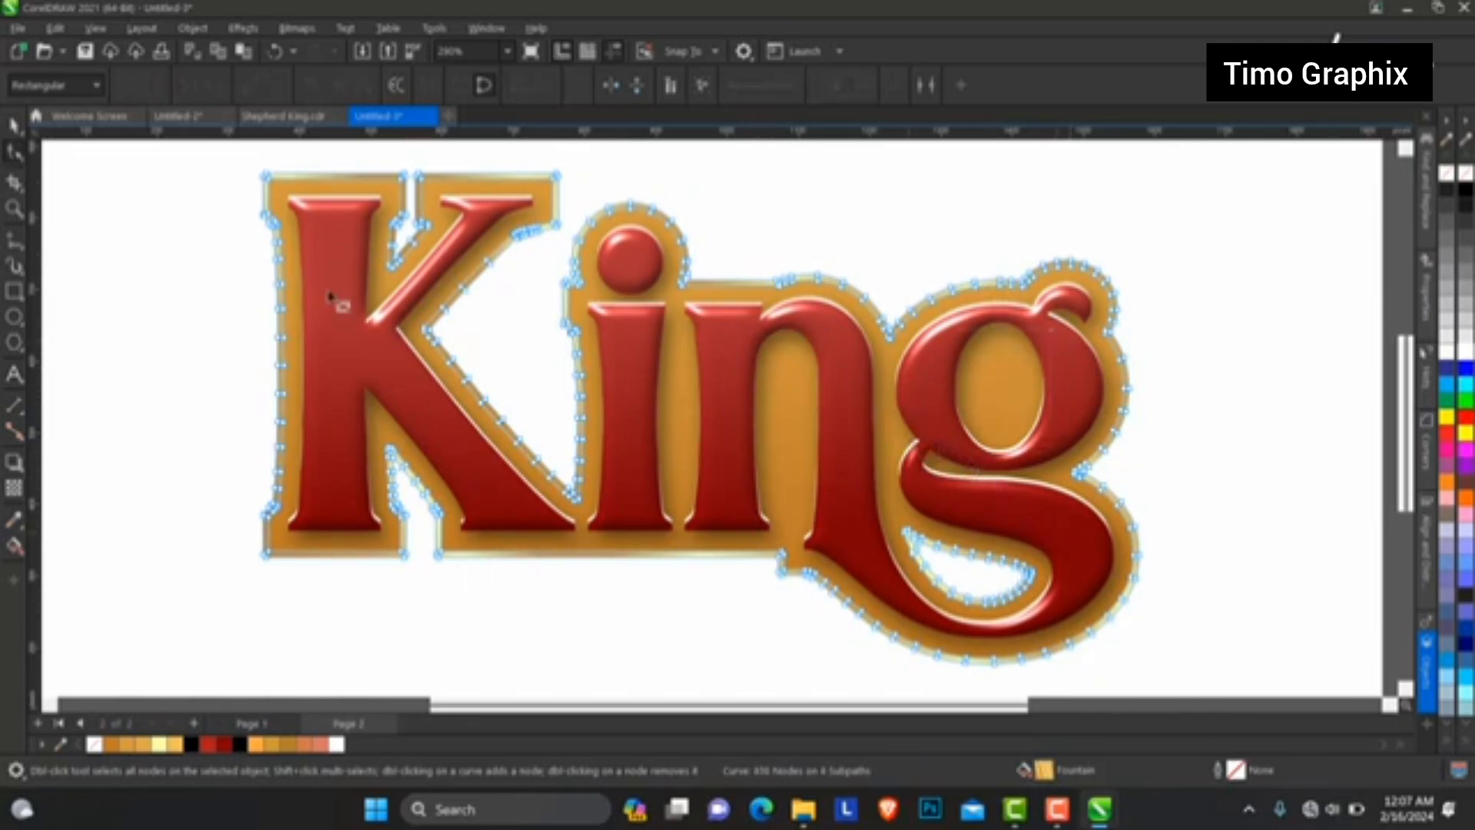
drag(868, 526, 1063, 624)
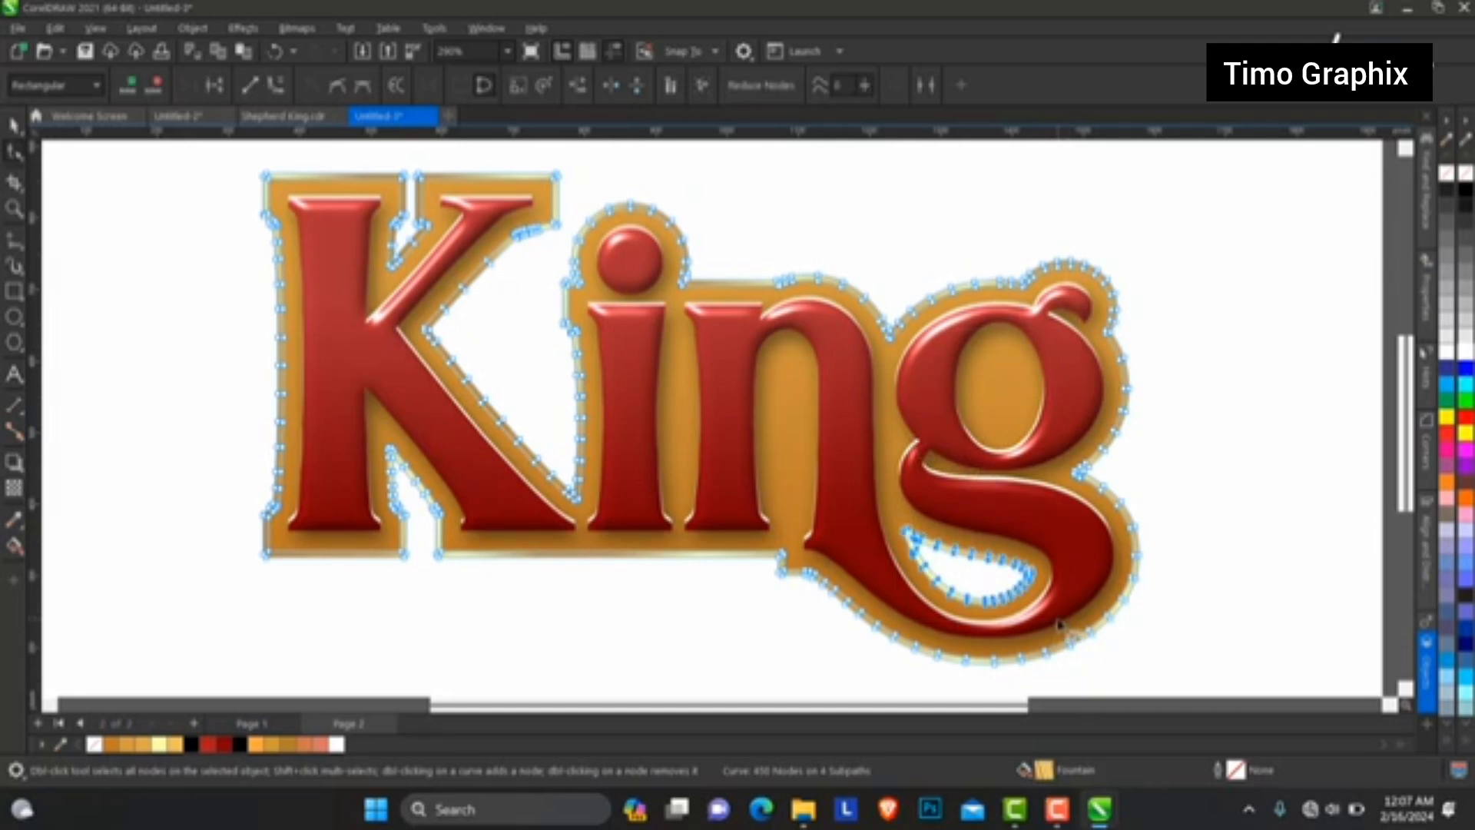
key(Delete)
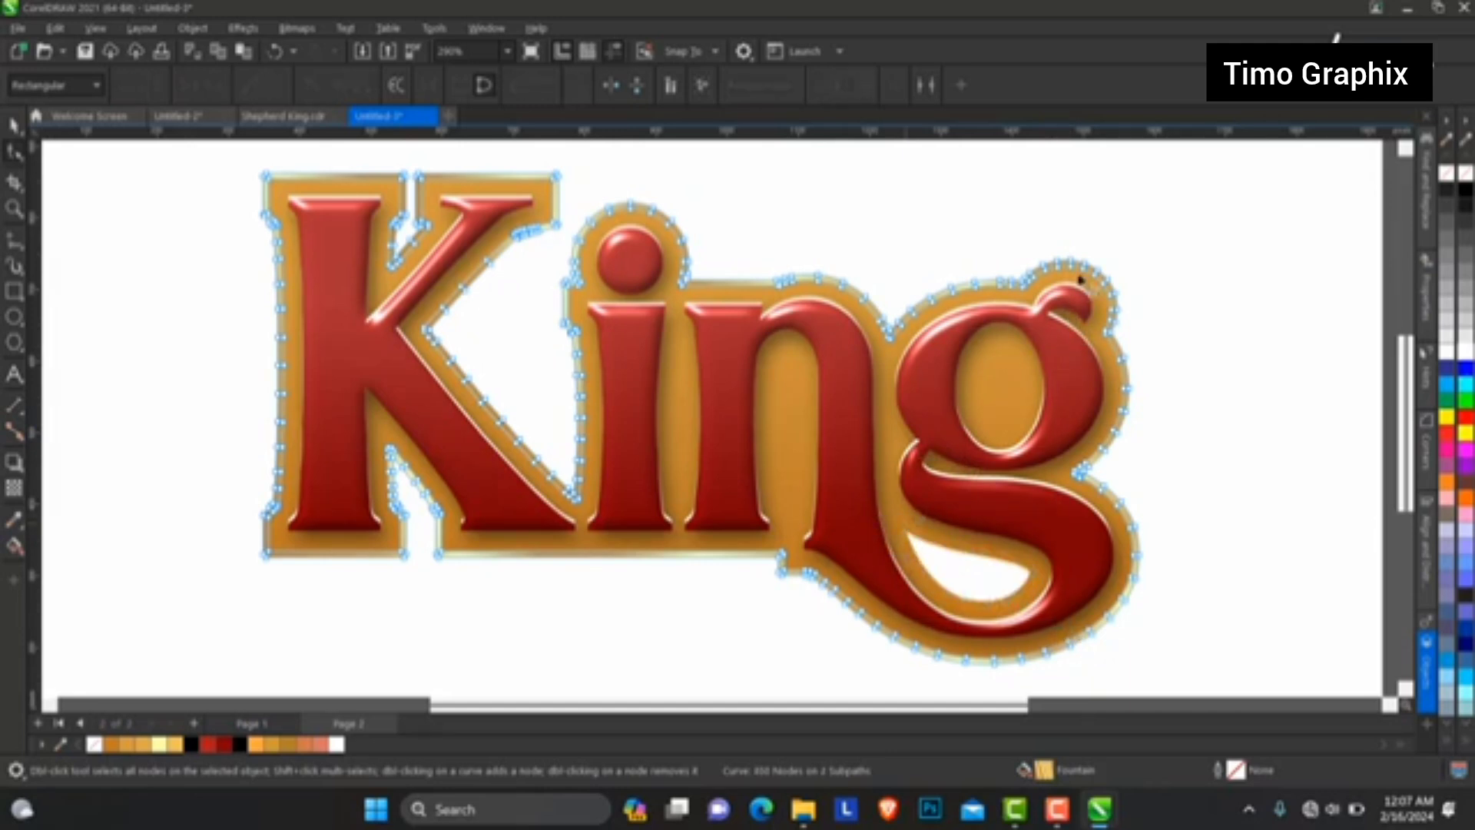
Delete the nodes of the hole in the g's lower loop from the golden PowerClip curve.
click(1086, 285)
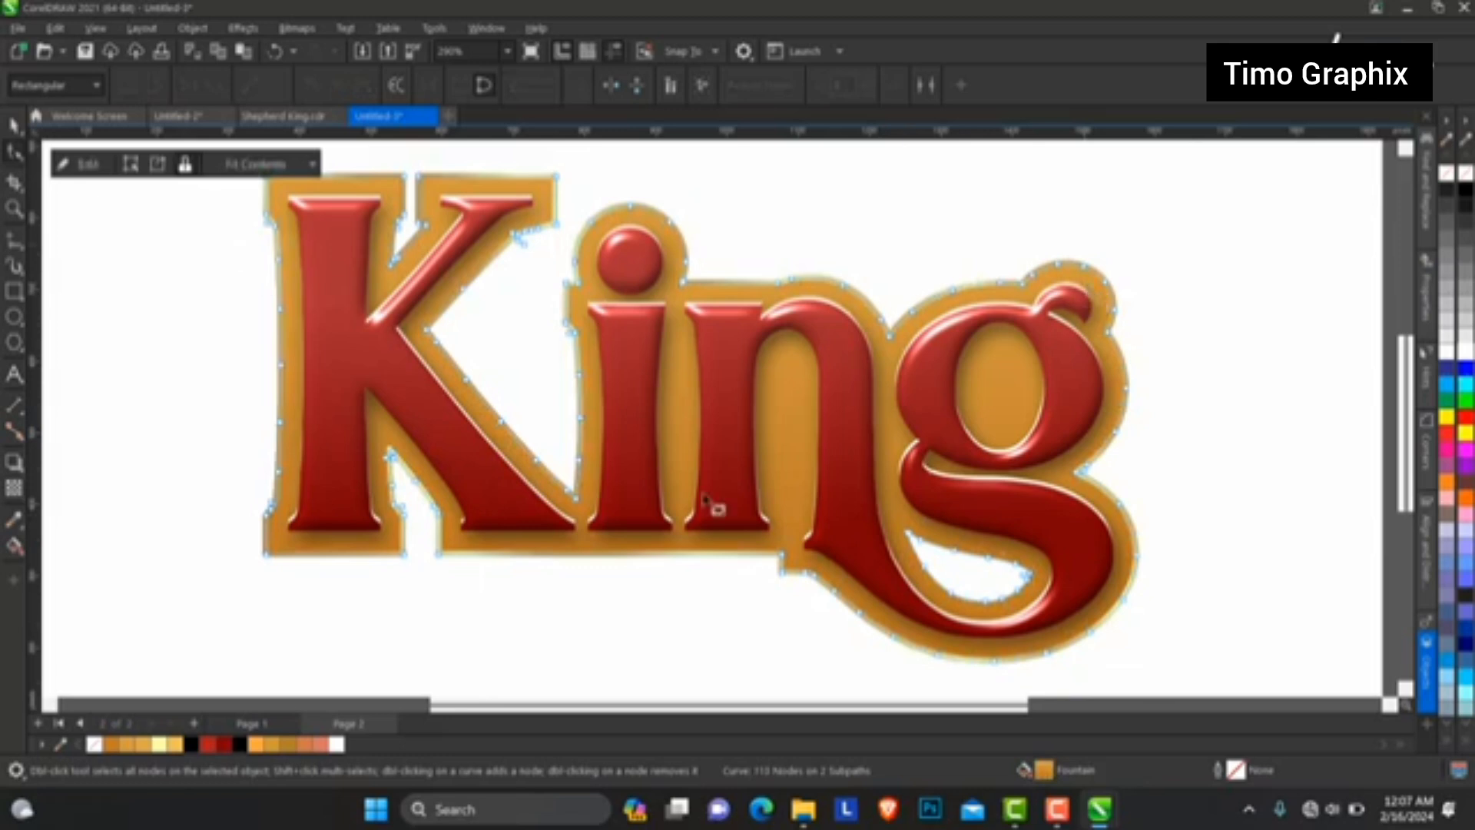
drag(878, 515, 1064, 626)
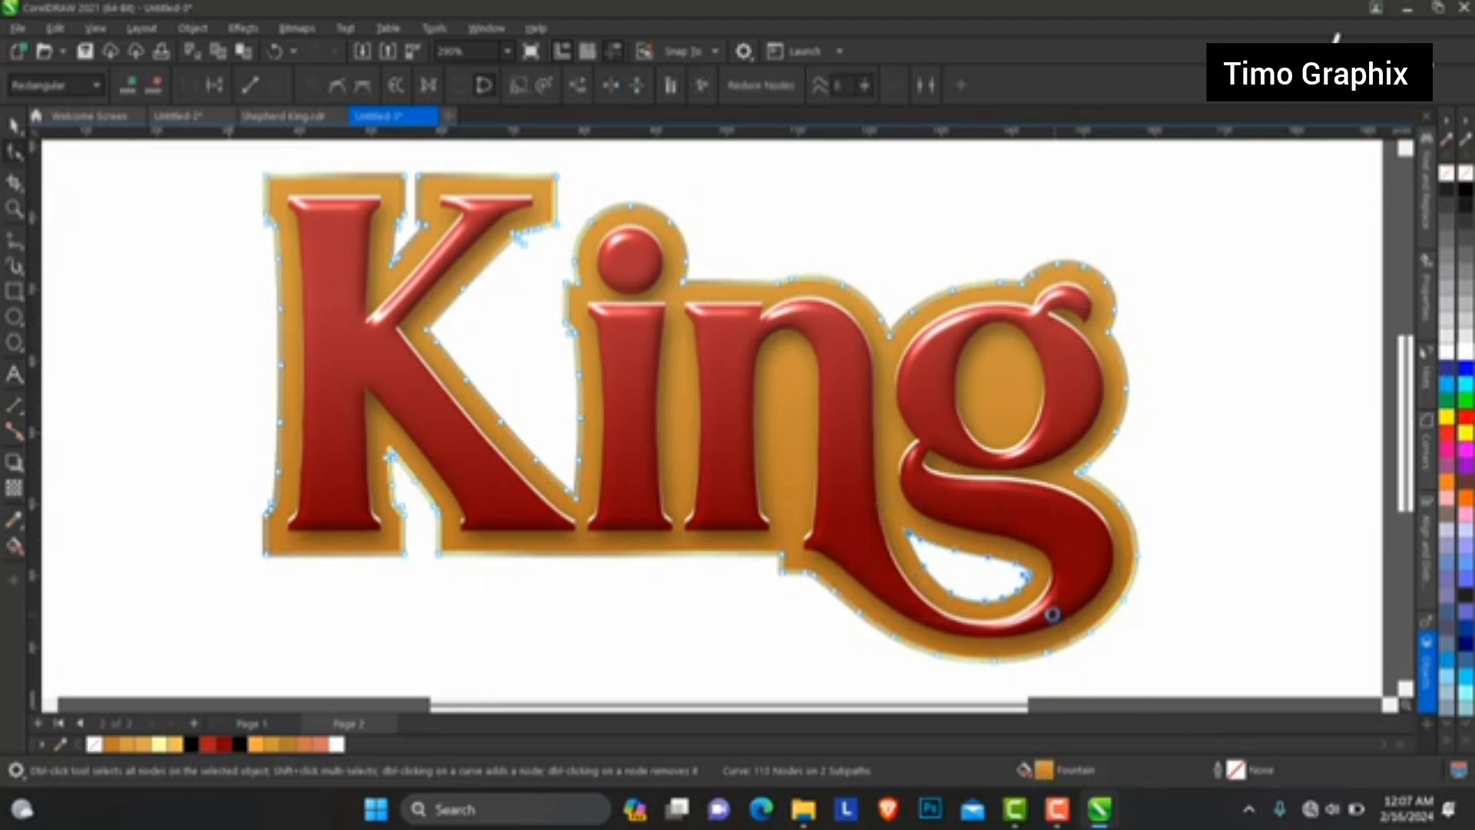
key(Delete)
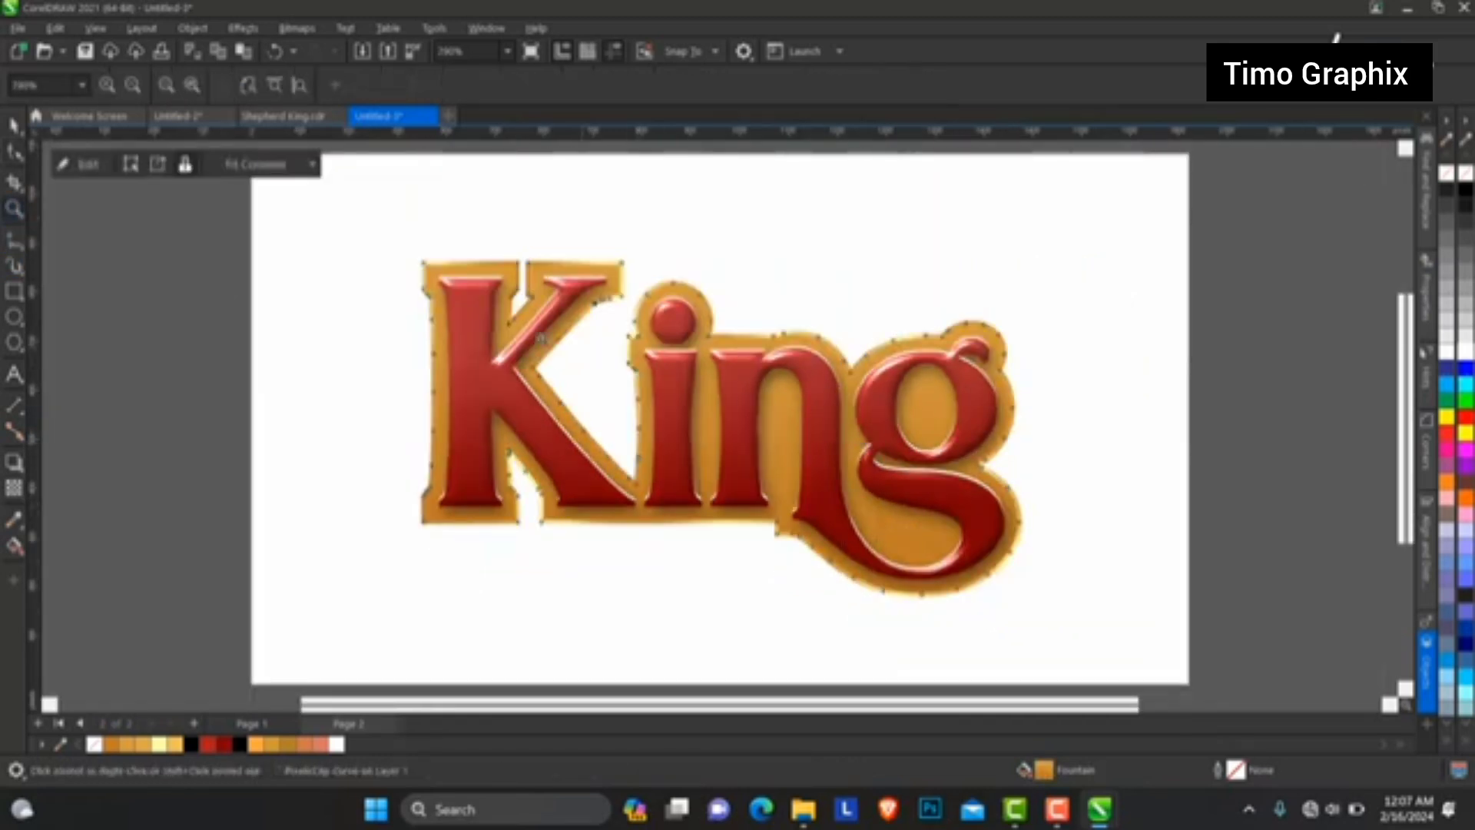
drag(381, 245, 1051, 606)
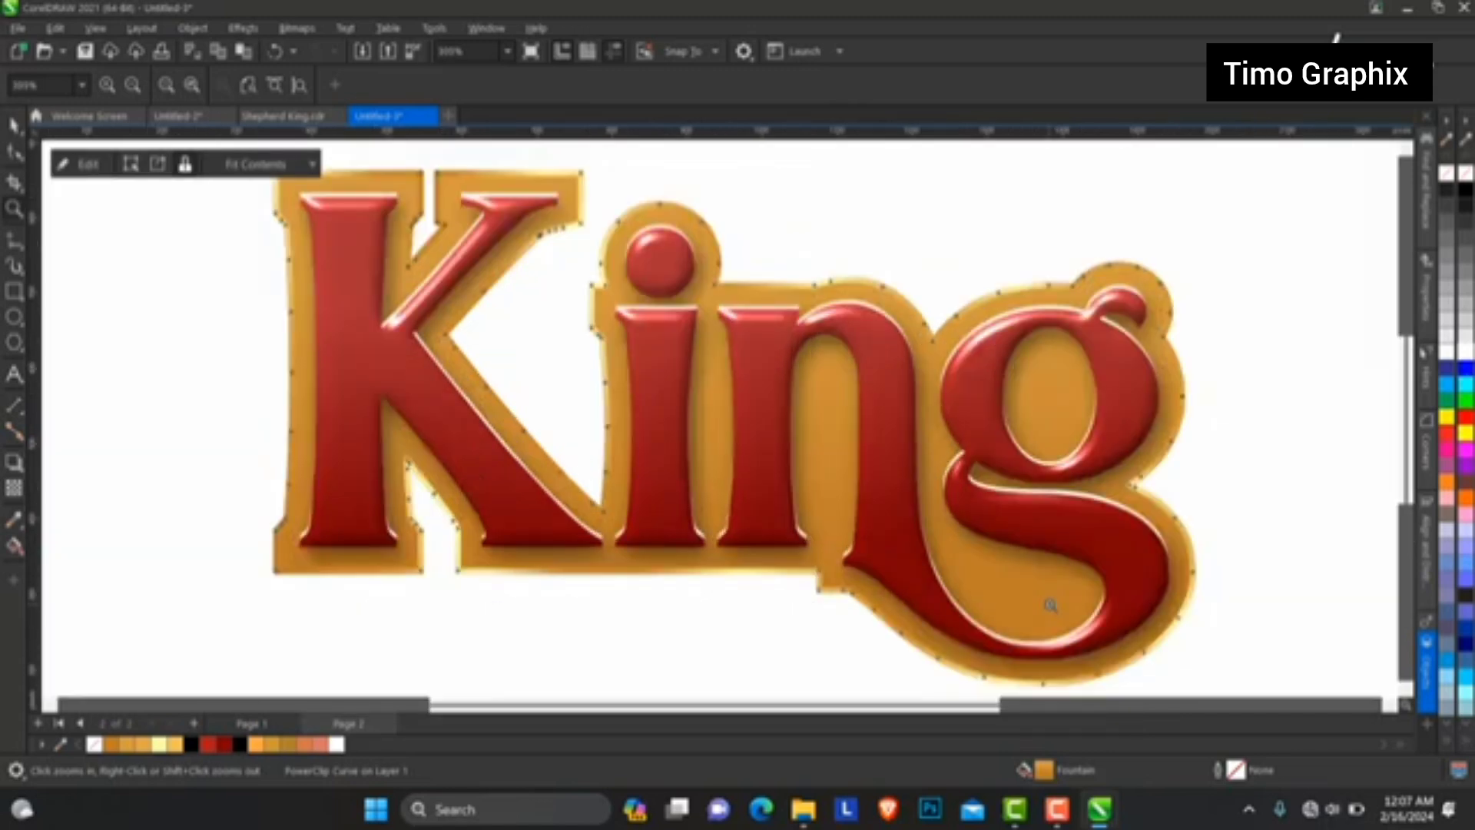